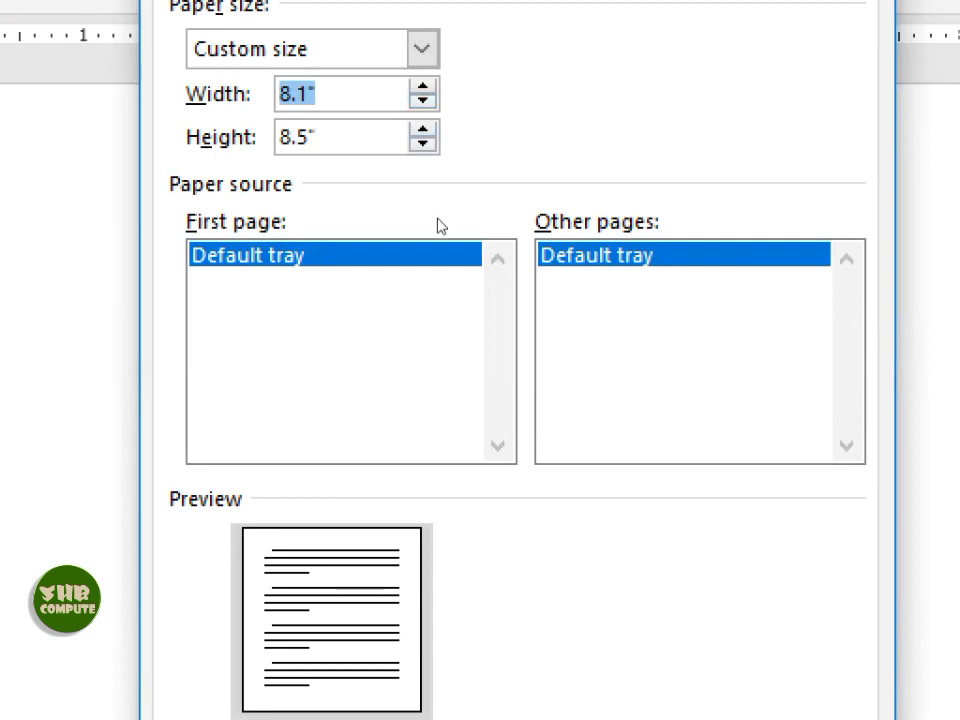
# - Set a custom paper size with the page height lowered to 4 inches
pyautogui.hotkey('shift', 'Tab')
pyautogui.press('Up')
pyautogui.press('Up')
pyautogui.press('Down')
pyautogui.press('Down')
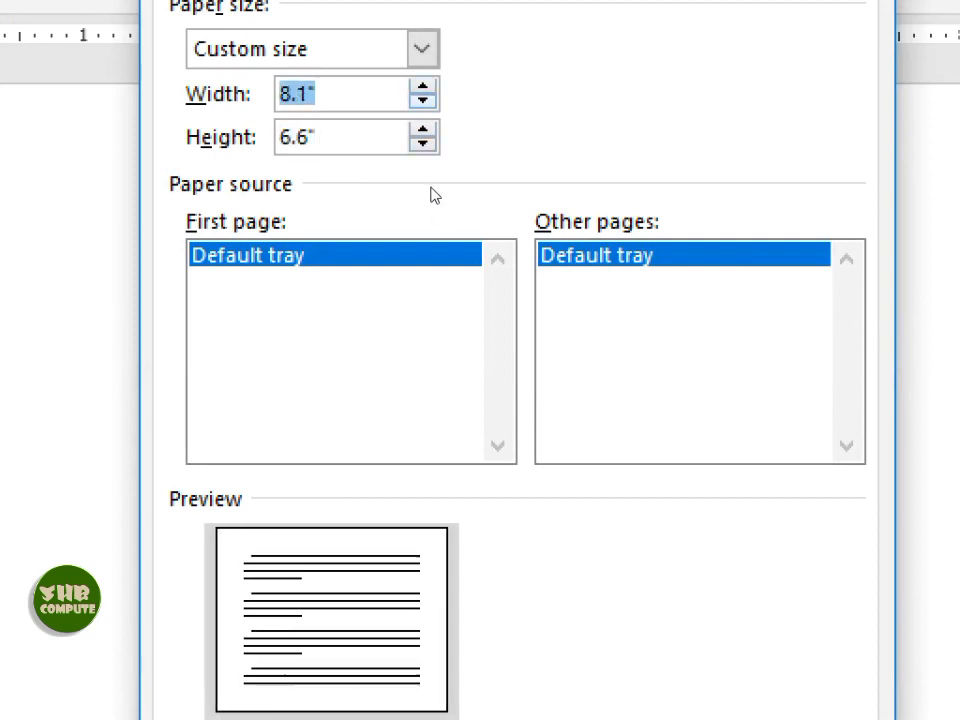
pyautogui.press('Tab')
pyautogui.press('Down')
pyautogui.press('Down')
pyautogui.press('Down')
pyautogui.press('Down')
pyautogui.press('Down')
pyautogui.press('Down')
pyautogui.press('Down')
pyautogui.press('Down')
pyautogui.press('Down')
pyautogui.press('Down')
pyautogui.press('Down')
pyautogui.press('Down')
pyautogui.press('Down')
pyautogui.press('Down')
pyautogui.press('Down')
pyautogui.press('Down')
pyautogui.press('Down')
pyautogui.press('Down')
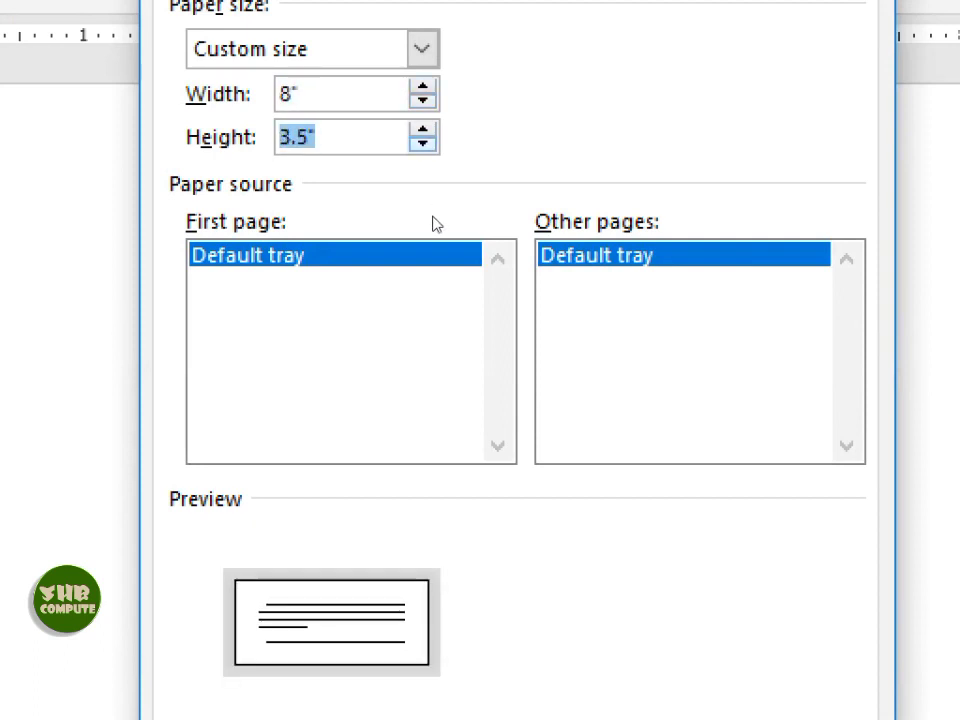
pyautogui.press('Up')
pyautogui.press('Up')
pyautogui.press('Up')
pyautogui.press('Up')
pyautogui.press('Up')
pyautogui.press('Up')
pyautogui.press('Up')
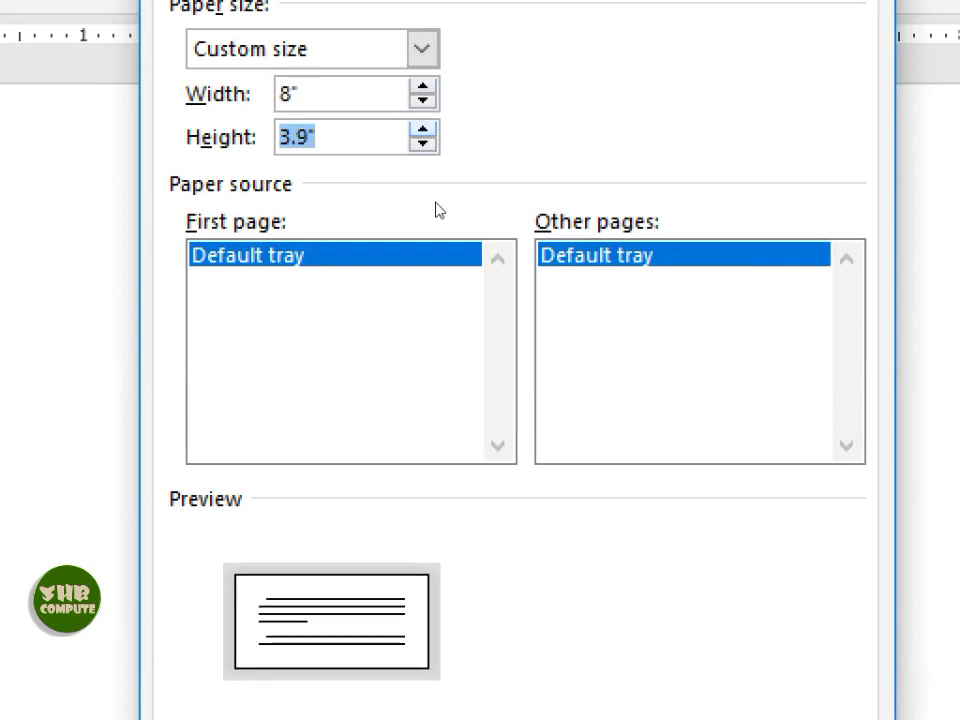
pyautogui.press('Down')
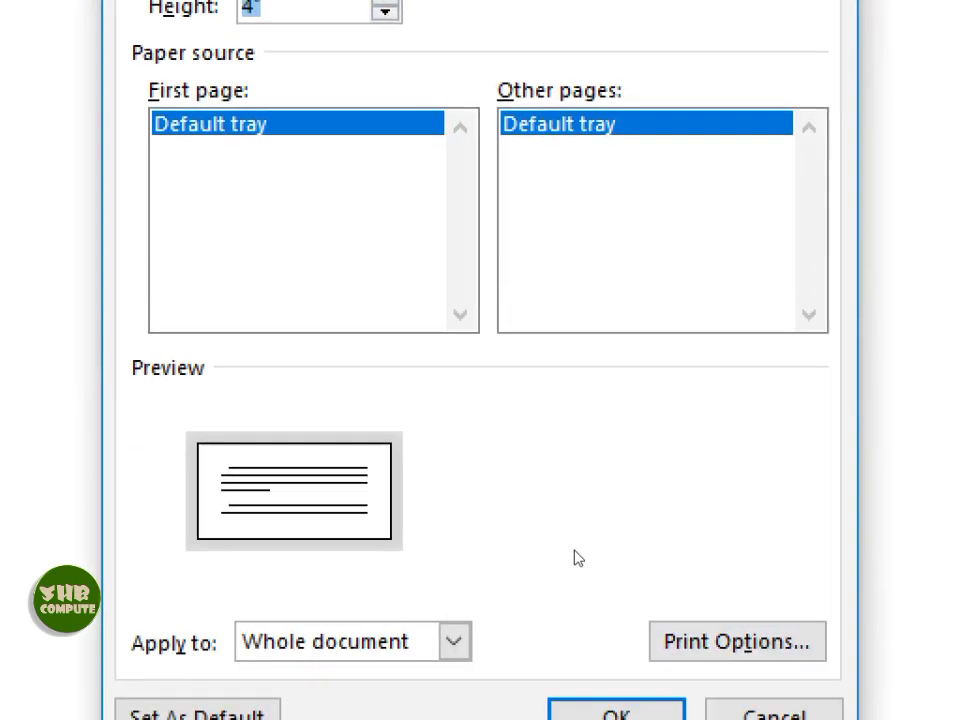
pyautogui.press('Return')
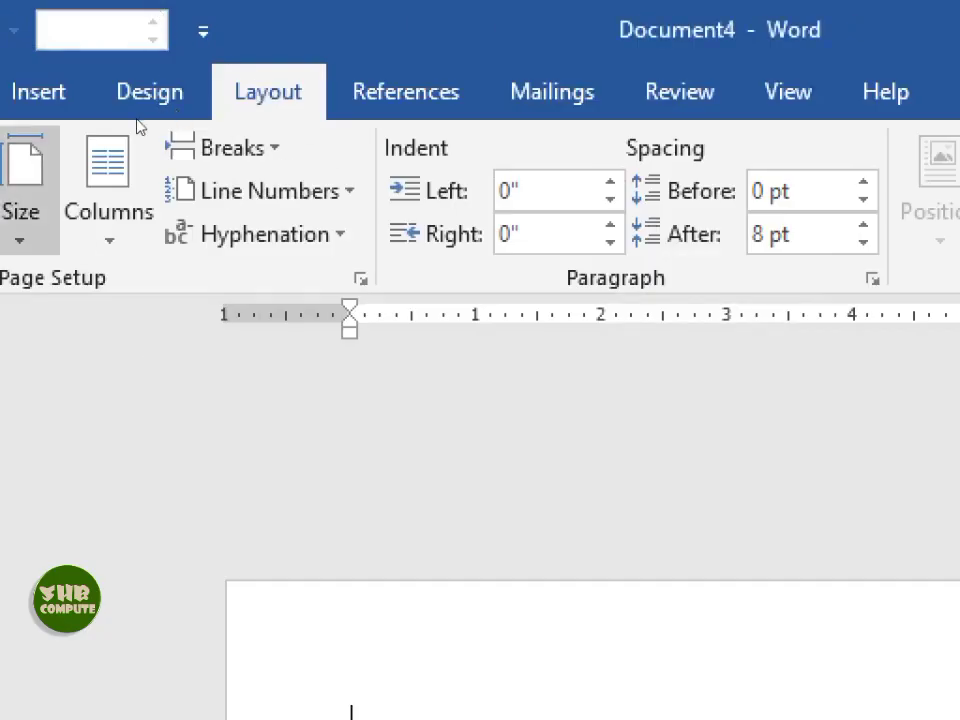
# - Reduce the custom page width to about 7.2 inches in More Paper Sizes
pyautogui.click(129, 95)
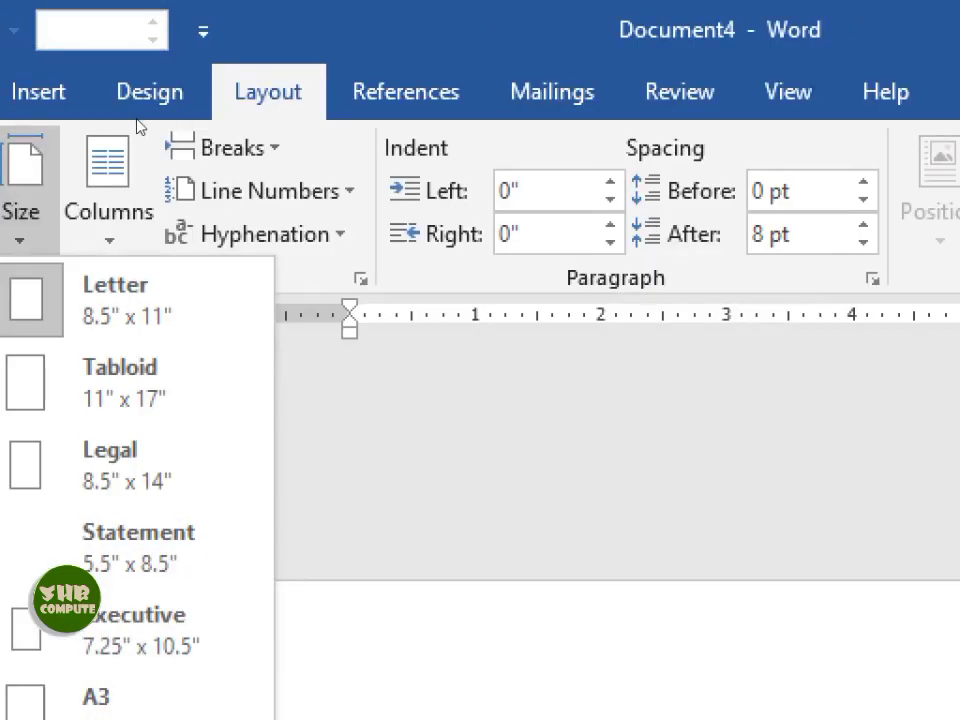
pyautogui.click(169, 671)
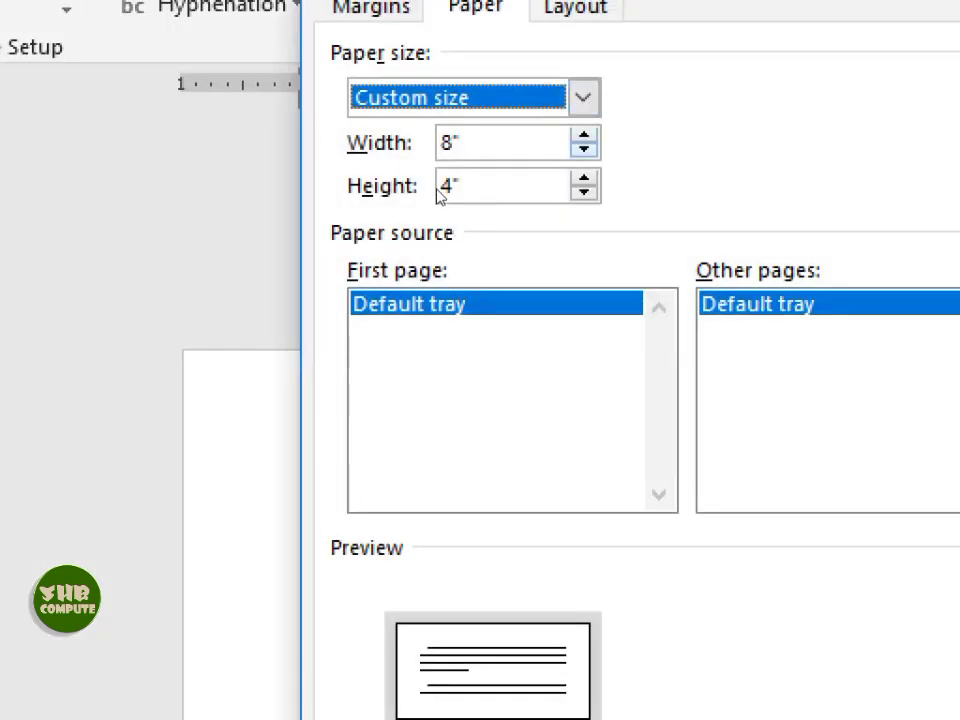
pyautogui.press('Tab')
pyautogui.press('Down')
pyautogui.press('Down')
pyautogui.press('Down')
pyautogui.press('Down')
pyautogui.press('Down')
pyautogui.press('Down')
pyautogui.press('Down')
pyautogui.press('Down')
pyautogui.press('Down')
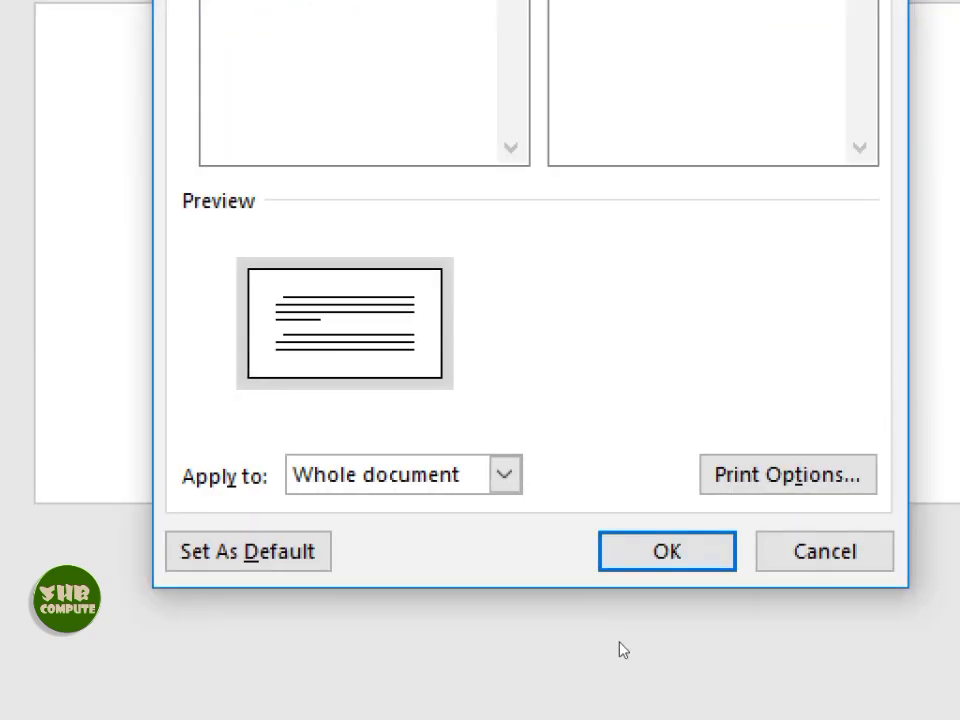
pyautogui.press('Return')
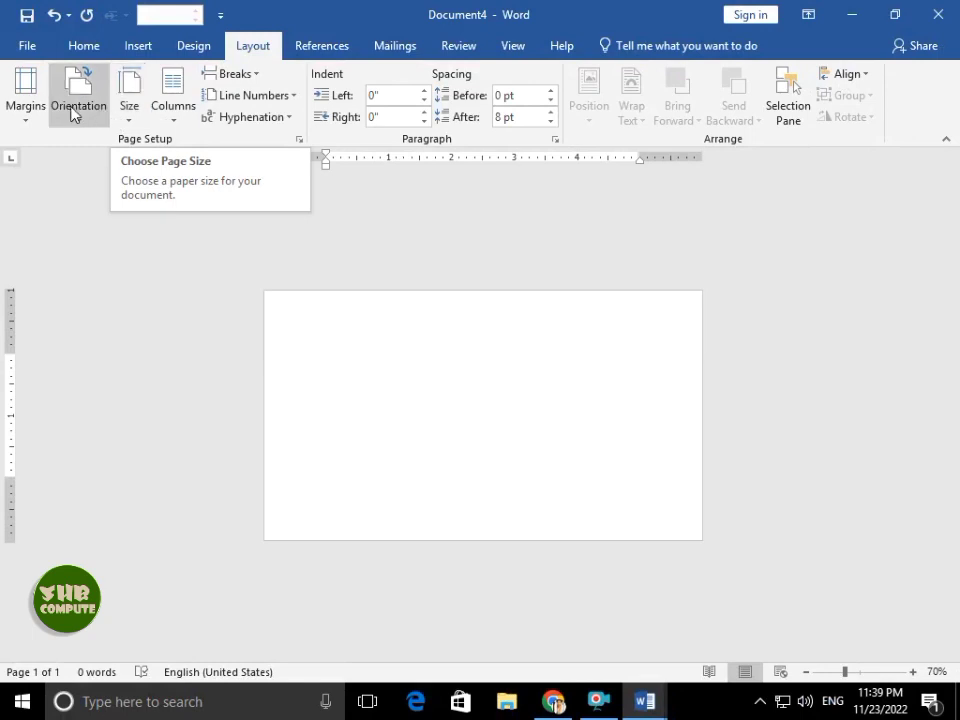
# - Apply Narrow margins to the page
pyautogui.click(40, 112)
pyautogui.click(44, 298)
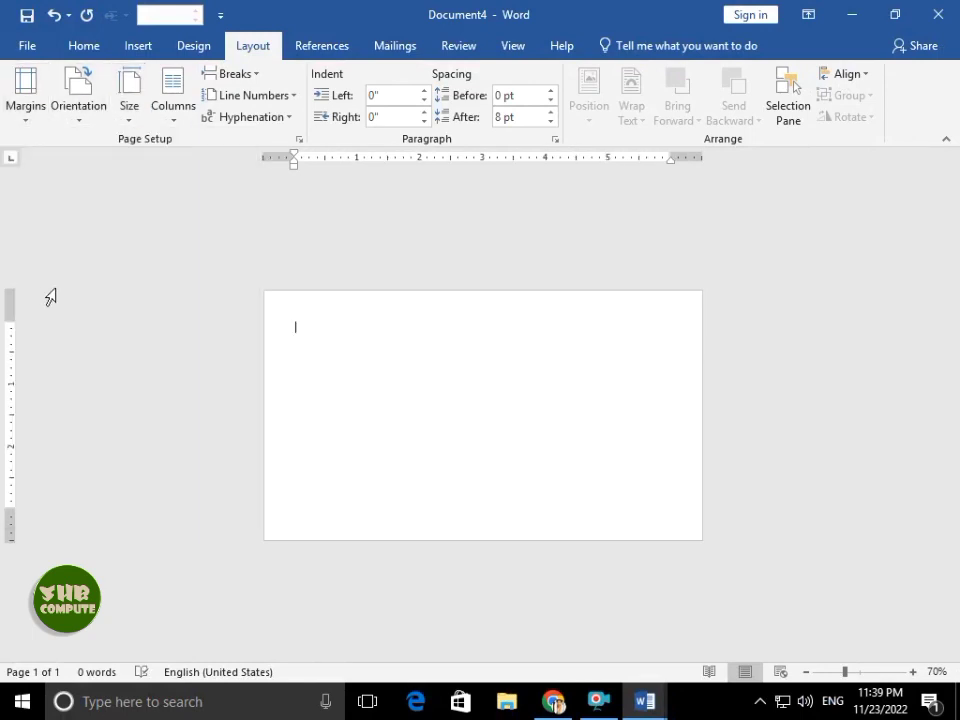
pyautogui.click(84, 45)
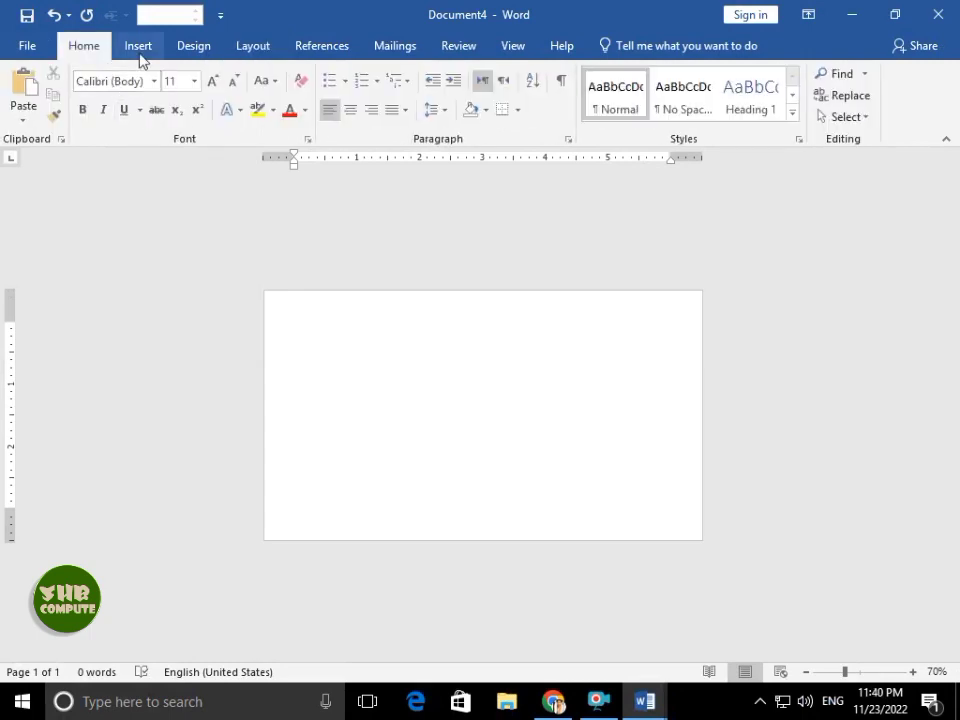
# - Draw a tall crescent Moon shape on the card
pyautogui.click(138, 47)
pyautogui.click(128, 117)
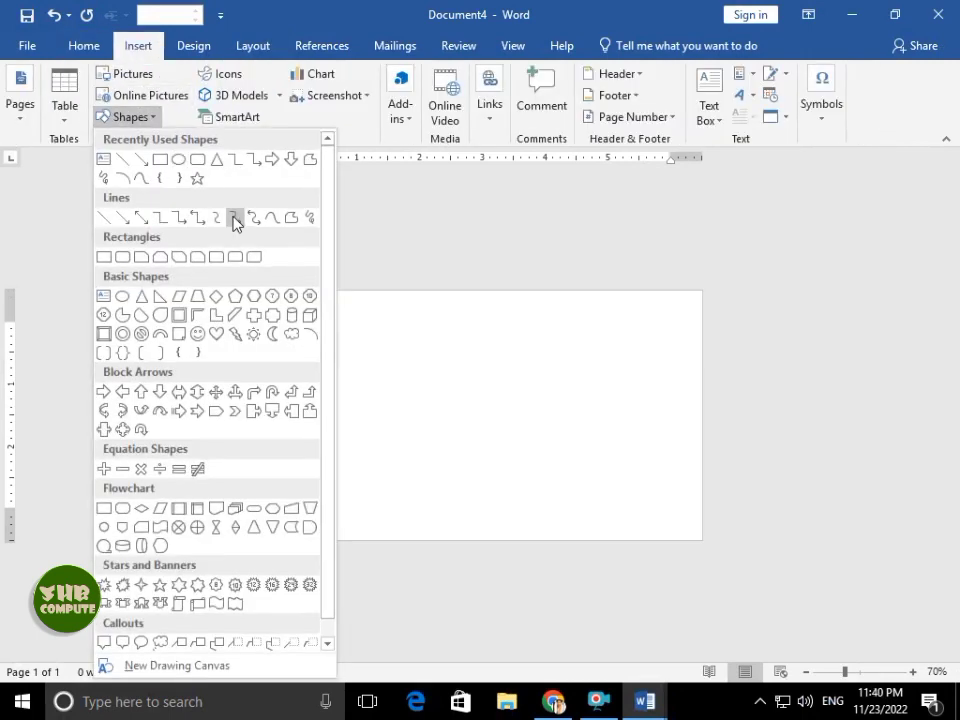
pyautogui.press('Escape')
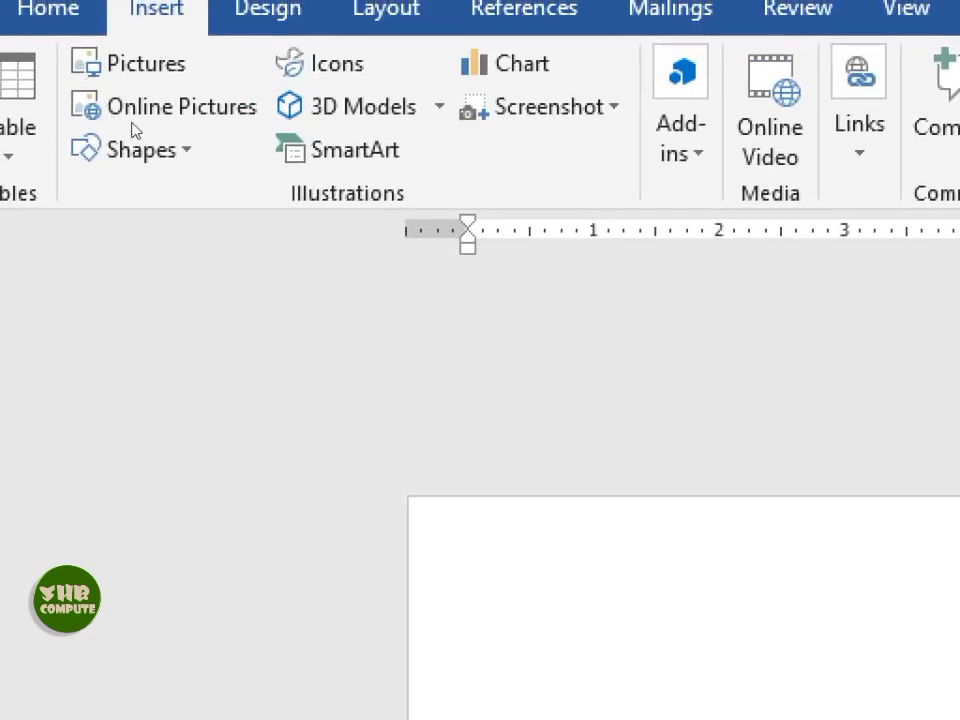
pyautogui.click(140, 150)
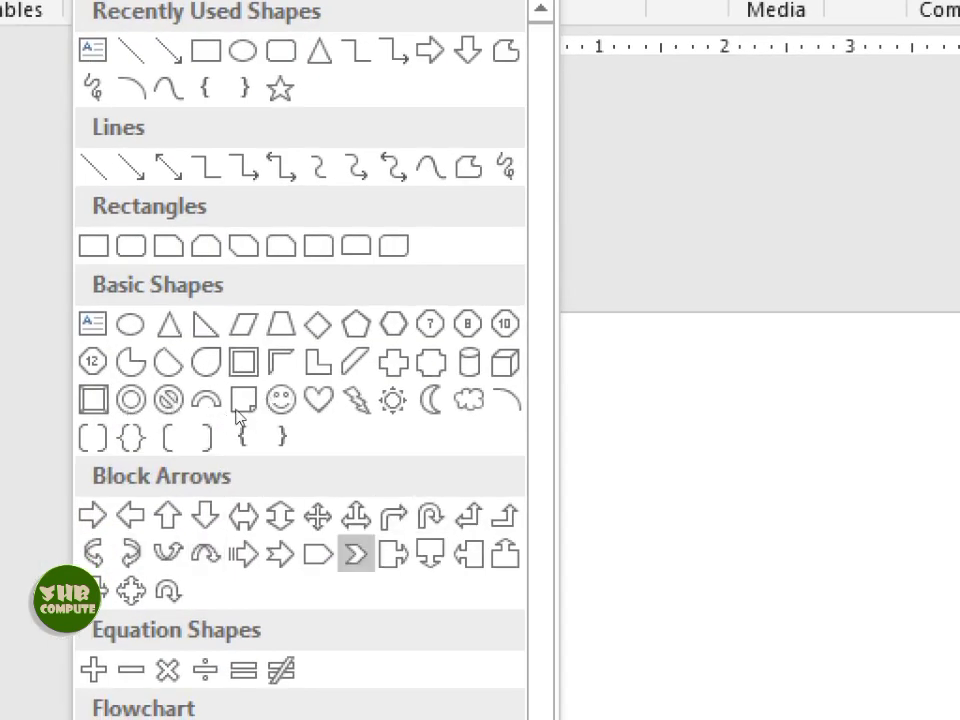
pyautogui.click(430, 400)
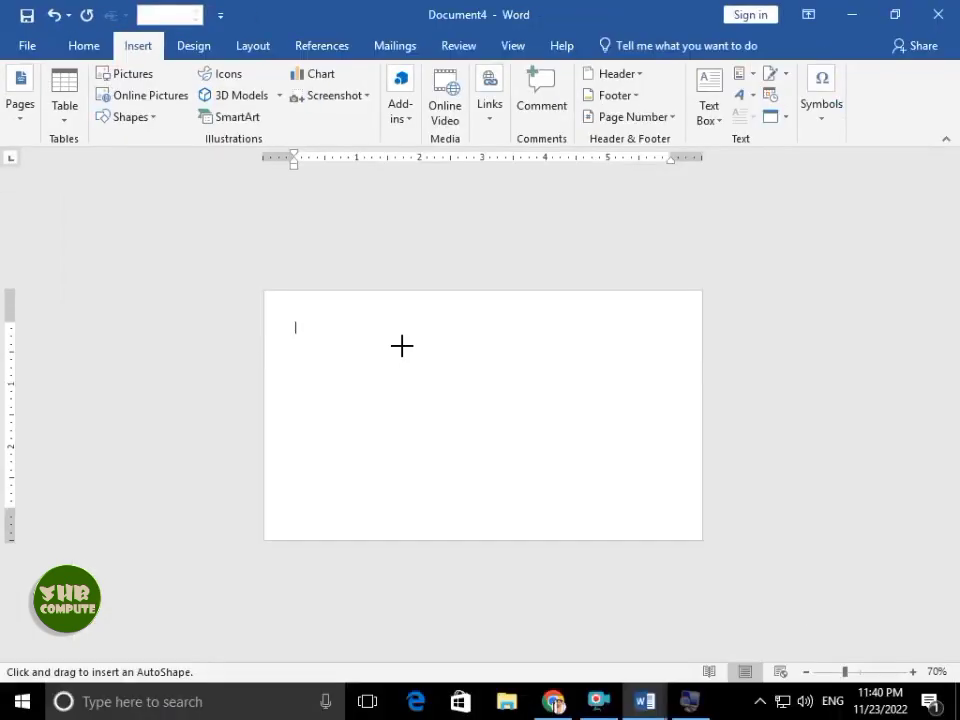
pyautogui.moveTo(819, 382); pyautogui.dragTo(952, 716)
# - Thin the crescent, flip it horizontally, and move it to the top-right edge
pyautogui.moveTo(500, 410); pyautogui.dragTo(492, 411)
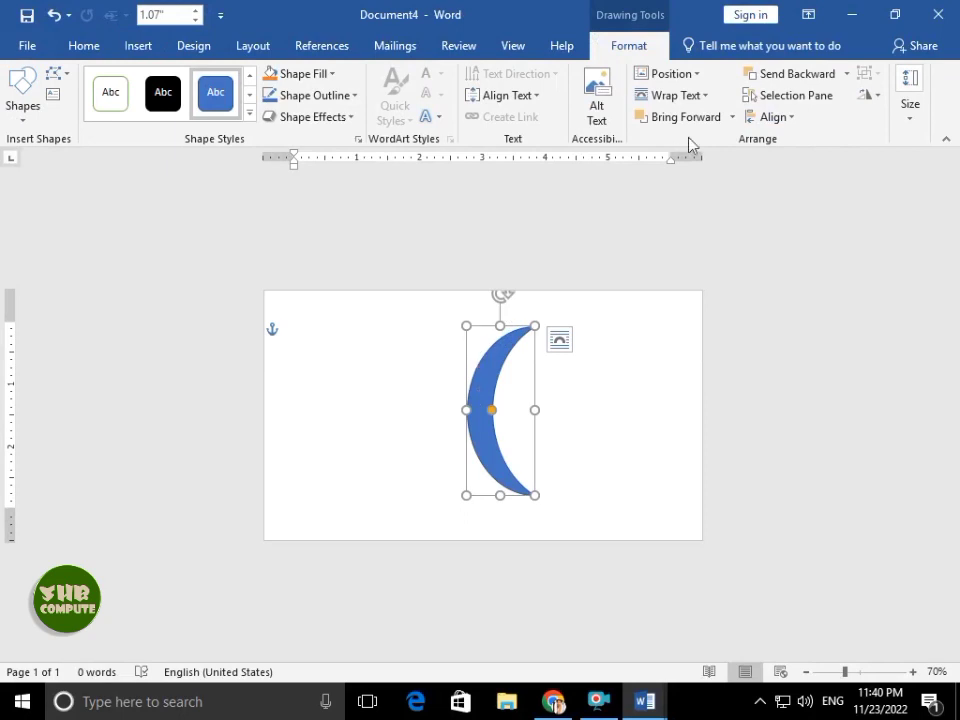
pyautogui.click(862, 98)
pyautogui.click(870, 183)
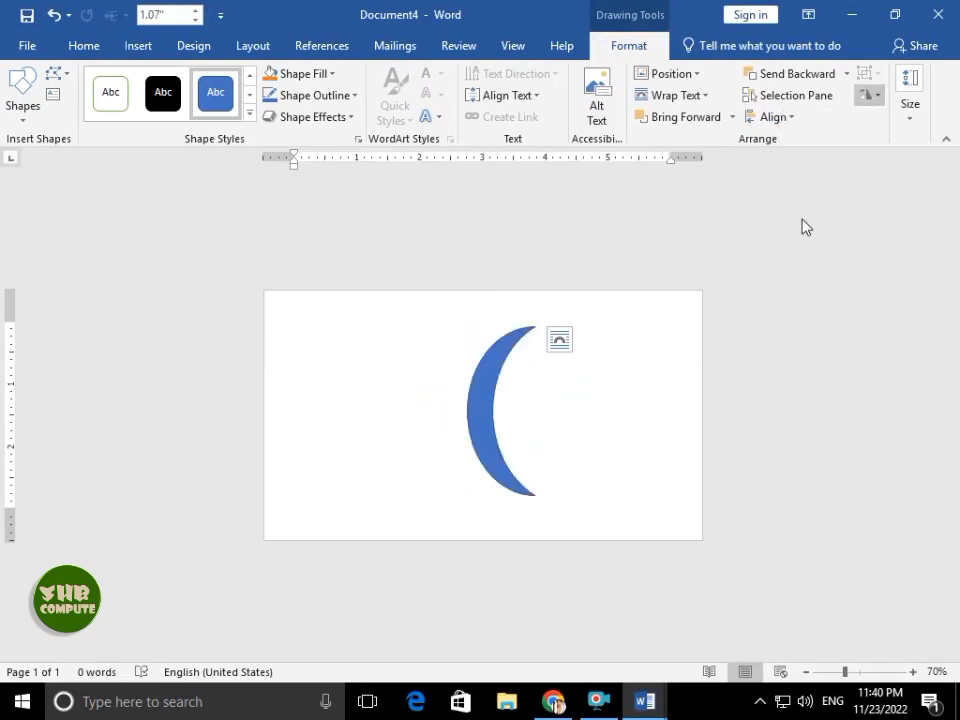
pyautogui.moveTo(510, 457)
pyautogui.mouseDown()
pyautogui.moveTo(656, 369)
pyautogui.moveTo(388, 401)
pyautogui.moveTo(371, 481)
pyautogui.mouseUp()
# - Lengthen the left crescent downward and narrow it to 0.76 inches wide
pyautogui.click(652, 392)
pyautogui.click(644, 380)
pyautogui.click(373, 364)
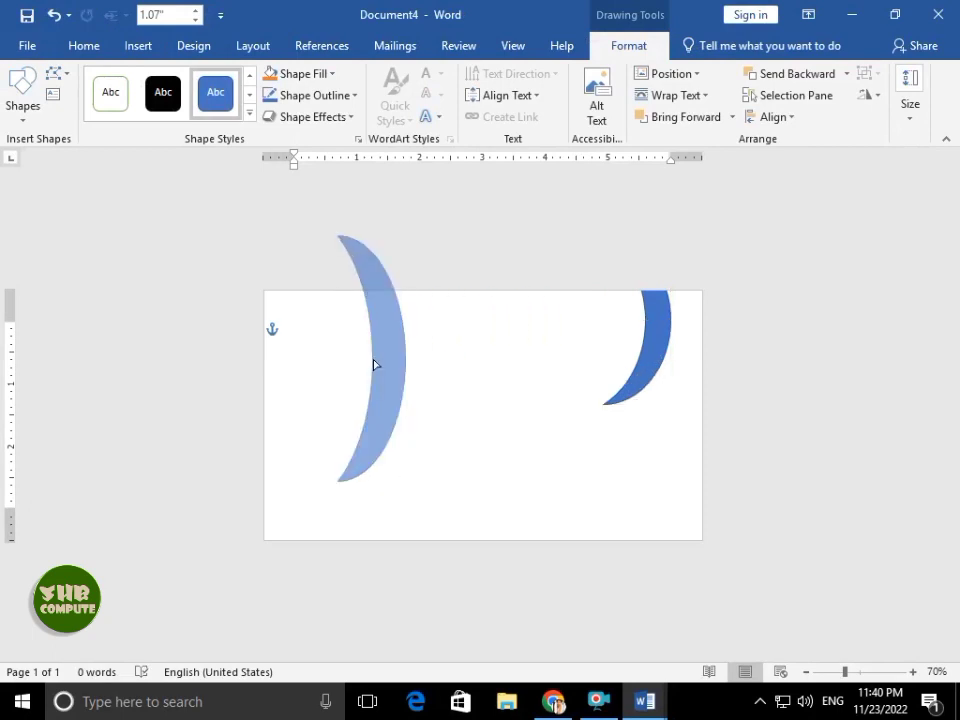
pyautogui.click(461, 357)
pyautogui.moveTo(405, 357); pyautogui.dragTo(388, 362)
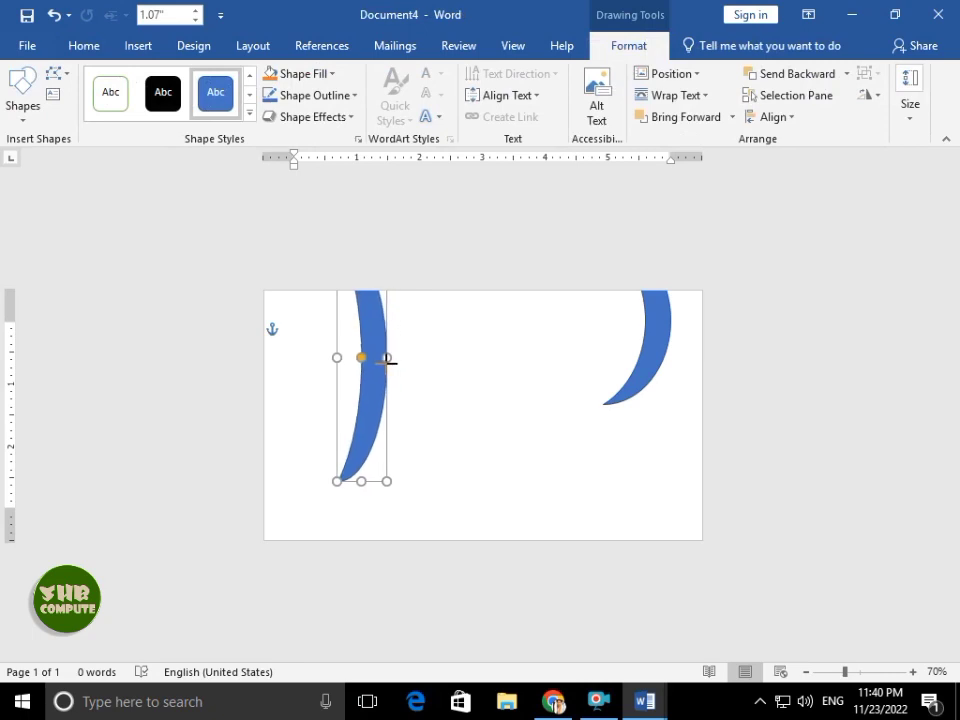
pyautogui.click(456, 371)
pyautogui.click(140, 46)
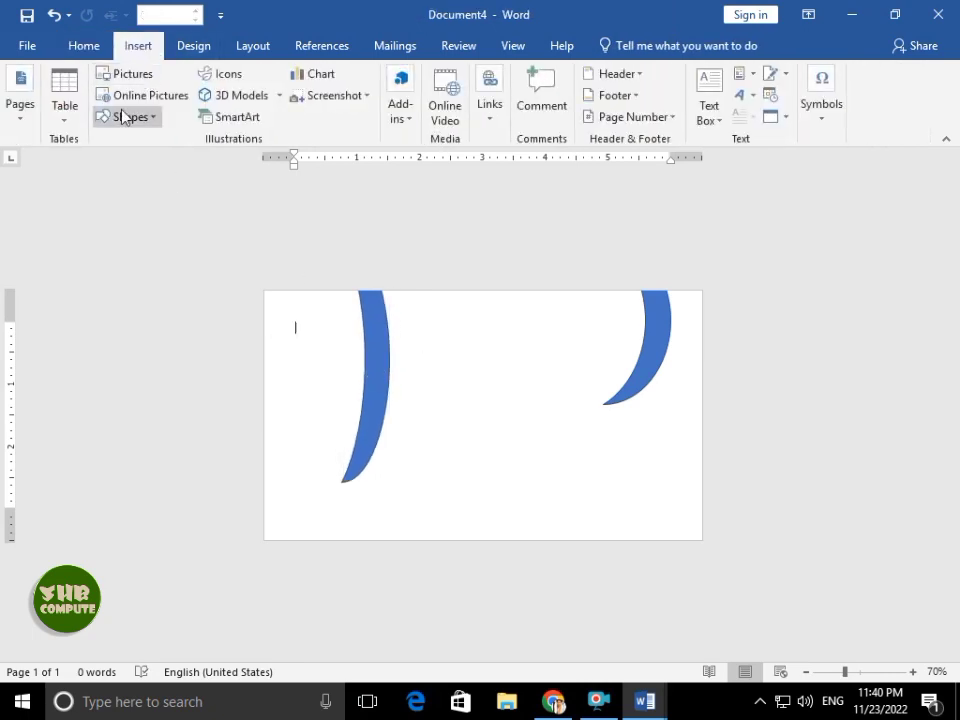
# - Draw a right triangle at the bottom right, flip it horizontally, and narrow it to 1.81 inches
pyautogui.click(122, 117)
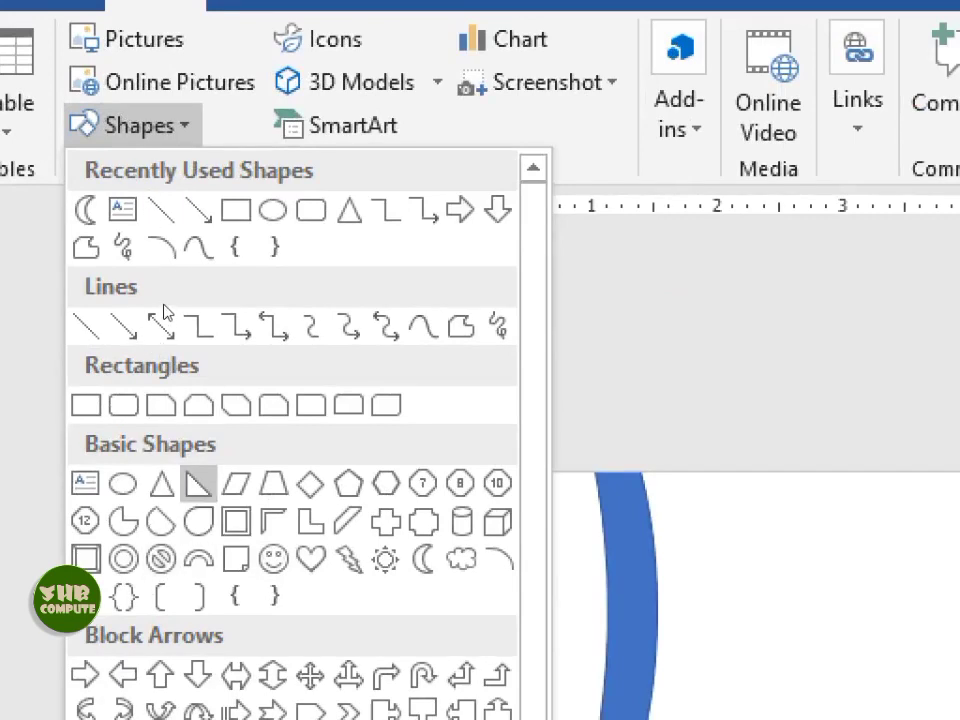
pyautogui.click(197, 483)
pyautogui.moveTo(891, 717); pyautogui.dragTo(959, 719)
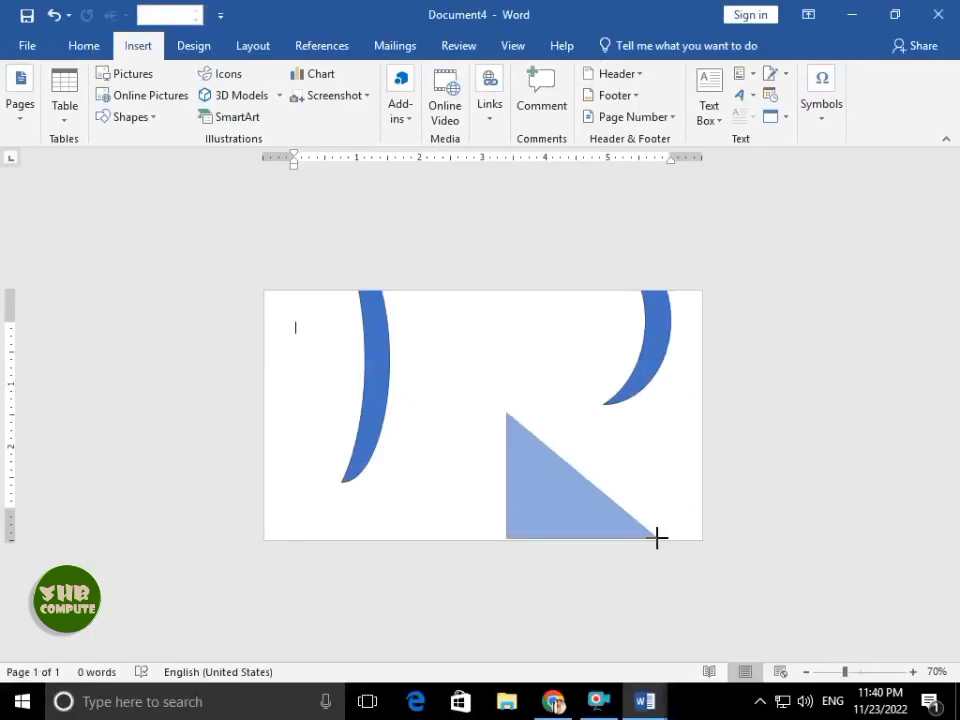
pyautogui.moveTo(656, 538); pyautogui.dragTo(656, 538)
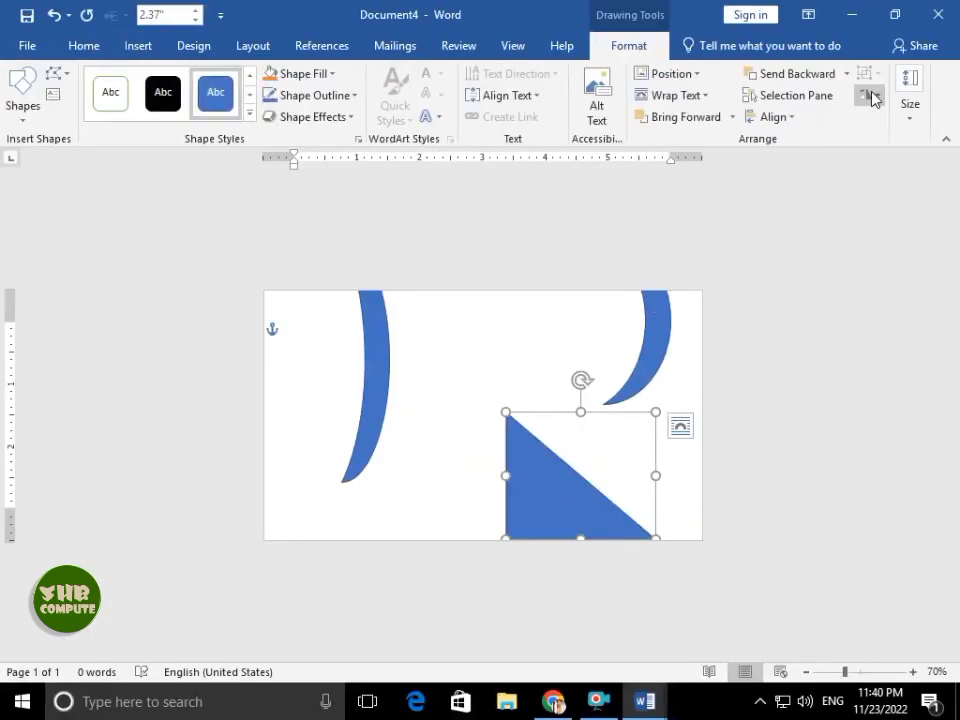
pyautogui.click(872, 97)
pyautogui.click(868, 199)
pyautogui.moveTo(646, 471); pyautogui.dragTo(675, 469)
pyautogui.moveTo(557, 476); pyautogui.dragTo(587, 477)
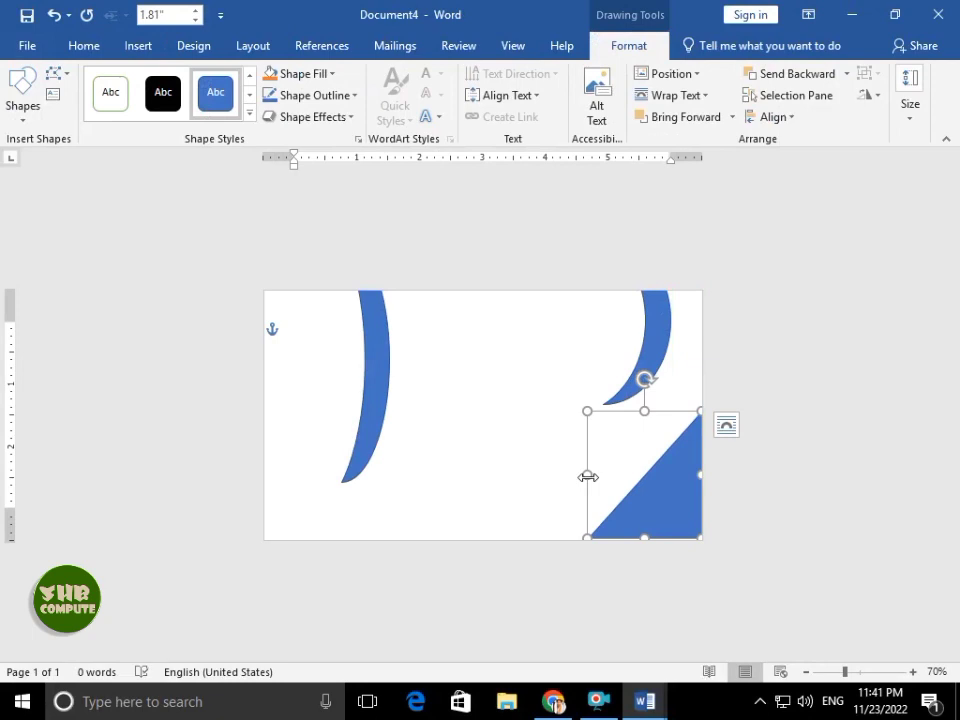
# - Curve the triangle's slanted edge by dragging a Bezier handle in Edit Points
pyautogui.rightClick(664, 489)
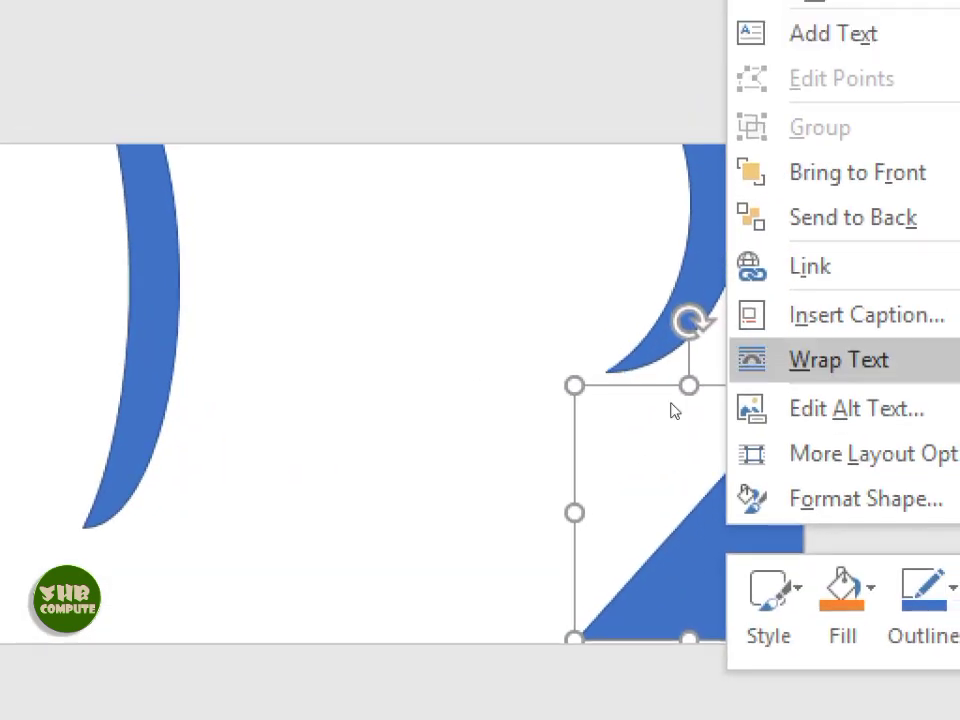
pyautogui.click(628, 431)
pyautogui.rightClick(674, 482)
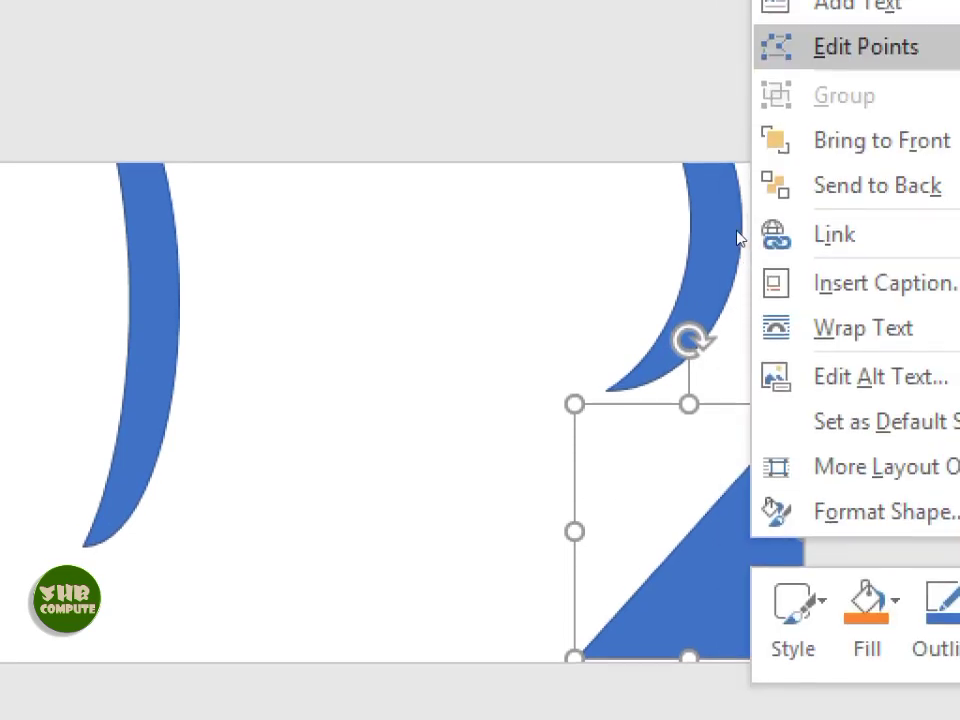
pyautogui.click(735, 193)
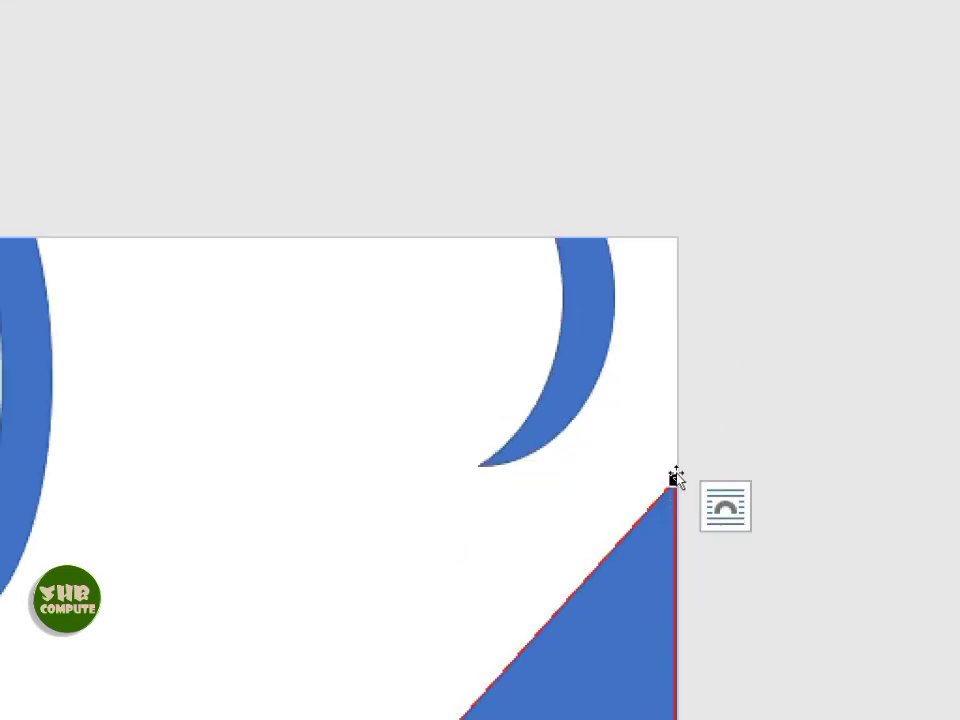
pyautogui.moveTo(662, 459); pyautogui.dragTo(557, 417)
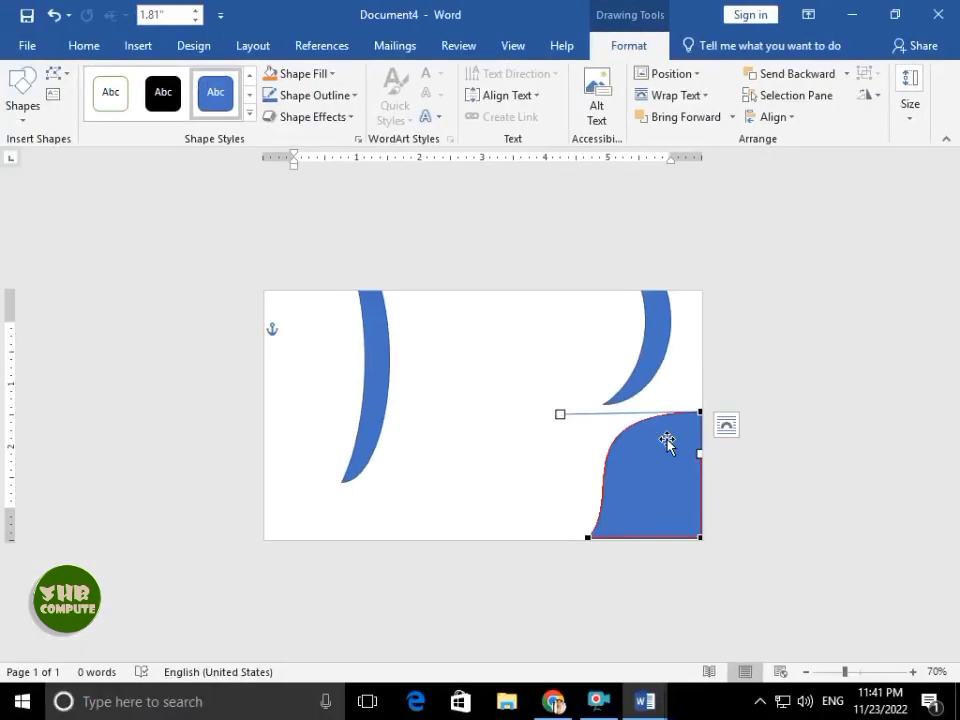
pyautogui.click(430, 565)
# - Duplicate the curved shape with Ctrl+D and nudge the copy slightly offset
pyautogui.click(541, 609)
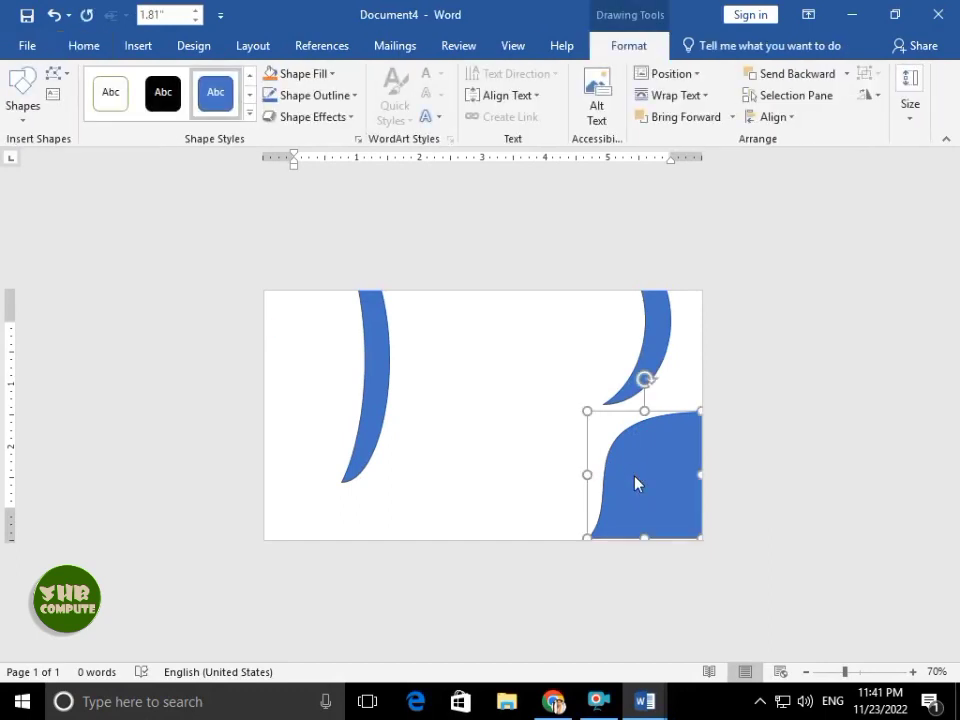
pyautogui.hotkey('ctrl', 'd')
pyautogui.press('Right')
pyautogui.press('Right')
pyautogui.press('Right')
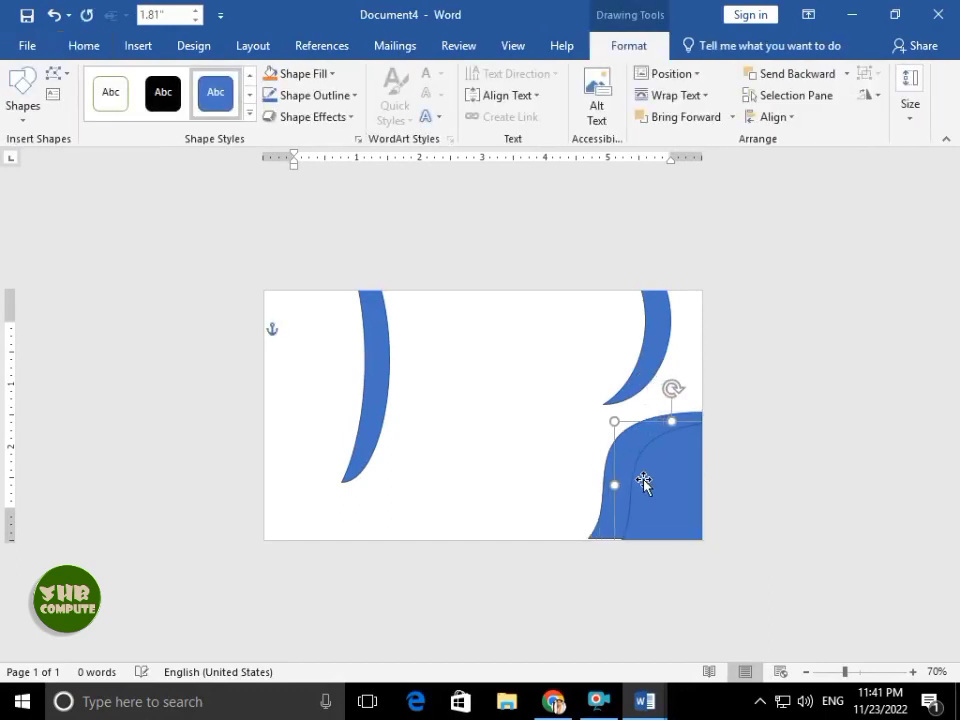
pyautogui.press('Left')
pyautogui.press('Left')
pyautogui.click(613, 465)
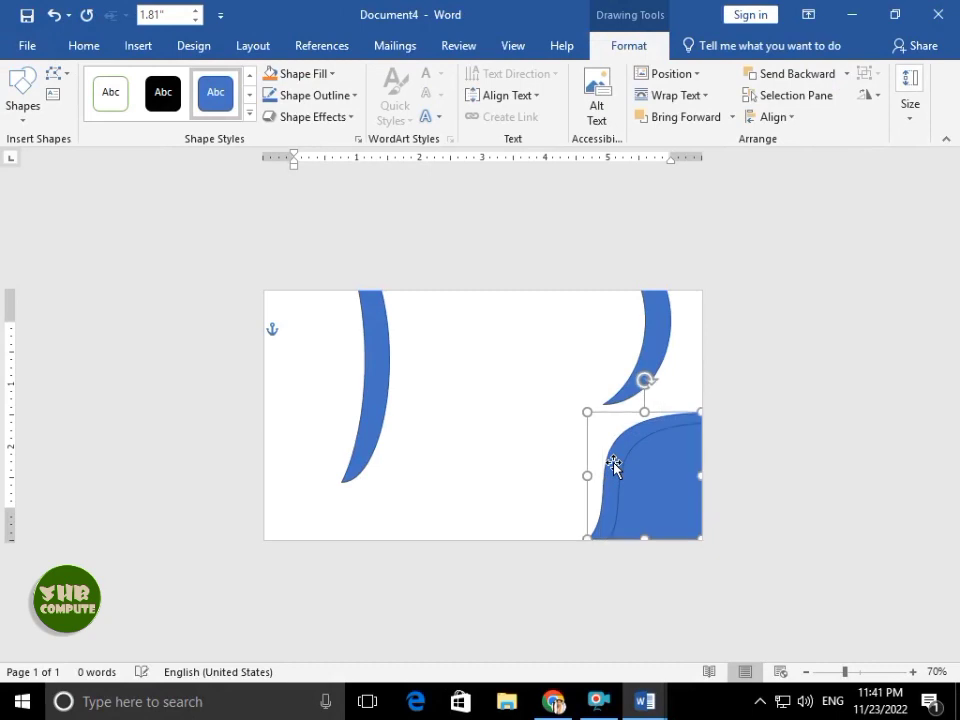
pyautogui.click(652, 476)
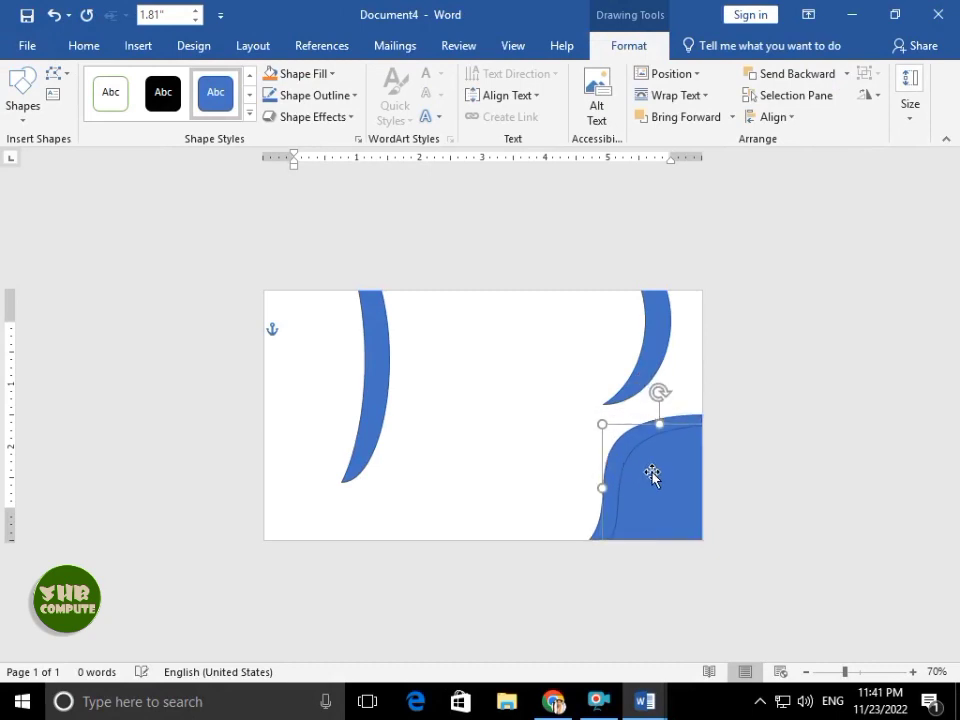
pyautogui.click(560, 434)
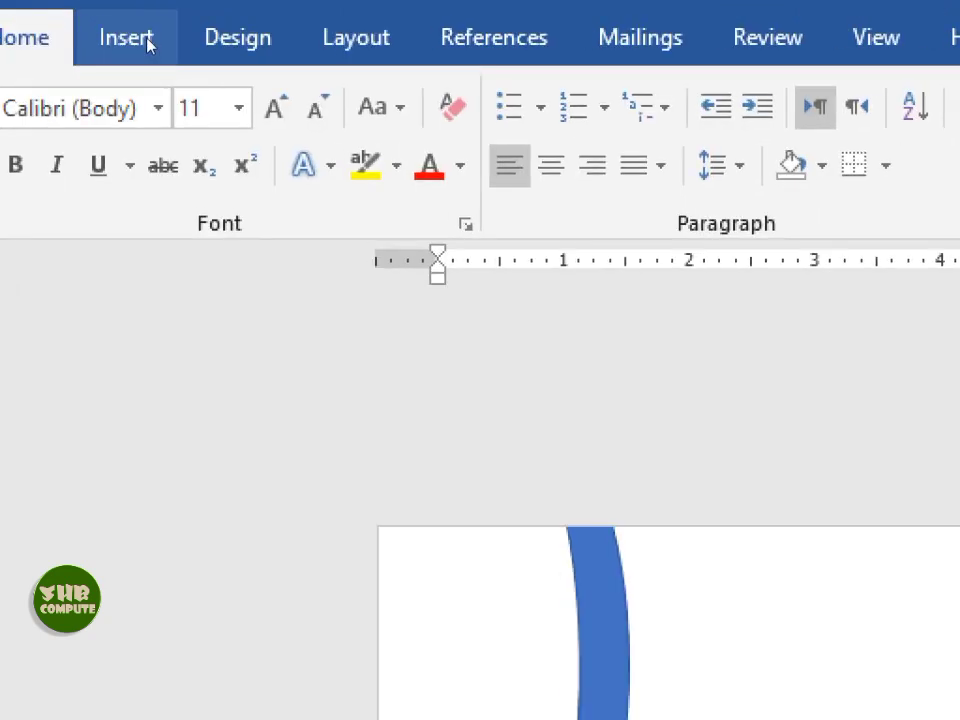
# - Draw a small Oval circle near the card's top centre
pyautogui.click(147, 40)
pyautogui.click(112, 179)
pyautogui.click(281, 264)
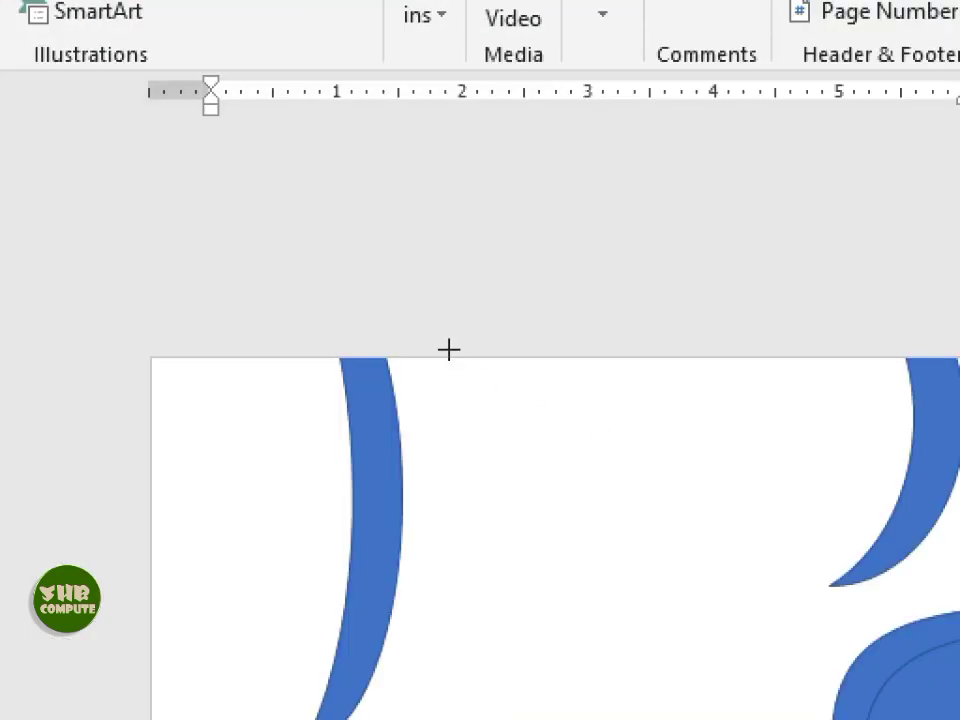
pyautogui.moveTo(520, 476); pyautogui.dragTo(606, 560)
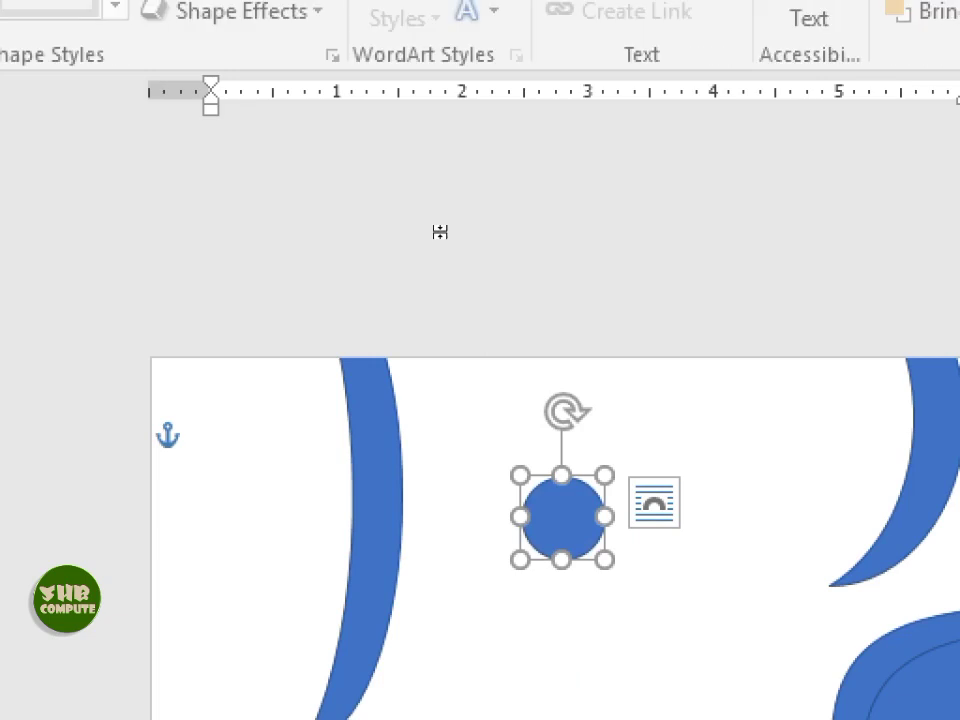
pyautogui.click(320, 134)
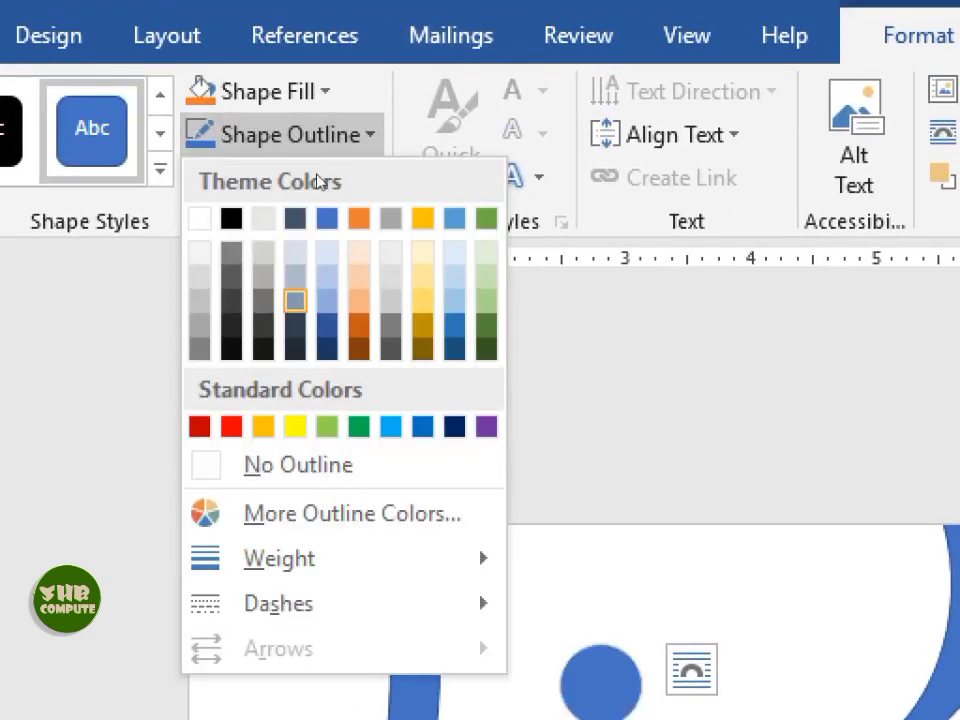
pyautogui.click(300, 134)
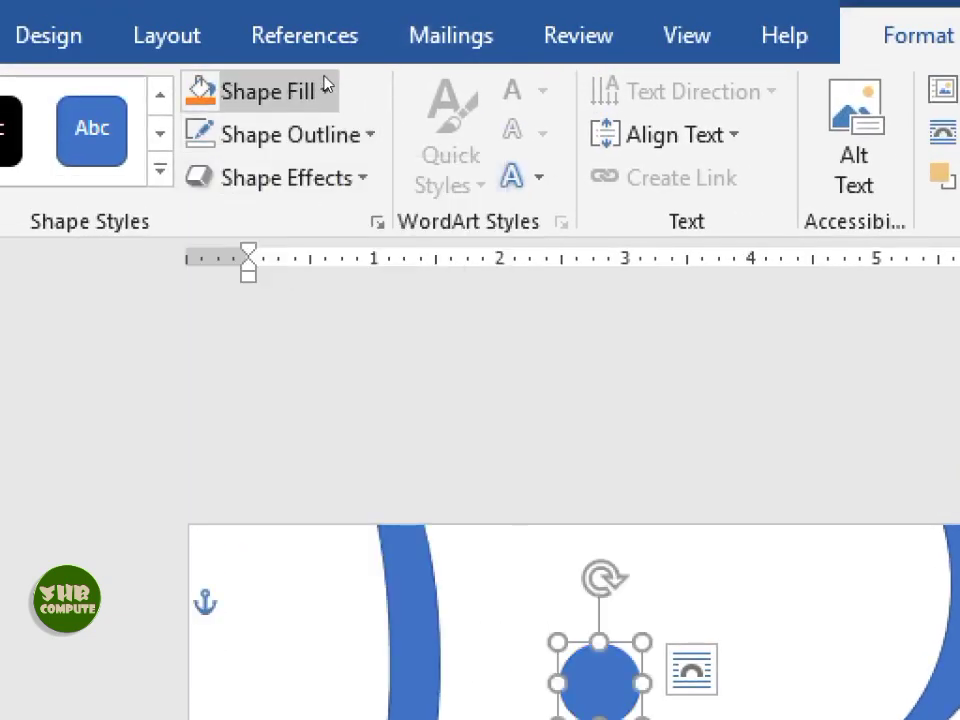
# - Fill the circle with a two-stop gradient: light blue at about 8%, white at the end
pyautogui.click(250, 91)
pyautogui.moveTo(242, 559)
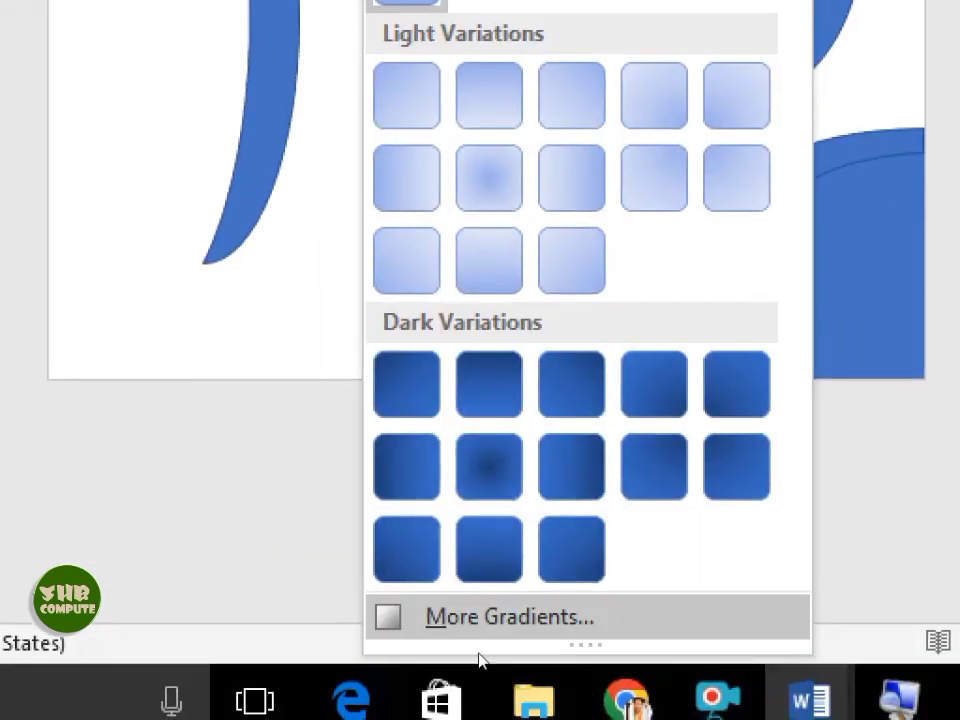
pyautogui.click(530, 700)
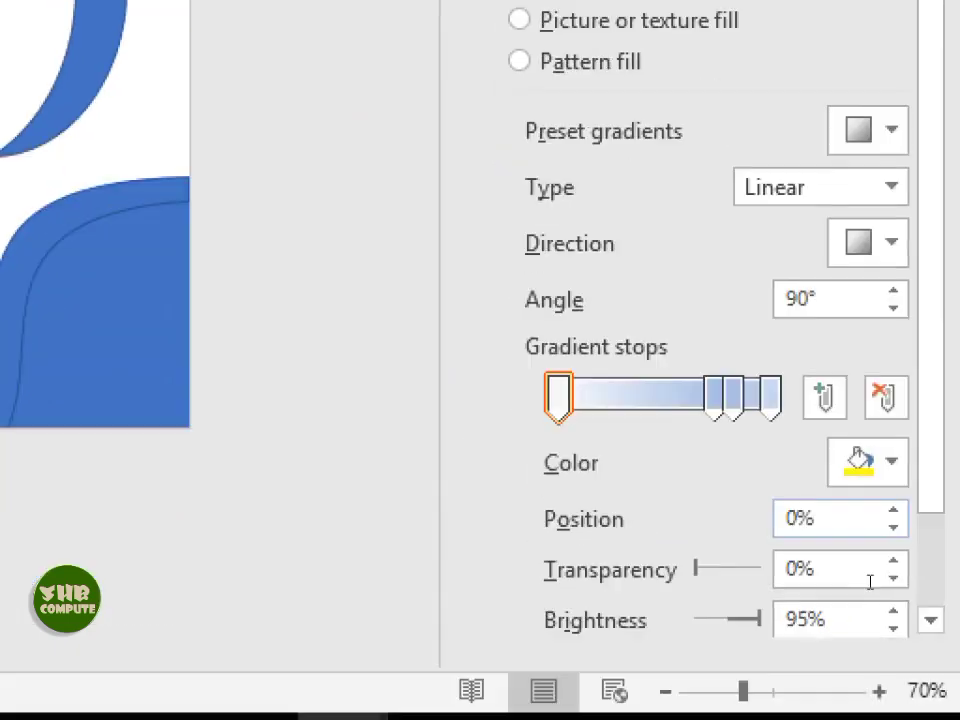
pyautogui.click(886, 396)
pyautogui.click(886, 396)
pyautogui.click(872, 462)
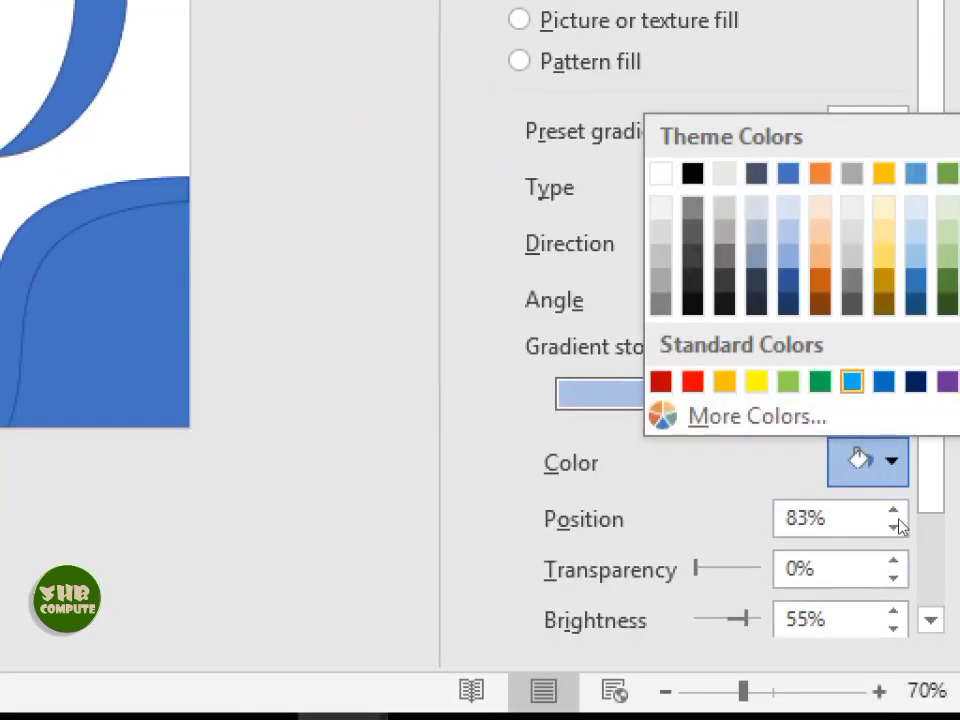
pyautogui.click(852, 381)
pyautogui.moveTo(733, 398); pyautogui.dragTo(558, 398)
pyautogui.click(770, 398)
pyautogui.click(868, 462)
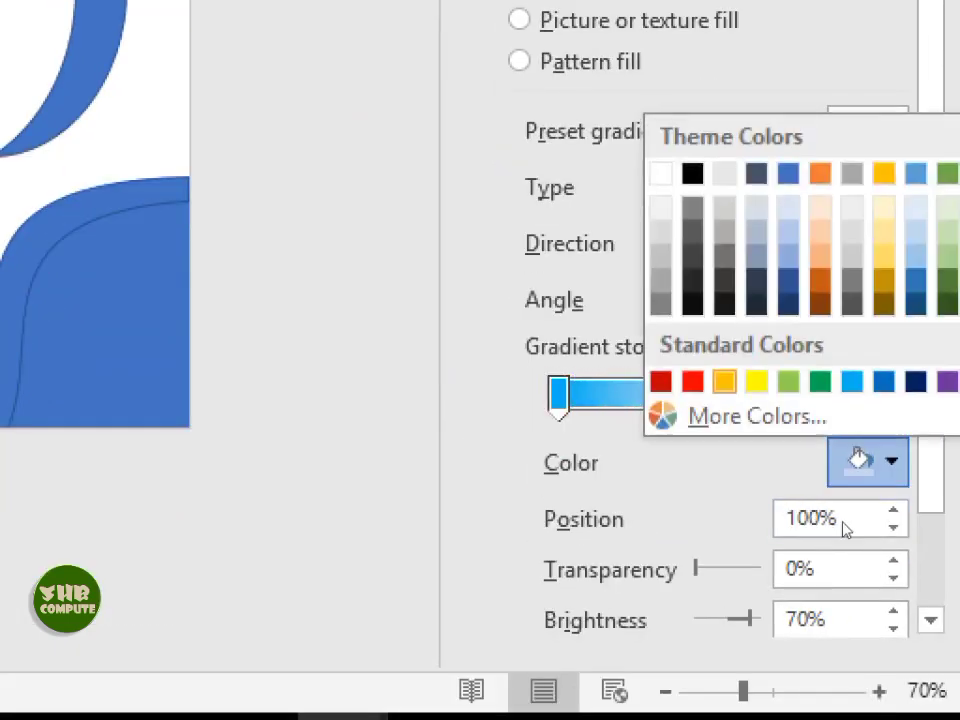
pyautogui.click(661, 174)
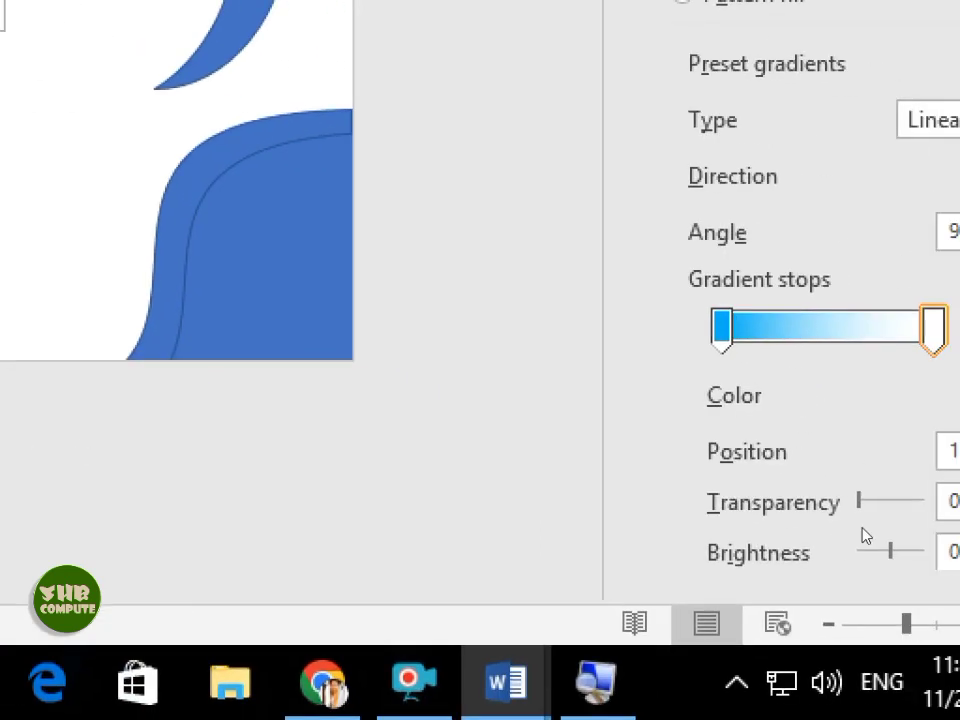
pyautogui.moveTo(722, 328); pyautogui.dragTo(738, 328)
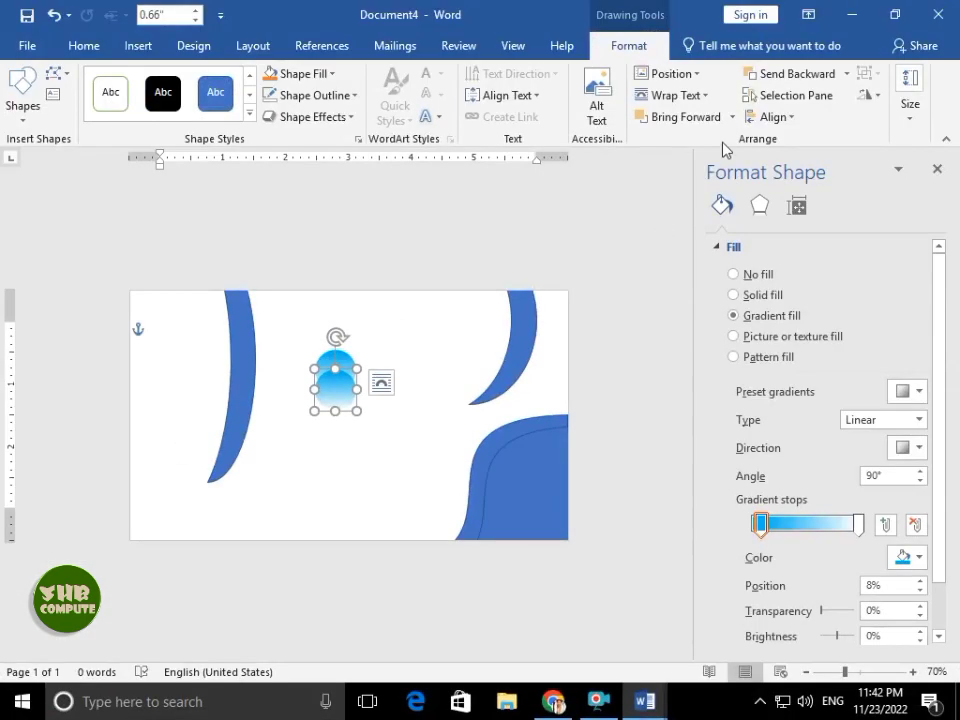
# - Give the circle Soft Edges and enlarge it to 0.93 inches
pyautogui.click(318, 97)
pyautogui.click(300, 73)
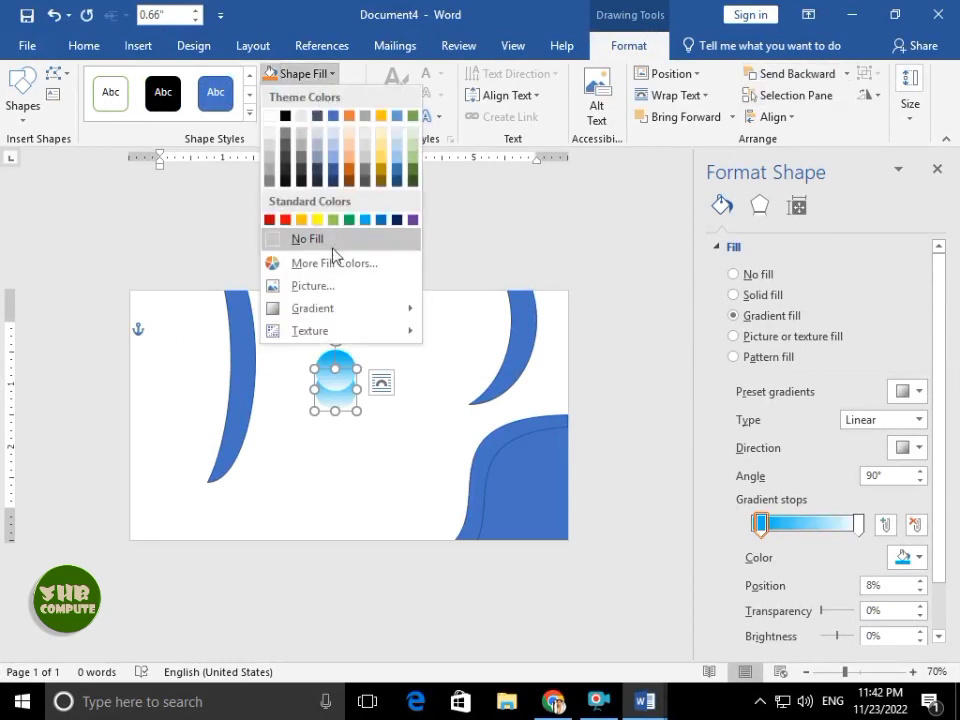
pyautogui.click(330, 140)
pyautogui.click(312, 117)
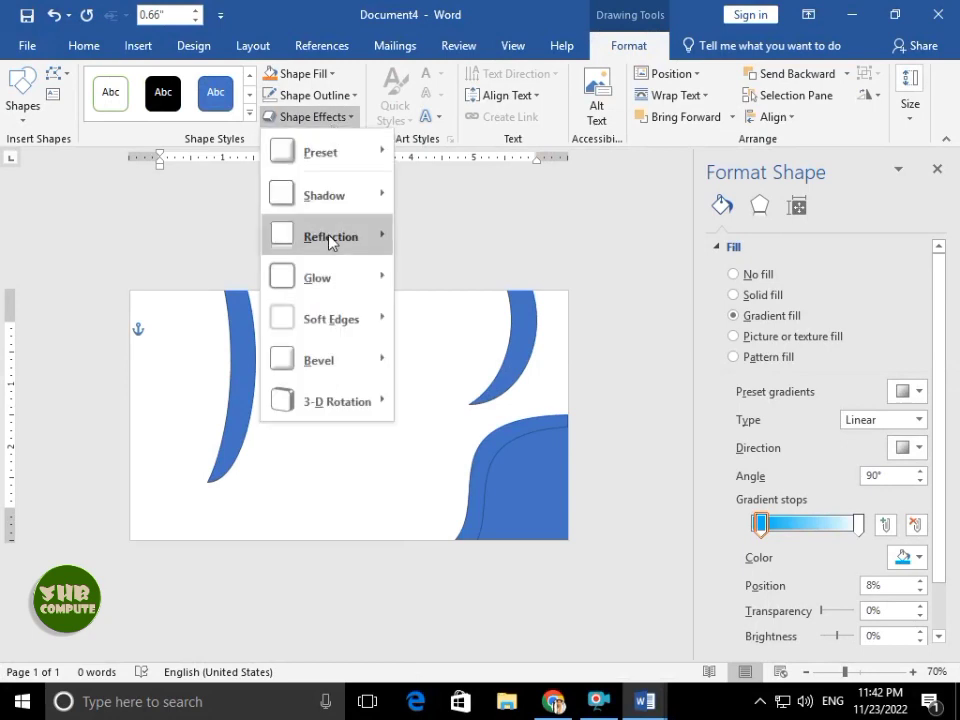
pyautogui.moveTo(330, 319)
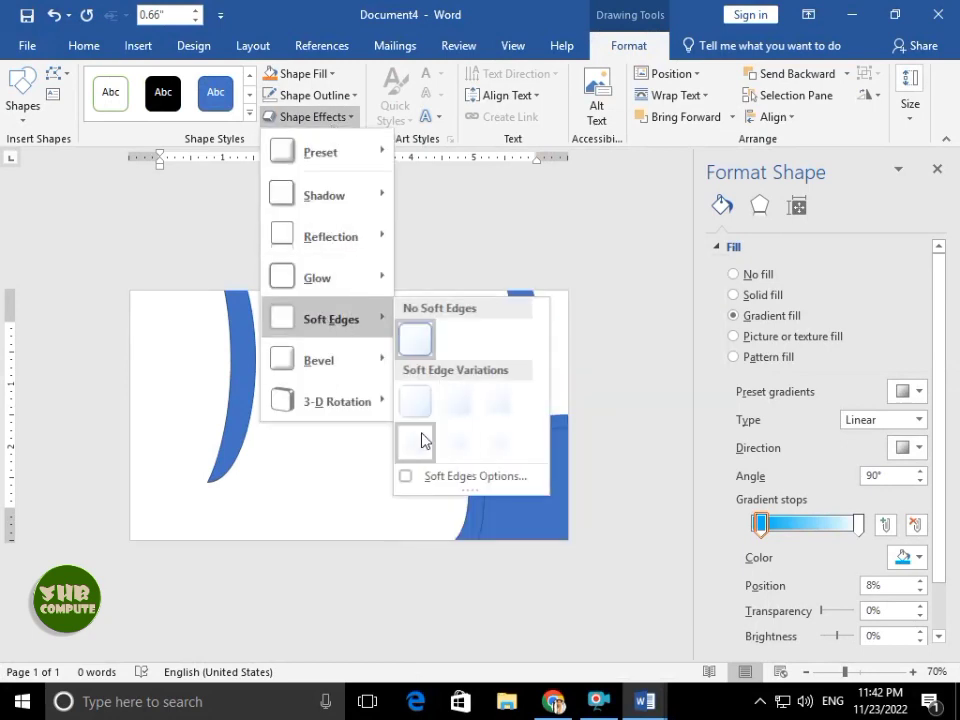
pyautogui.click(420, 440)
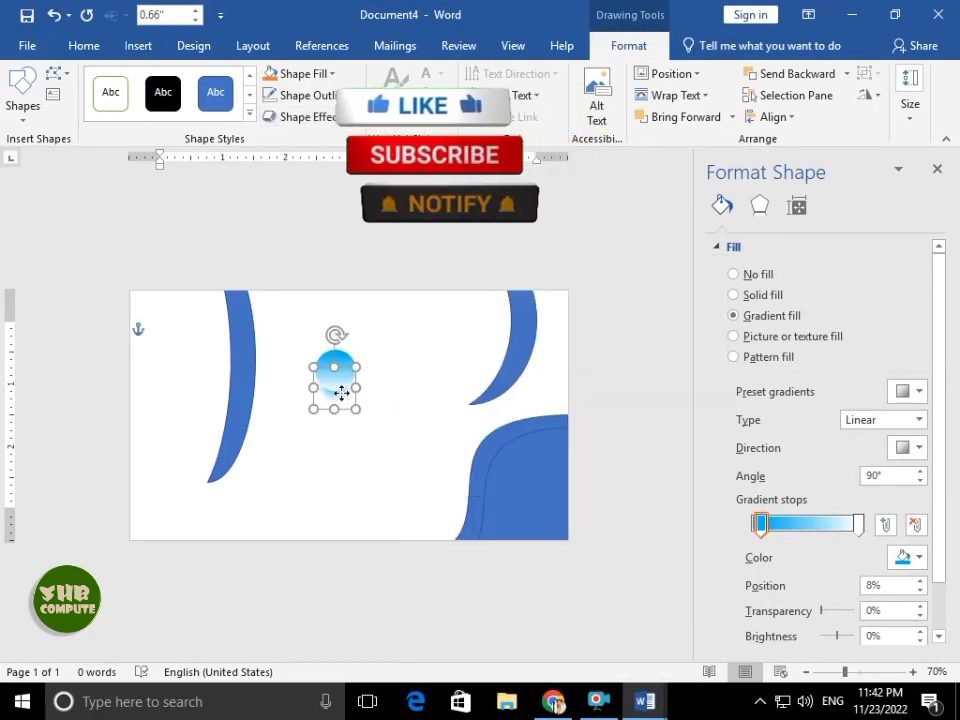
pyautogui.moveTo(356, 409); pyautogui.dragTo(364, 417)
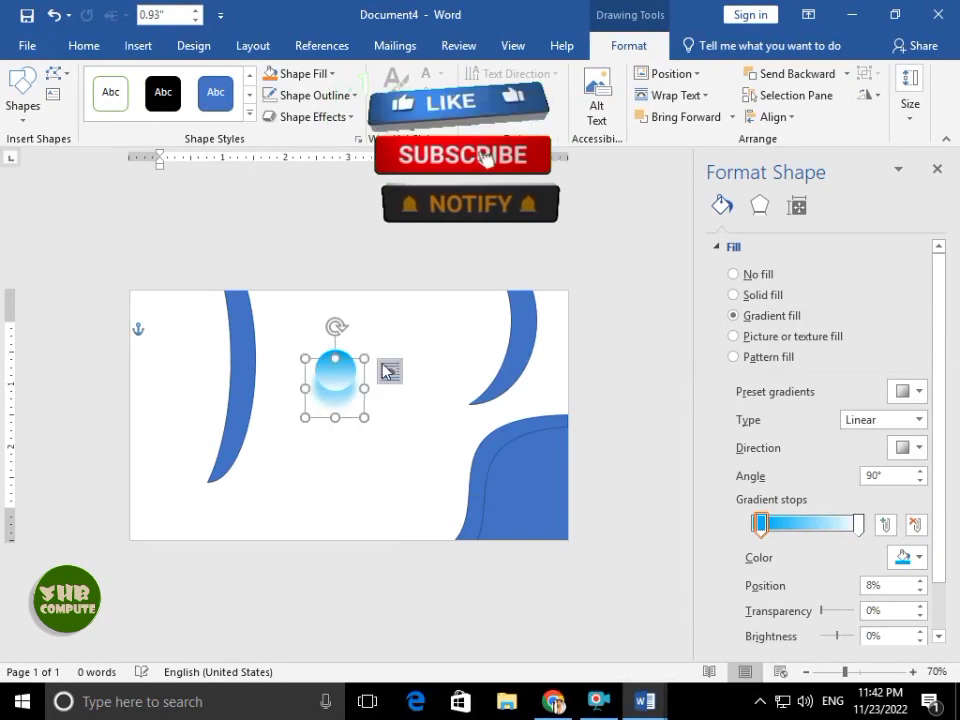
# - Make the gradient's end stop white at 66% transparency
pyautogui.click(858, 524)
pyautogui.click(905, 558)
pyautogui.click(899, 517)
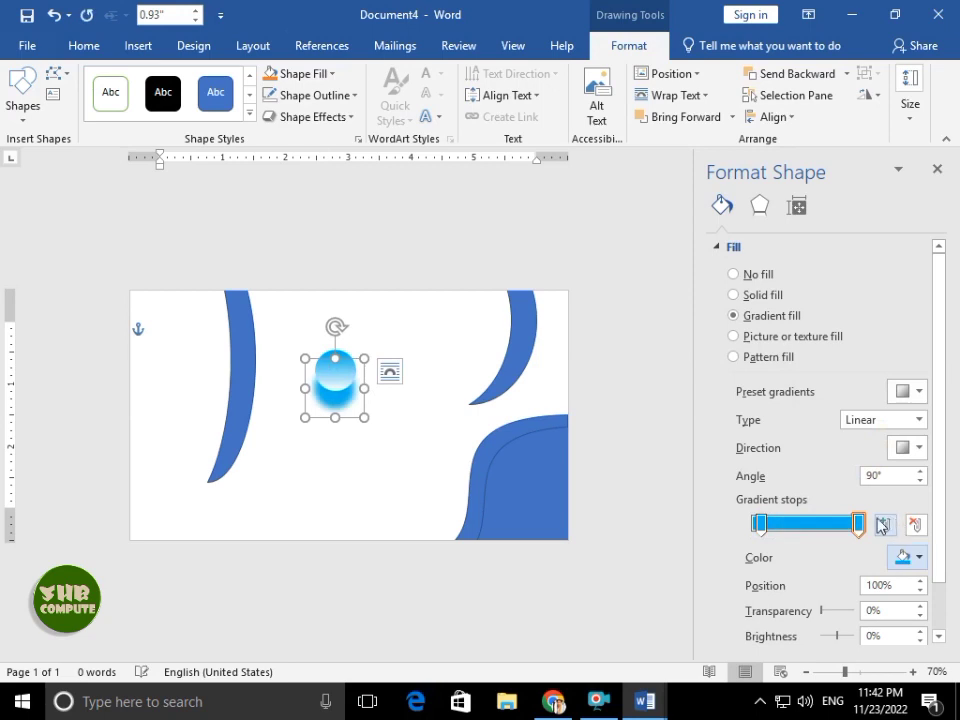
pyautogui.click(905, 558)
pyautogui.click(750, 412)
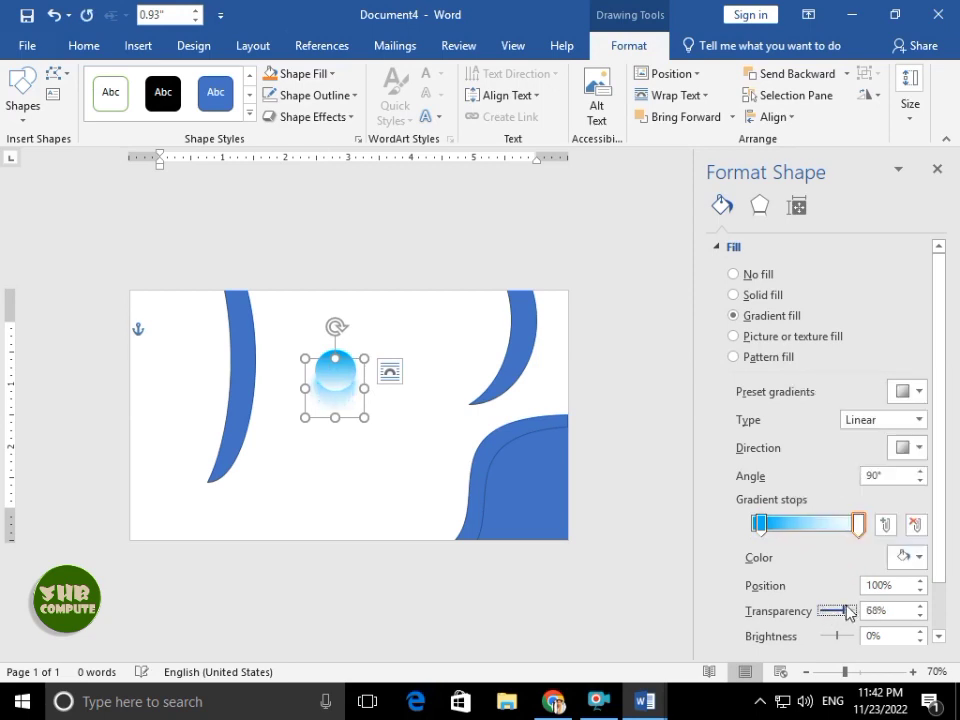
# - Group the circle's shapes and move it onto the left blue curve
pyautogui.click(937, 168)
pyautogui.keyDown('shift'); pyautogui.click(484, 375); pyautogui.keyUp('shift')
pyautogui.click(877, 82)
pyautogui.click(900, 96)
pyautogui.moveTo(469, 378); pyautogui.dragTo(322, 376)
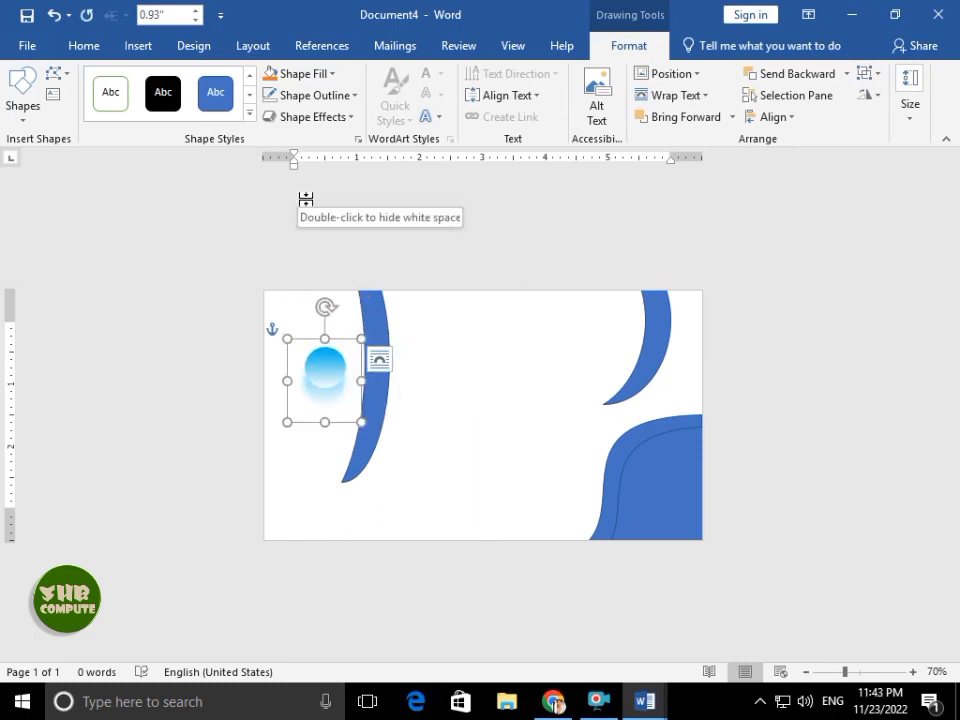
# - Add a text box for SHB COMPUTE at the card's top centre, enlarging its text
pyautogui.click(52, 95)
pyautogui.moveTo(437, 327); pyautogui.dragTo(585, 363)
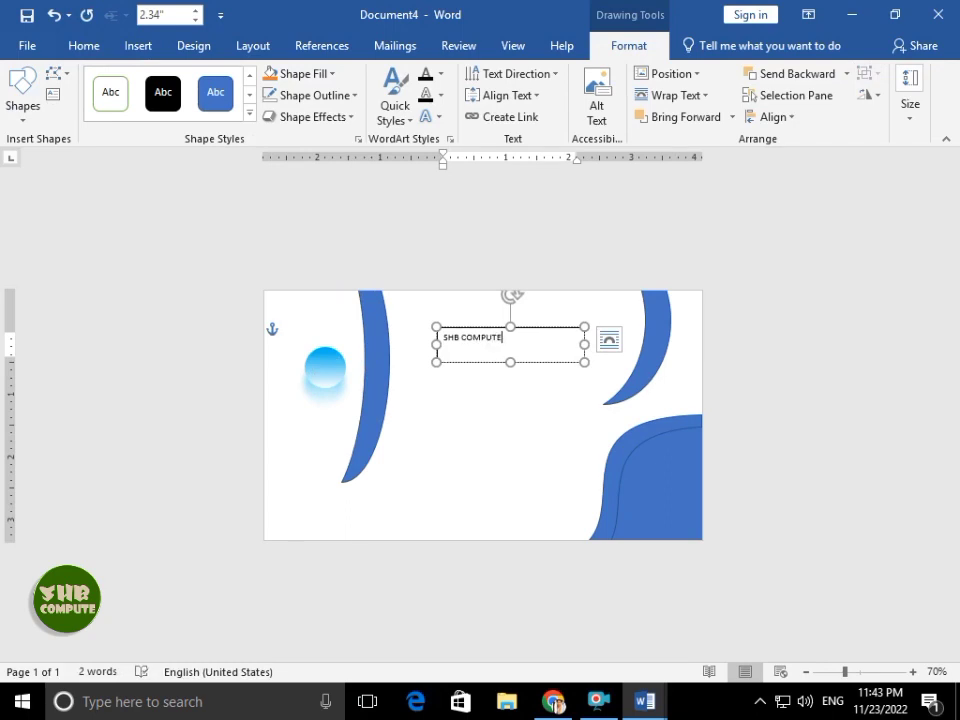
pyautogui.hotkey('ctrl', 'a')
pyautogui.hotkey('ctrl', 'shift', '.')
pyautogui.hotkey('ctrl', 'shift', '.')
pyautogui.hotkey('ctrl', 'shift', '.')
pyautogui.hotkey('ctrl', 'shift', '.')
pyautogui.hotkey('ctrl', 'shift', '.')
pyautogui.hotkey('ctrl', 'shift', '.')
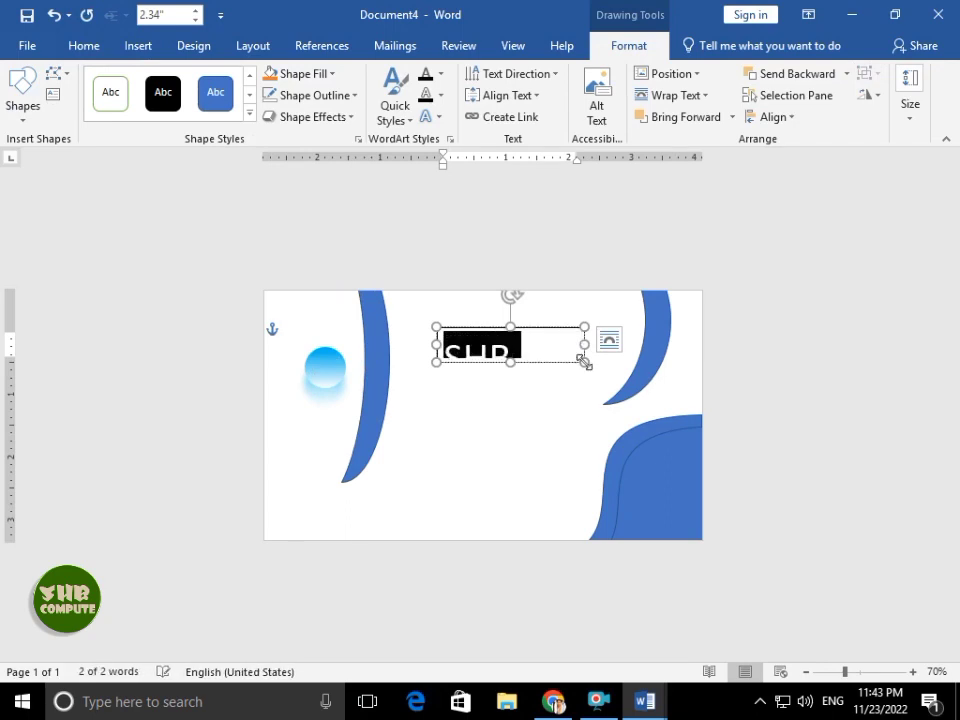
pyautogui.moveTo(585, 362); pyautogui.dragTo(676, 389)
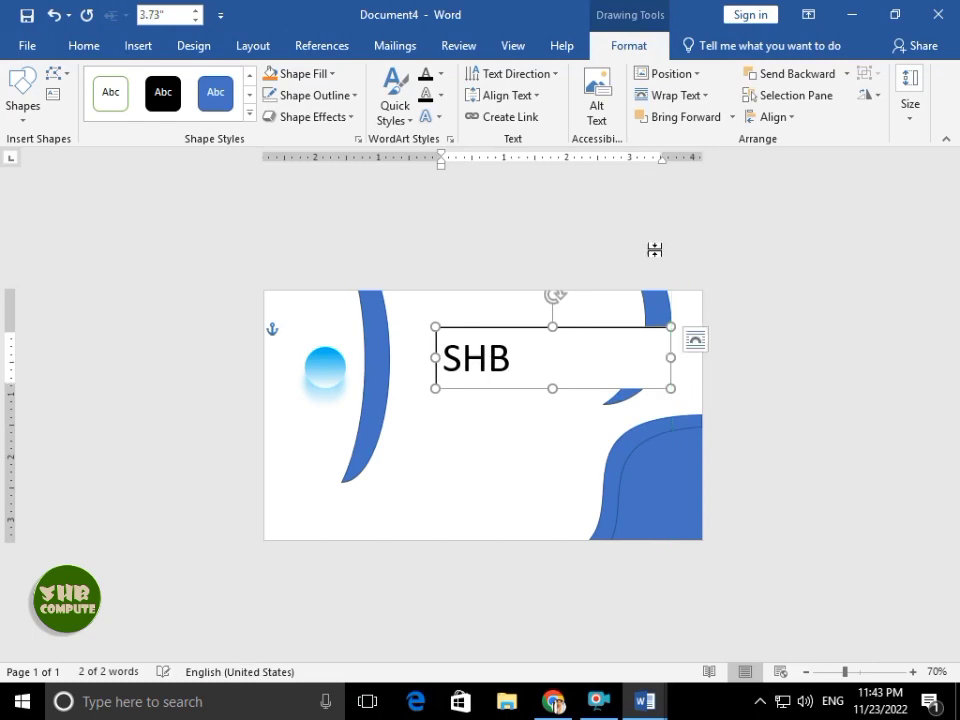
# - Give the text box No Fill and No Outline and widen it to 4.33 inches
pyautogui.click(297, 73)
pyautogui.click(292, 240)
pyautogui.click(310, 95)
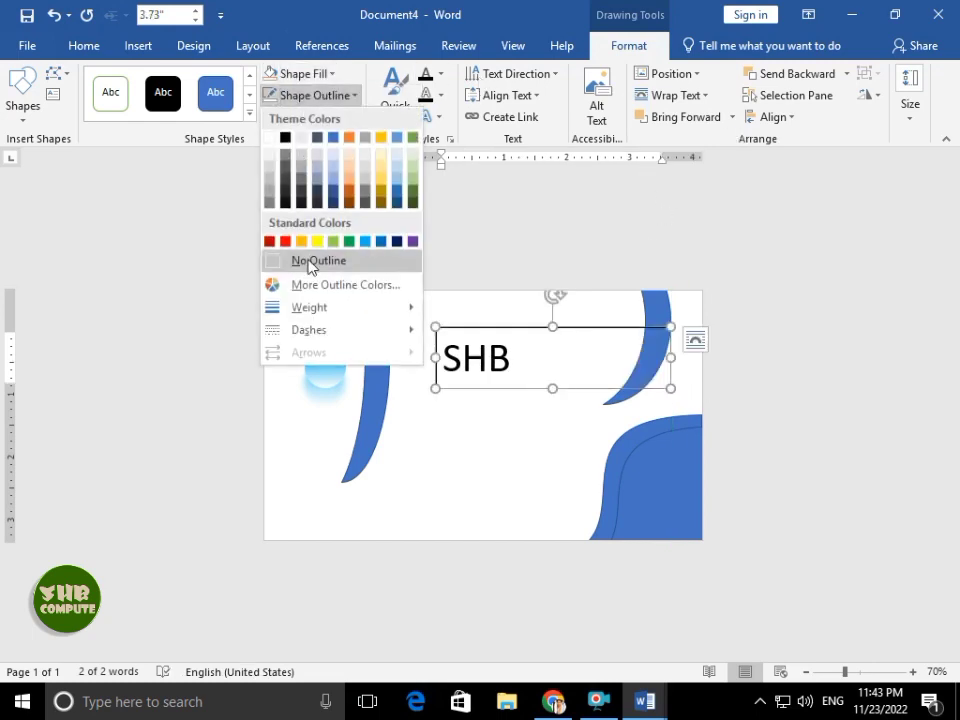
pyautogui.click(311, 268)
pyautogui.moveTo(429, 358); pyautogui.dragTo(400, 358)
pyautogui.click(436, 346)
pyautogui.hotkey('ctrl', '[')
pyautogui.hotkey('ctrl', '[')
pyautogui.hotkey('ctrl', '[')
pyautogui.hotkey('ctrl', '[')
pyautogui.hotkey('ctrl', '[')
pyautogui.hotkey('ctrl', '[')
pyautogui.hotkey('ctrl', '[')
pyautogui.hotkey('ctrl', '[')
pyautogui.hotkey('ctrl', '[')
pyautogui.hotkey('ctrl', '[')
pyautogui.hotkey('ctrl', '[')
pyautogui.hotkey('ctrl', '[')
pyautogui.hotkey('ctrl', '[')
pyautogui.hotkey('ctrl', '[')
pyautogui.hotkey('ctrl', '[')
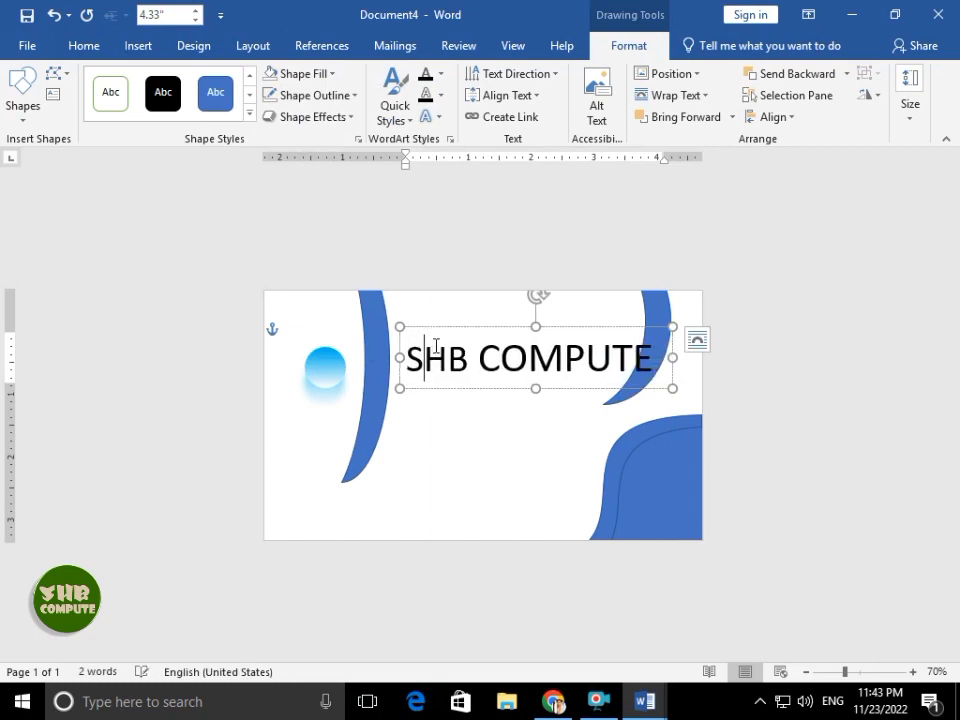
# - Format the title in 40 pt Colonna MT and resize the box to 3.75 inches wide
pyautogui.hotkey('ctrl', 'a')
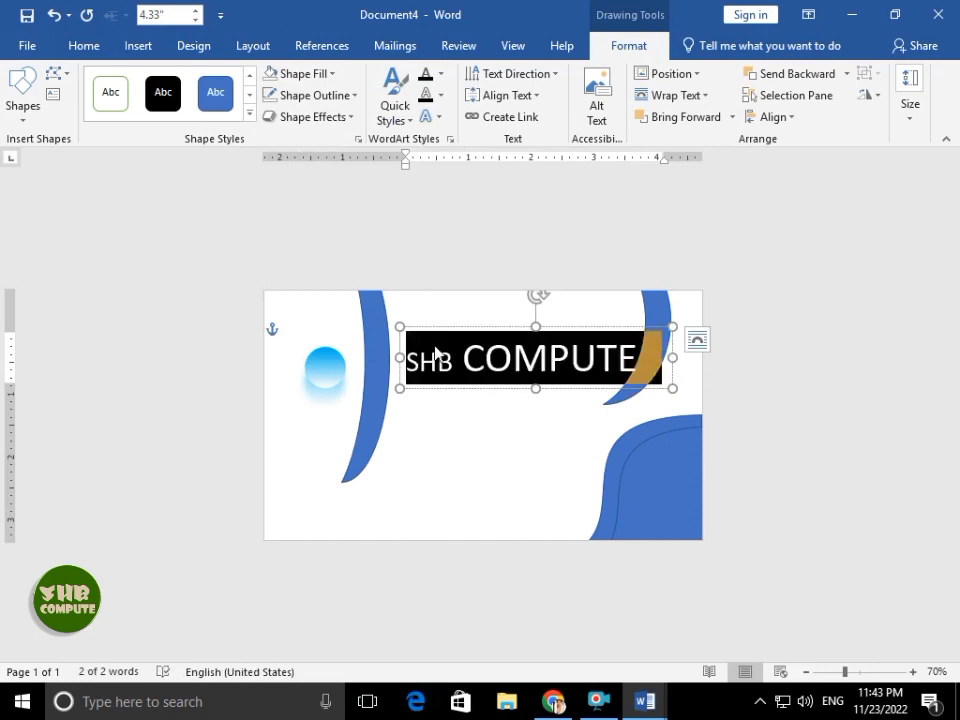
pyautogui.click(84, 46)
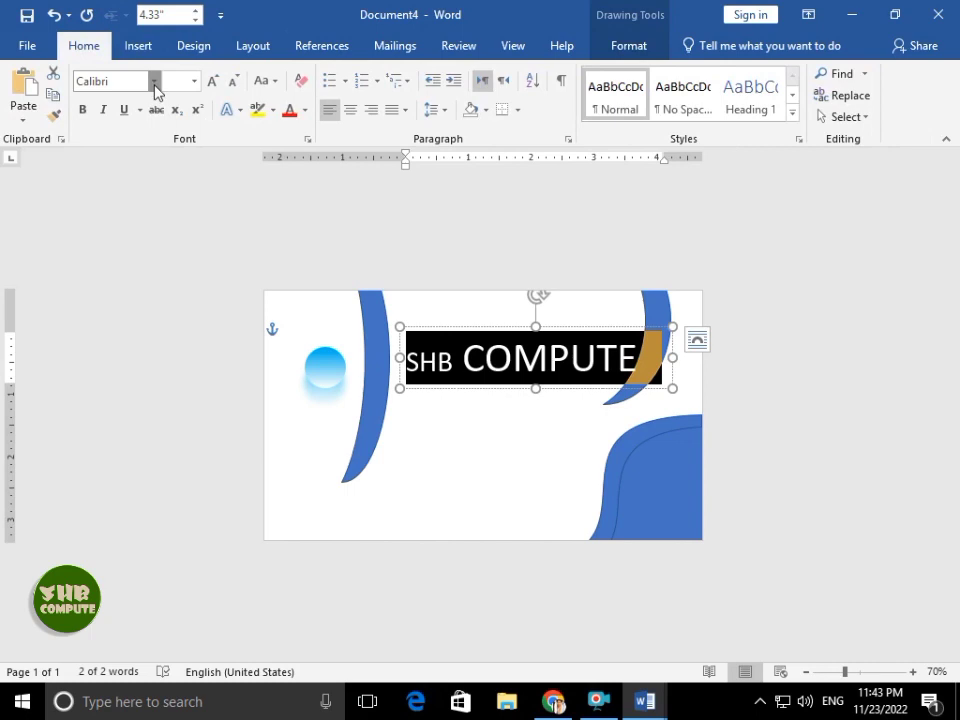
pyautogui.click(195, 84)
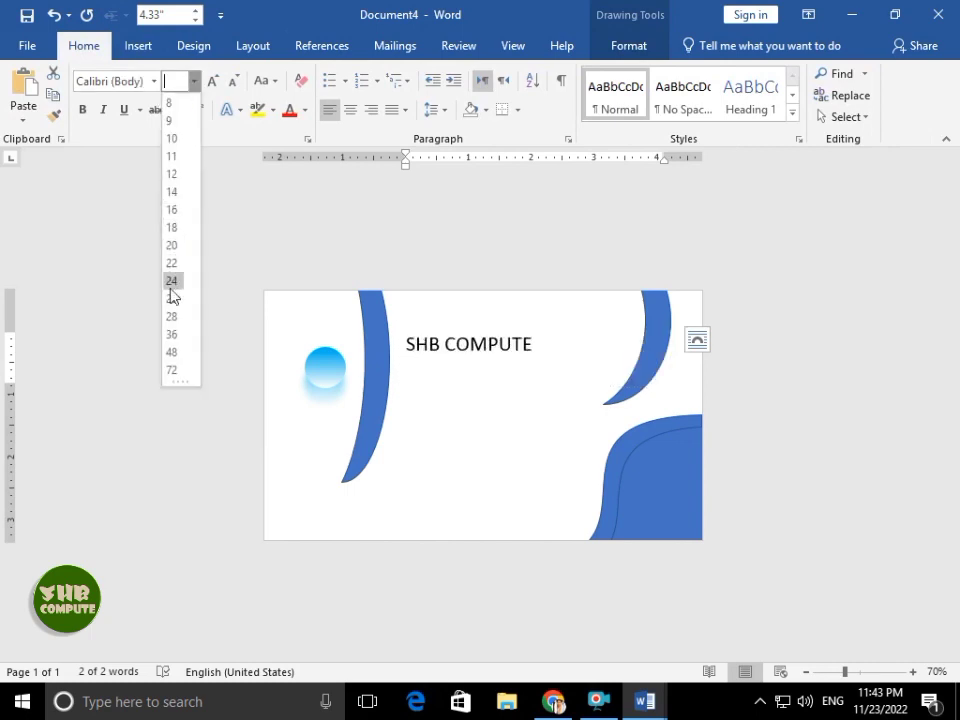
pyautogui.click(176, 340)
pyautogui.hotkey('ctrl', ']')
pyautogui.hotkey('ctrl', ']')
pyautogui.hotkey('ctrl', ']')
pyautogui.hotkey('ctrl', ']')
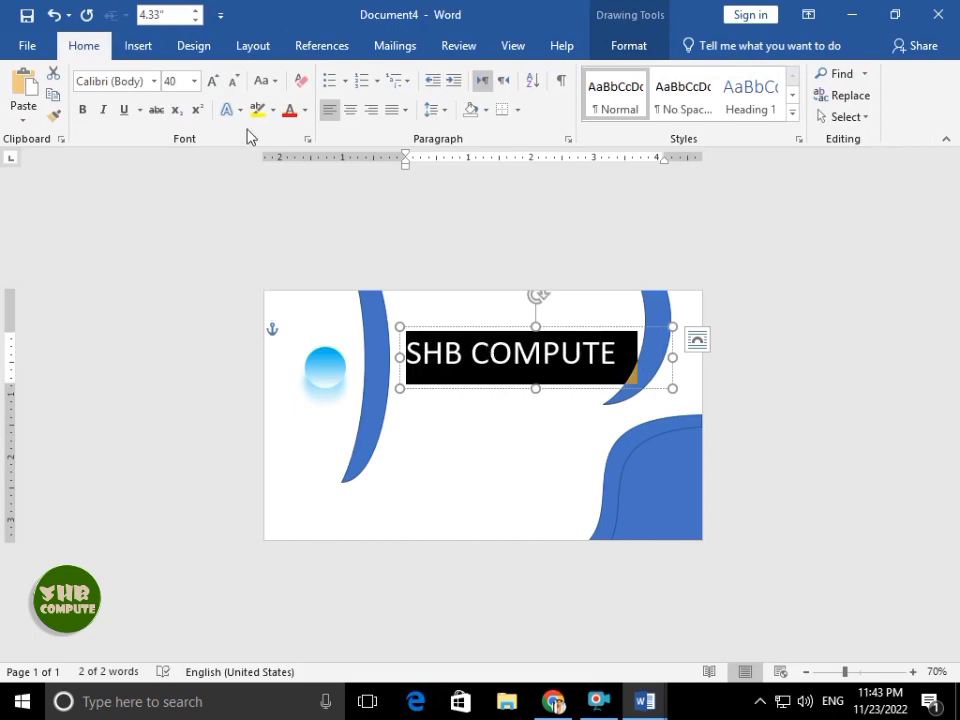
pyautogui.click(153, 81)
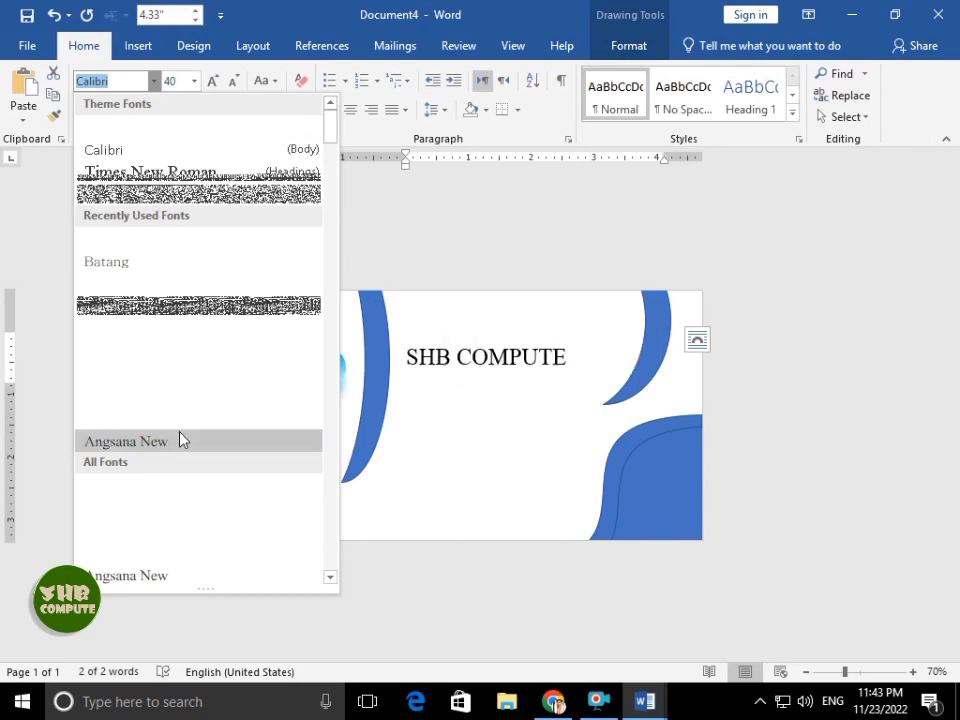
pyautogui.click(180, 422)
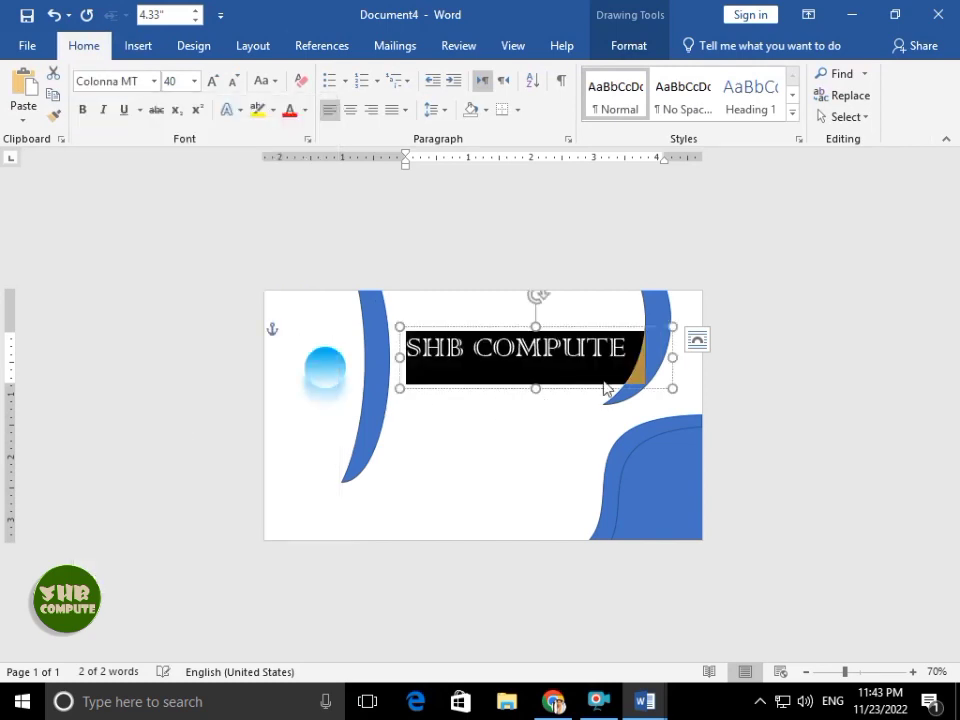
pyautogui.moveTo(668, 355); pyautogui.dragTo(634, 348)
pyautogui.moveTo(517, 387)
pyautogui.mouseDown()
pyautogui.moveTo(522, 367)
pyautogui.moveTo(527, 377)
pyautogui.mouseUp()
# - Add a small PROPRITER caption in a shrunken text box
pyautogui.click(660, 386)
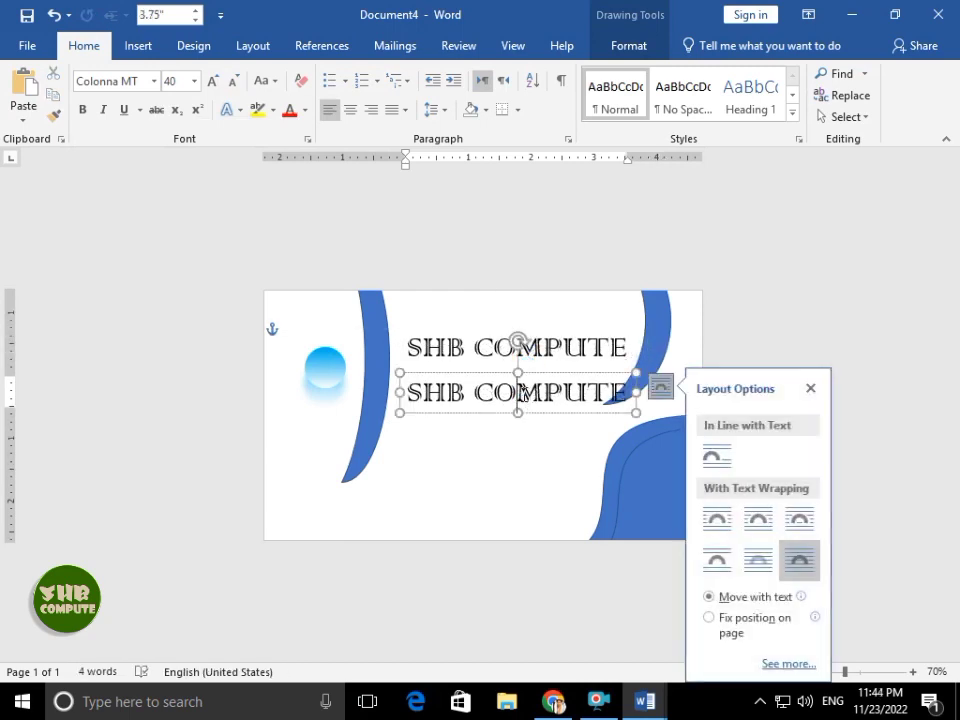
pyautogui.write('PROPRITER')
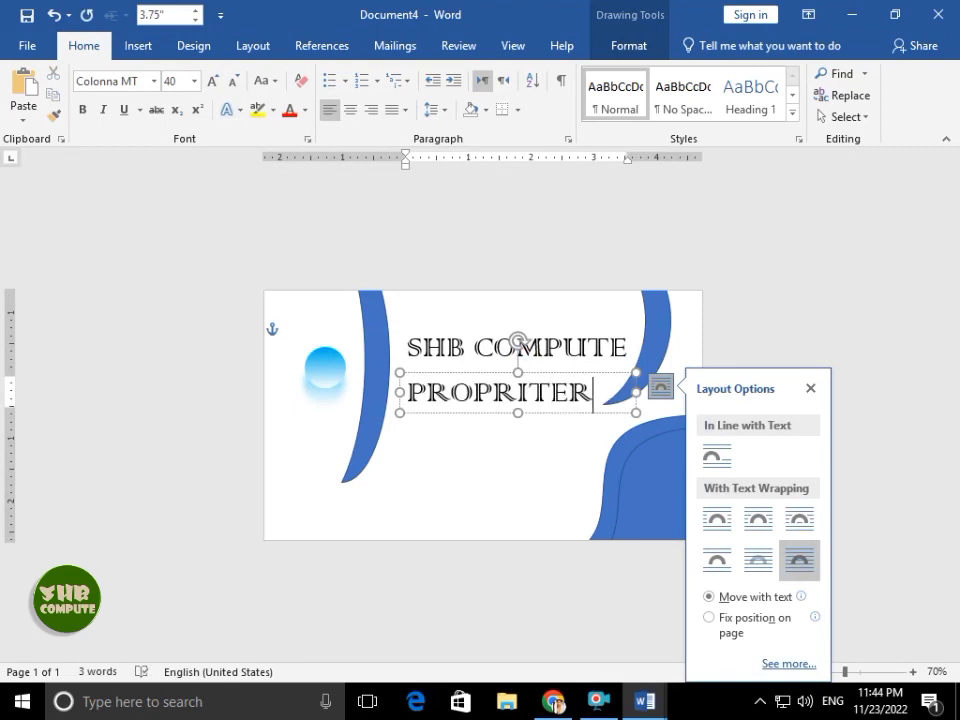
pyautogui.tripleClick(527, 395)
pyautogui.hotkey('ctrl', '[')
pyautogui.hotkey('ctrl', '[')
pyautogui.hotkey('ctrl', '[')
pyautogui.hotkey('ctrl', '[')
pyautogui.hotkey('ctrl', '[')
pyautogui.hotkey('ctrl', '[')
pyautogui.hotkey('ctrl', '[')
pyautogui.hotkey('ctrl', '[')
pyautogui.hotkey('ctrl', '[')
pyautogui.hotkey('ctrl', '[')
pyautogui.hotkey('ctrl', '[')
pyautogui.hotkey('ctrl', '[')
pyautogui.hotkey('ctrl', '[')
pyautogui.hotkey('ctrl', '[')
pyautogui.hotkey('ctrl', '[')
pyautogui.hotkey('ctrl', '[')
pyautogui.hotkey('ctrl', '[')
pyautogui.hotkey('ctrl', '[')
pyautogui.hotkey('ctrl', '[')
pyautogui.hotkey('ctrl', '[')
pyautogui.moveTo(639, 416); pyautogui.dragTo(477, 376)
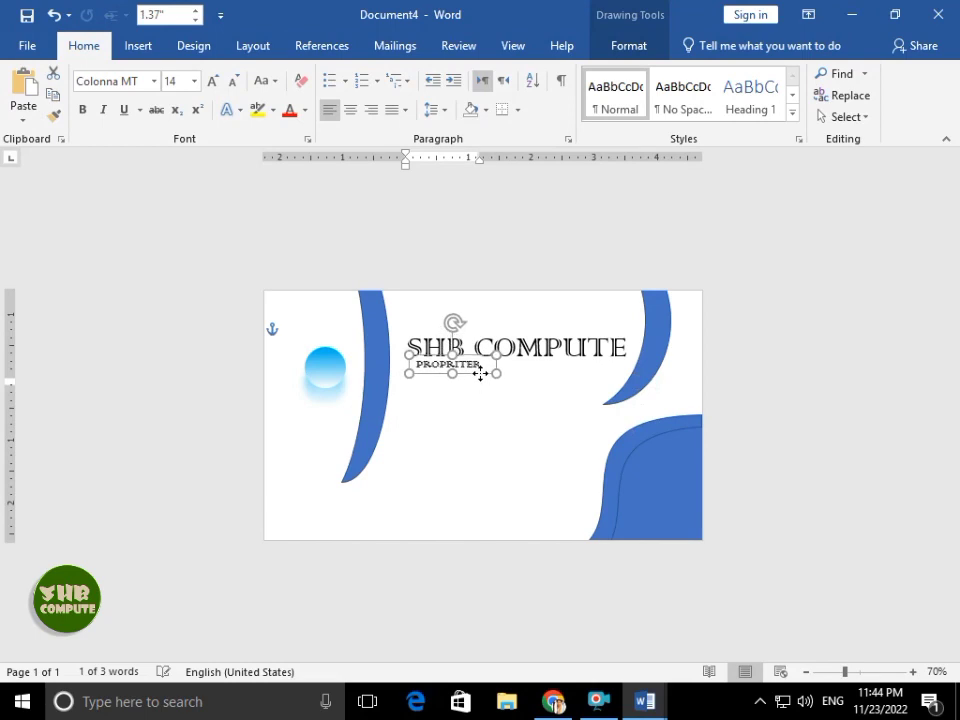
pyautogui.click(478, 400)
# - Copy the title box below and replace its text with the phone number
pyautogui.click(538, 335)
pyautogui.moveTo(536, 332); pyautogui.dragTo(540, 376)
pyautogui.tripleClick(542, 380)
pyautogui.press('BackSpace')
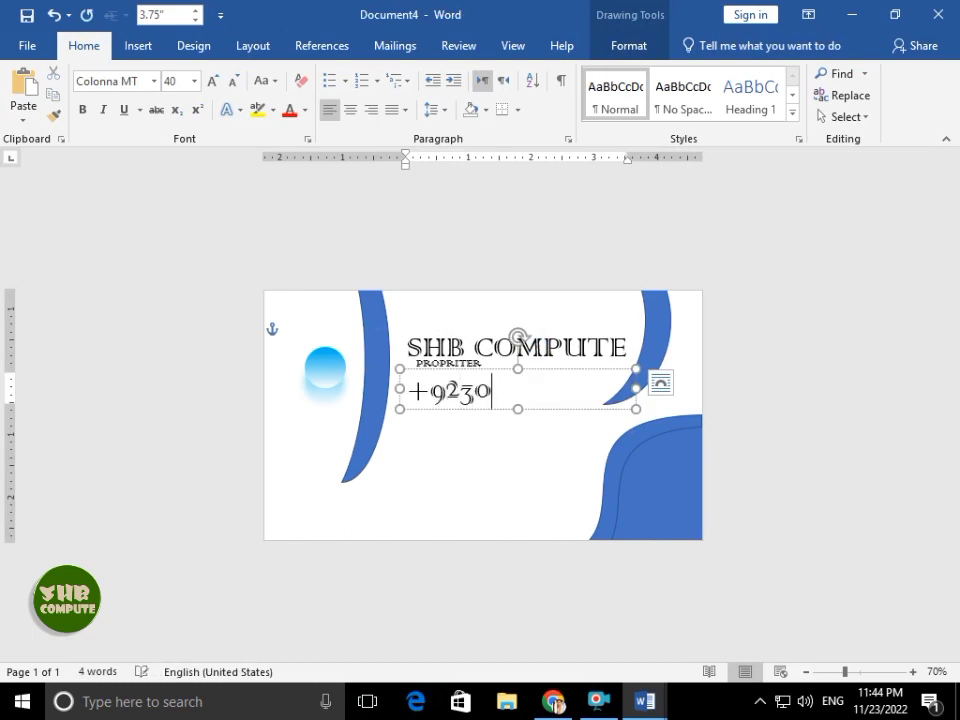
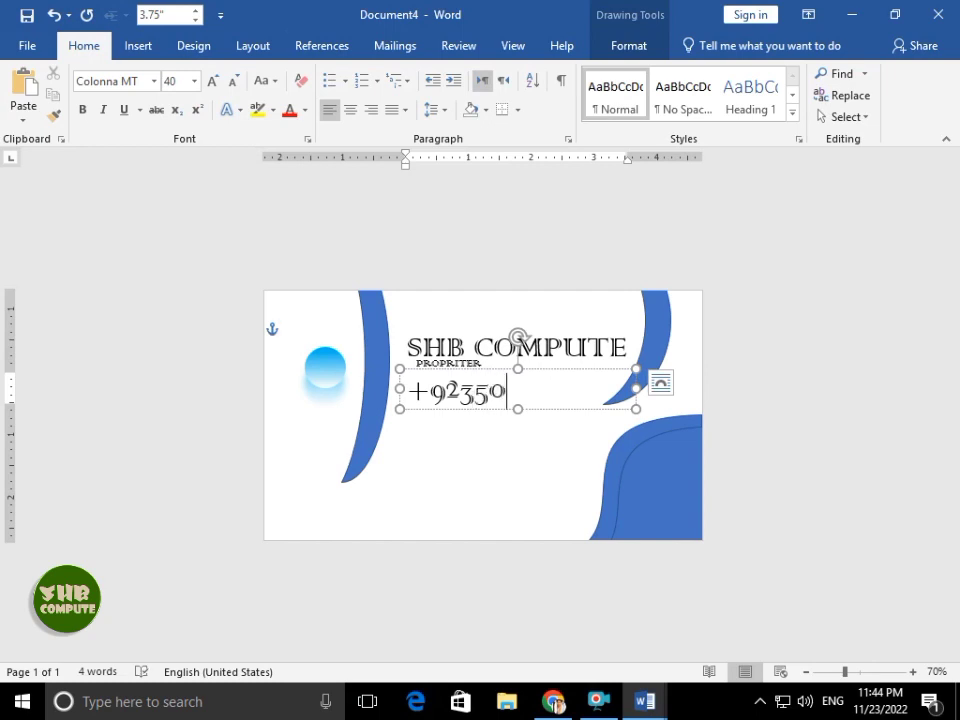
# - Format the phone number in Edwardian Script at size 28
pyautogui.hotkey('ctrl', 'a')
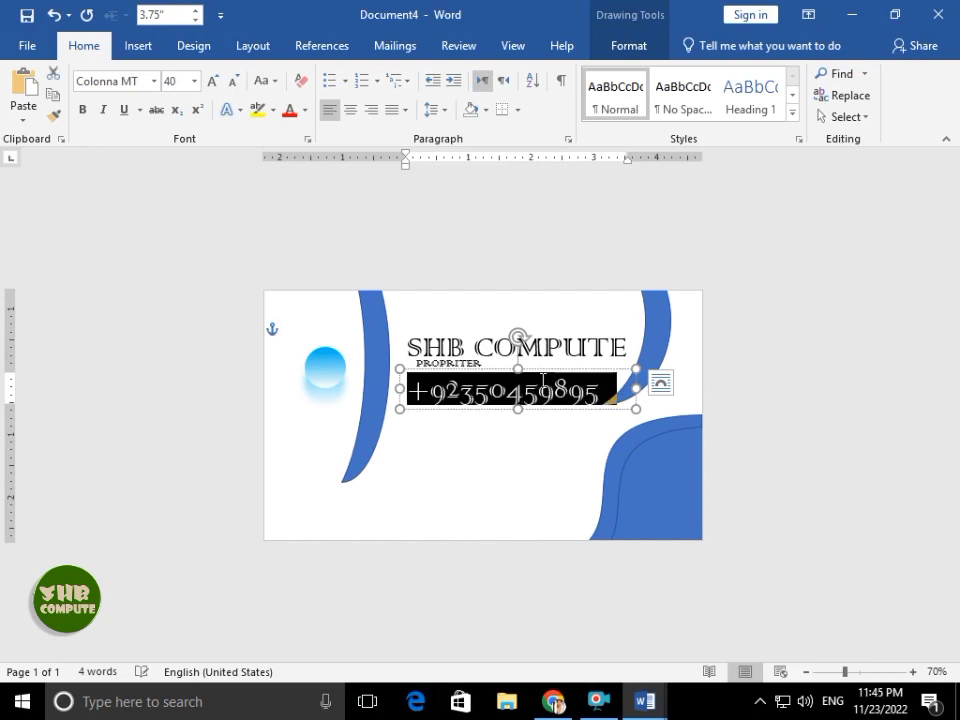
pyautogui.click(153, 81)
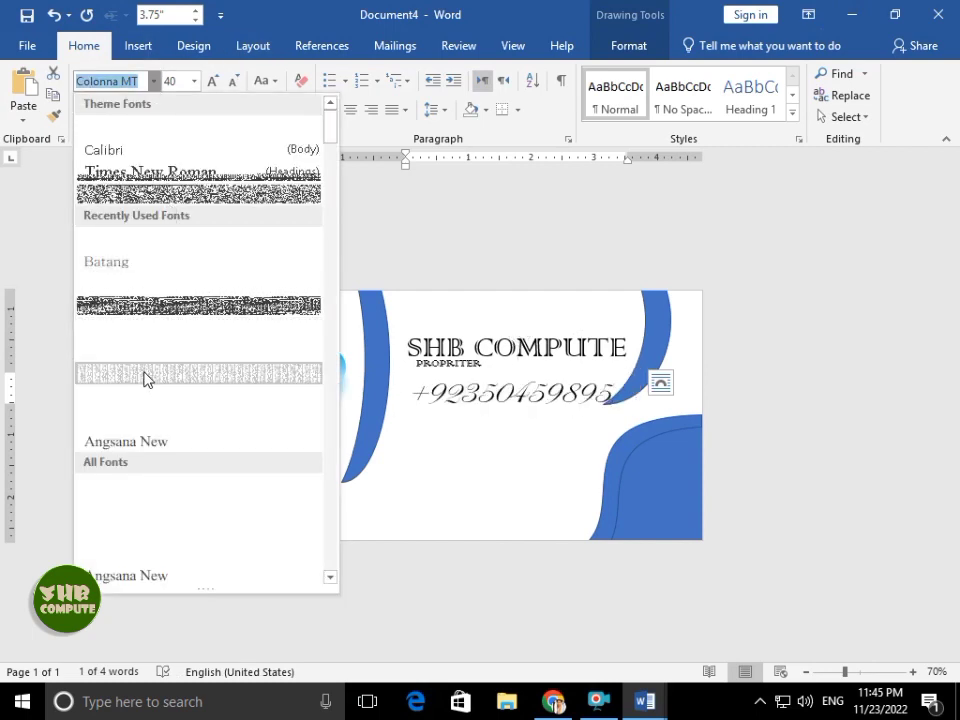
pyautogui.click(143, 378)
pyautogui.hotkey('ctrl', 'shift', ',')
pyautogui.hotkey('ctrl', 'shift', ',')
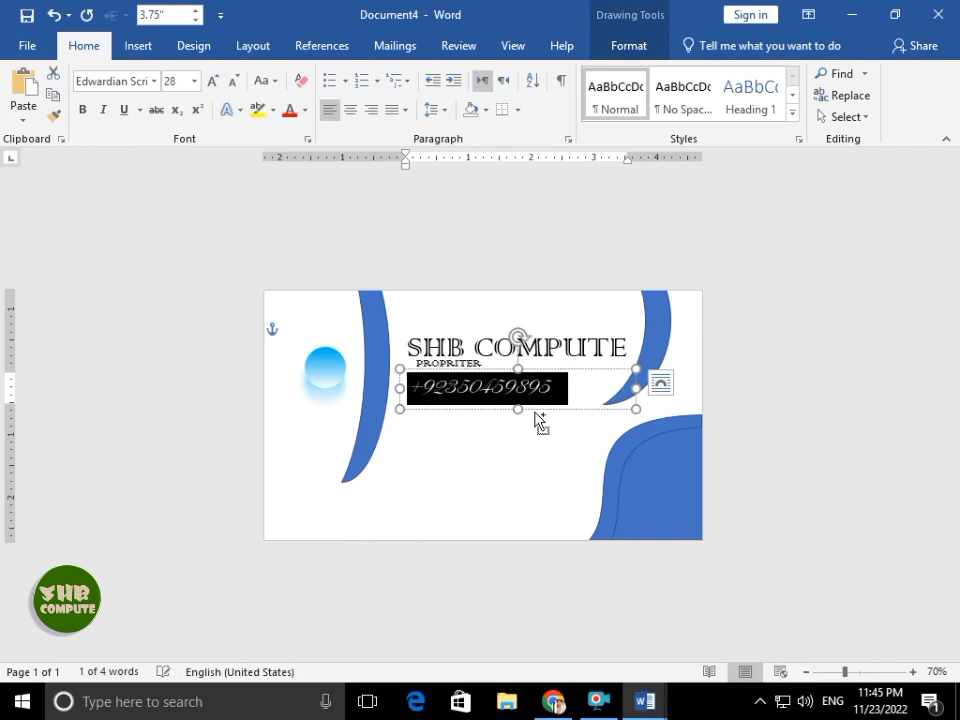
pyautogui.click(660, 383)
pyautogui.click(583, 379)
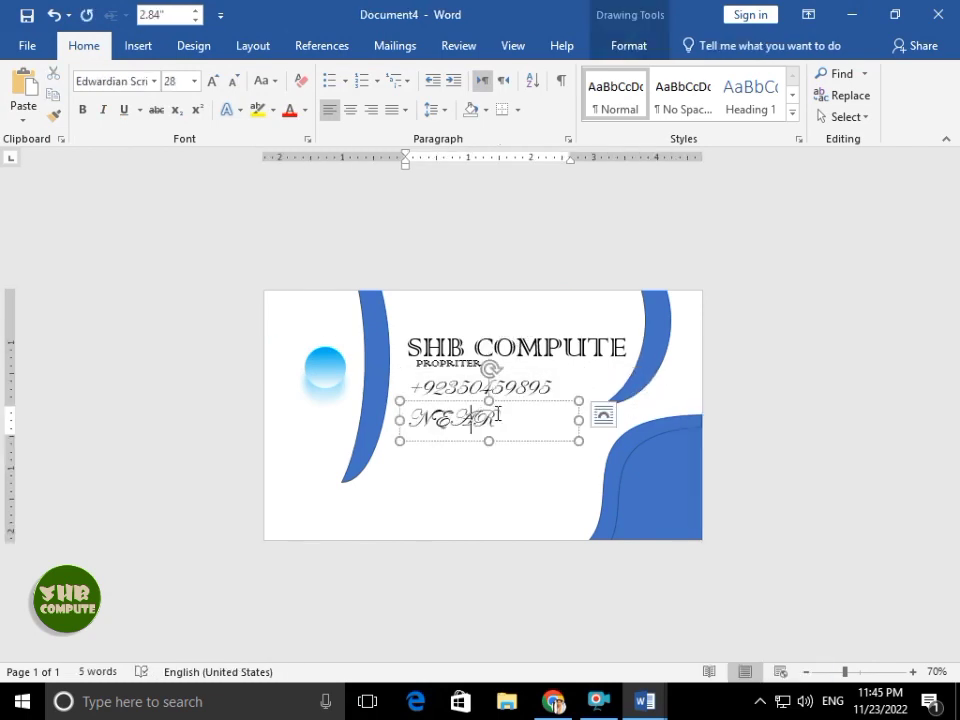
# - Copy the SHB COMPUTE heading's font onto the NEAR address text with Format Painter
pyautogui.hotkey('ctrl', 'a')
pyautogui.click(154, 81)
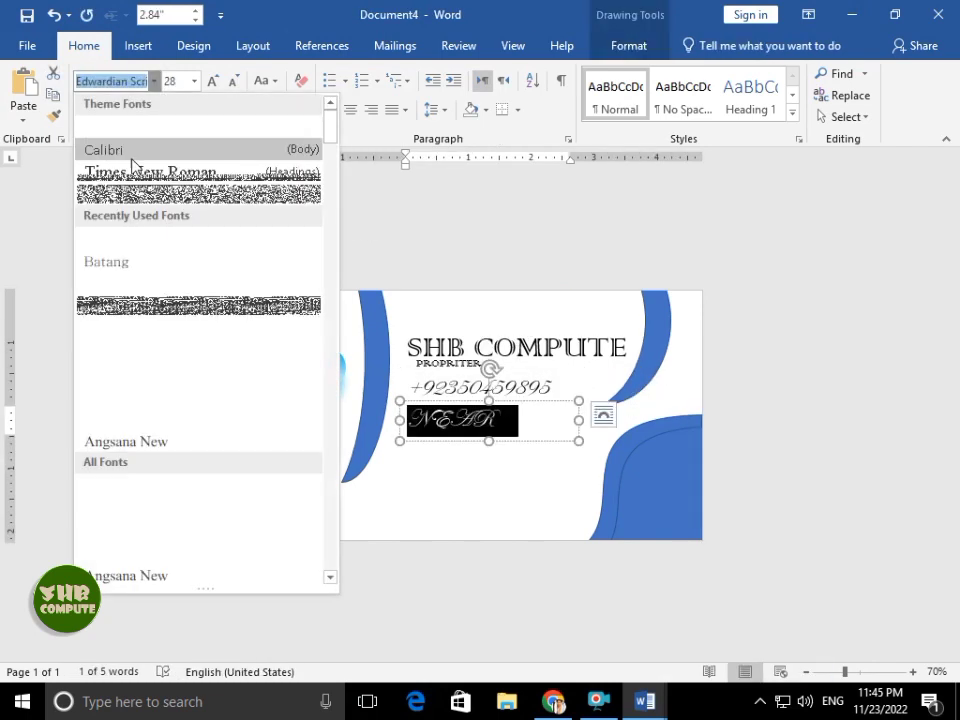
pyautogui.click(471, 274)
pyautogui.moveTo(424, 347); pyautogui.dragTo(447, 347)
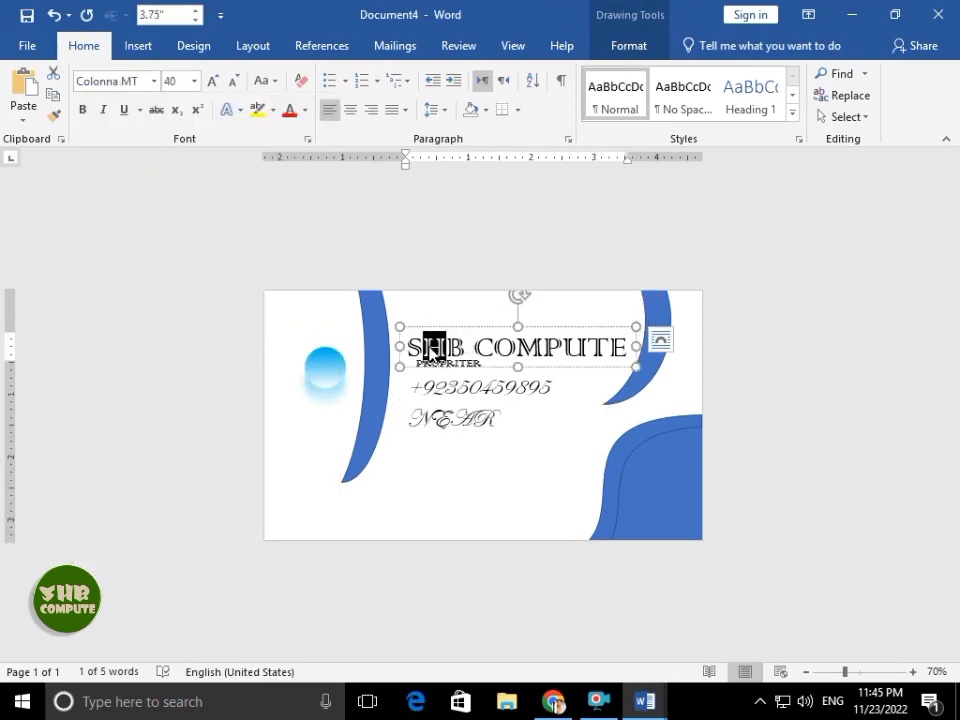
pyautogui.click(480, 405)
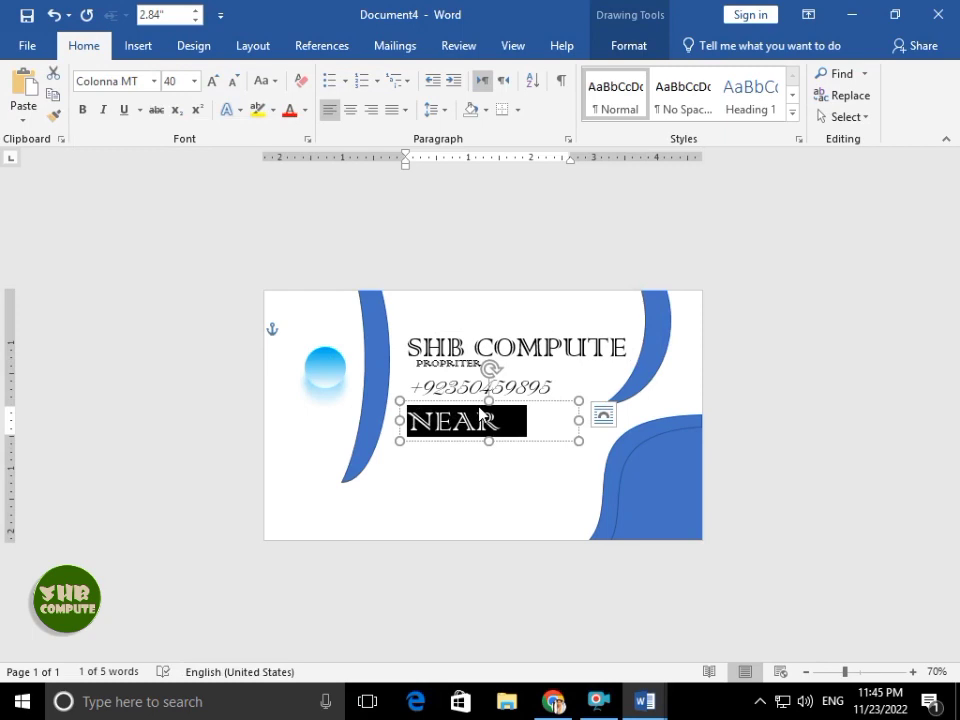
pyautogui.click(508, 414)
pyautogui.write('N')
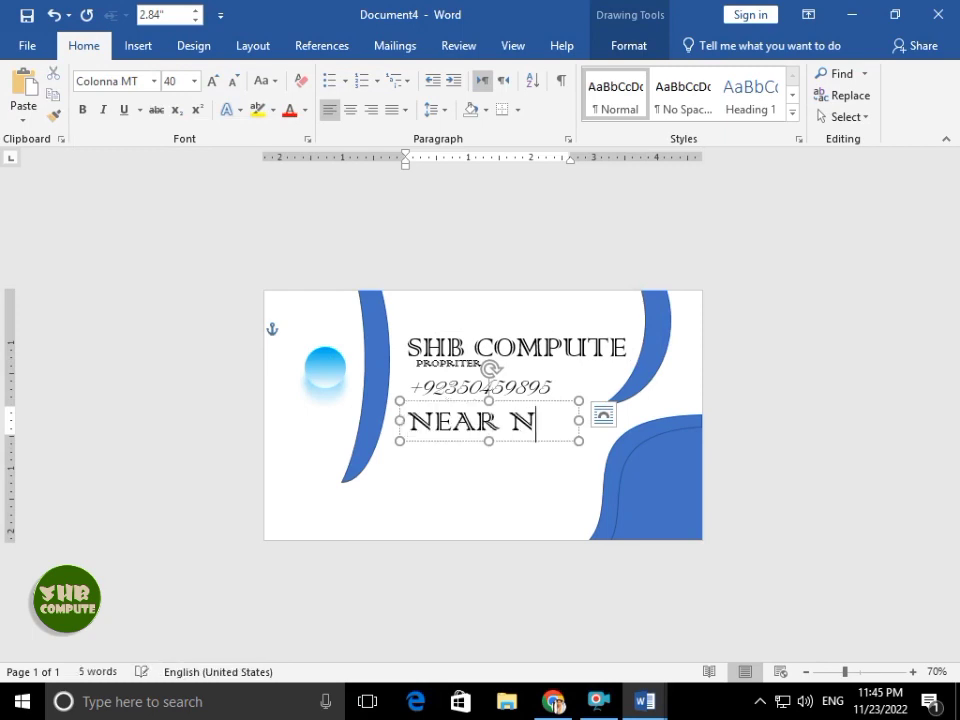
pyautogui.press('BackSpace')
pyautogui.press('BackSpace')
pyautogui.press('BackSpace')
# - Set the address to size 14, widen its box to one line, and place a copy below
pyautogui.hotkey('ctrl', 'a')
pyautogui.hotkey('ctrl', 'shift', ',')
pyautogui.hotkey('ctrl', 'shift', ',')
pyautogui.hotkey('ctrl', 'shift', ',')
pyautogui.hotkey('ctrl', 'shift', ',')
pyautogui.hotkey('ctrl', 'shift', ',')
pyautogui.hotkey('ctrl', 'shift', ',')
pyautogui.hotkey('ctrl', 'shift', ',')
pyautogui.hotkey('ctrl', 'shift', ',')
pyautogui.hotkey('ctrl', 'shift', ',')
pyautogui.hotkey('ctrl', 'shift', ',')
pyautogui.hotkey('ctrl', 'shift', ',')
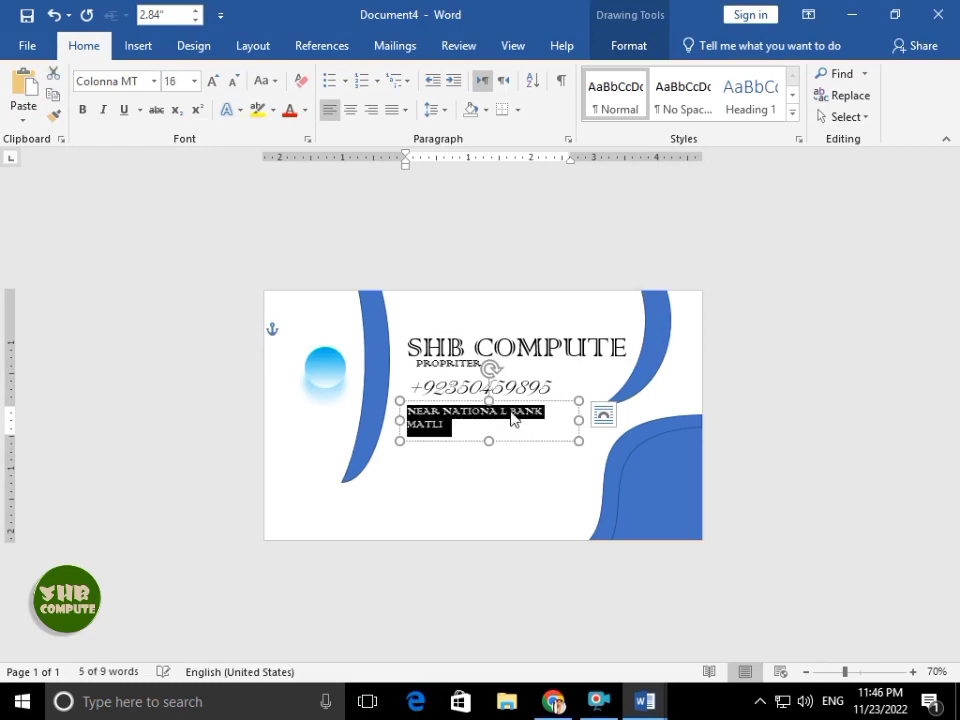
pyautogui.hotkey('ctrl', 'shift', '.')
pyautogui.hotkey('ctrl', 'shift', '.')
pyautogui.moveTo(579, 420); pyautogui.dragTo(594, 420)
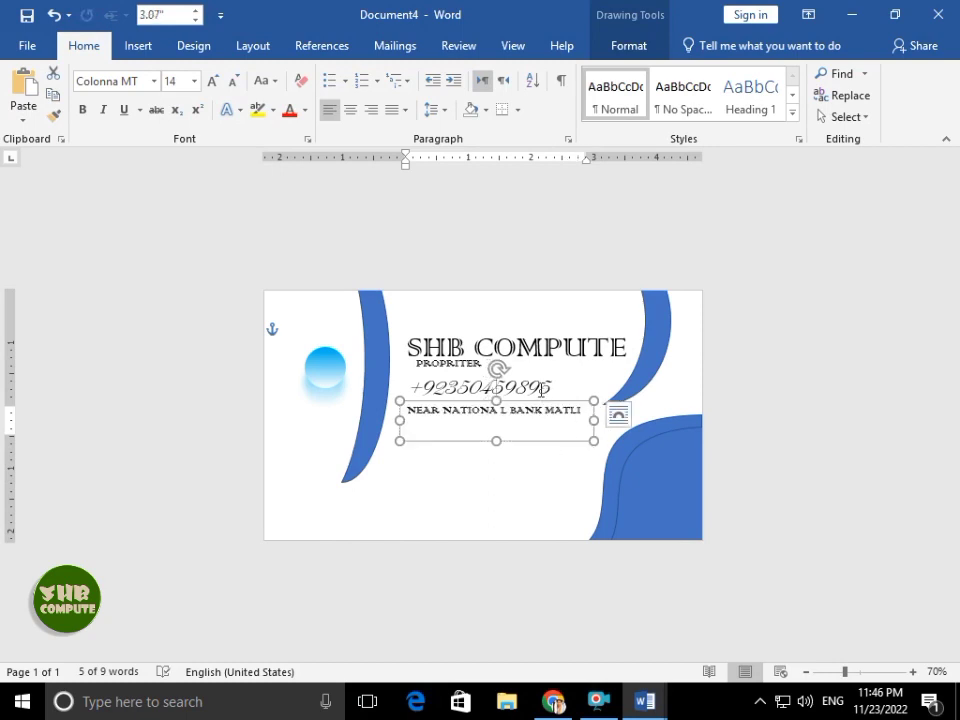
pyautogui.click(540, 388)
pyautogui.click(541, 426)
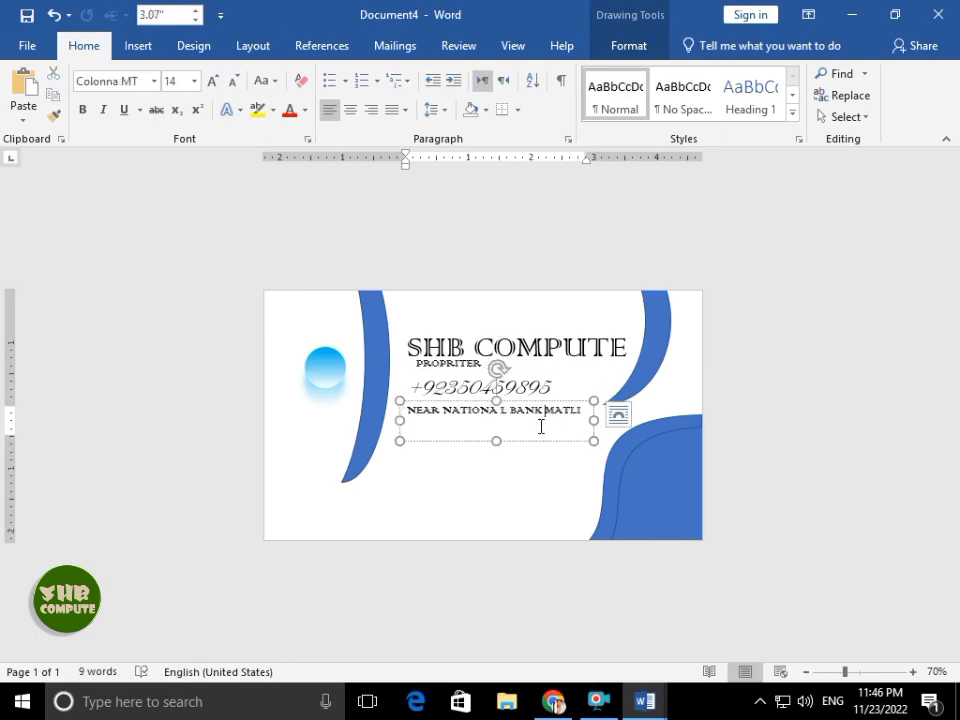
pyautogui.moveTo(496, 441); pyautogui.dragTo(514, 472)
# - Replace the copied address text with the e-mail address and enlarge it to size 16
pyautogui.tripleClick(514, 449)
pyautogui.click(514, 449)
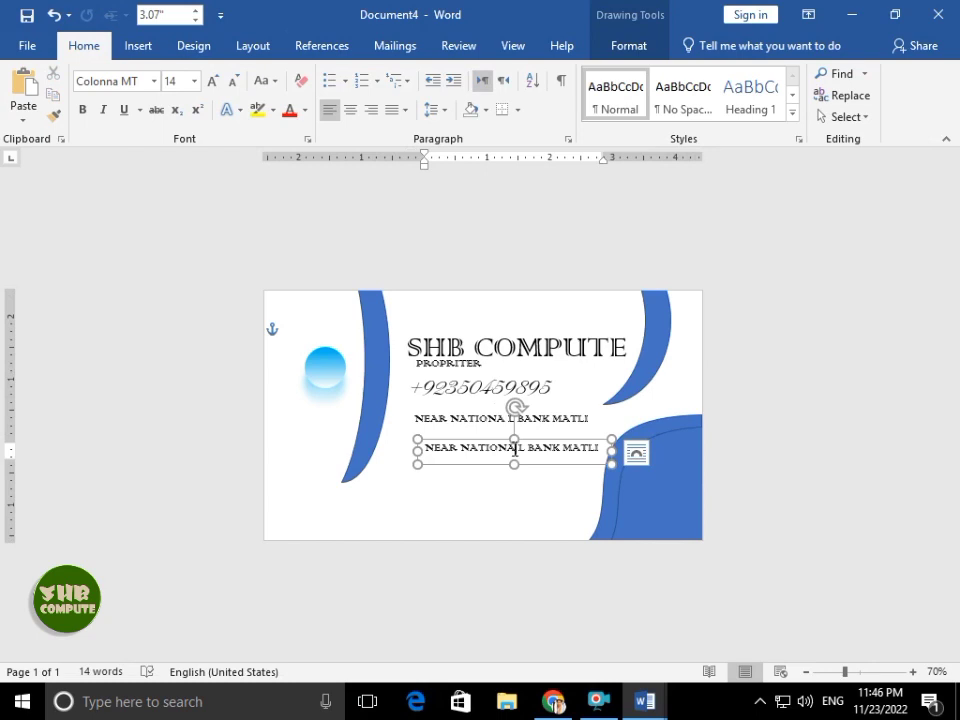
pyautogui.write('SAH')
pyautogui.tripleClick(514, 449)
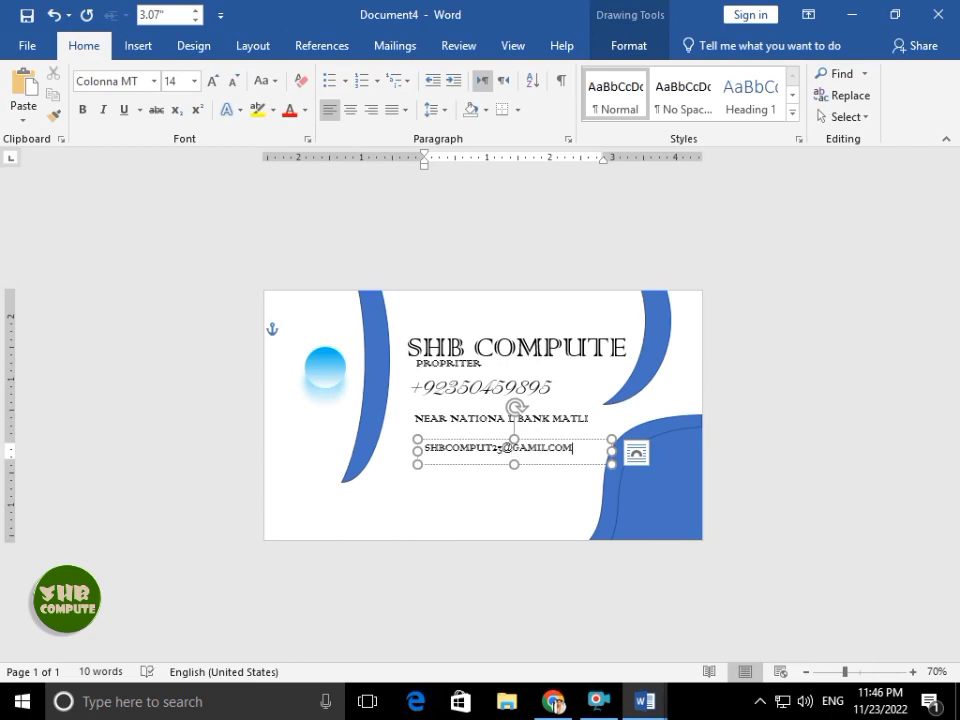
pyautogui.moveTo(611, 451); pyautogui.dragTo(594, 469)
pyautogui.hotkey('ctrl', 'a')
pyautogui.hotkey('ctrl', 'shift', '.')
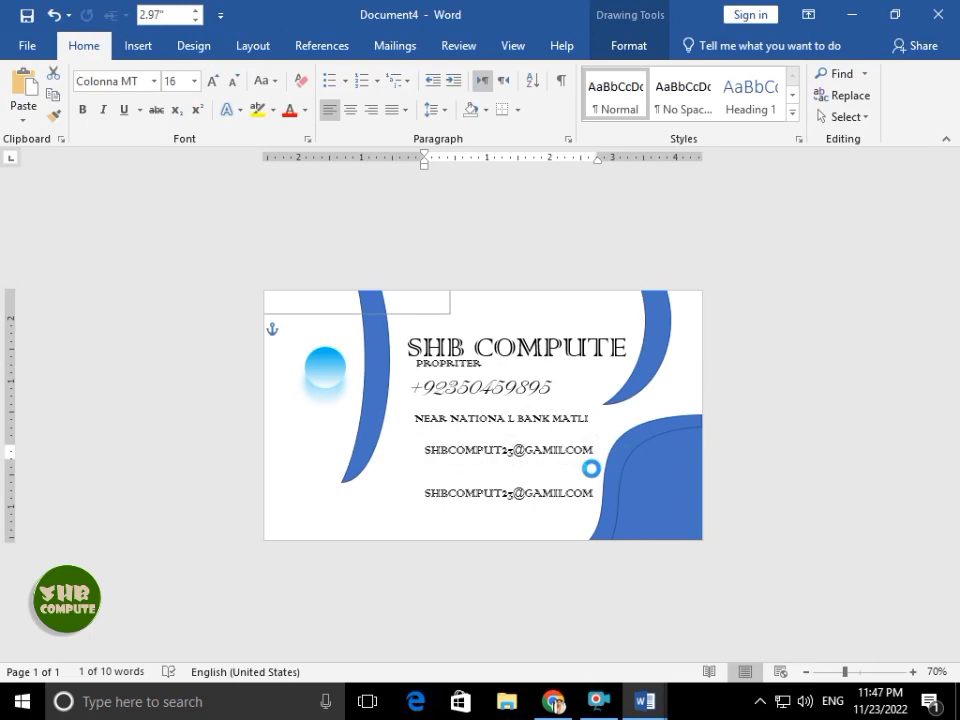
pyautogui.click(546, 416)
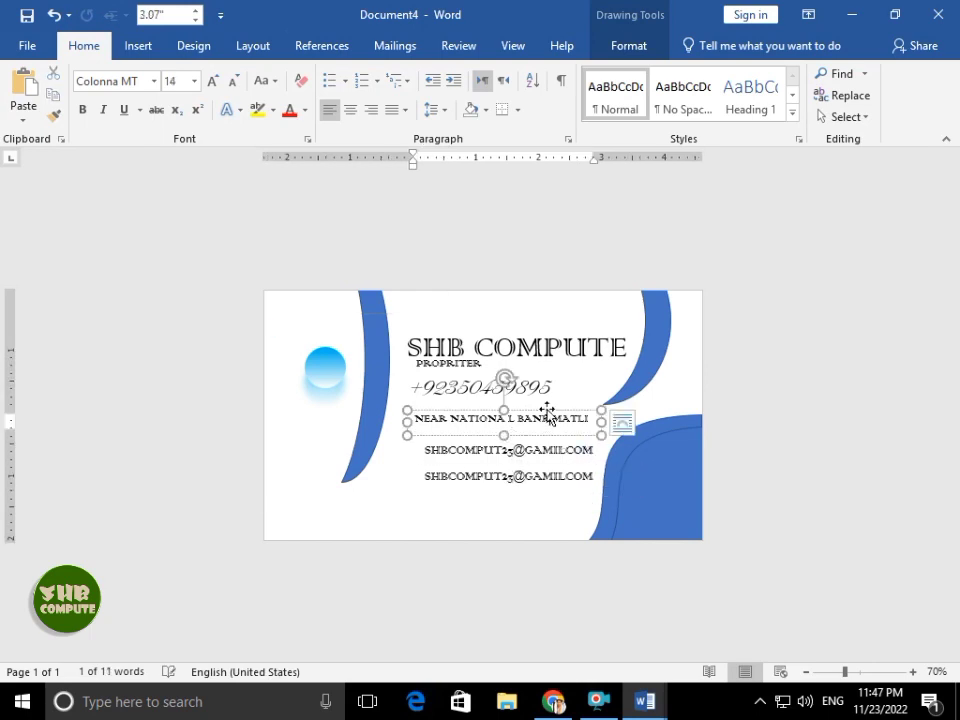
pyautogui.click(544, 406)
pyautogui.click(542, 419)
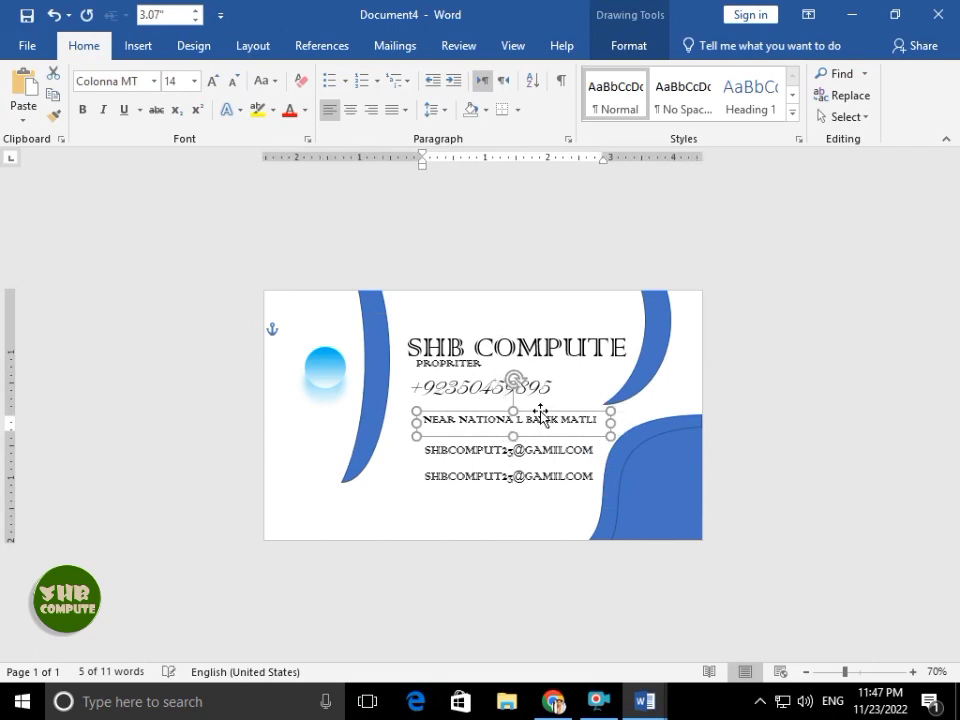
pyautogui.tripleClick(482, 477)
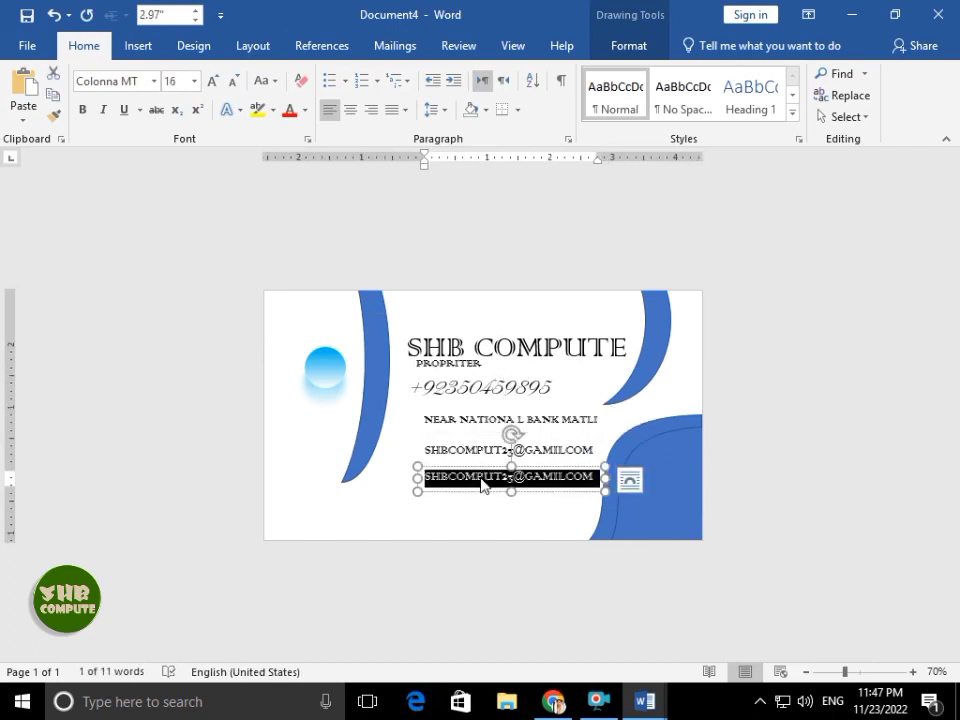
pyautogui.write('www')
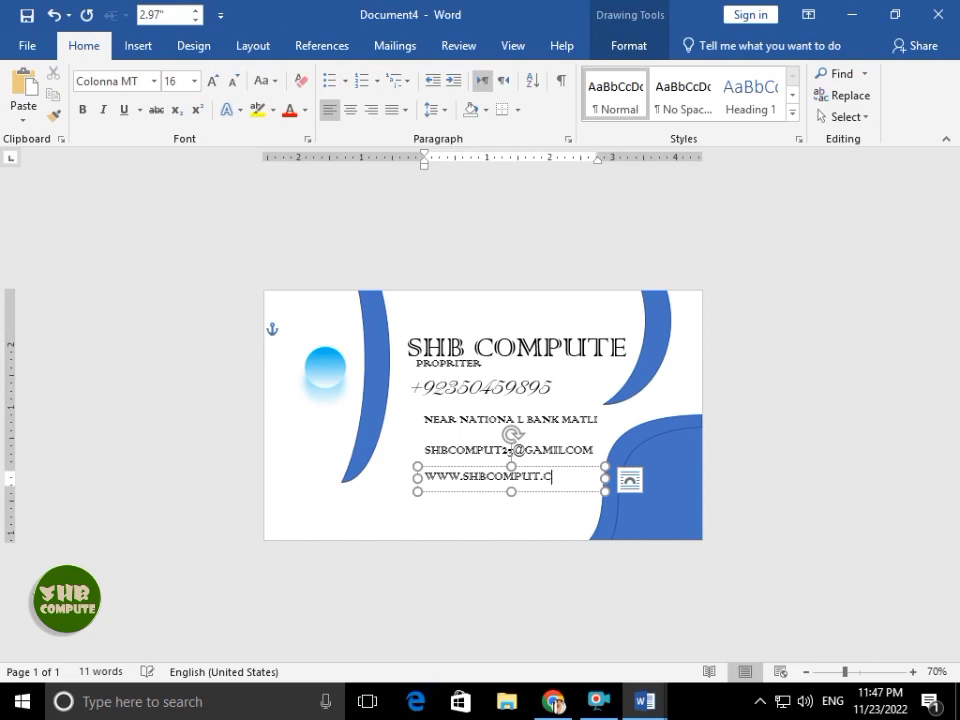
pyautogui.click(779, 374)
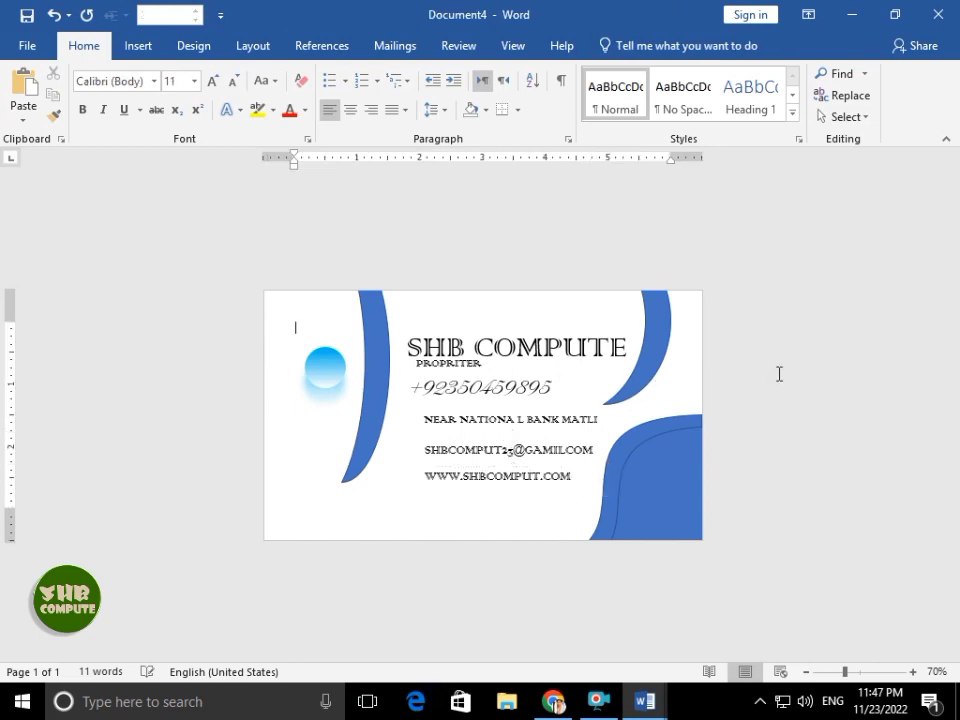
# - Launch Character Map from a Windows search for 'ch'
pyautogui.click(240, 702)
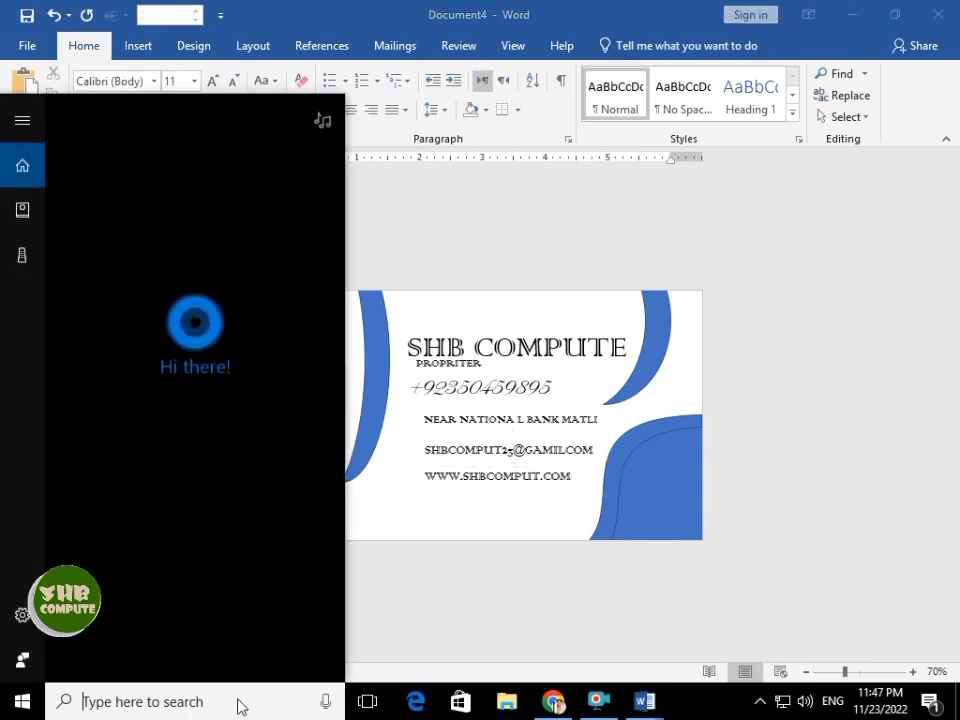
pyautogui.write('ch')
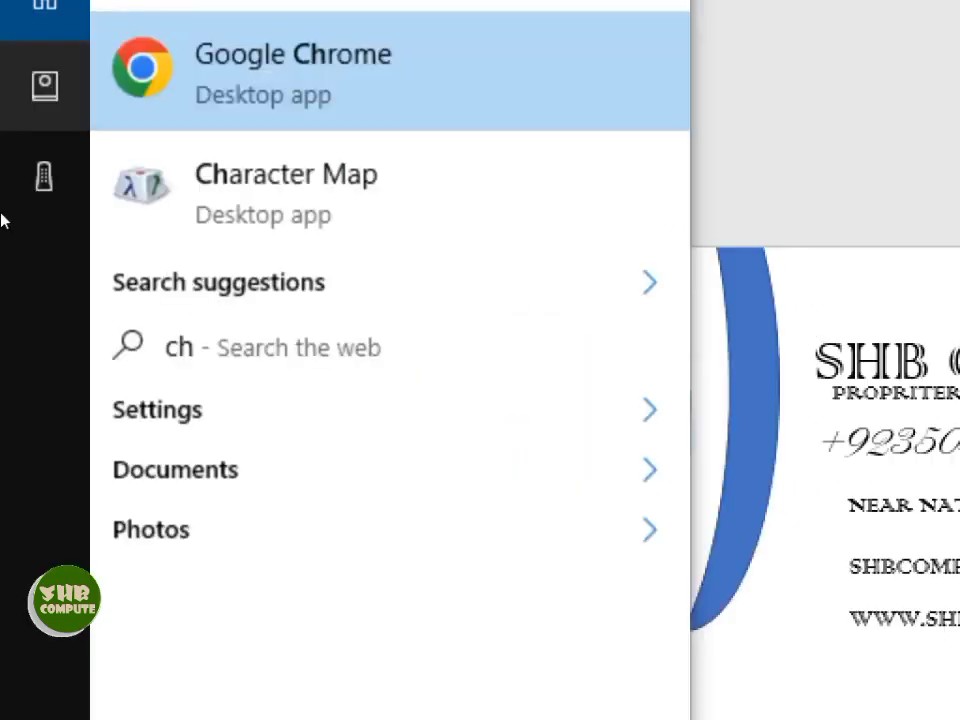
pyautogui.click(100, 246)
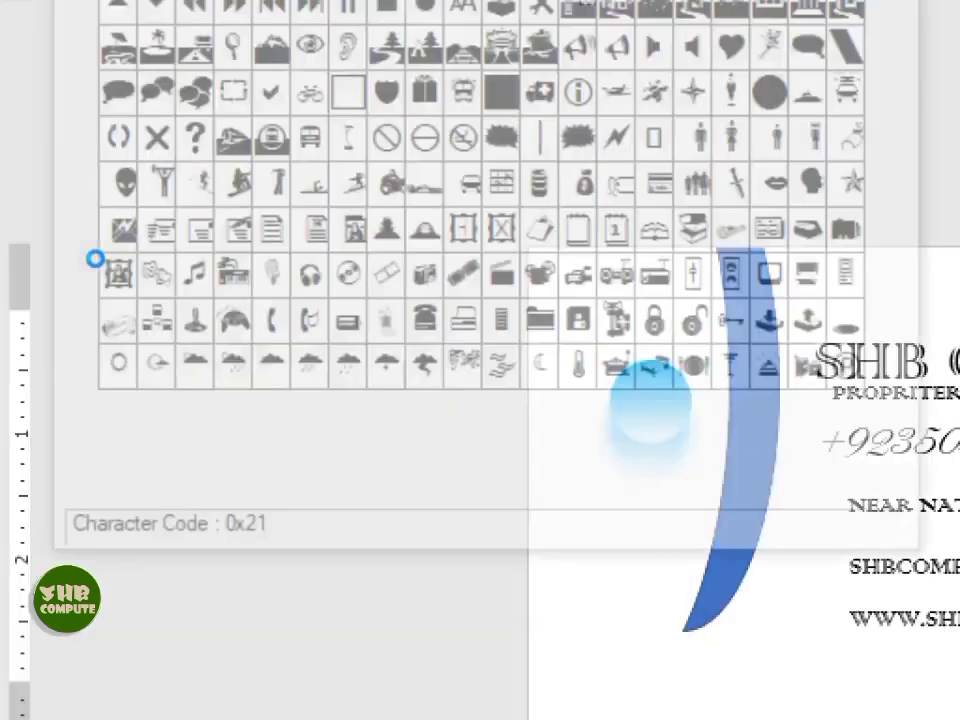
pyautogui.press('super')
pyautogui.press('super')
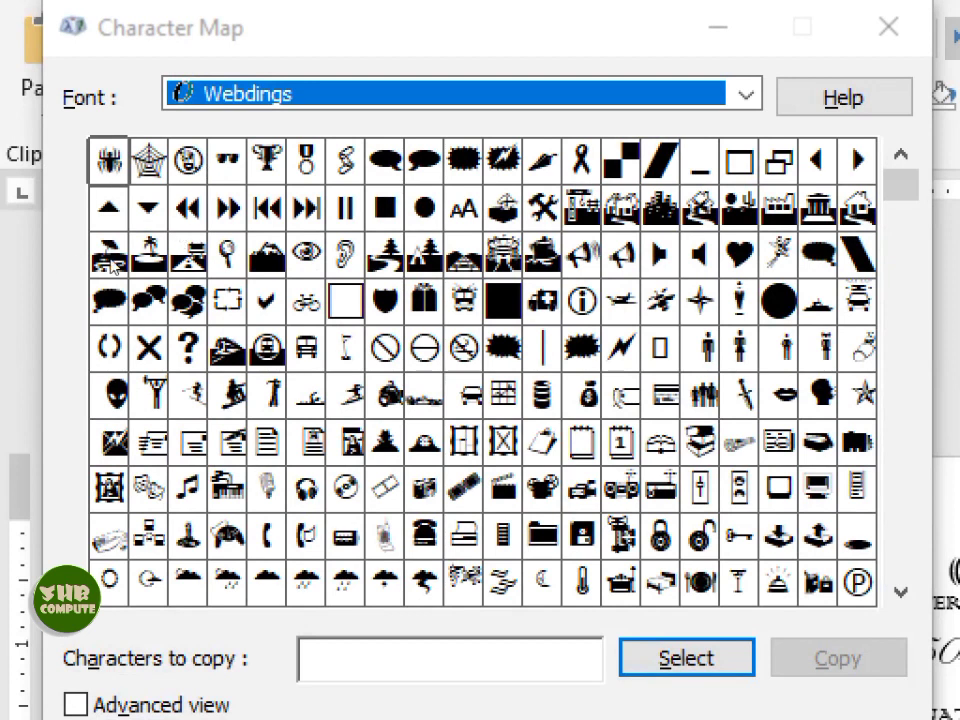
# - Collect the Webdings envelope, phone, globe and house symbols and copy them to the clipboard
pyautogui.click(109, 441)
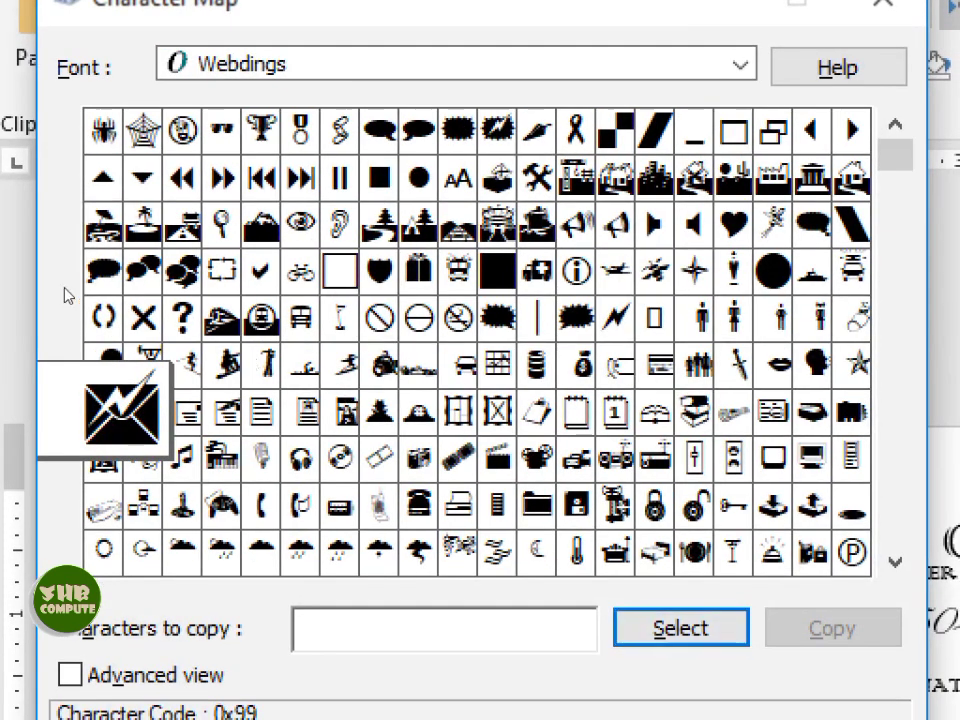
pyautogui.doubleClick(109, 441)
pyautogui.doubleClick(261, 506)
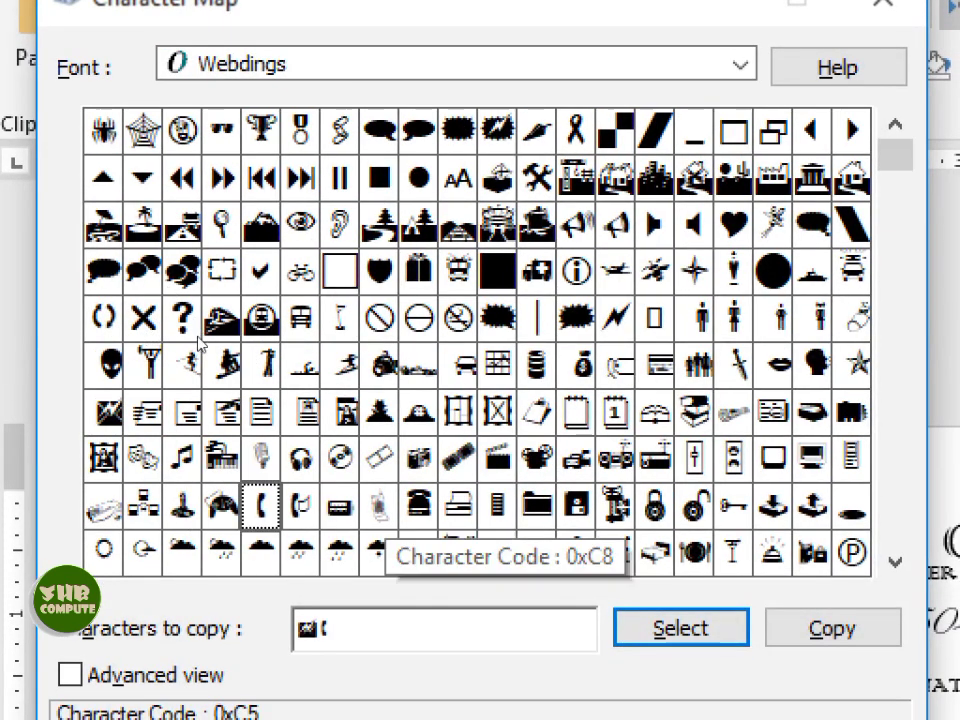
pyautogui.scroll(-1, 460, 350)
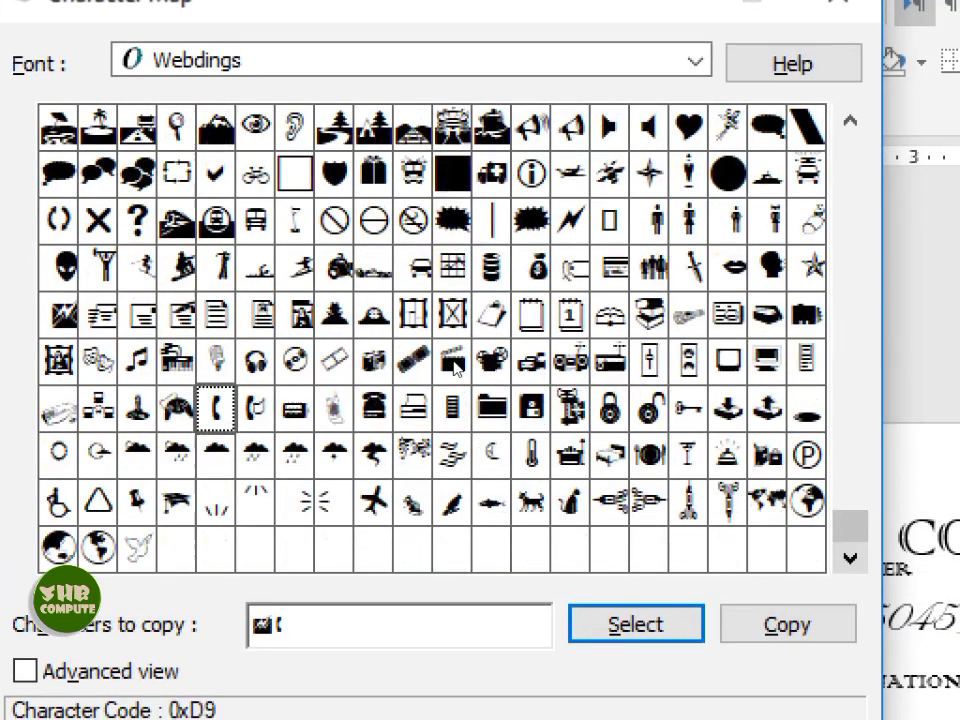
pyautogui.doubleClick(806, 500)
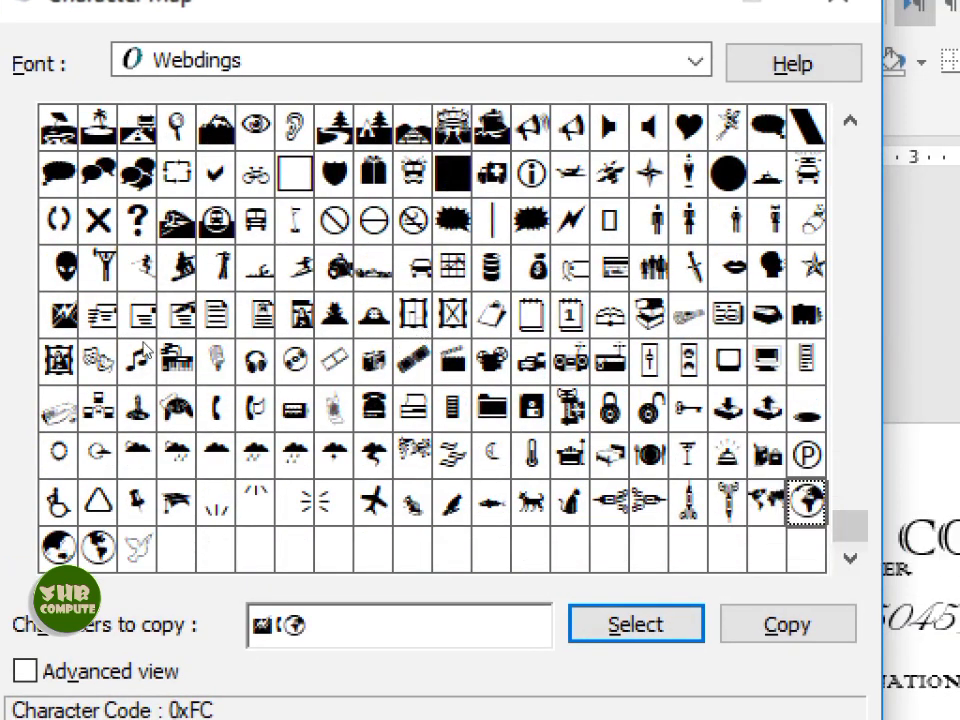
pyautogui.scroll(2, 333, 158)
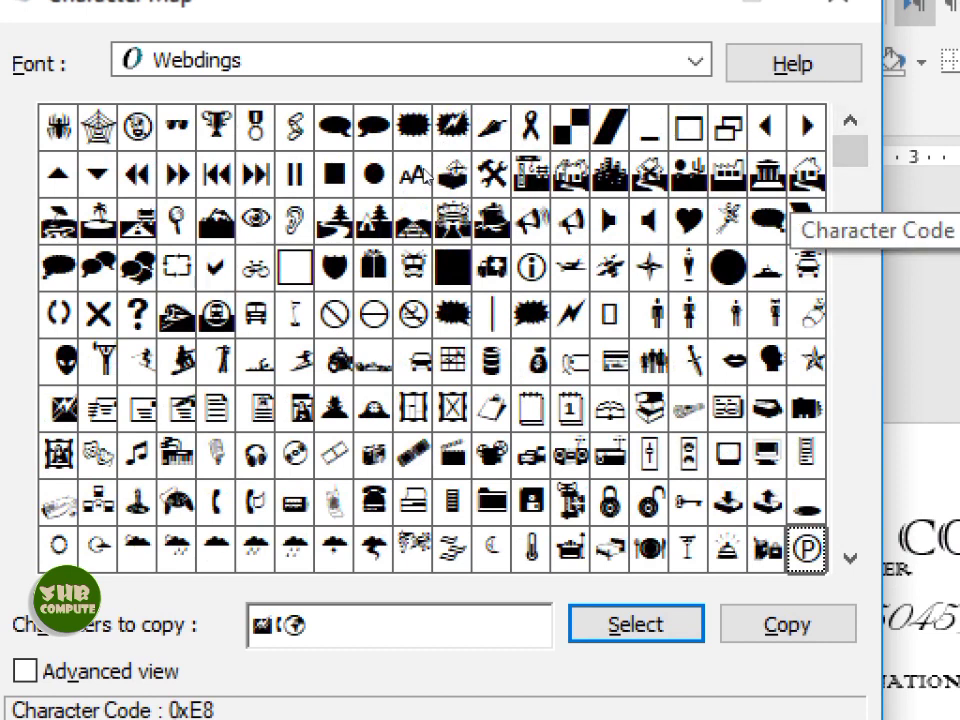
pyautogui.click(806, 175)
pyautogui.doubleClick(806, 175)
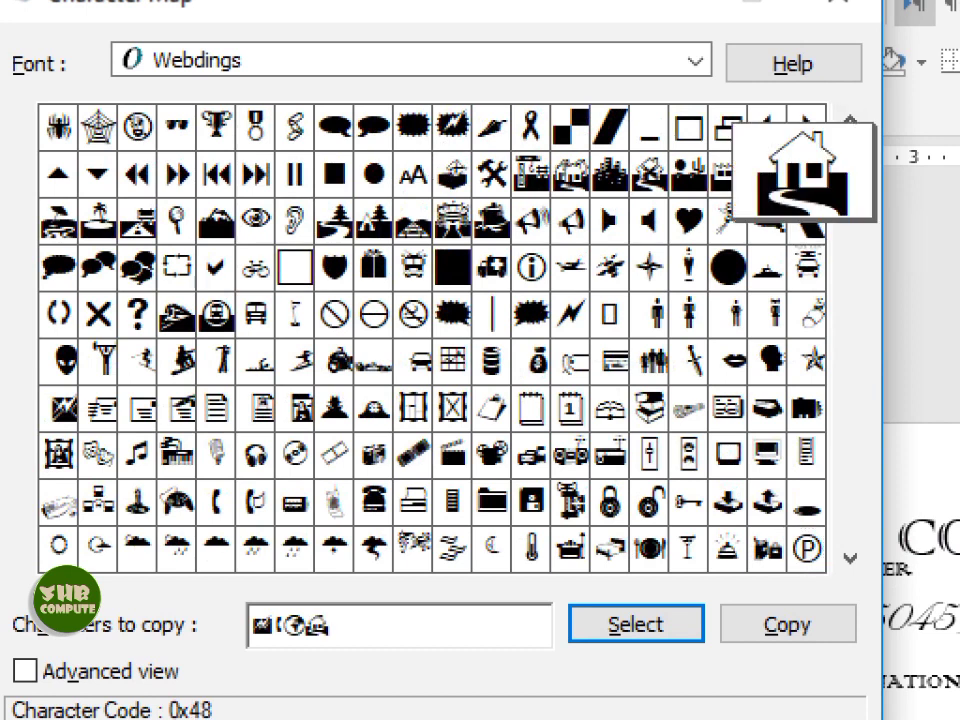
pyautogui.click(787, 624)
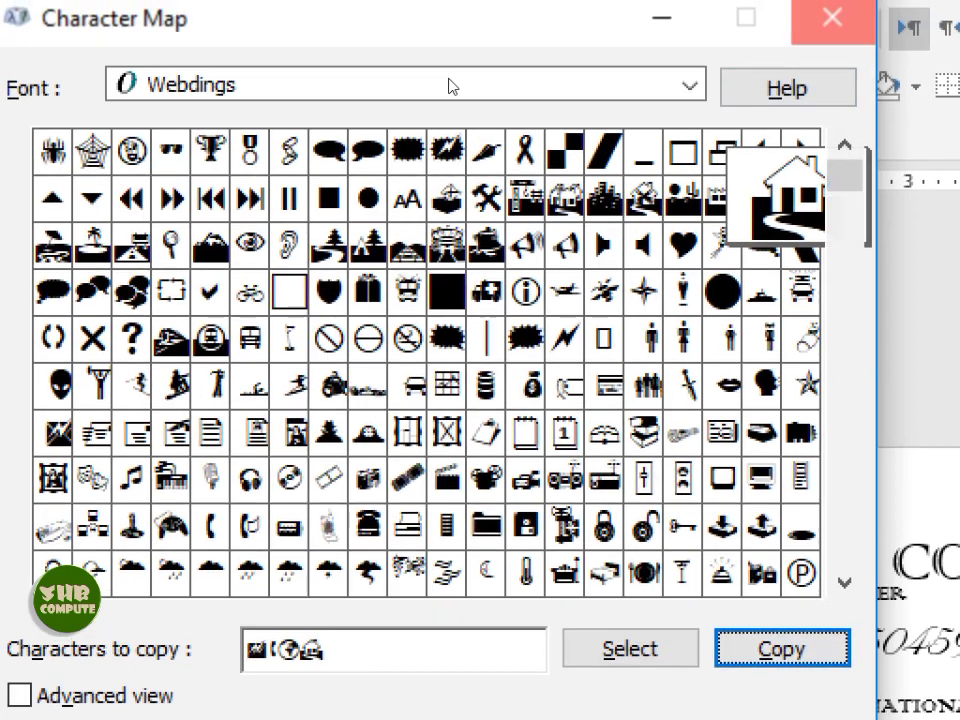
pyautogui.click(825, 2)
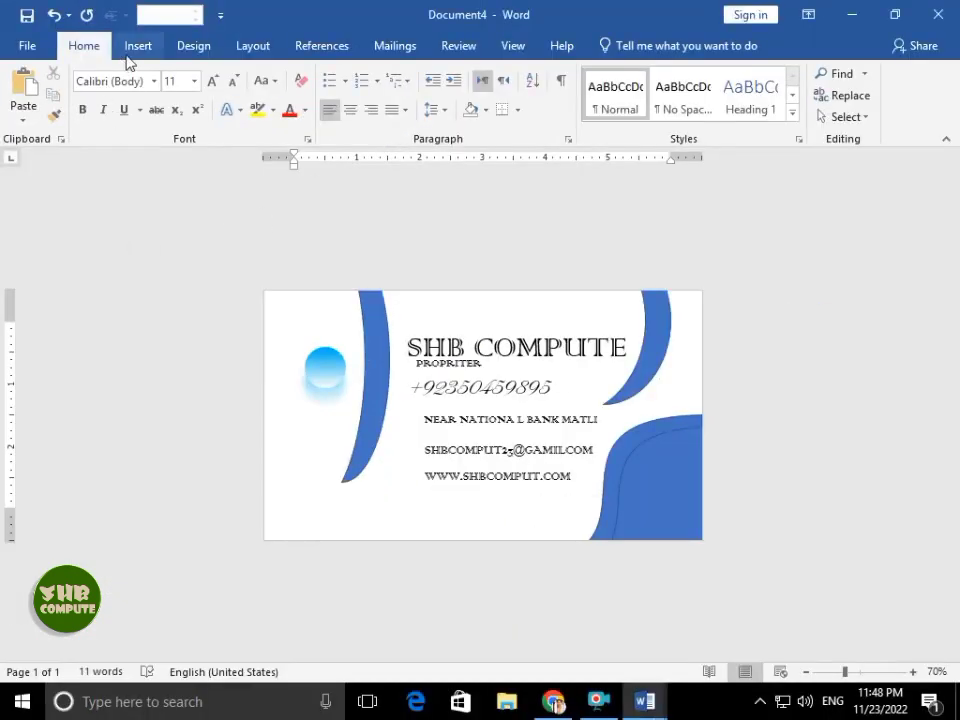
# - Draw a text box, paste the contact symbols into it, and move it onto the card
pyautogui.click(131, 50)
pyautogui.click(110, 118)
pyautogui.click(120, 159)
pyautogui.moveTo(396, 483); pyautogui.dragTo(508, 520)
pyautogui.hotkey('ctrl', 'v')
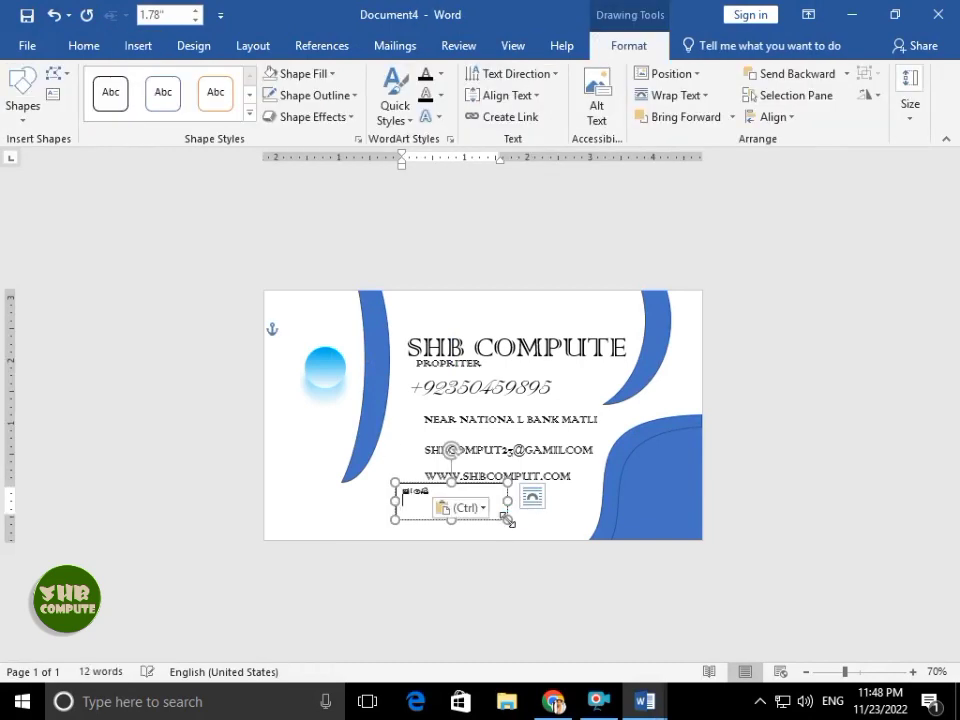
pyautogui.moveTo(508, 520); pyautogui.dragTo(647, 545)
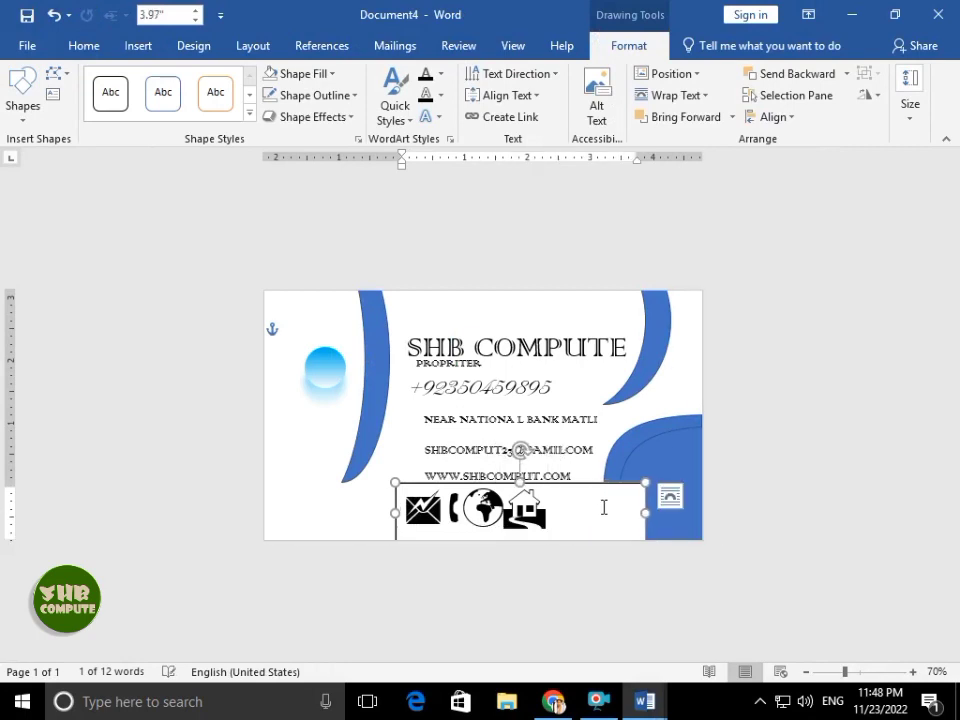
pyautogui.moveTo(600, 488); pyautogui.dragTo(466, 420)
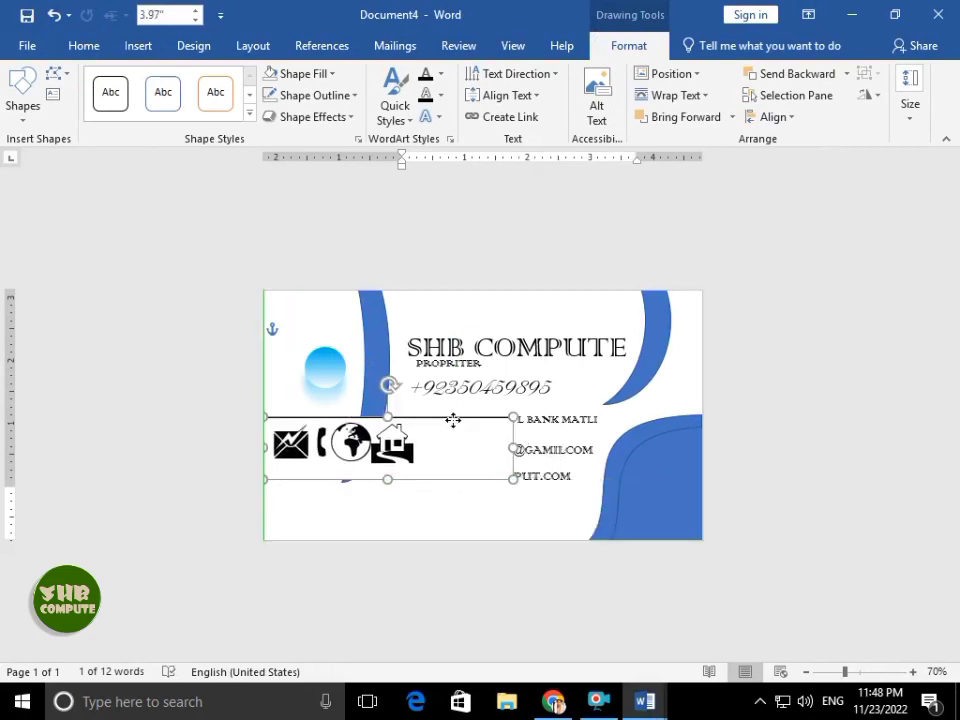
# - Give the icons text box No Fill and No Outline
pyautogui.click(298, 73)
pyautogui.click(296, 240)
pyautogui.click(315, 95)
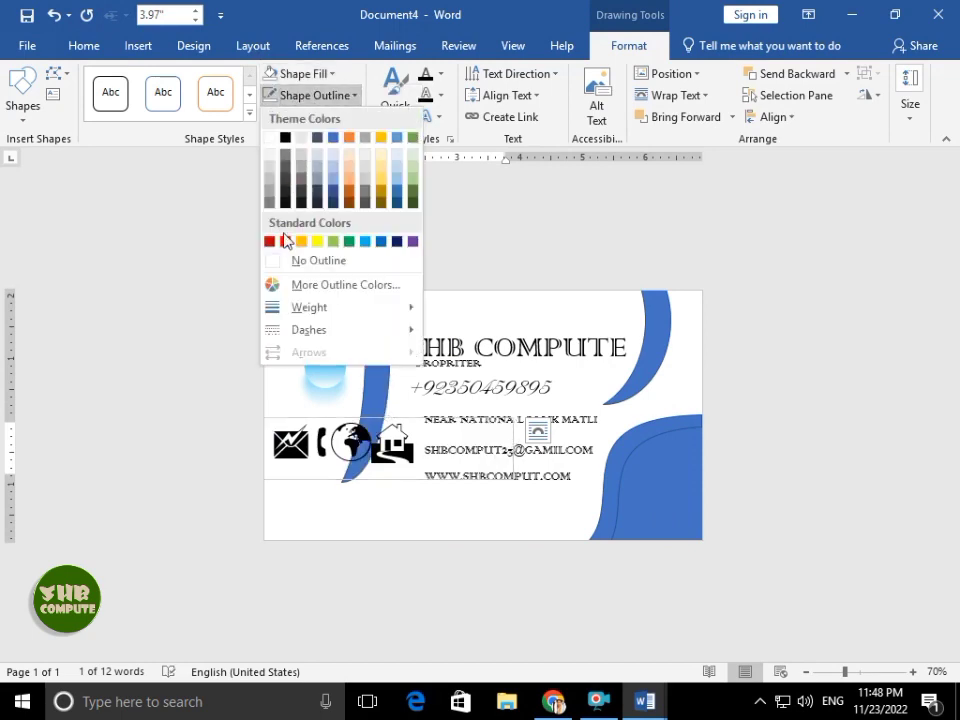
pyautogui.click(302, 259)
# - Duplicate the icons box so the copy holds only a smaller envelope symbol, fitted tightly
pyautogui.click(312, 438)
pyautogui.moveTo(312, 440); pyautogui.dragTo(365, 473)
pyautogui.press('BackSpace')
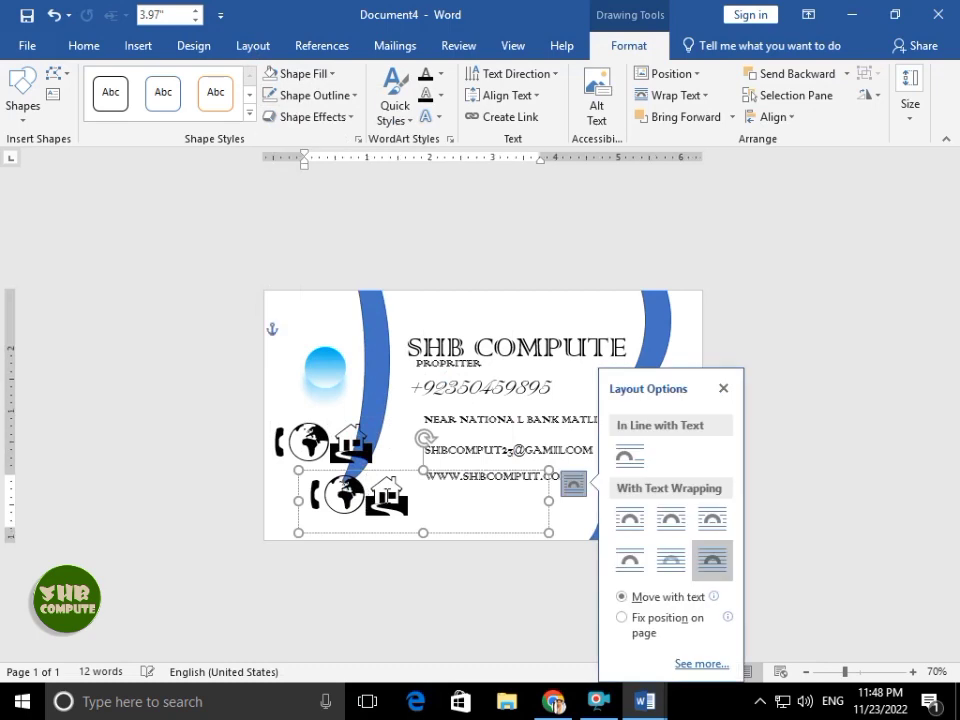
pyautogui.doubleClick(370, 503)
pyautogui.hotkey('ctrl', 'v')
pyautogui.press('ctrl')
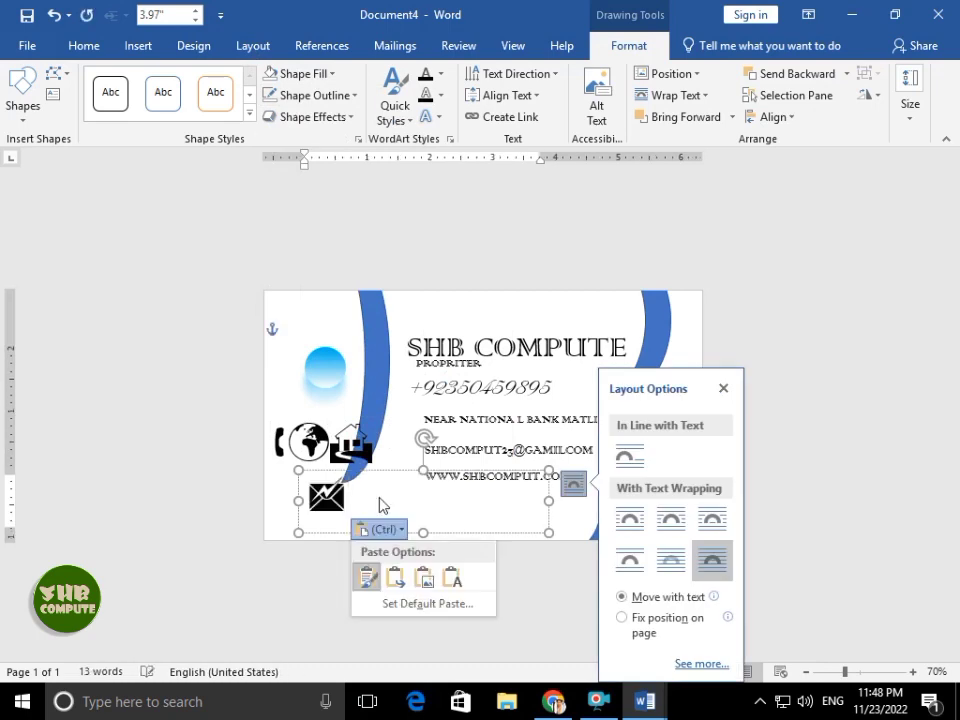
pyautogui.click(345, 500)
pyautogui.doubleClick(336, 501)
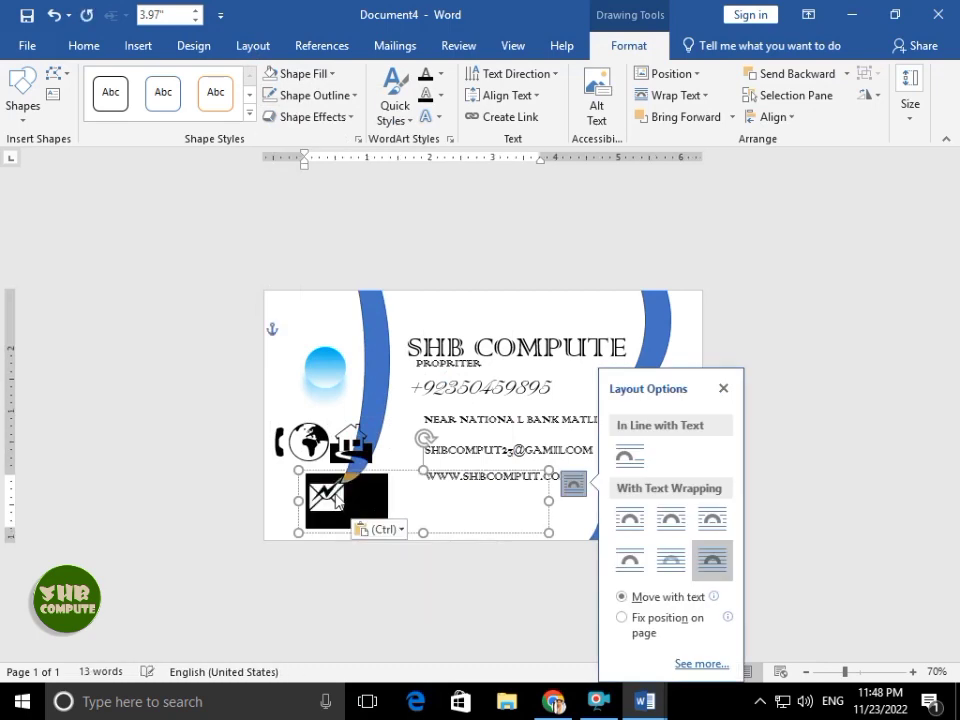
pyautogui.hotkey('ctrl', '[')
pyautogui.hotkey('ctrl', '[')
pyautogui.hotkey('ctrl', '[')
pyautogui.hotkey('ctrl', '[')
pyautogui.hotkey('ctrl', '[')
pyautogui.moveTo(548, 533); pyautogui.dragTo(386, 481)
# - Separate the phone and globe symbols into their own small copied text boxes
pyautogui.doubleClick(297, 446)
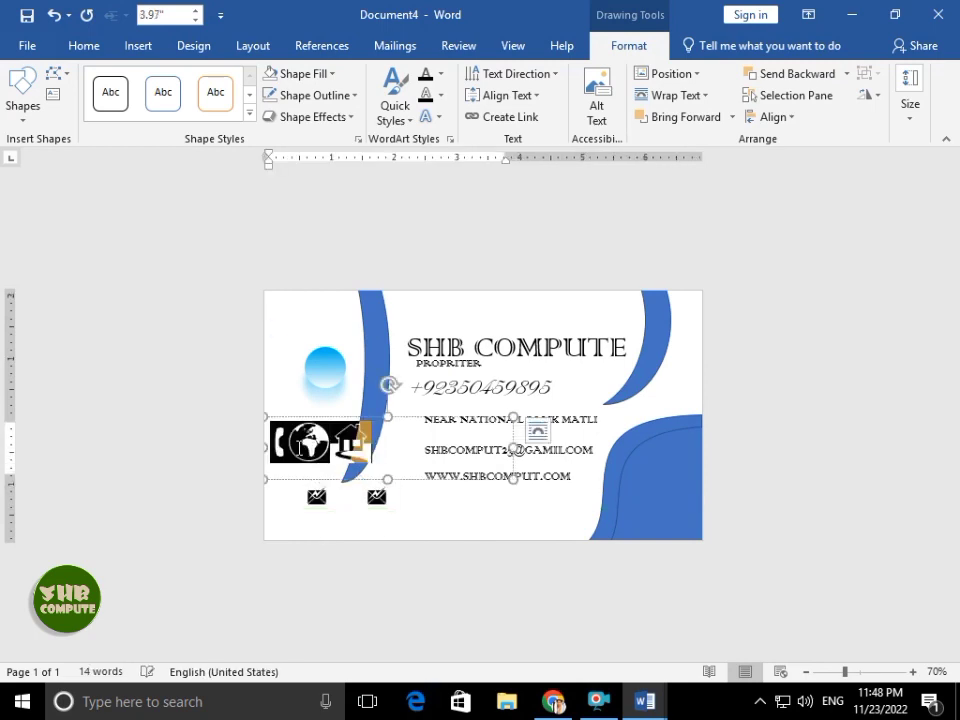
pyautogui.press('Delete')
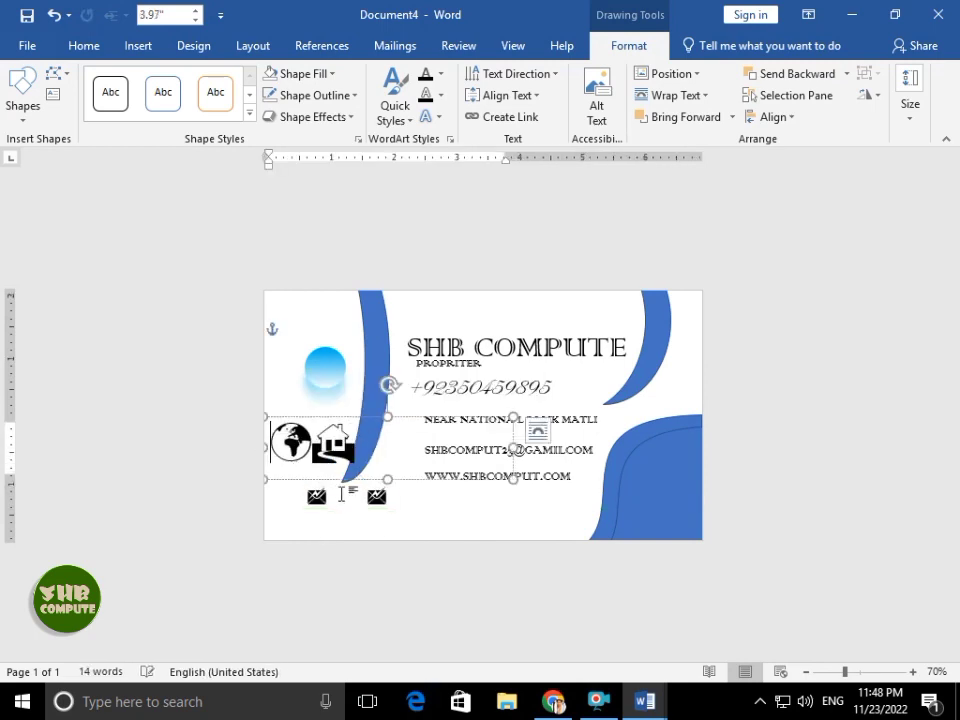
pyautogui.click(377, 496)
pyautogui.hotkey('ctrl', 'v')
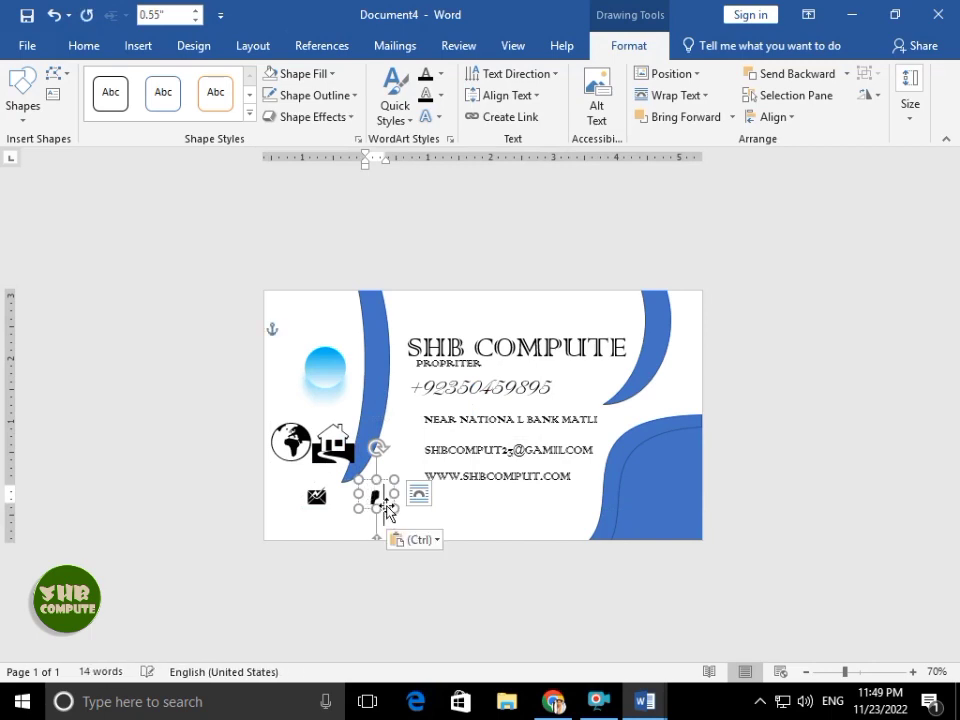
pyautogui.moveTo(386, 508); pyautogui.dragTo(430, 512)
pyautogui.doubleClick(292, 445)
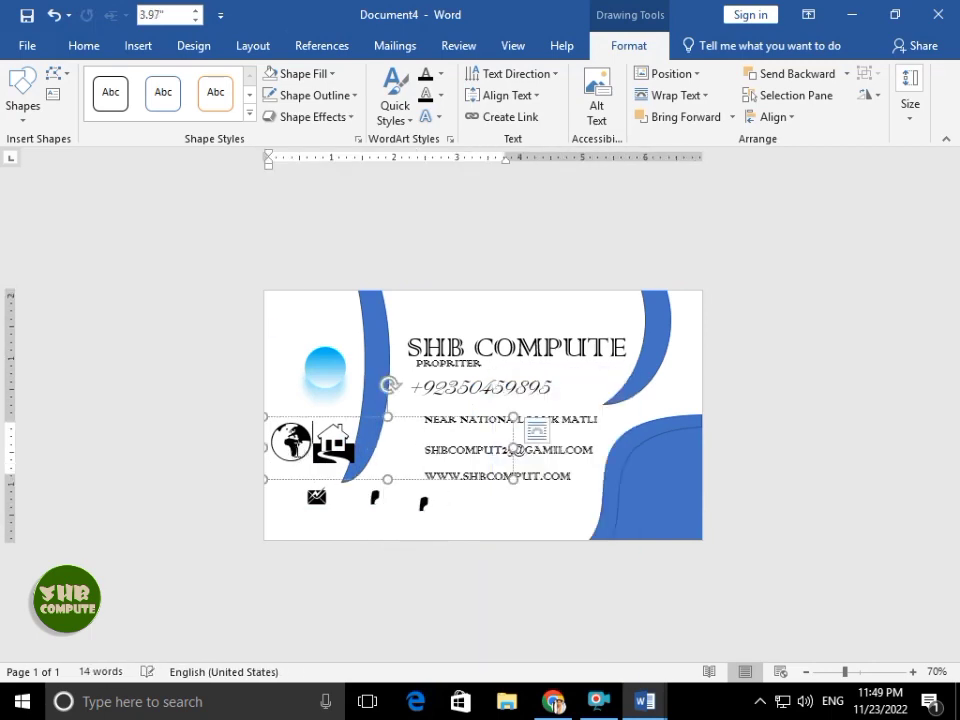
pyautogui.hotkey('ctrl', 'x')
pyautogui.click(424, 502)
pyautogui.doubleClick(424, 502)
pyautogui.hotkey('ctrl', 'v')
pyautogui.doubleClick(440, 508)
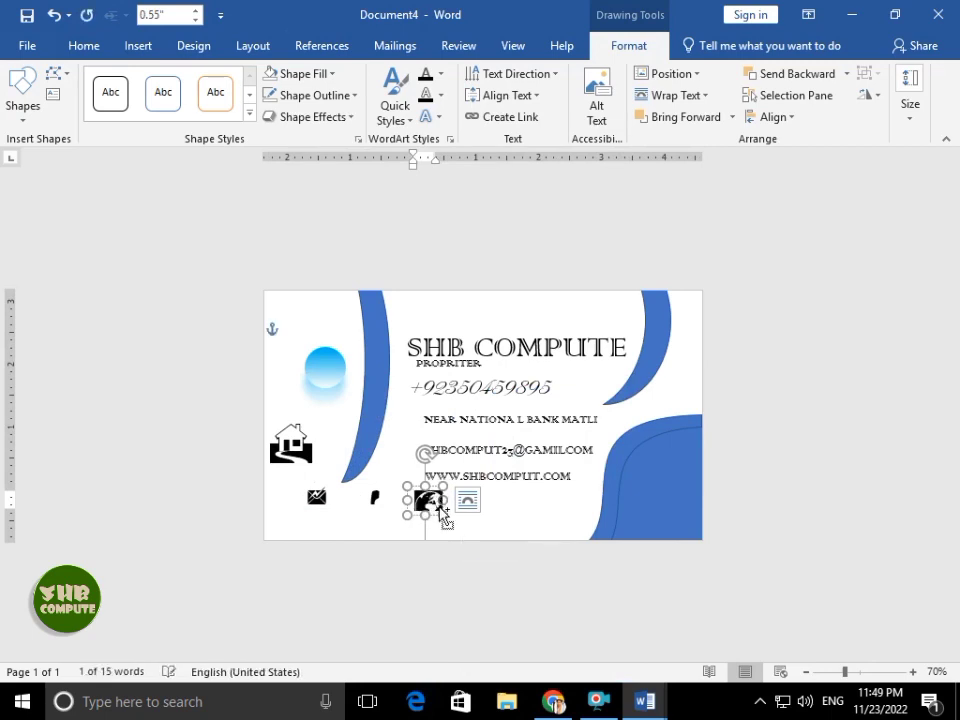
# - Shift the envelope box right and move the phone icon beside the phone number
pyautogui.click(316, 495)
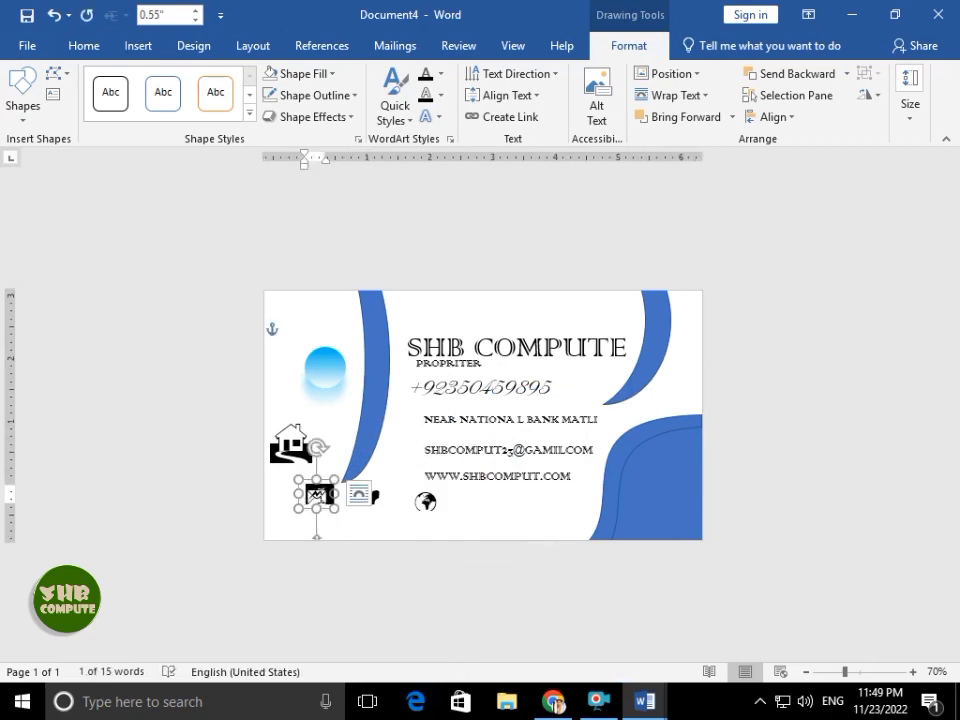
pyautogui.moveTo(318, 497); pyautogui.dragTo(377, 498)
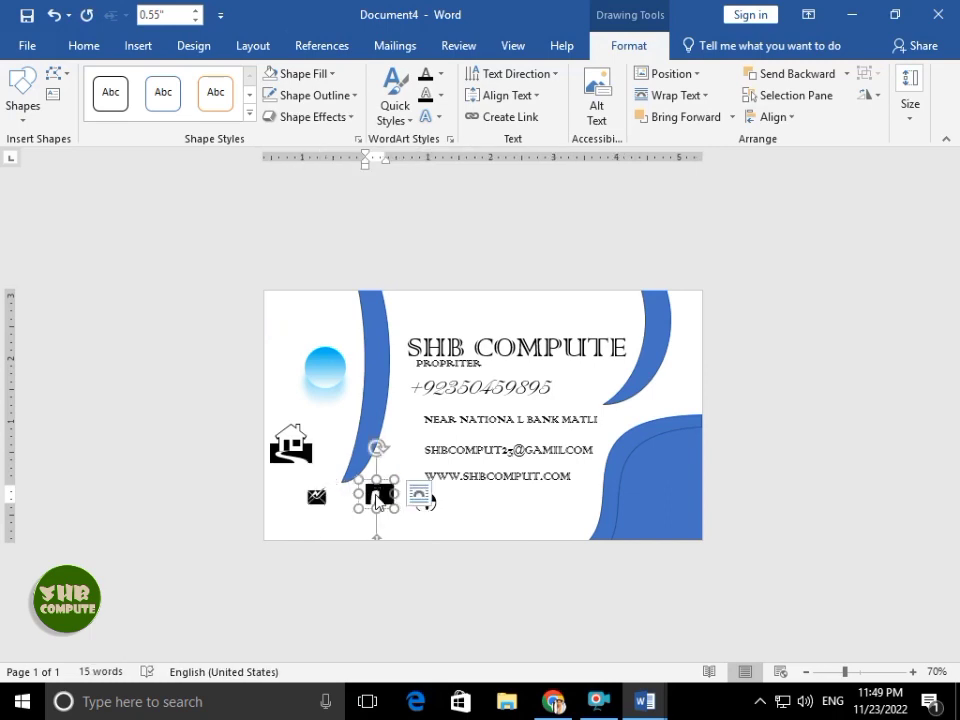
pyautogui.click(427, 502)
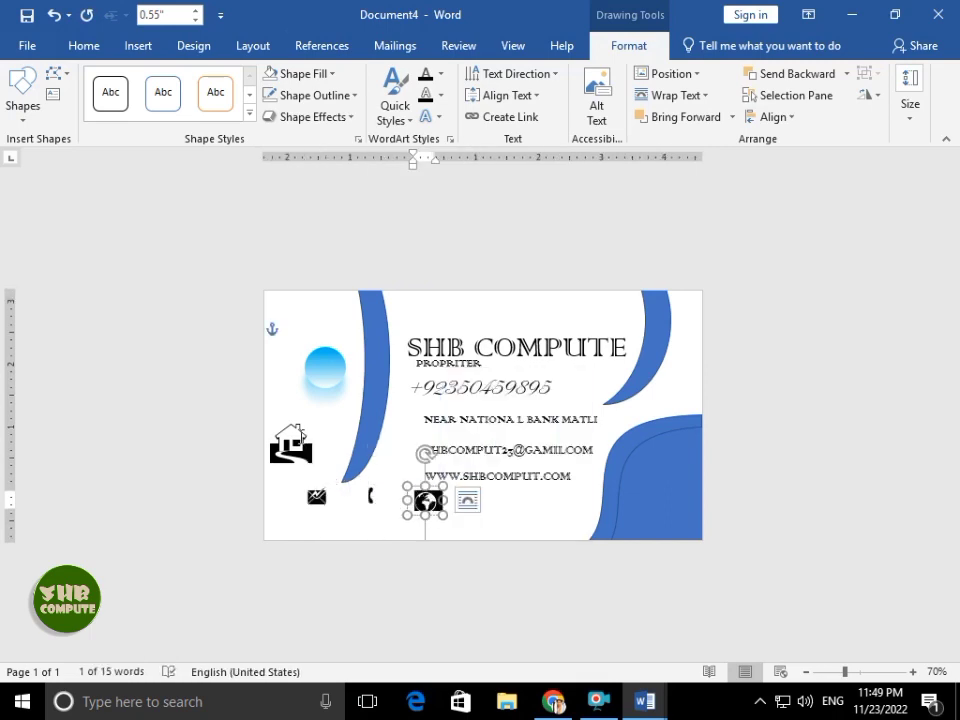
pyautogui.click(447, 475)
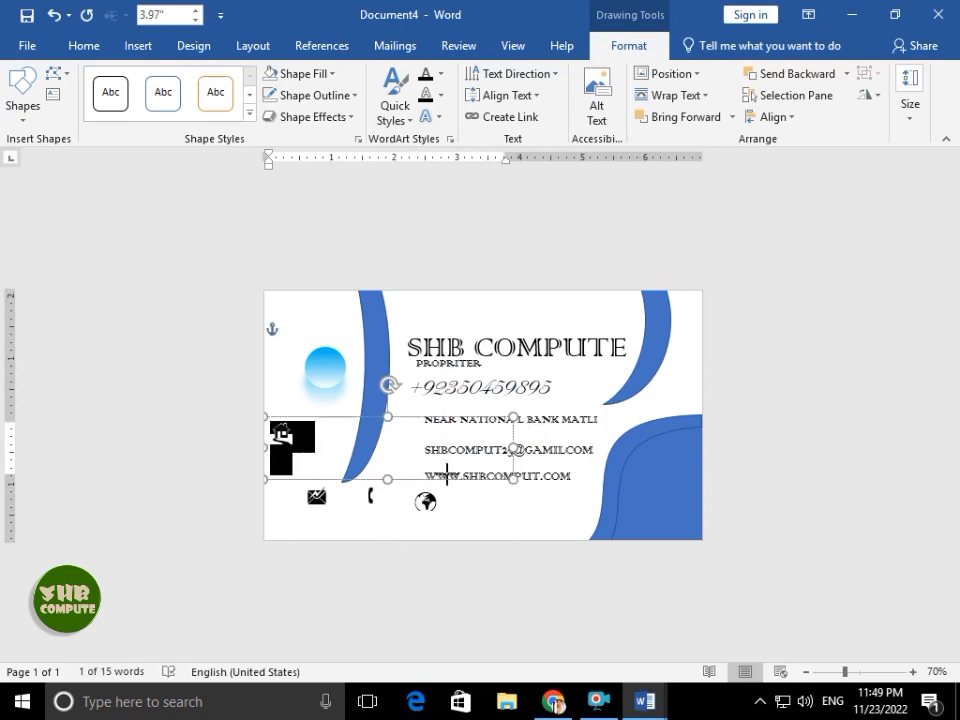
pyautogui.click(284, 434)
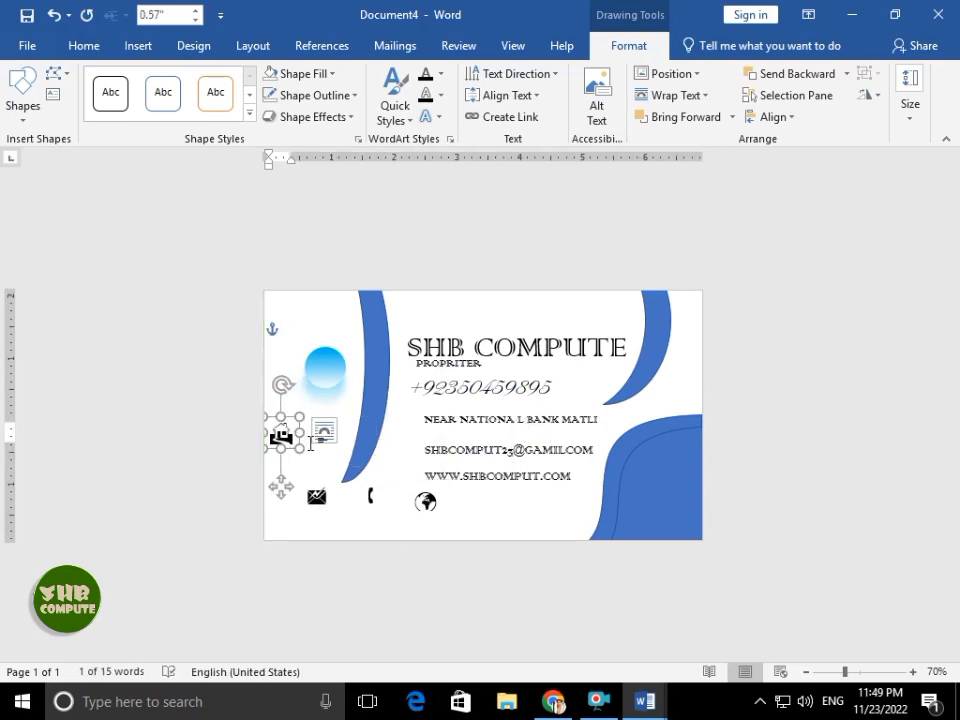
pyautogui.click(371, 495)
pyautogui.moveTo(371, 495); pyautogui.dragTo(416, 380)
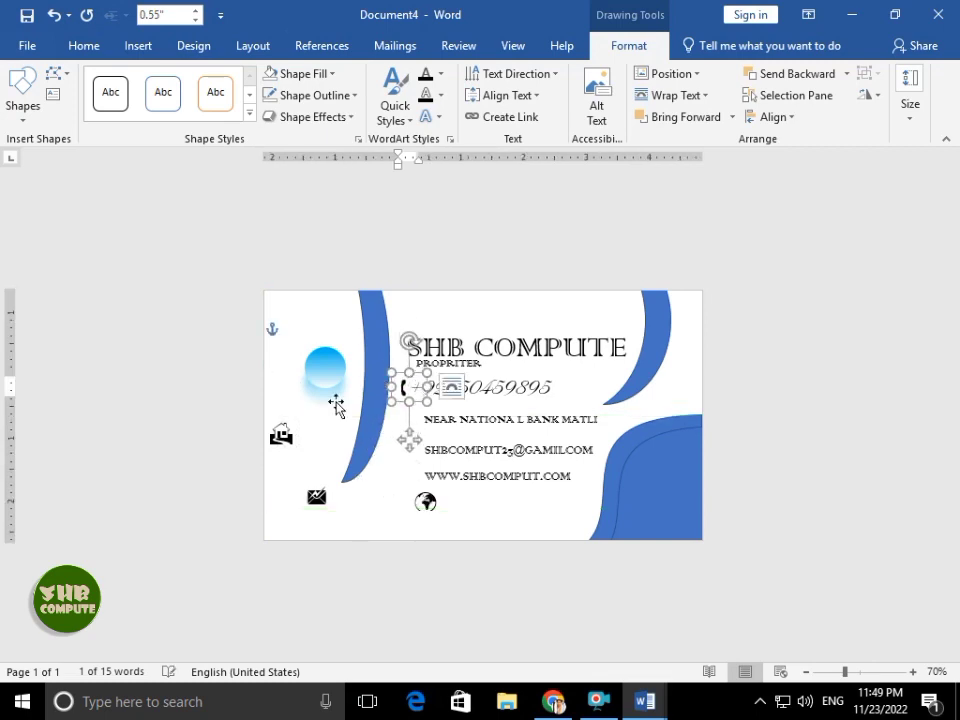
pyautogui.click(320, 460)
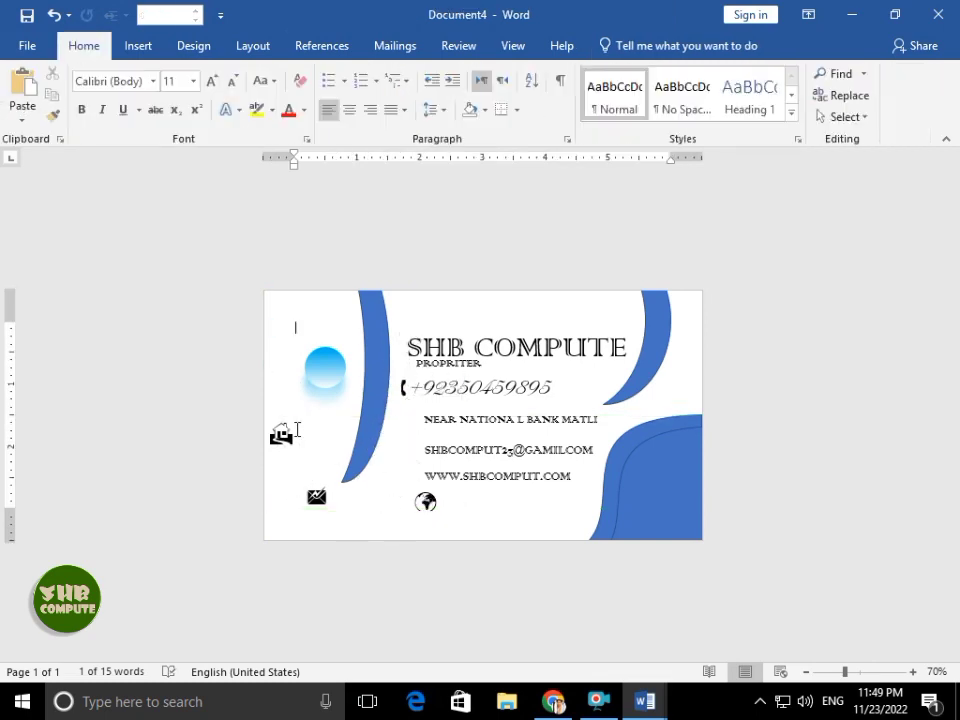
# - Place the house, envelope and globe icons beside the address, e-mail and website lines
pyautogui.click(283, 432)
pyautogui.moveTo(283, 432); pyautogui.dragTo(409, 401)
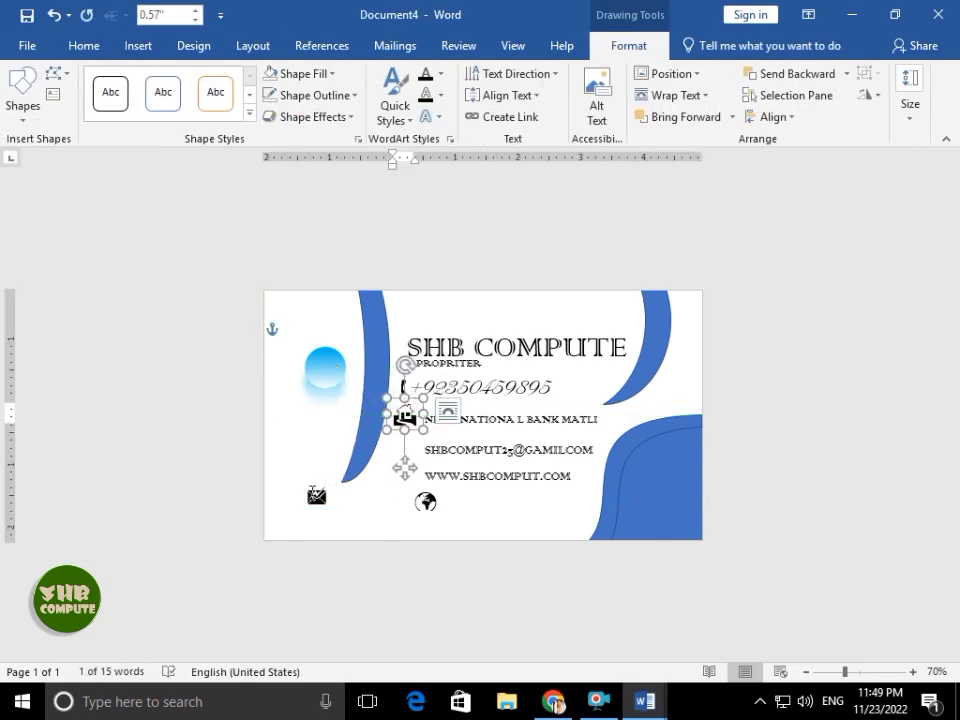
pyautogui.click(311, 490)
pyautogui.click(412, 404)
pyautogui.moveTo(414, 403); pyautogui.dragTo(412, 407)
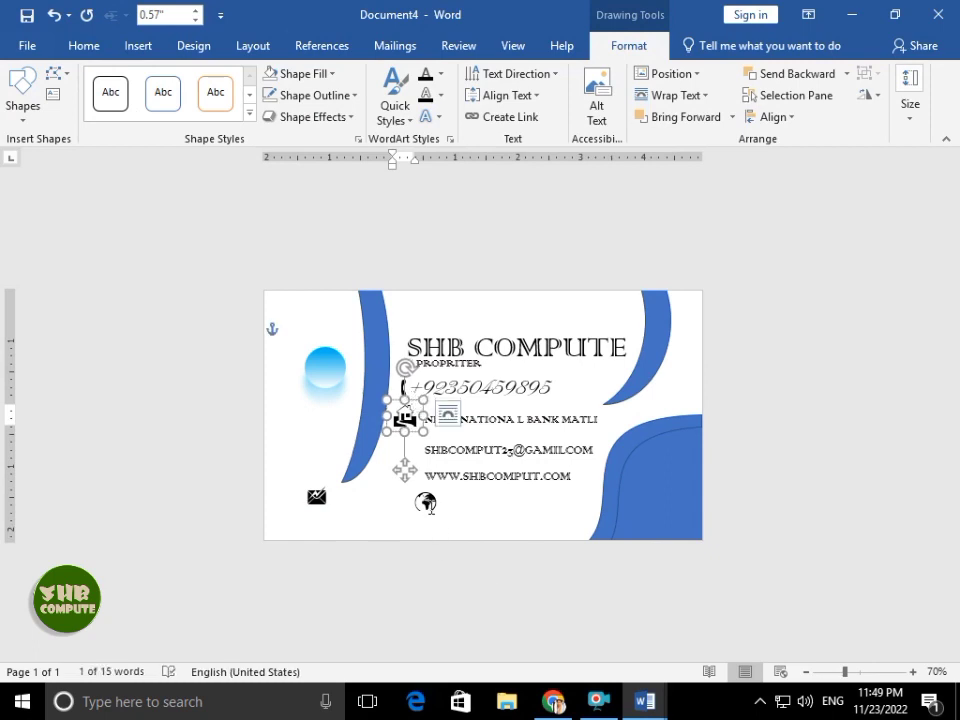
pyautogui.moveTo(318, 494); pyautogui.dragTo(415, 425)
pyautogui.press('Down')
pyautogui.press('Down')
pyautogui.press('Down')
pyautogui.press('Down')
pyautogui.press('Down')
pyautogui.press('Down')
pyautogui.press('Down')
pyautogui.press('Down')
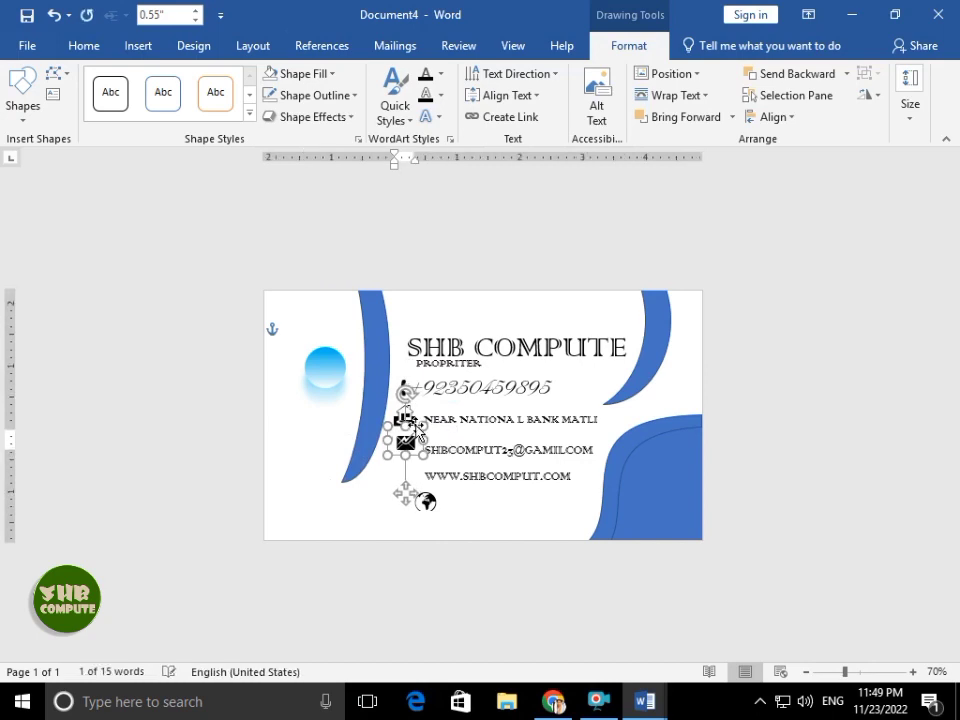
pyautogui.click(424, 504)
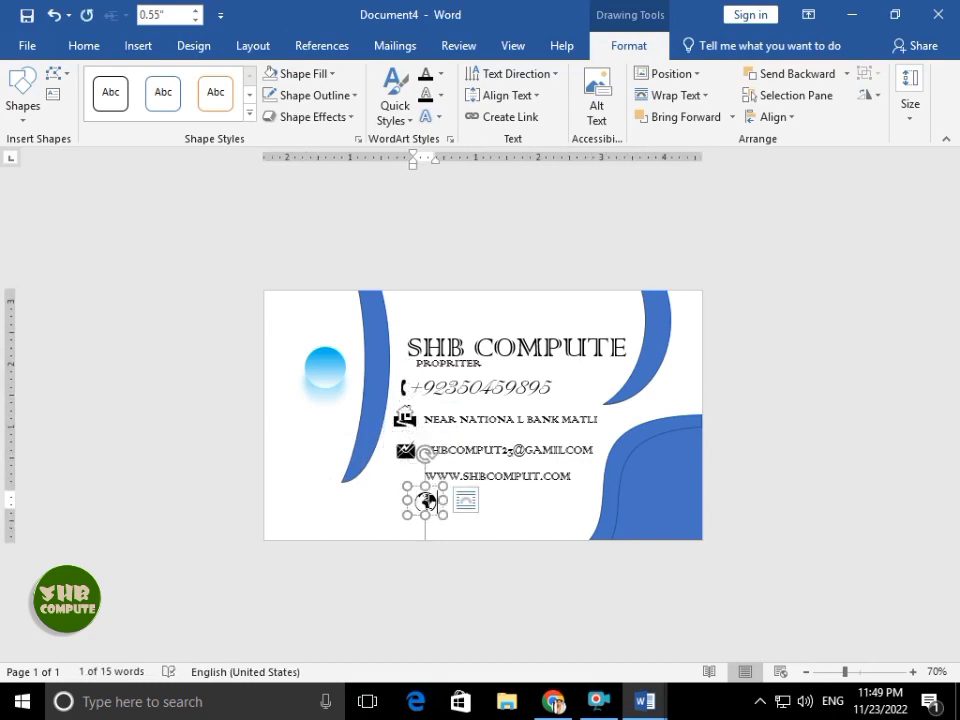
pyautogui.moveTo(425, 512); pyautogui.dragTo(406, 477)
pyautogui.click(471, 519)
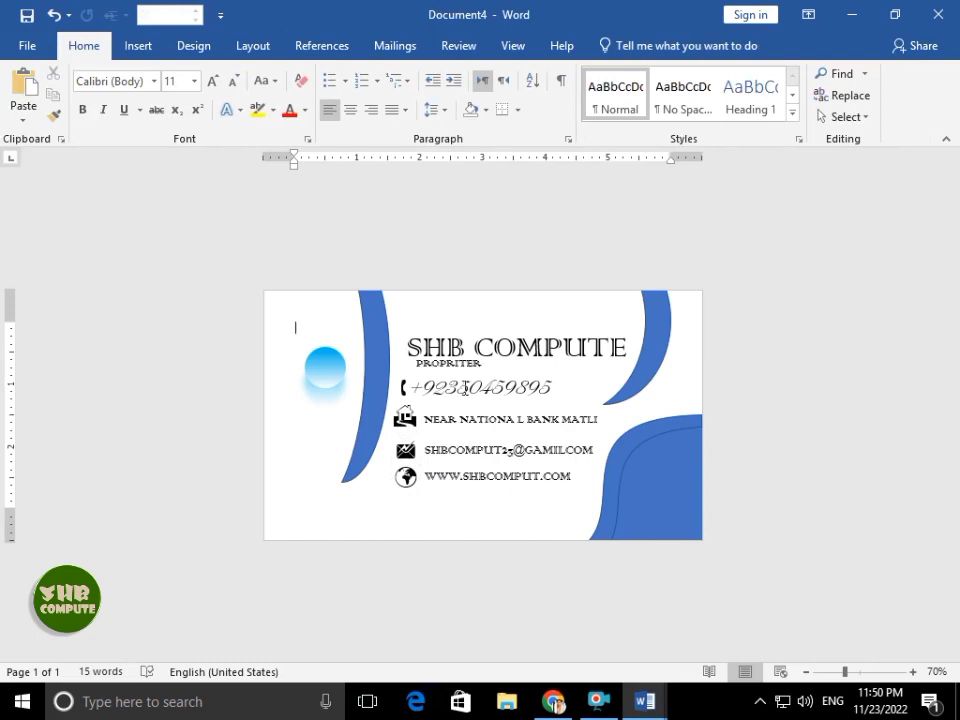
# - Switch the bottom-right corner shape to a gradient fill in Format Shape
pyautogui.click(651, 490)
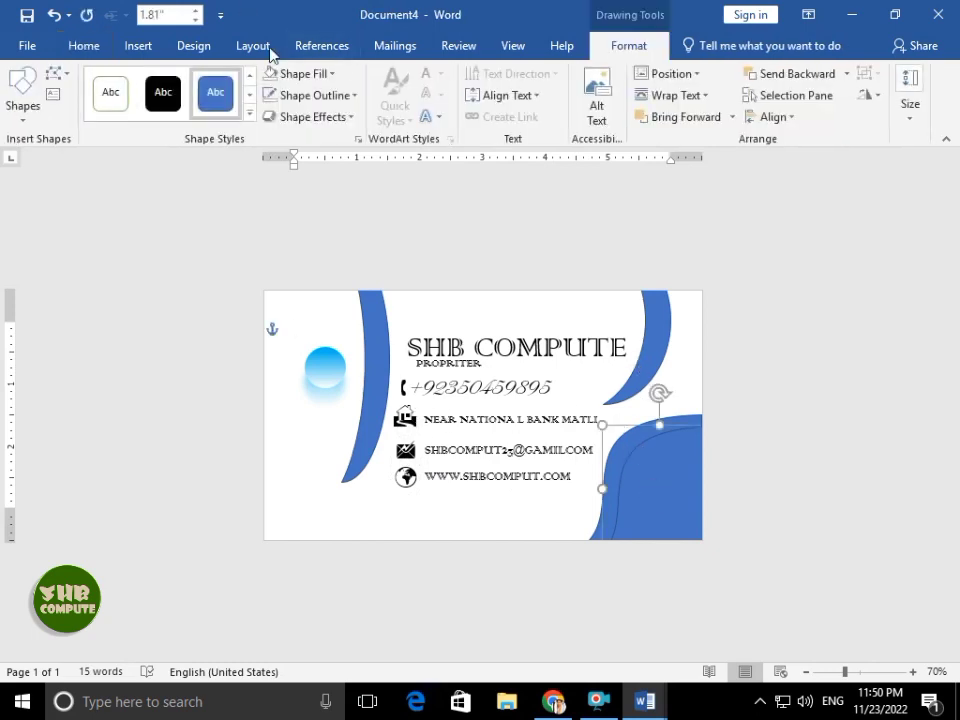
pyautogui.click(292, 74)
pyautogui.click(287, 76)
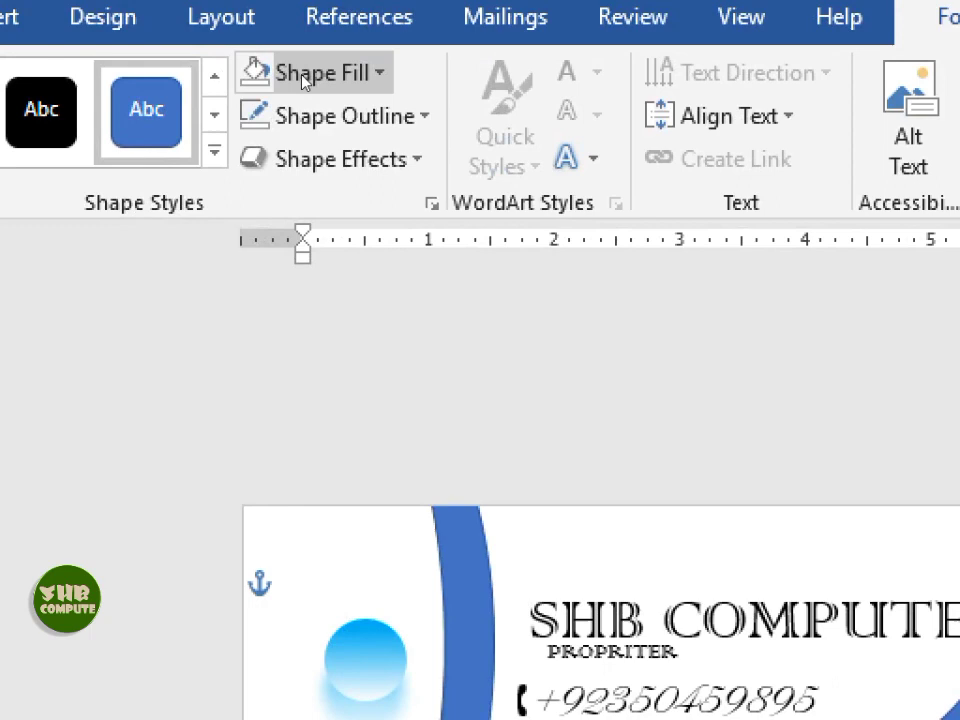
pyautogui.click(292, 78)
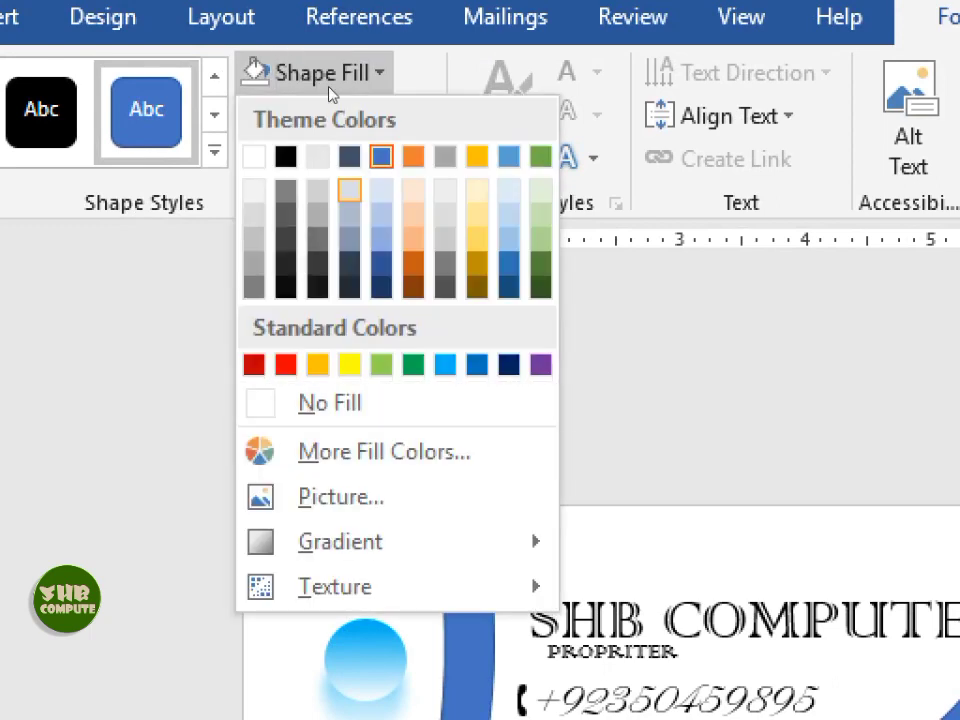
pyautogui.click(330, 86)
pyautogui.click(338, 106)
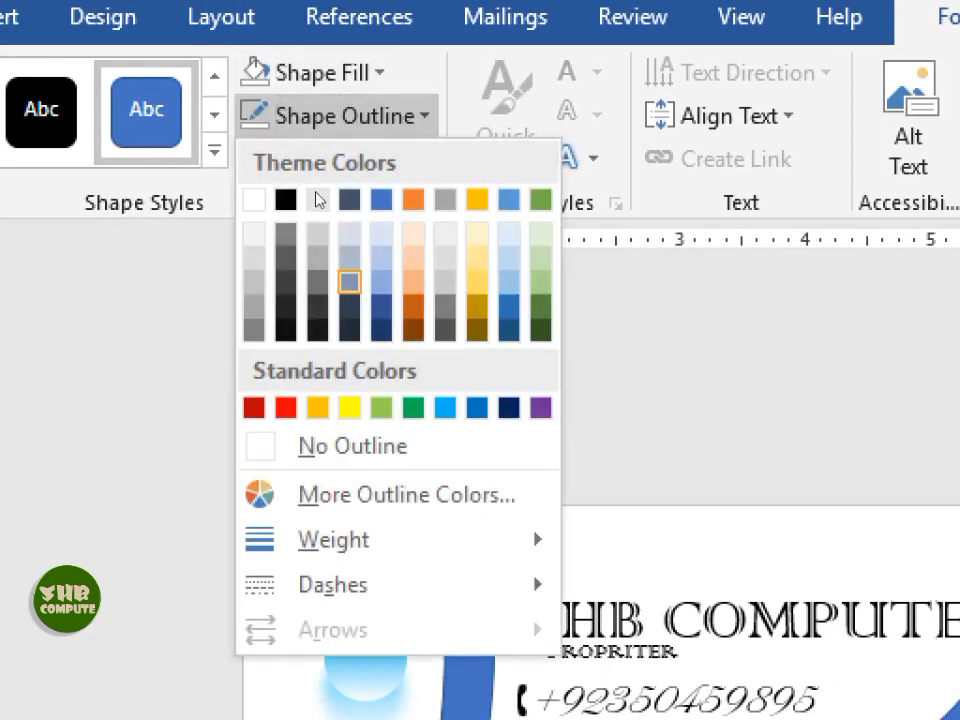
pyautogui.click(283, 130)
pyautogui.click(300, 73)
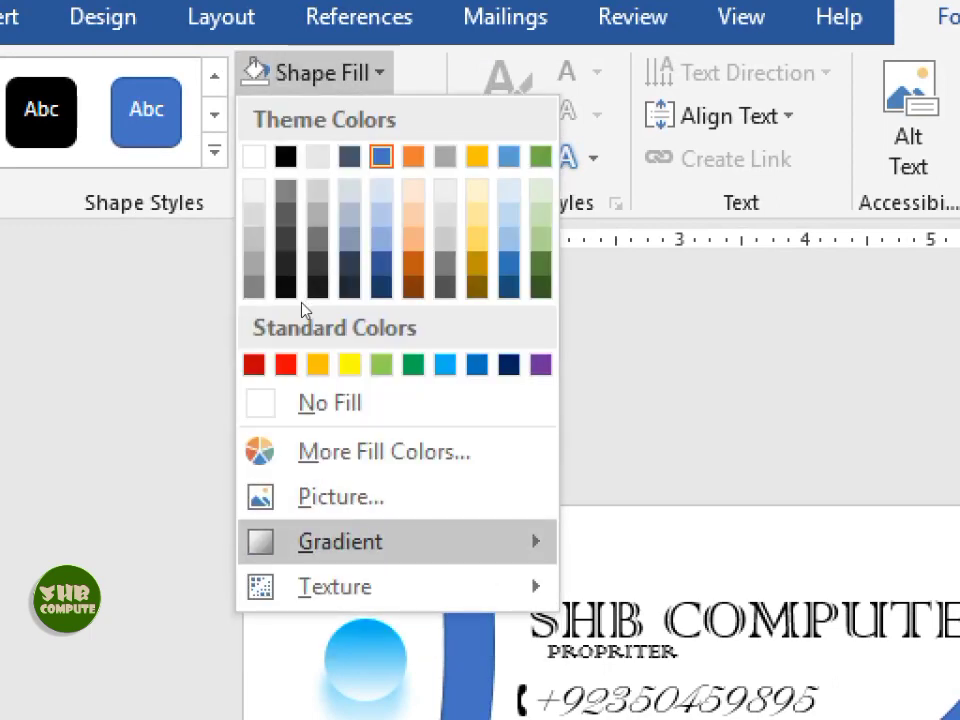
pyautogui.moveTo(340, 542)
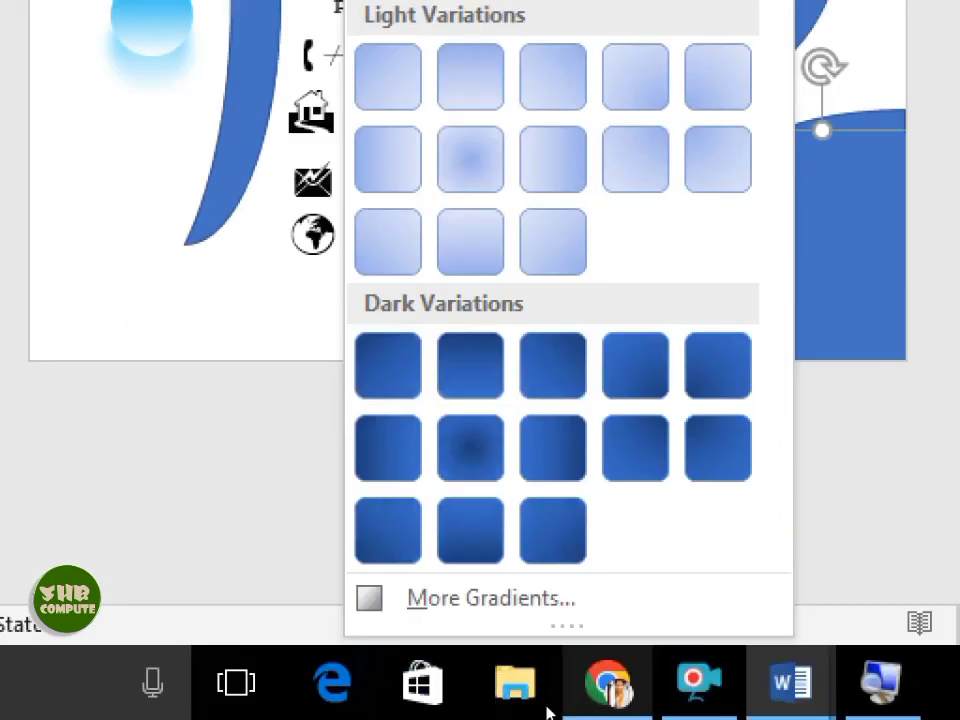
pyautogui.click(510, 597)
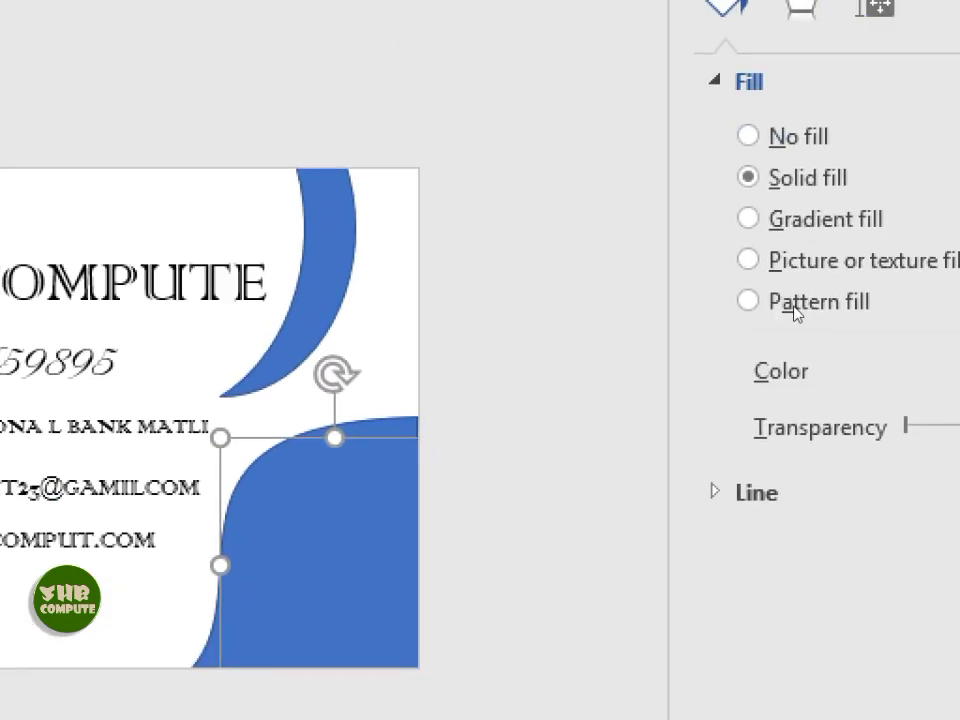
pyautogui.click(808, 33)
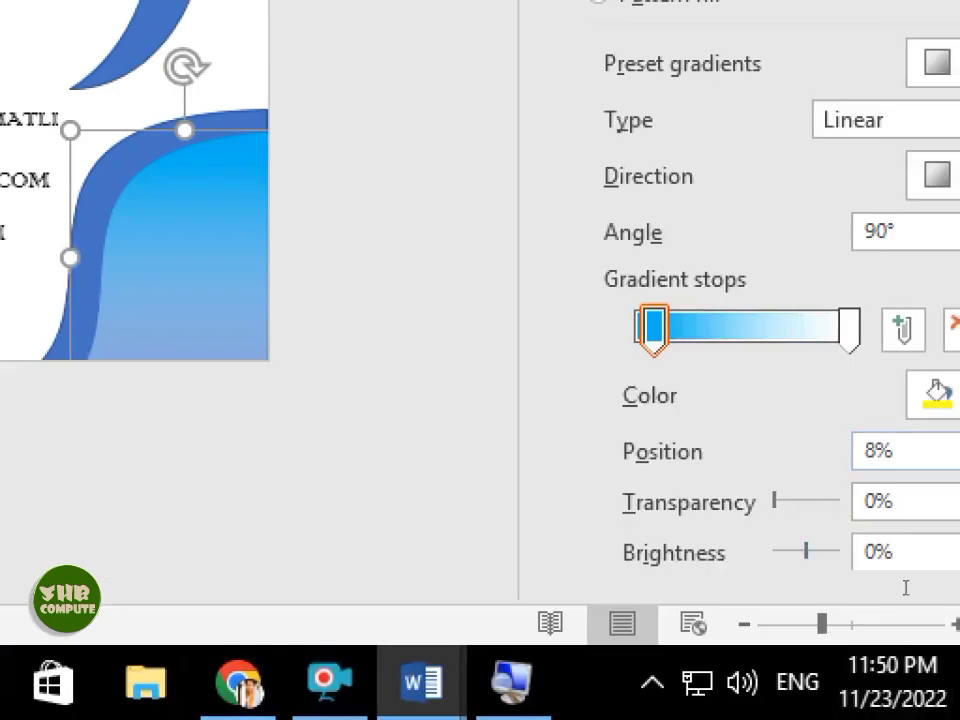
# - Set the gradient stops to gold at 0% and black at the end
pyautogui.click(938, 396)
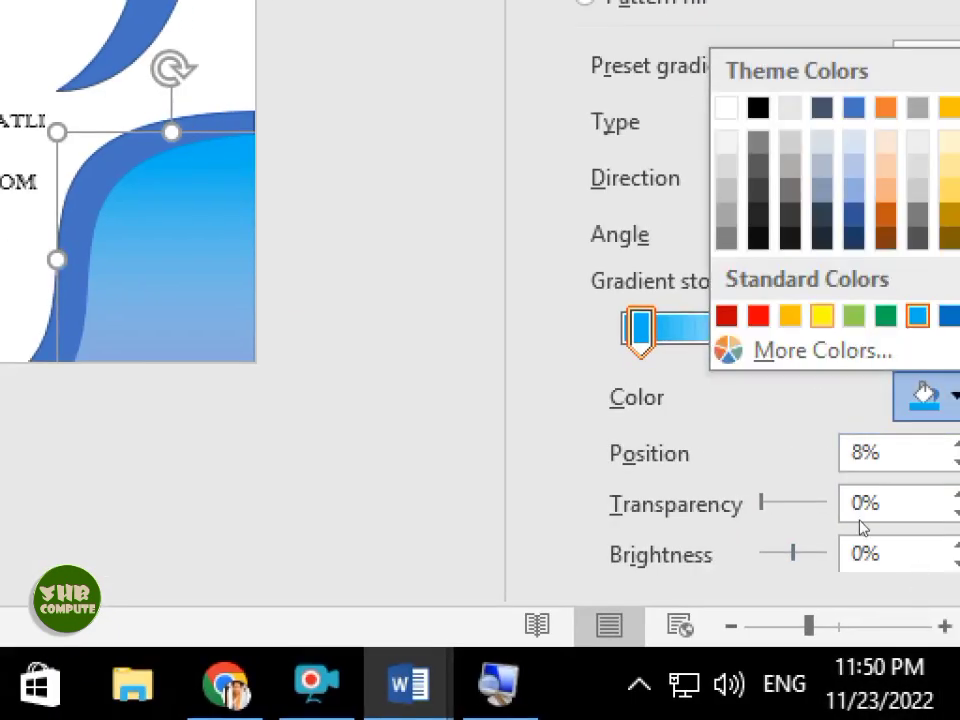
pyautogui.click(789, 316)
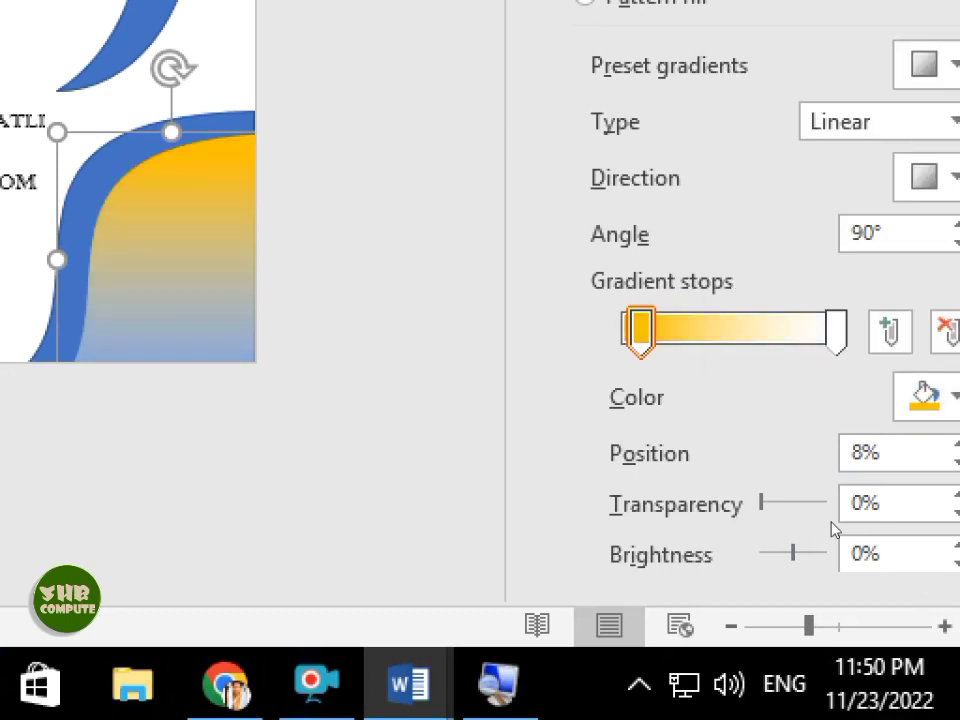
pyautogui.click(836, 331)
pyautogui.click(927, 396)
pyautogui.click(759, 238)
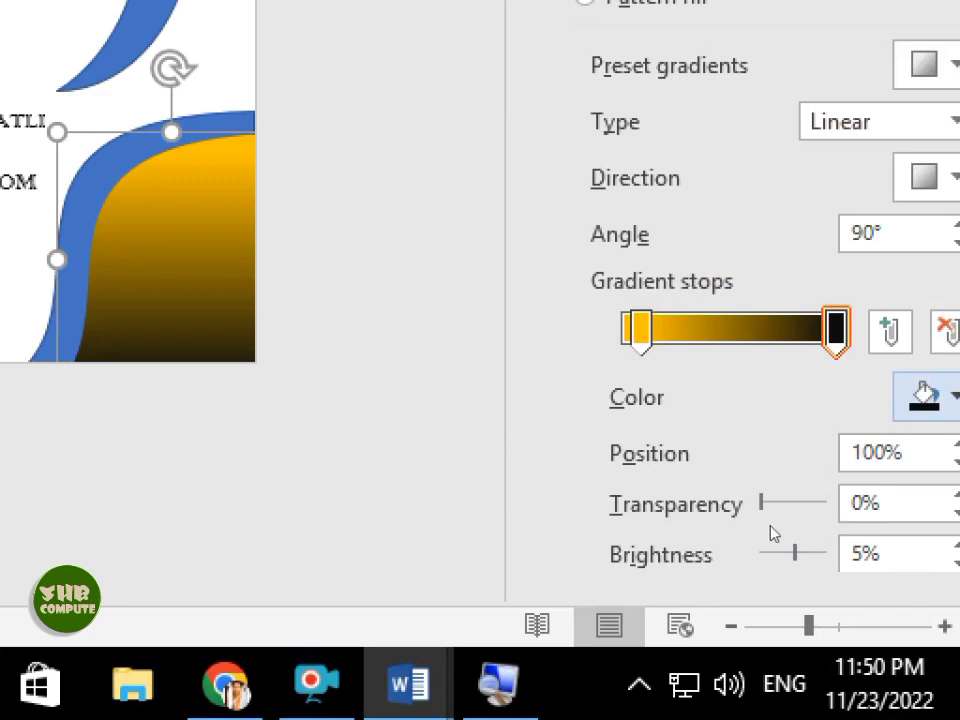
pyautogui.moveTo(641, 331); pyautogui.dragTo(622, 328)
# - Make the gradient Radial, radiating from the top-right corner
pyautogui.click(953, 122)
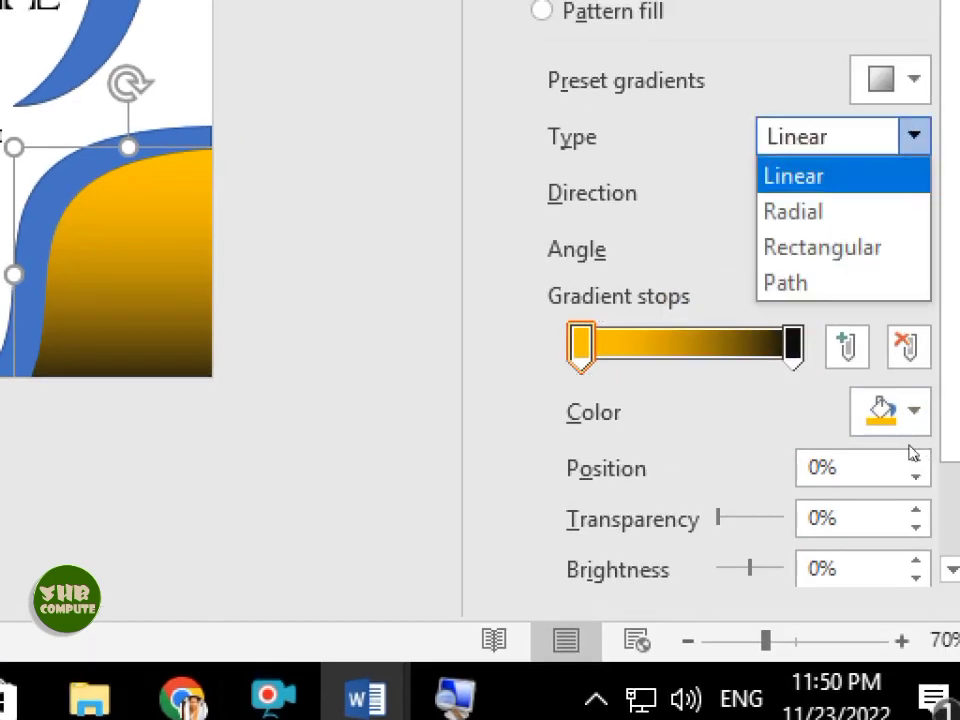
pyautogui.click(850, 198)
pyautogui.click(927, 178)
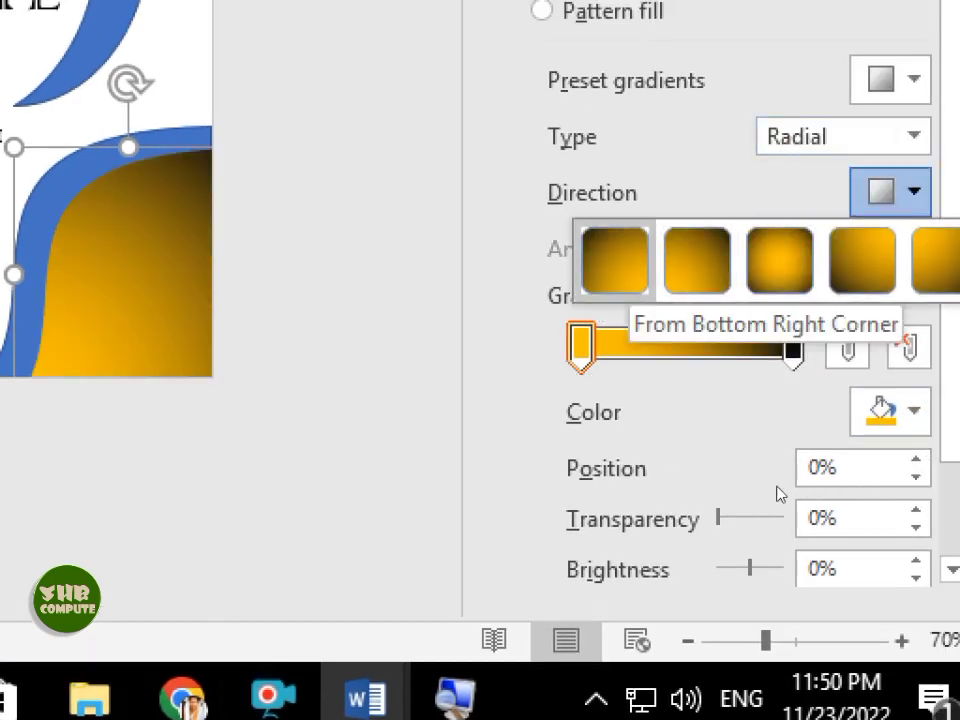
pyautogui.click(615, 260)
pyautogui.click(896, 192)
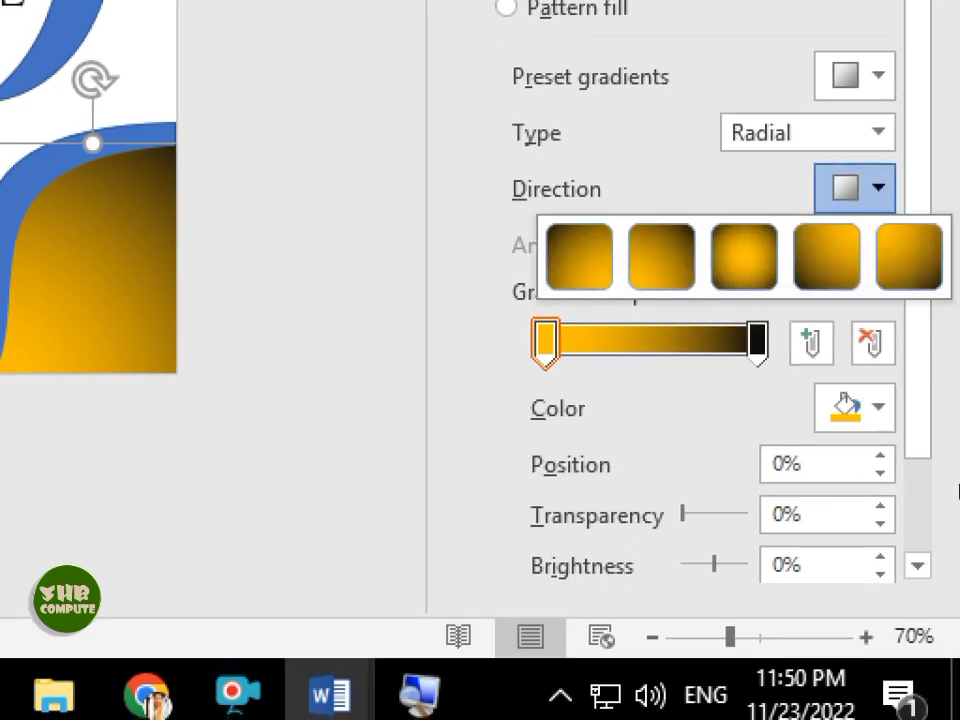
pyautogui.click(942, 260)
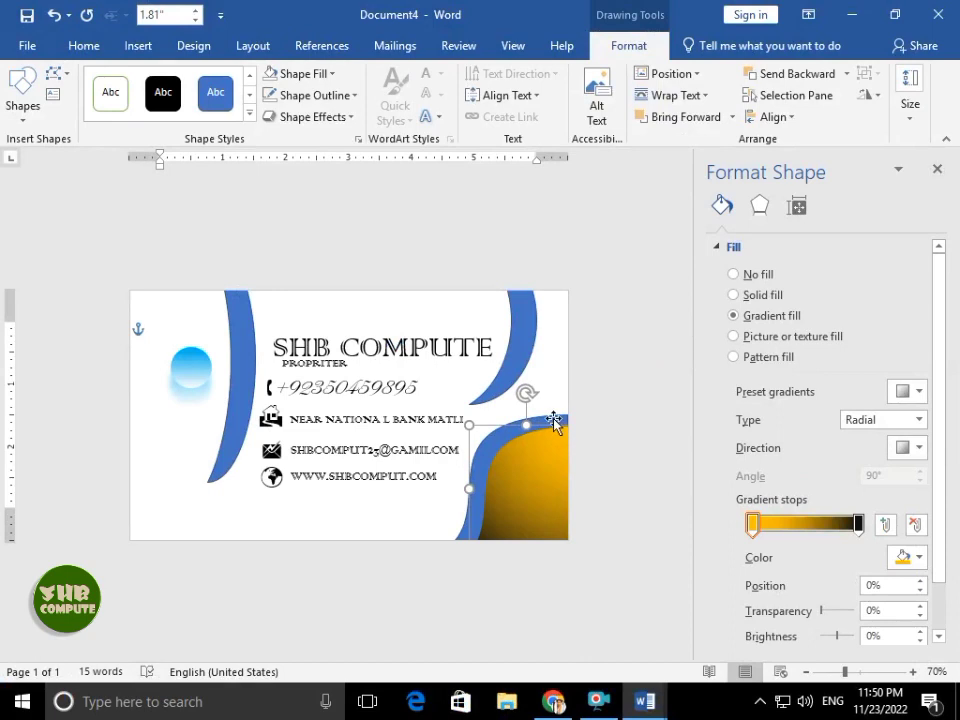
# - Copy the gold corner's gradient onto the blue band behind it with Format Painter
pyautogui.click(555, 424)
pyautogui.click(546, 450)
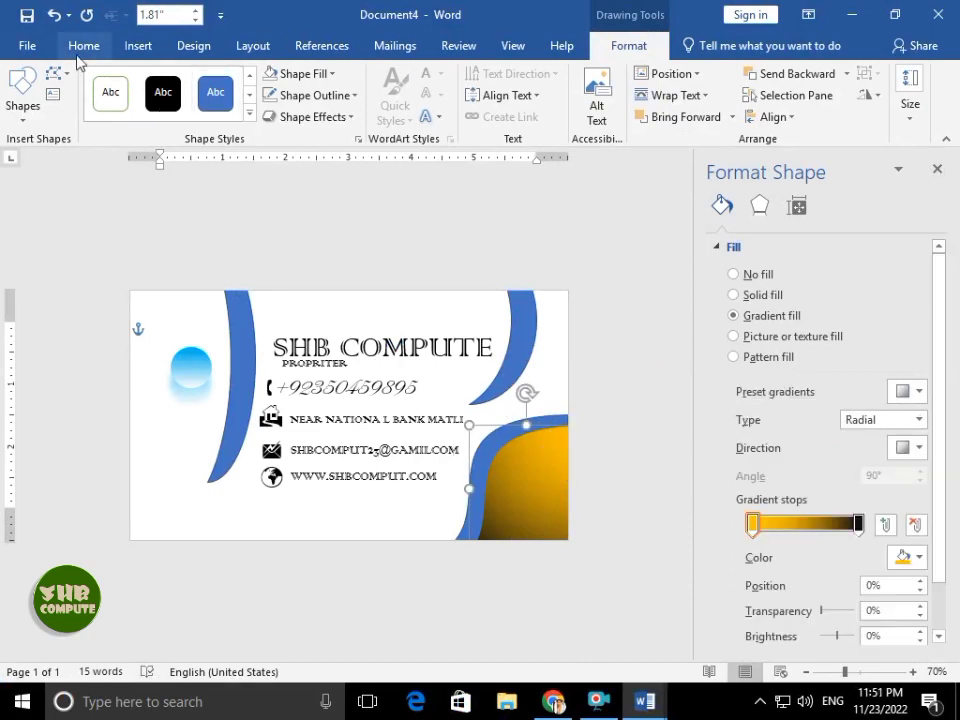
pyautogui.click(84, 45)
pyautogui.click(53, 116)
pyautogui.click(549, 424)
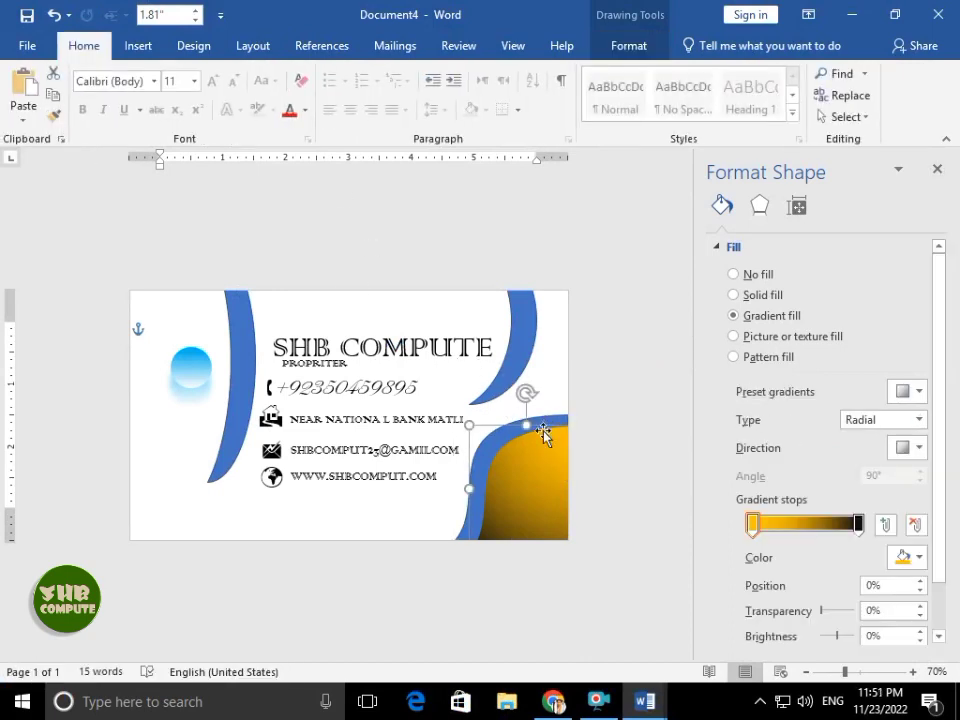
pyautogui.click(53, 116)
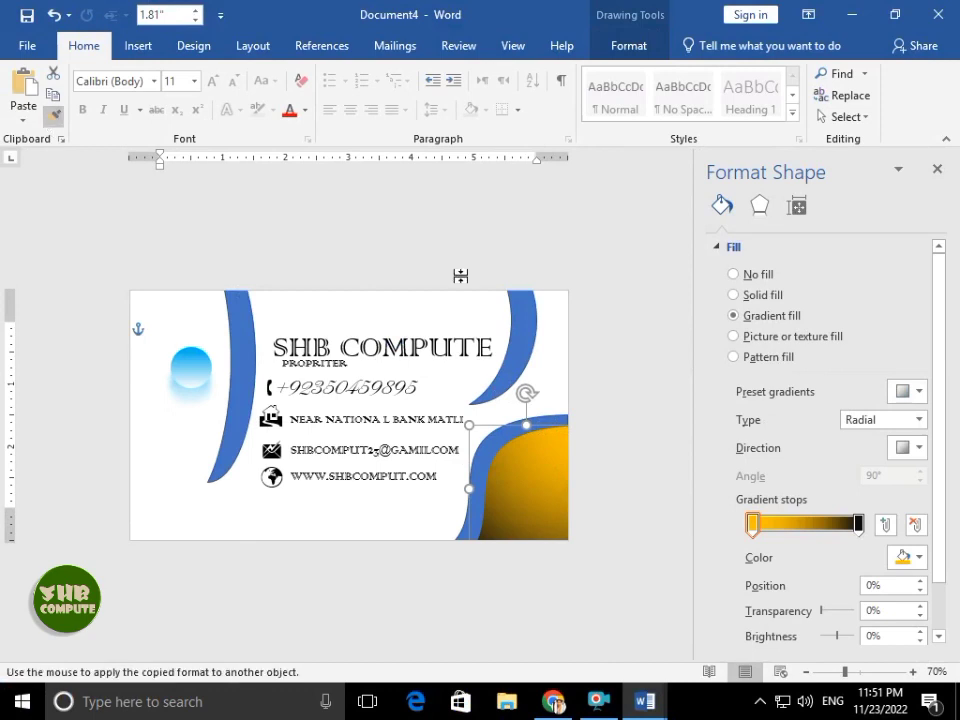
pyautogui.click(546, 424)
# - Rearrange the gradient stops so black starts the gradient and gold ends it
pyautogui.moveTo(858, 524); pyautogui.dragTo(836, 524)
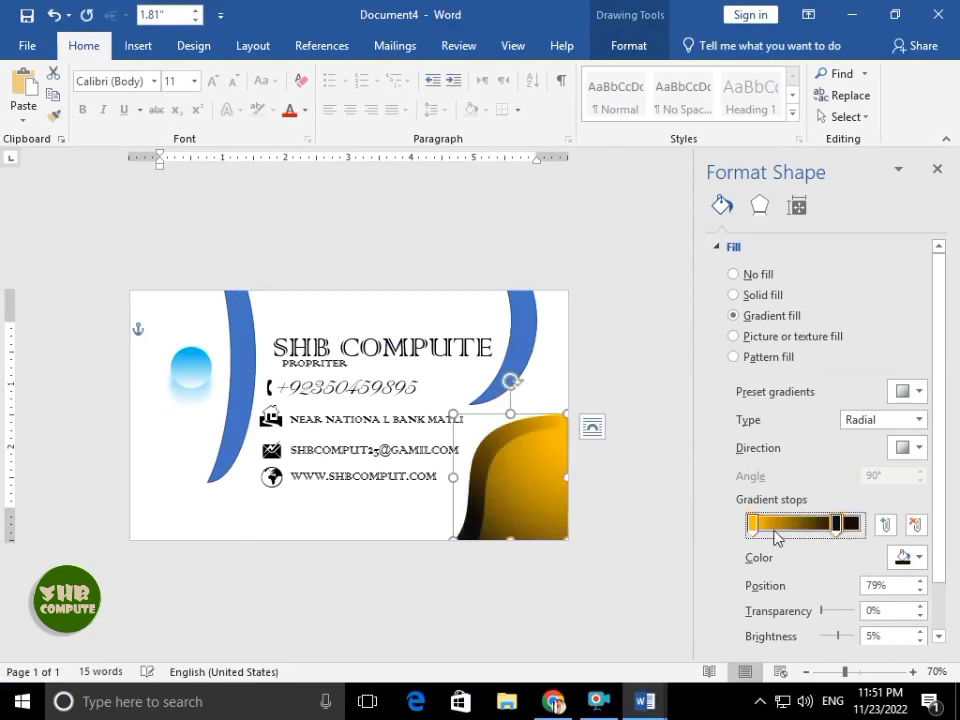
pyautogui.moveTo(764, 530); pyautogui.dragTo(853, 522)
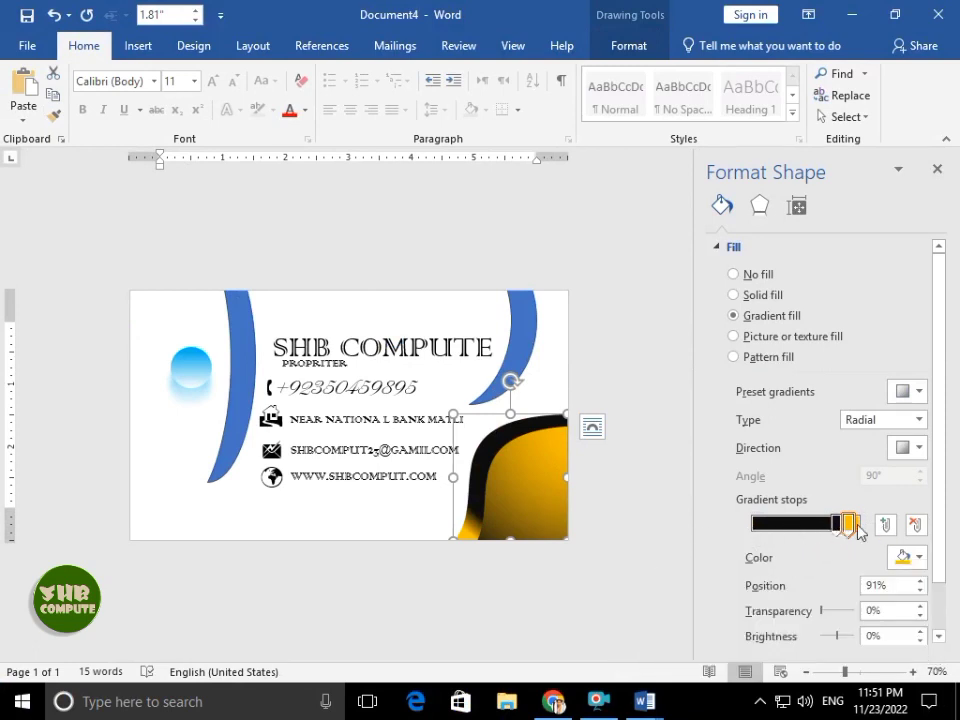
pyautogui.moveTo(840, 533); pyautogui.dragTo(659, 524)
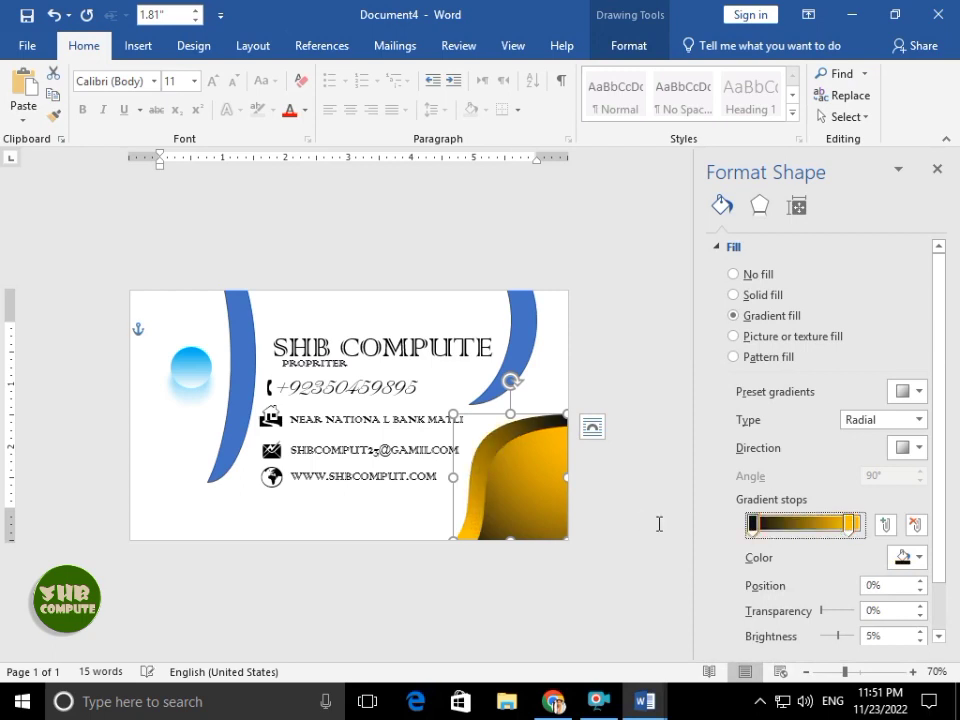
pyautogui.moveTo(849, 528); pyautogui.dragTo(858, 528)
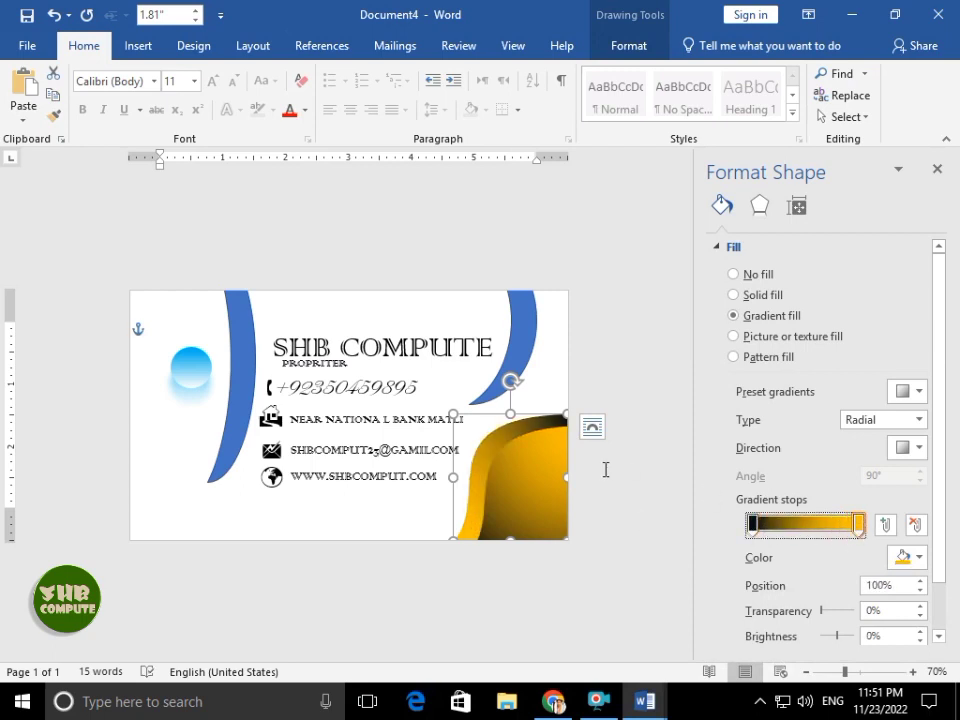
# - Switch the band's gradient type to Linear and close the Format Shape pane
pyautogui.click(919, 420)
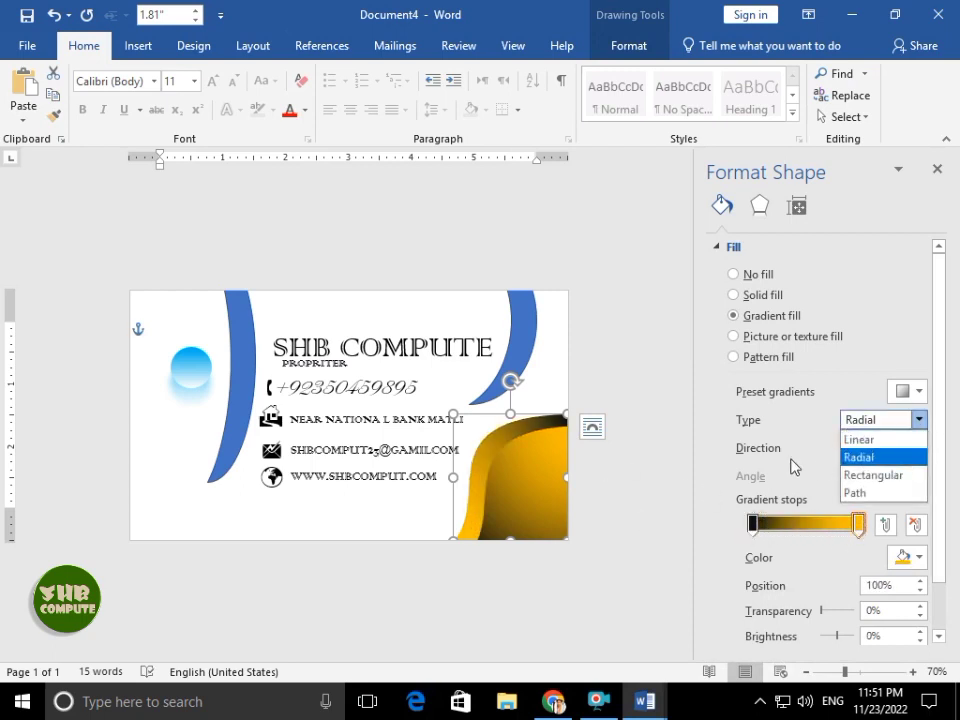
pyautogui.click(910, 447)
pyautogui.click(827, 488)
pyautogui.click(910, 450)
pyautogui.click(920, 484)
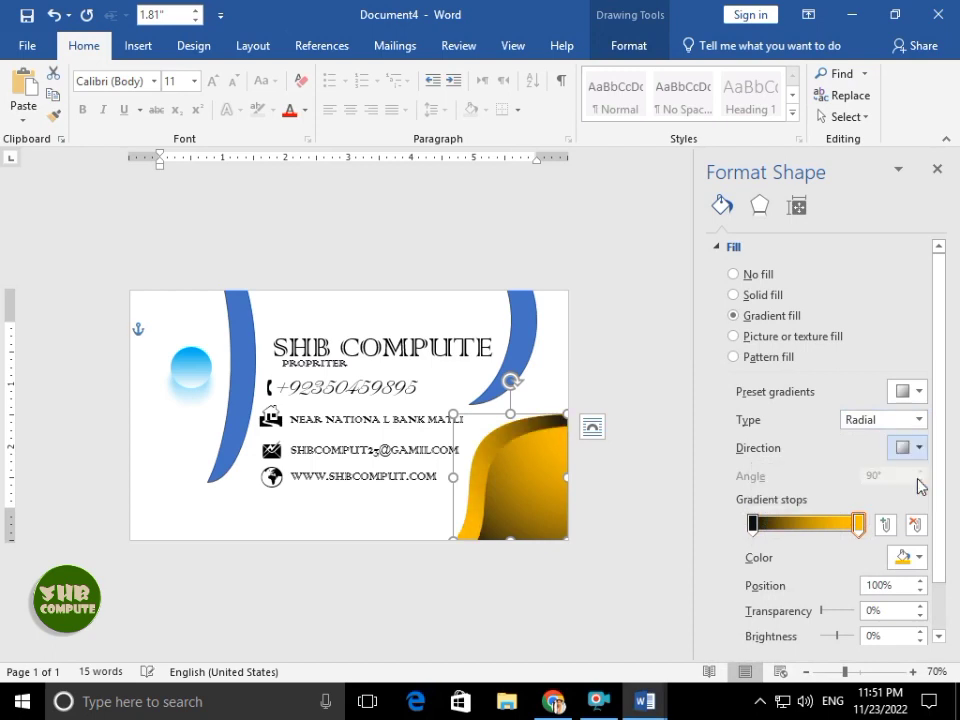
pyautogui.click(866, 534)
pyautogui.click(914, 420)
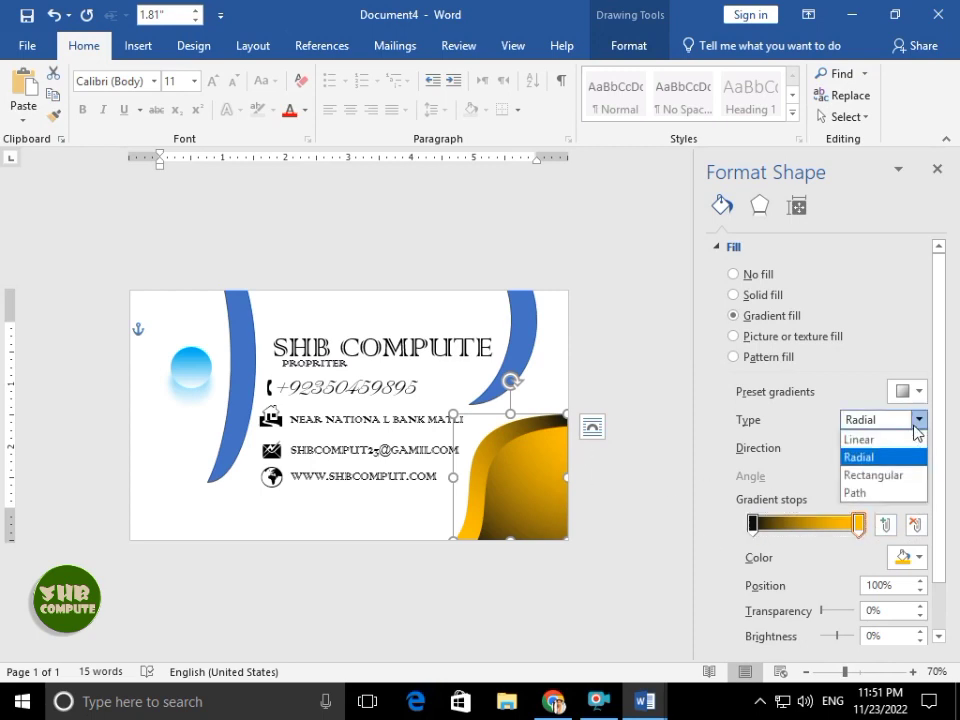
pyautogui.click(884, 457)
pyautogui.click(880, 421)
pyautogui.click(879, 439)
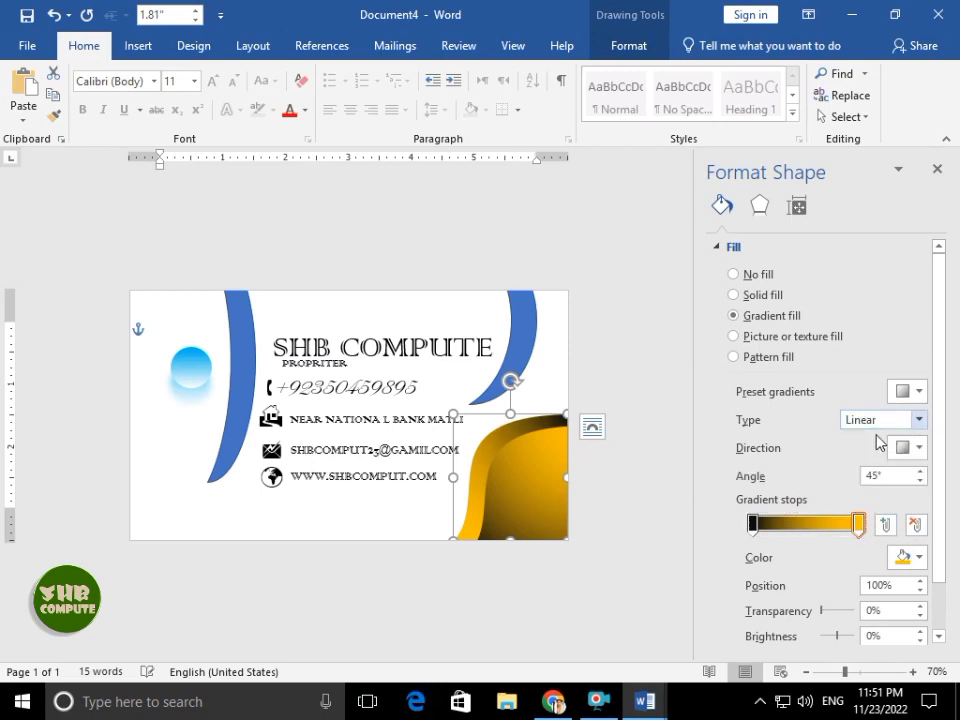
pyautogui.click(937, 169)
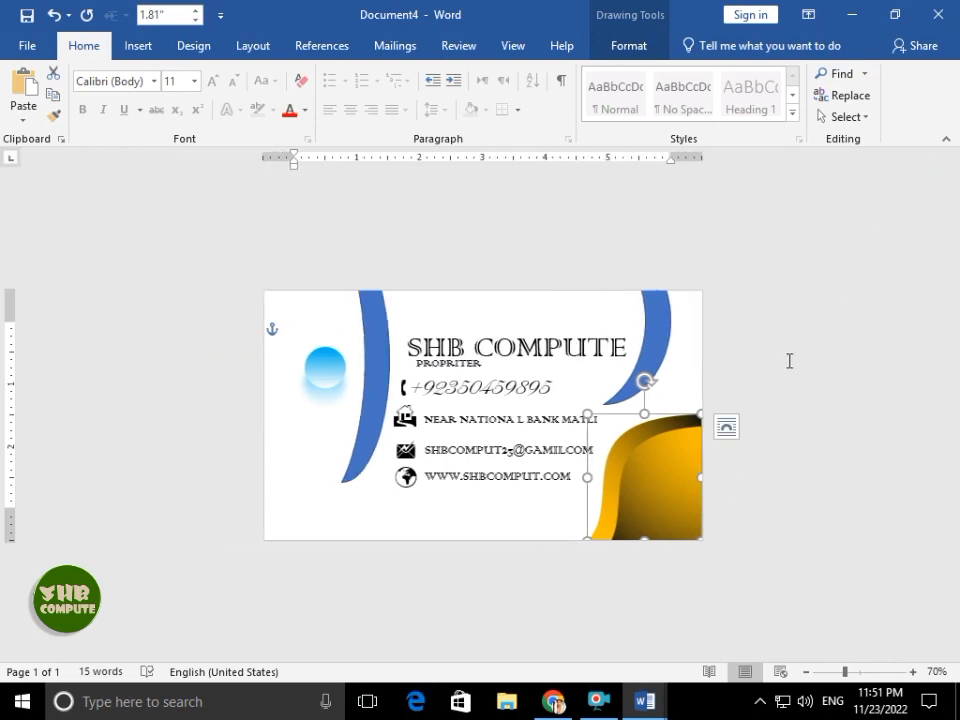
# - Select the top-right and left blue curves
pyautogui.click(789, 360)
pyautogui.click(675, 450)
pyautogui.click(748, 388)
pyautogui.click(665, 343)
pyautogui.click(381, 359)
# - Remove the outline from both blue curves and fill them with white
pyautogui.keyDown('shift'); pyautogui.click(653, 325); pyautogui.keyUp('shift')
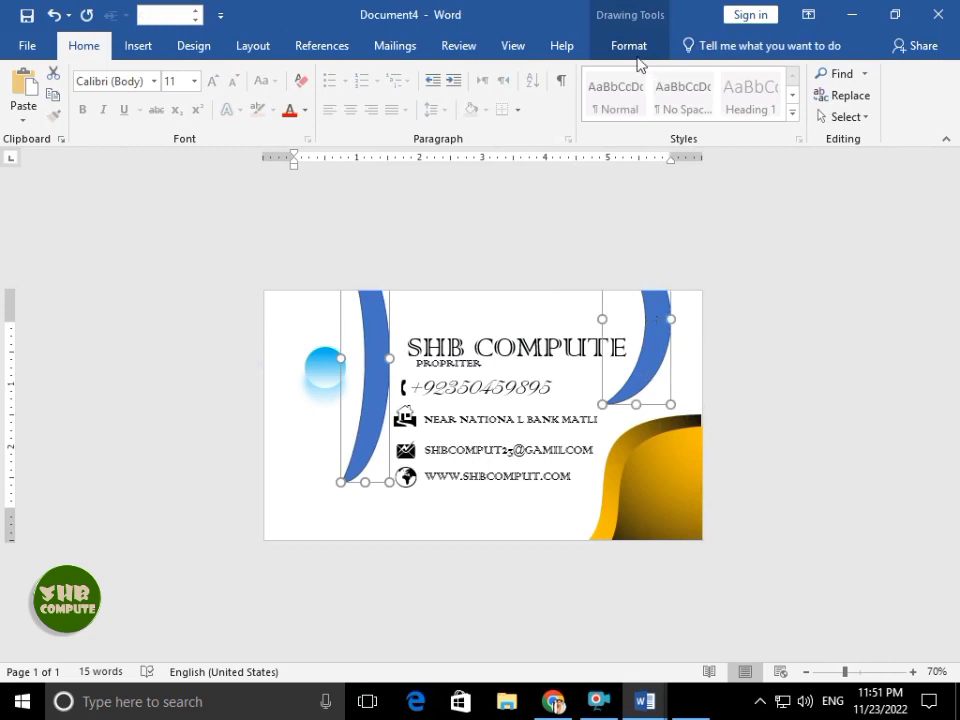
pyautogui.click(630, 46)
pyautogui.click(320, 94)
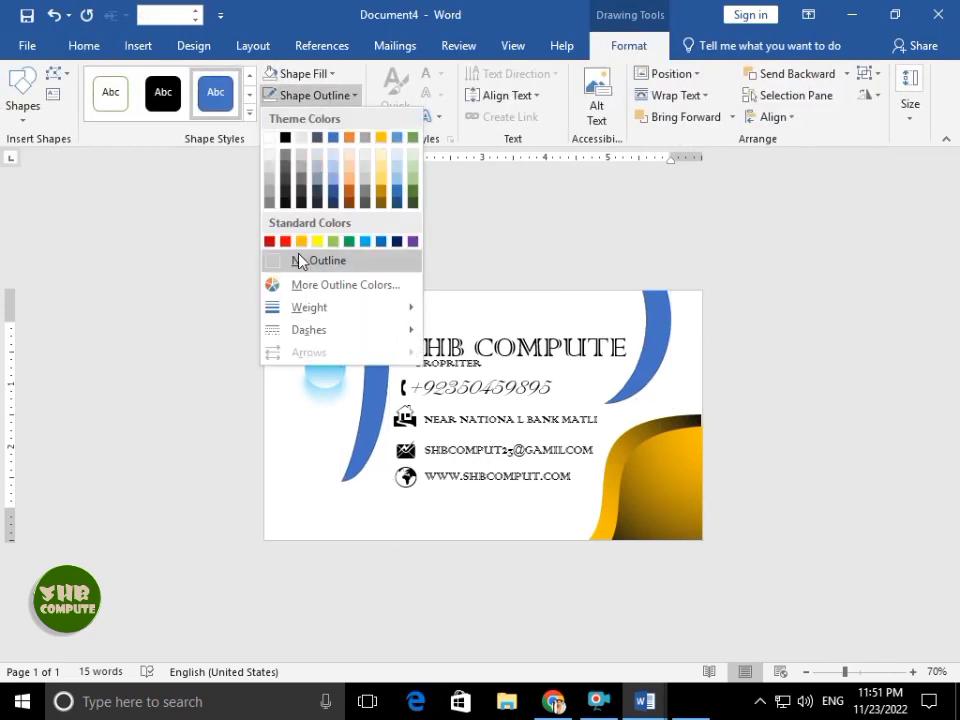
pyautogui.click(272, 259)
pyautogui.click(300, 73)
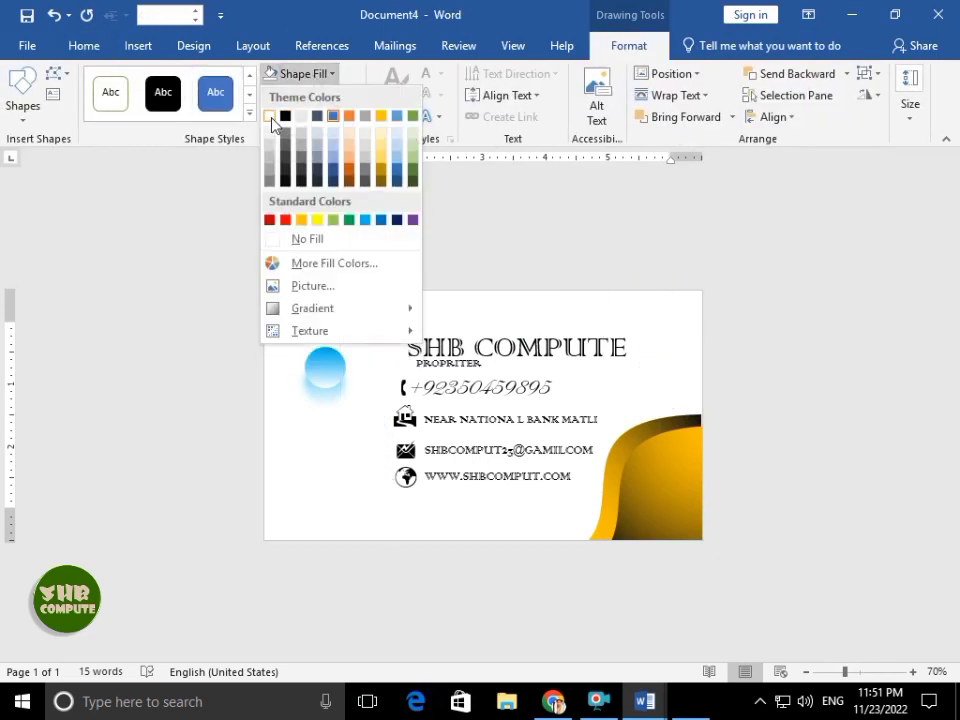
pyautogui.click(270, 117)
# - Give both curves an outer shadow and a 3-D preset effect
pyautogui.click(310, 116)
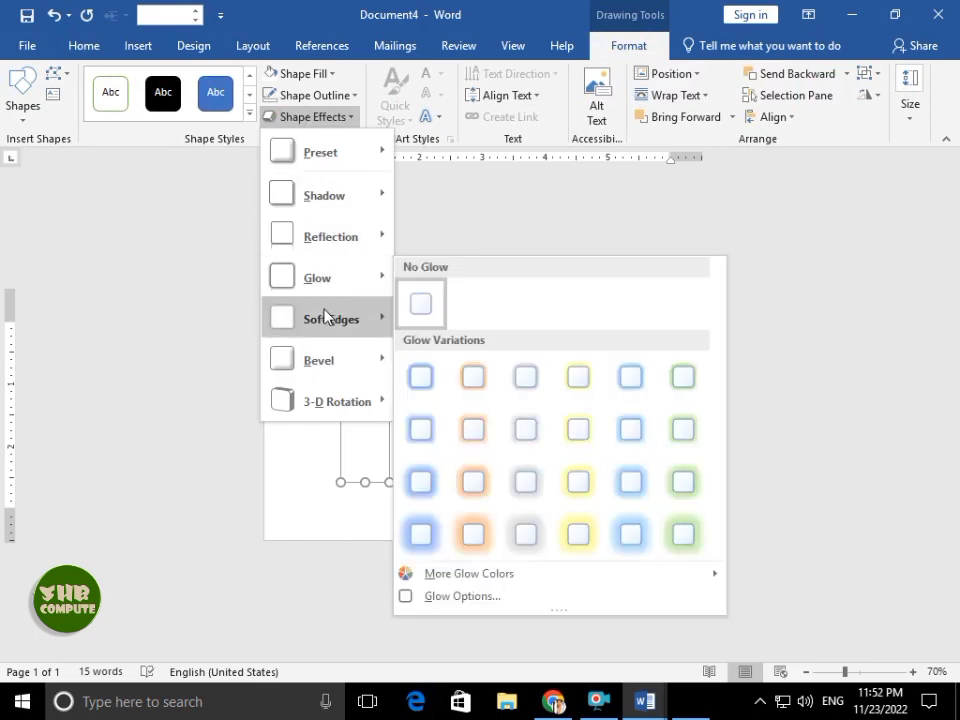
pyautogui.moveTo(337, 216)
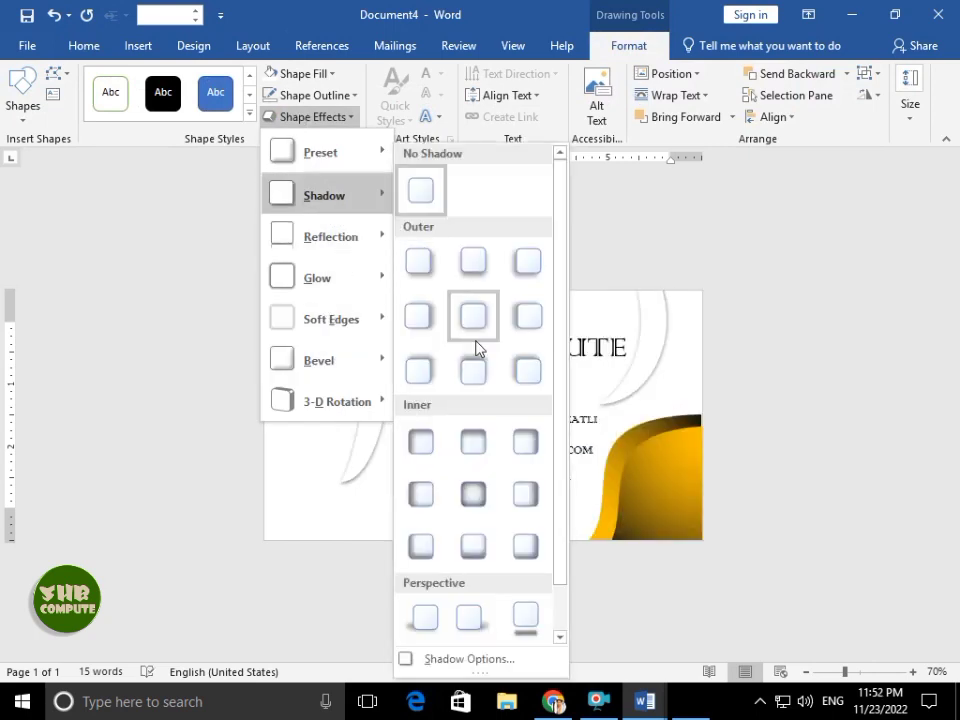
pyautogui.click(428, 338)
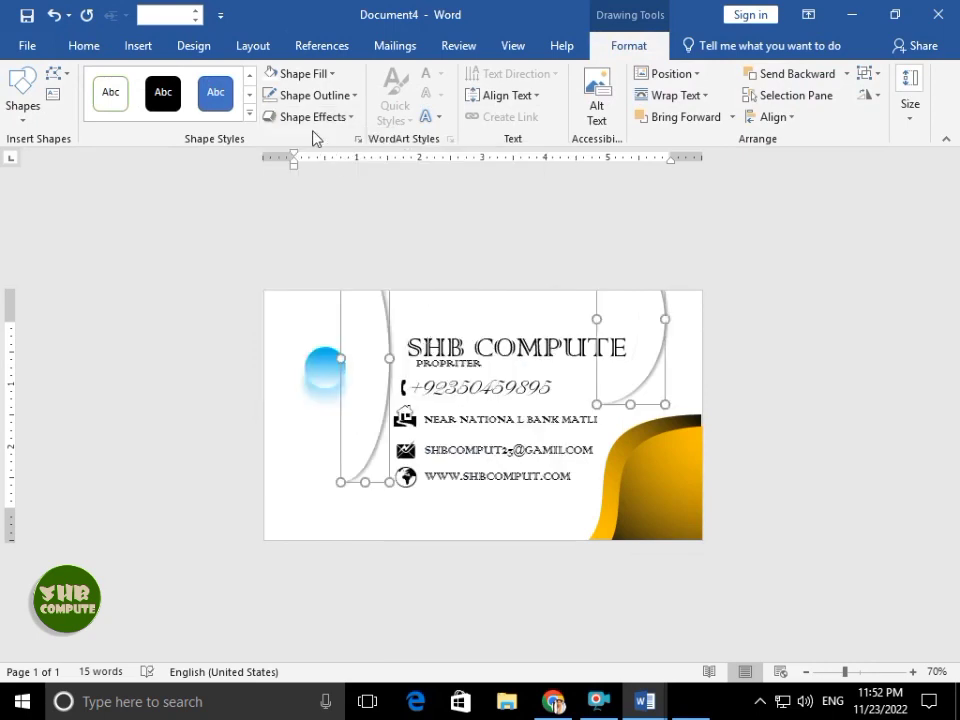
pyautogui.click(285, 117)
pyautogui.moveTo(335, 168)
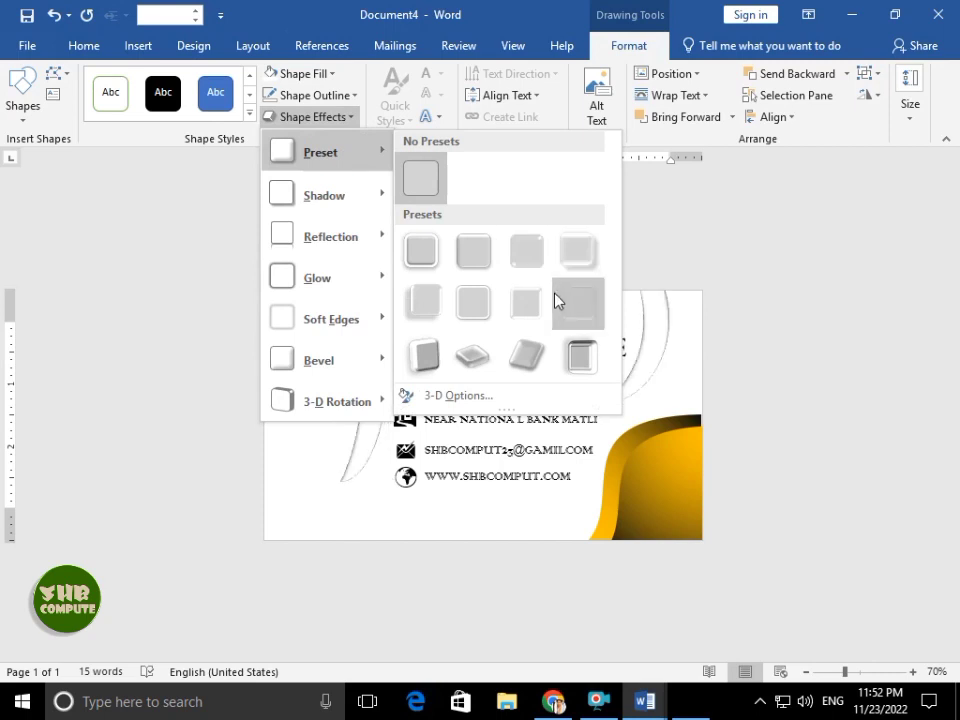
pyautogui.click(422, 354)
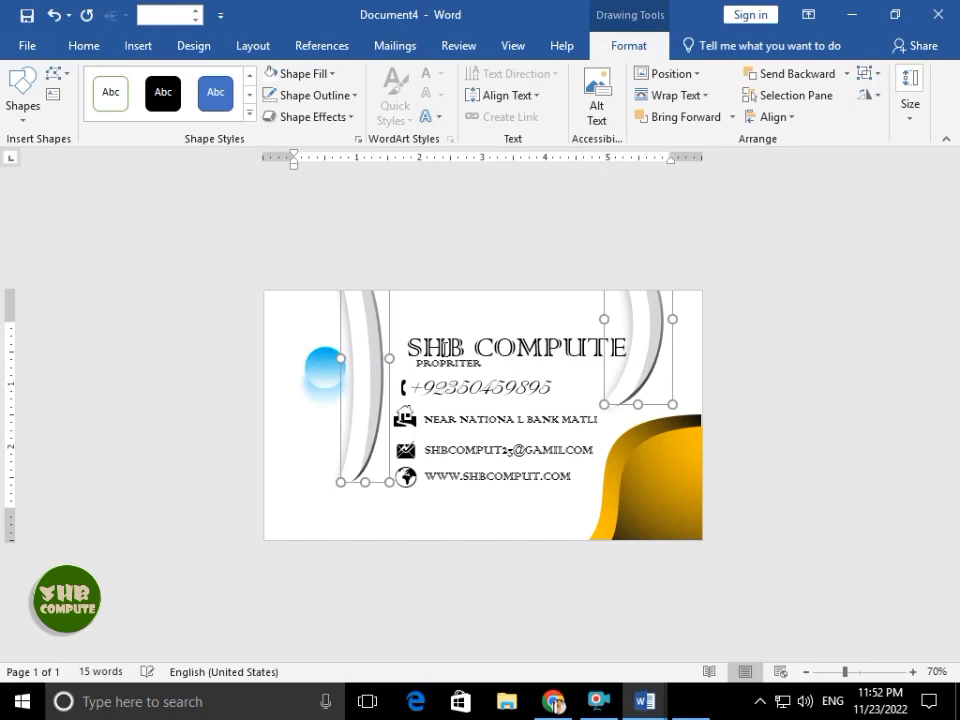
pyautogui.click(300, 117)
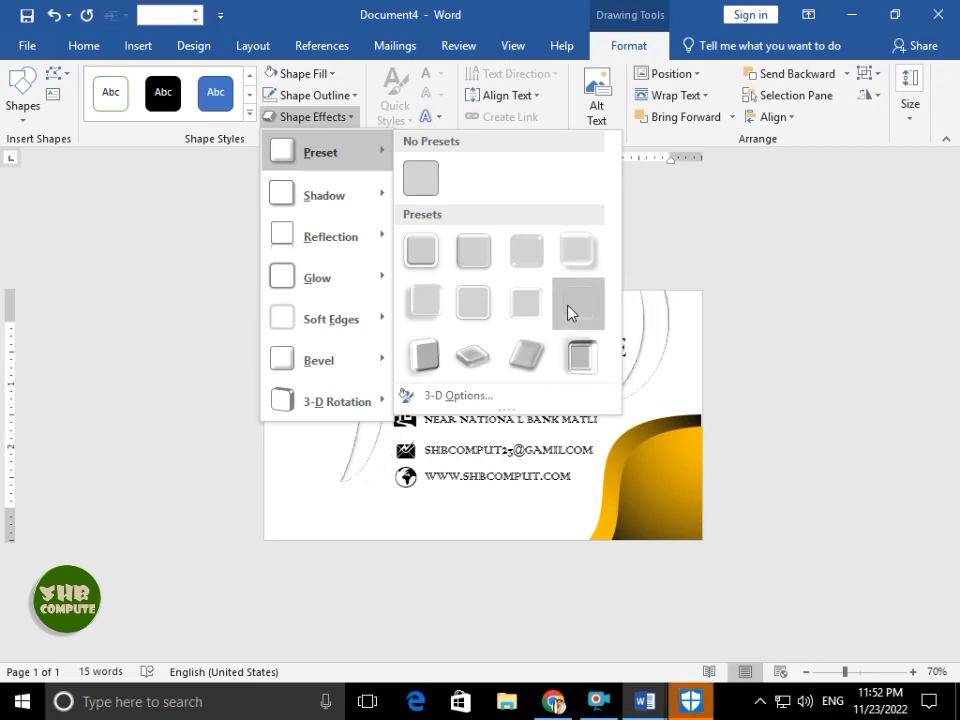
pyautogui.click(578, 318)
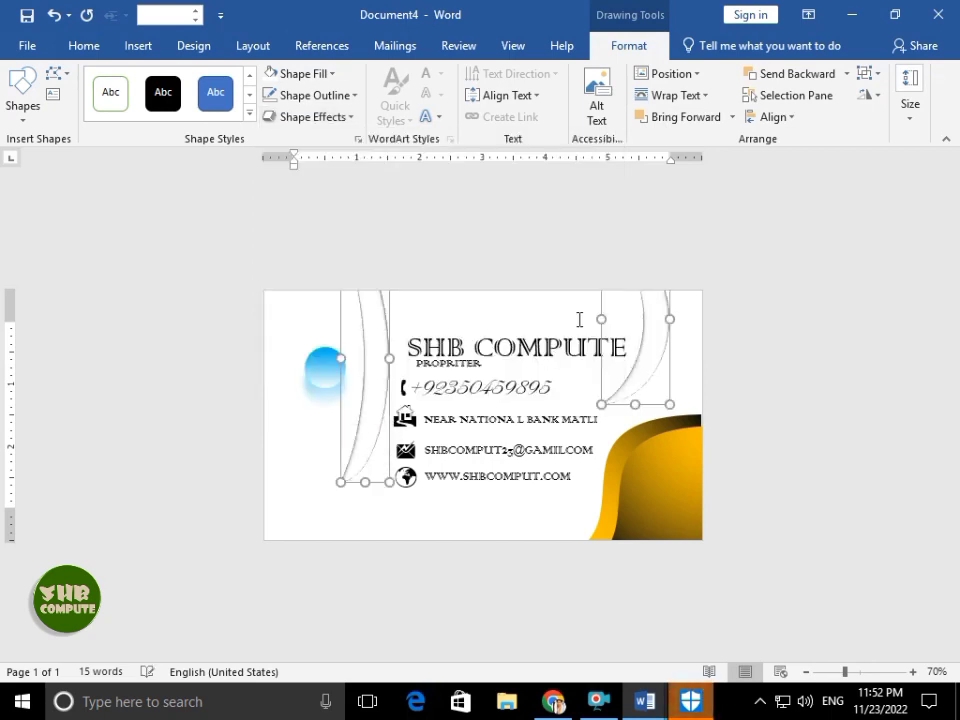
pyautogui.click(586, 222)
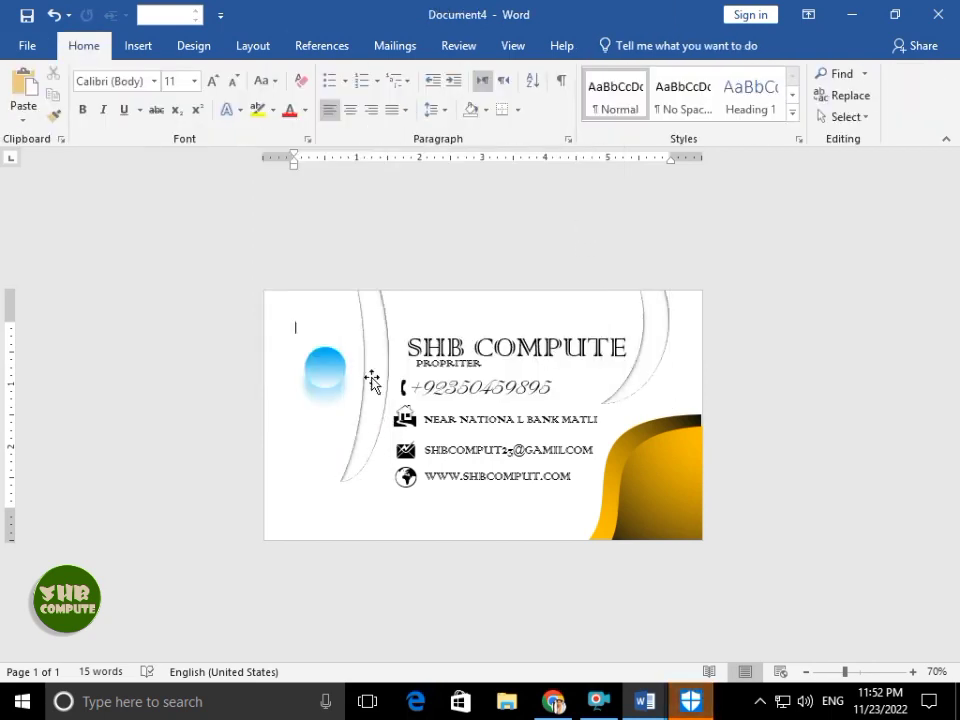
# - Undo the accidental duplicate and move of the left blue circle
pyautogui.moveTo(334, 369)
pyautogui.keyDown('ctrl'); pyautogui.mouseDown()
pyautogui.moveTo(458, 390)
pyautogui.moveTo(474, 486)
pyautogui.moveTo(489, 492)
pyautogui.moveTo(480, 495)
pyautogui.moveTo(484, 514)
pyautogui.moveTo(521, 484)
pyautogui.moveTo(588, 512)
pyautogui.mouseUp(); pyautogui.keyUp('ctrl')
pyautogui.hotkey('ctrl', 'z')
pyautogui.hotkey('ctrl', 'z')
pyautogui.hotkey('ctrl', 'z')
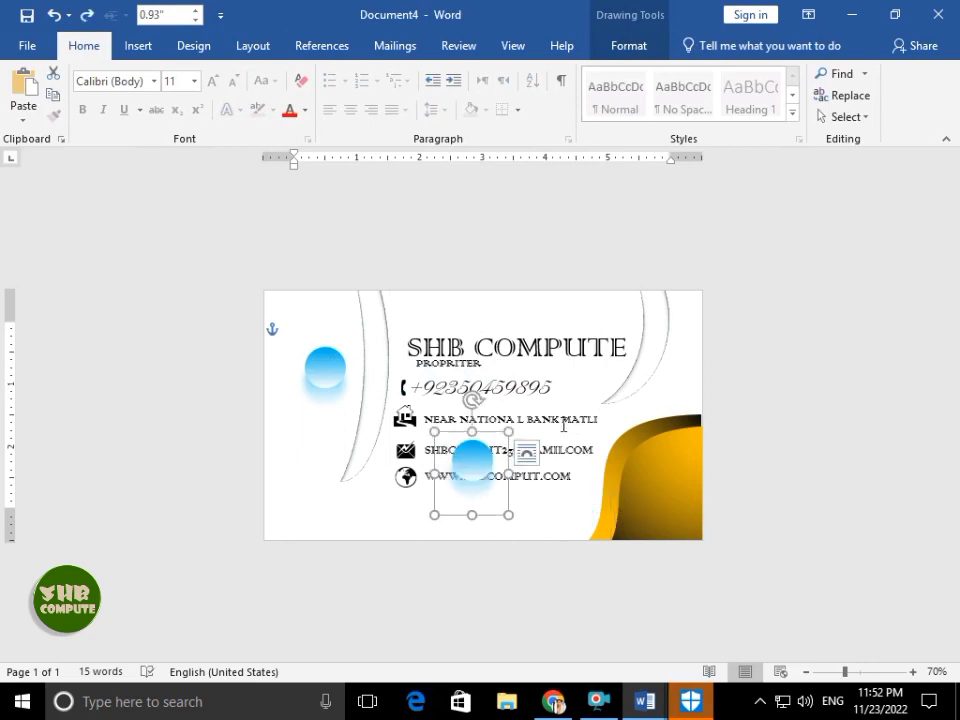
pyautogui.hotkey('ctrl', 'z')
pyautogui.hotkey('ctrl', 'z')
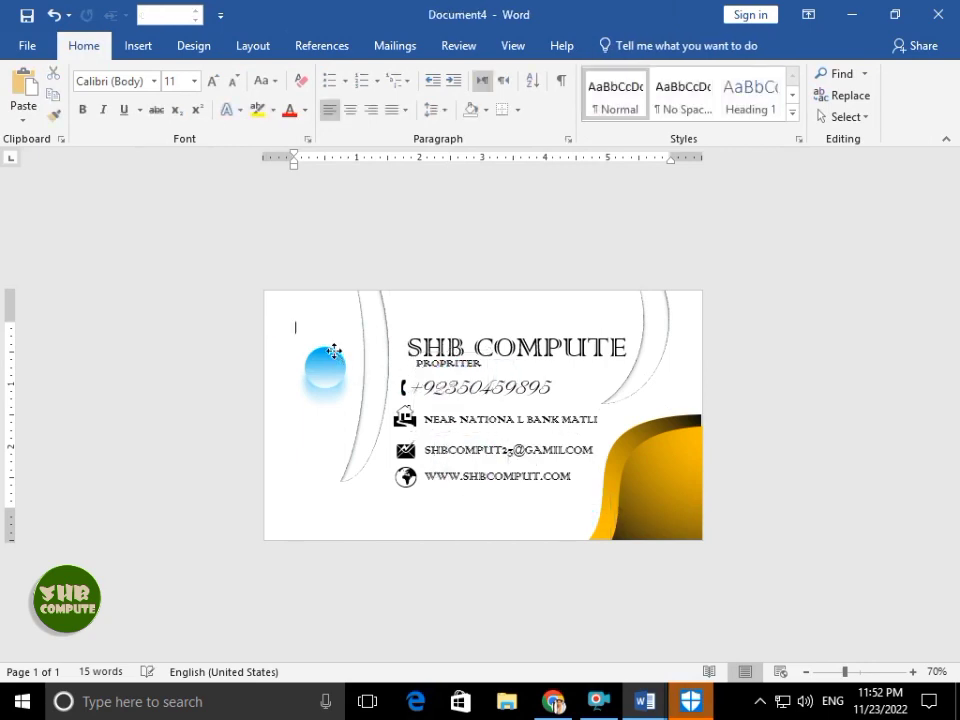
pyautogui.click(332, 358)
pyautogui.hotkey('ctrl', 'z')
# - Give the circle a gold gradient fill and adjust its gradient stops
pyautogui.click(629, 45)
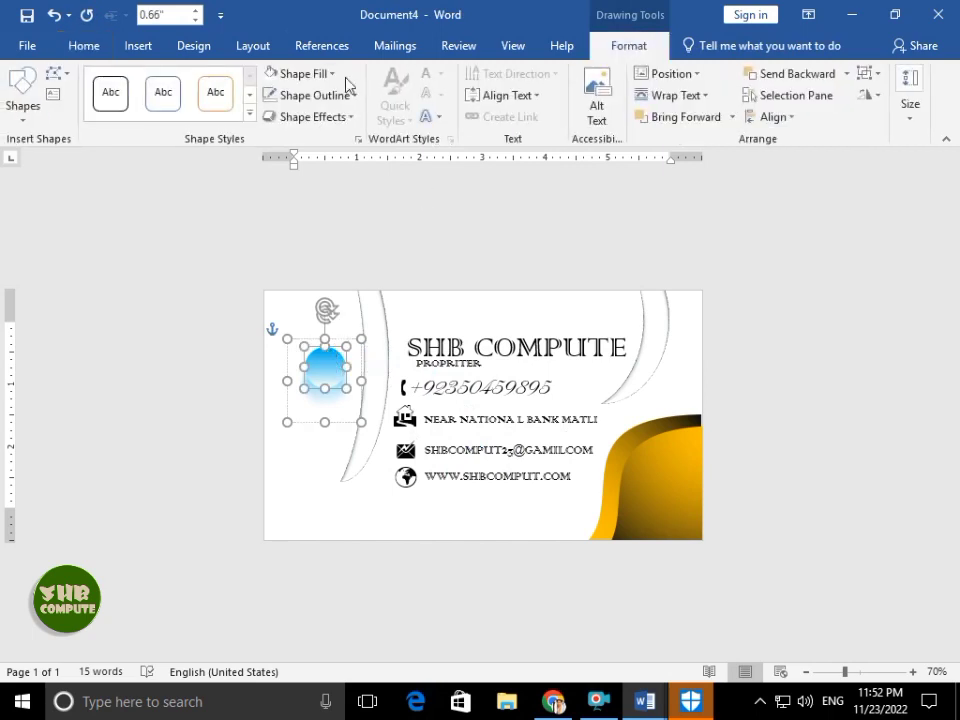
pyautogui.click(303, 73)
pyautogui.moveTo(328, 310)
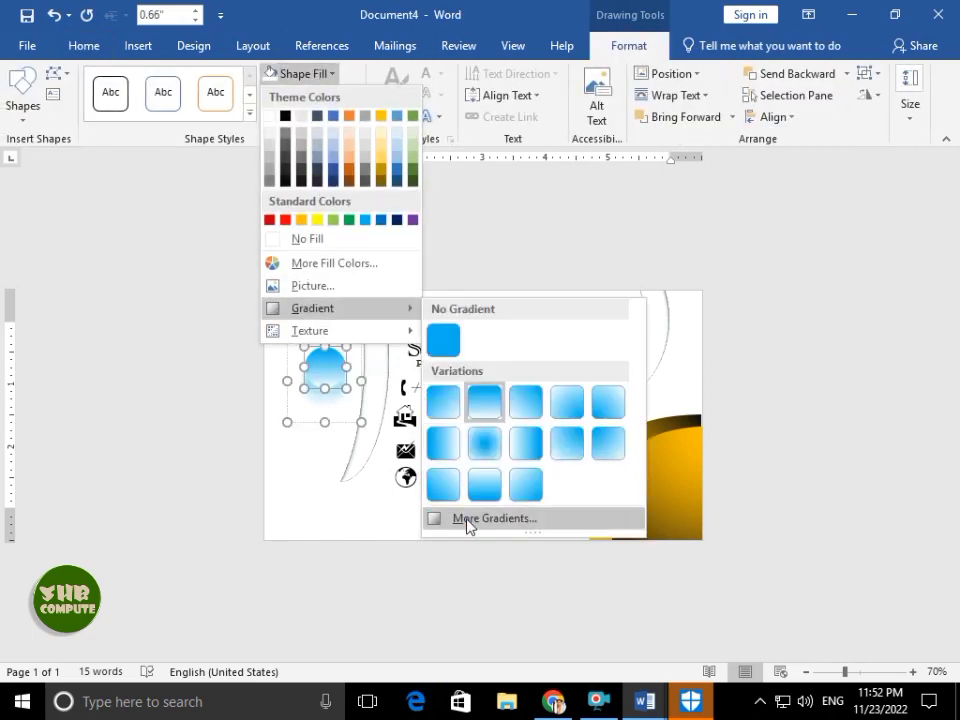
pyautogui.click(470, 519)
pyautogui.click(906, 557)
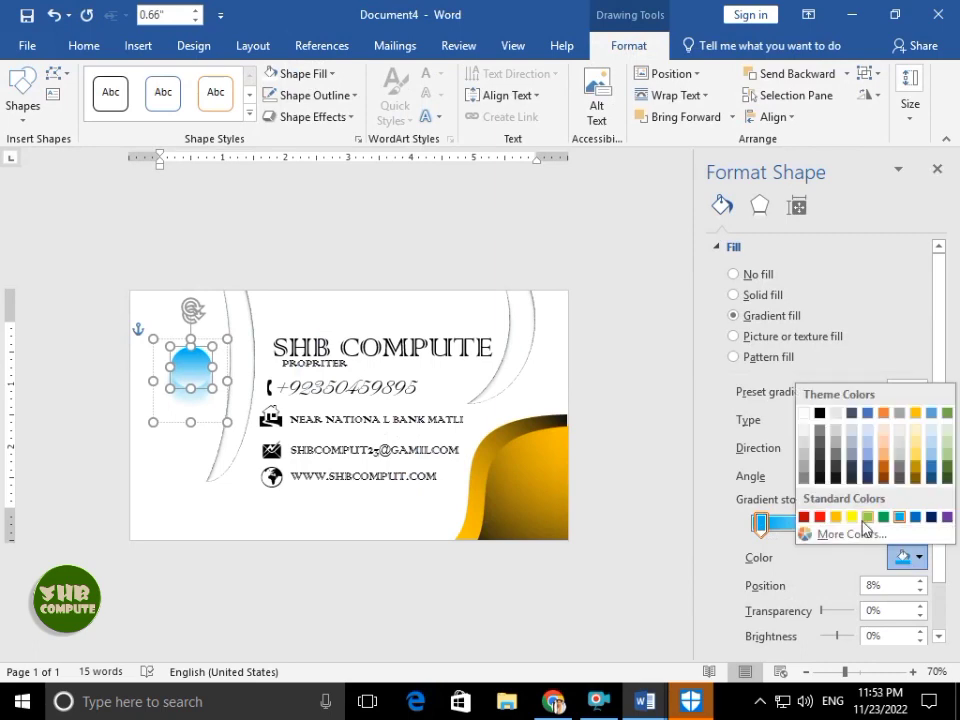
pyautogui.click(911, 476)
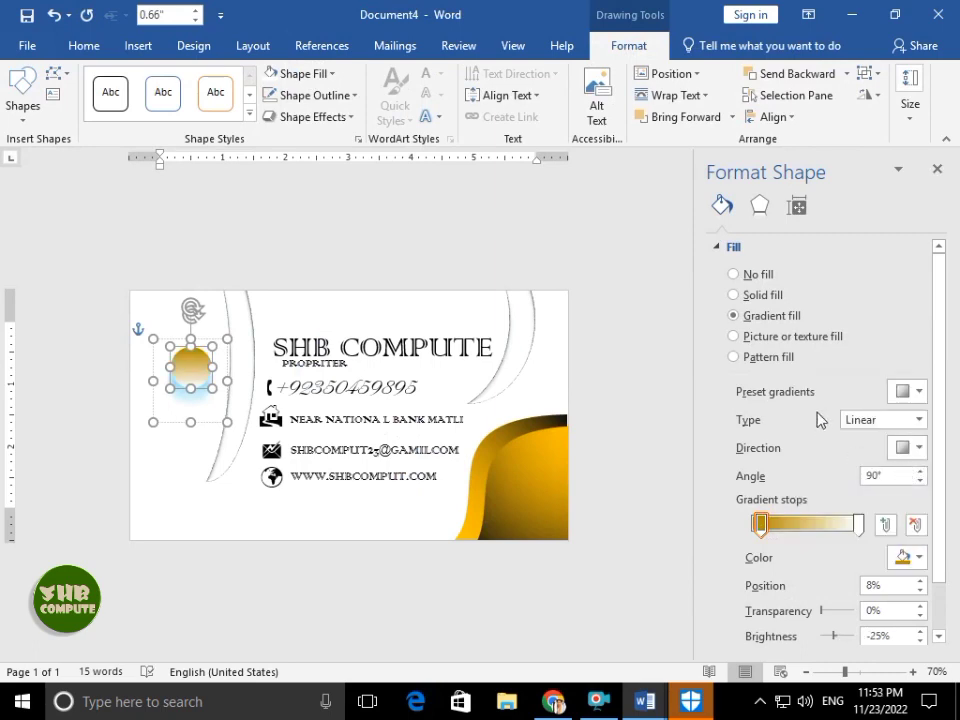
pyautogui.moveTo(770, 527); pyautogui.dragTo(727, 527)
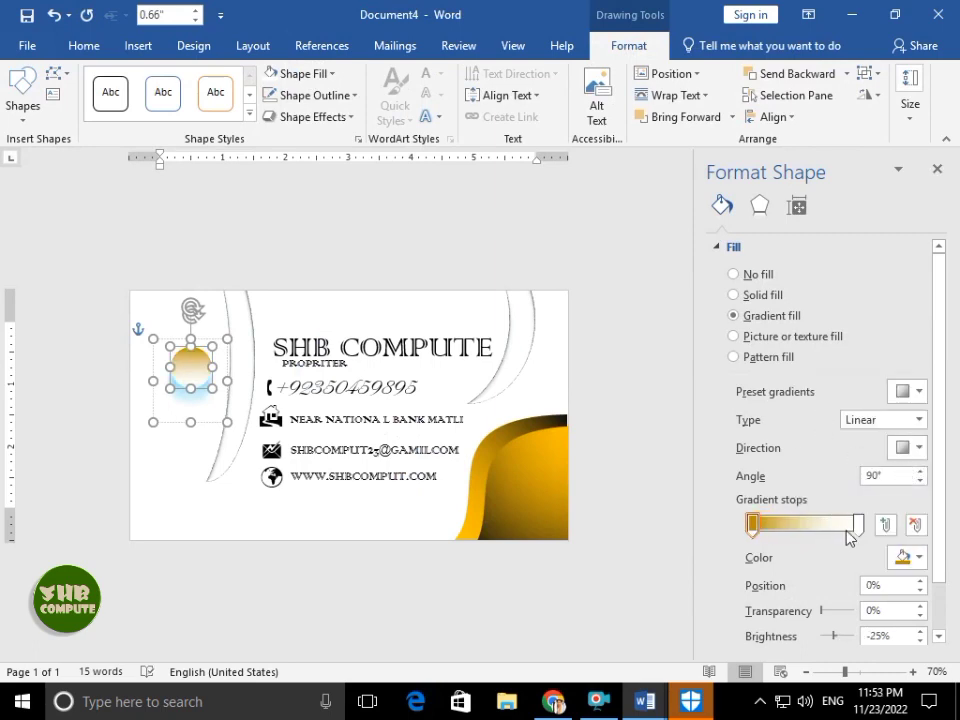
pyautogui.moveTo(856, 533); pyautogui.dragTo(853, 525)
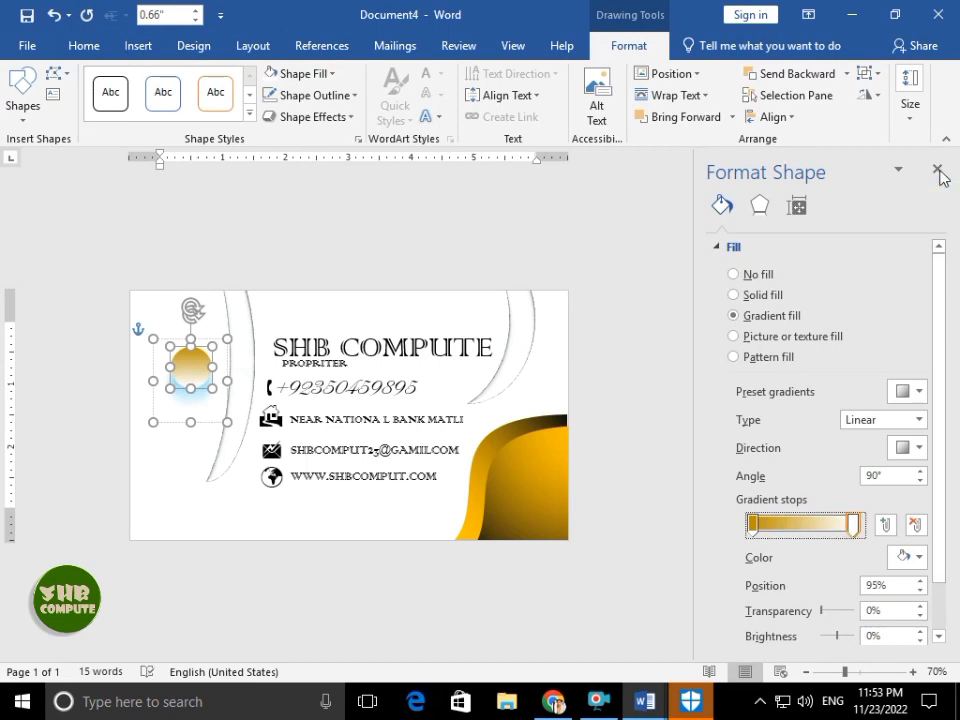
pyautogui.click(937, 169)
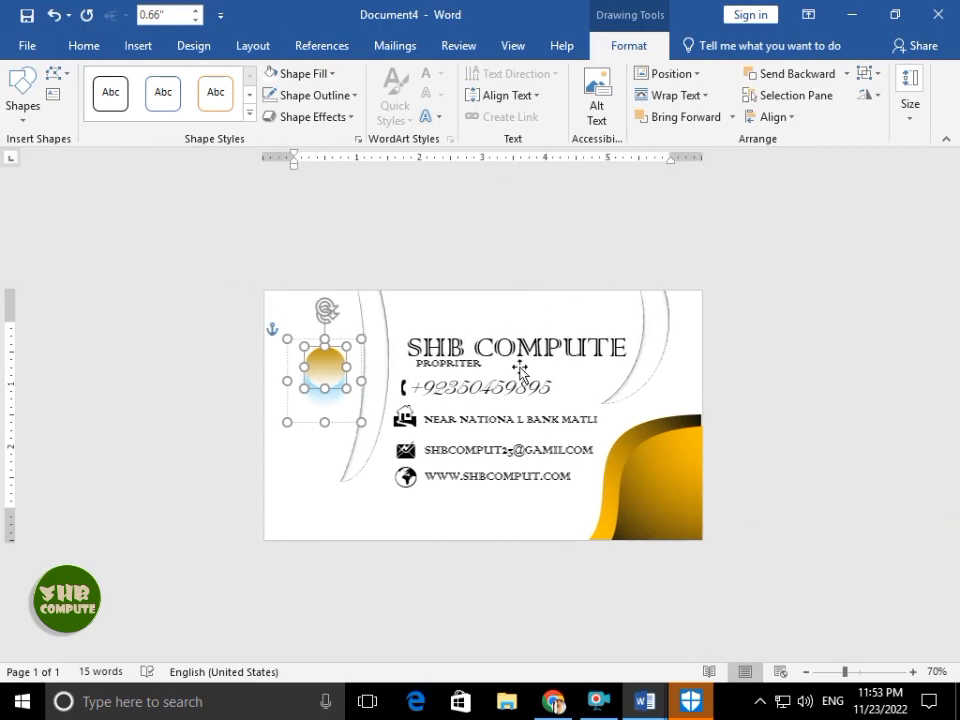
# - Fill the remaining blue with gold and paste a copy of the gold circle
pyautogui.click(311, 75)
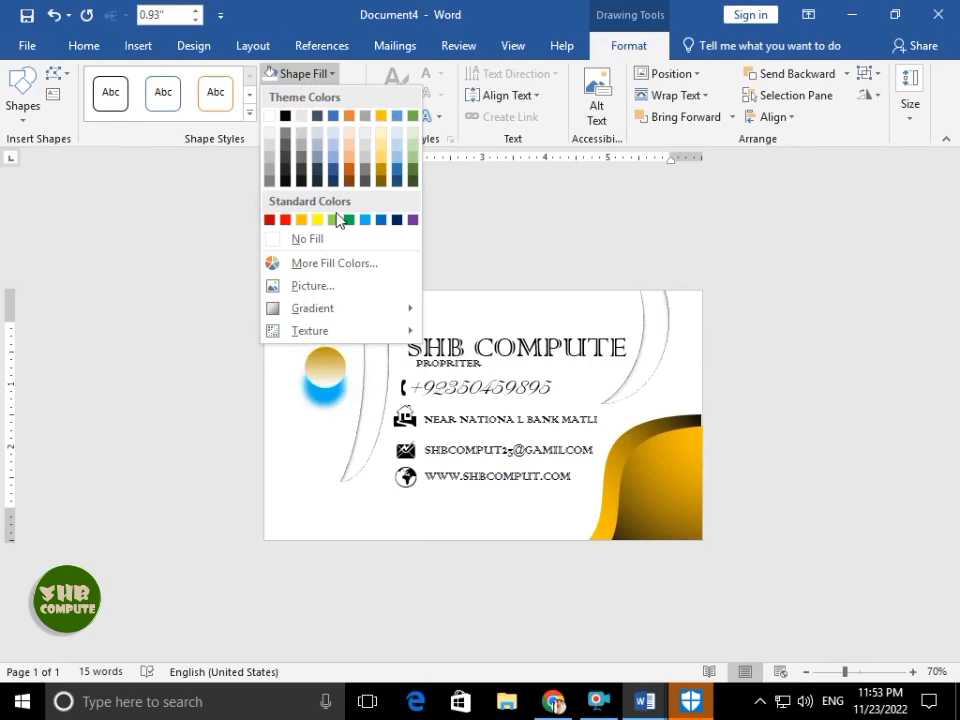
pyautogui.click(384, 158)
pyautogui.click(326, 398)
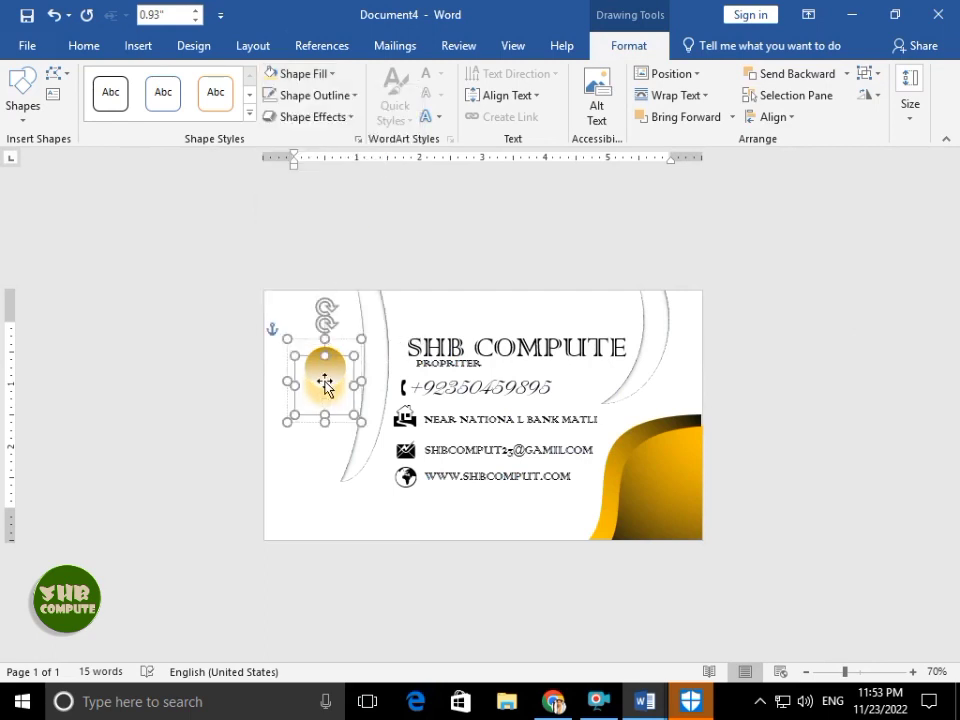
pyautogui.click(345, 345)
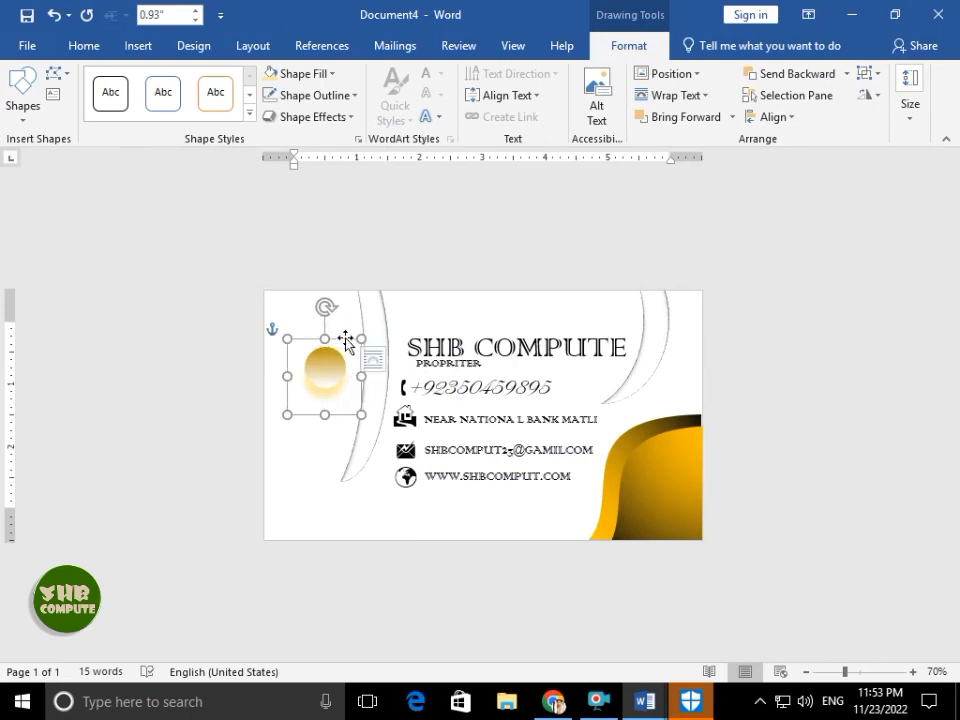
pyautogui.hotkey('ctrl', 'v')
# - Place resized gold circle copies, sending one behind the SHB COMPUTE title
pyautogui.moveTo(343, 369); pyautogui.dragTo(425, 480)
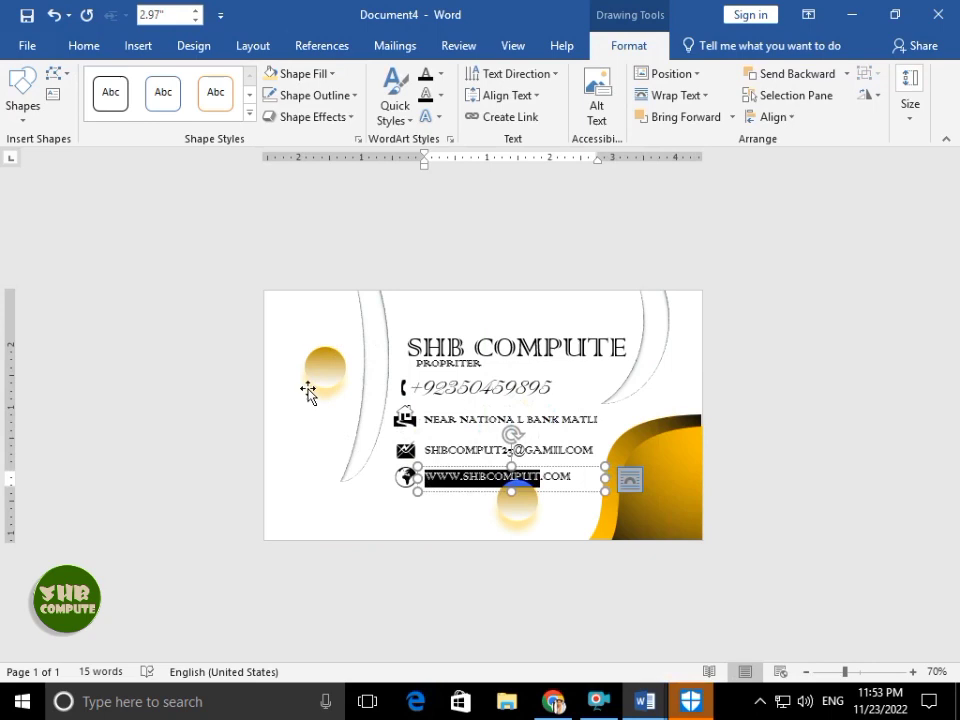
pyautogui.click(334, 359)
pyautogui.moveTo(336, 345); pyautogui.dragTo(306, 441)
pyautogui.moveTo(360, 514); pyautogui.dragTo(700, 470)
pyautogui.moveTo(619, 386); pyautogui.dragTo(572, 346)
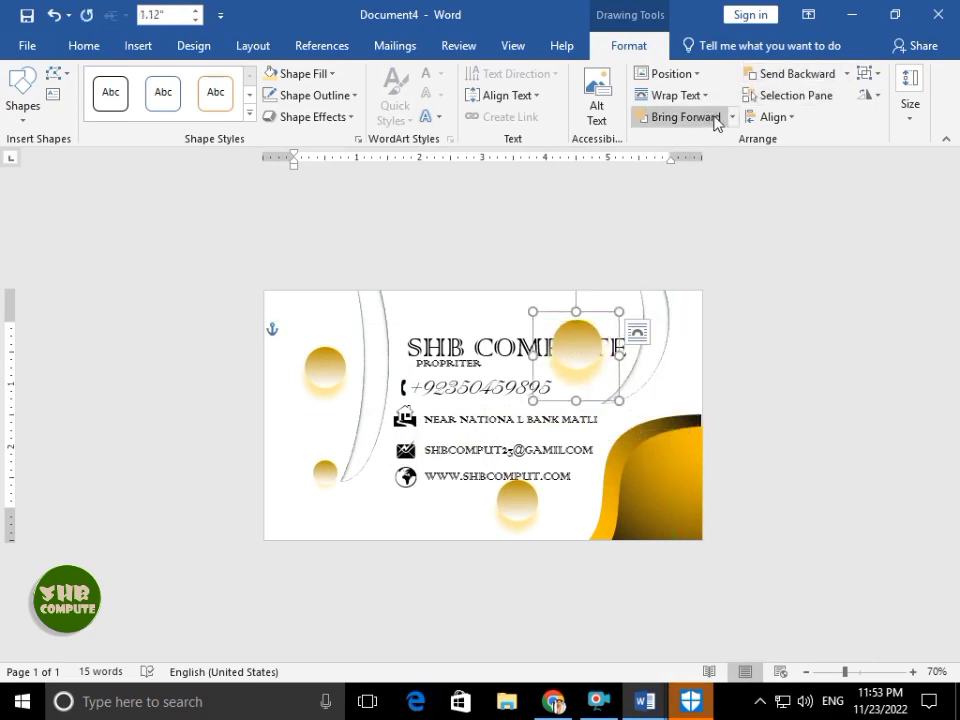
pyautogui.click(846, 73)
pyautogui.click(767, 121)
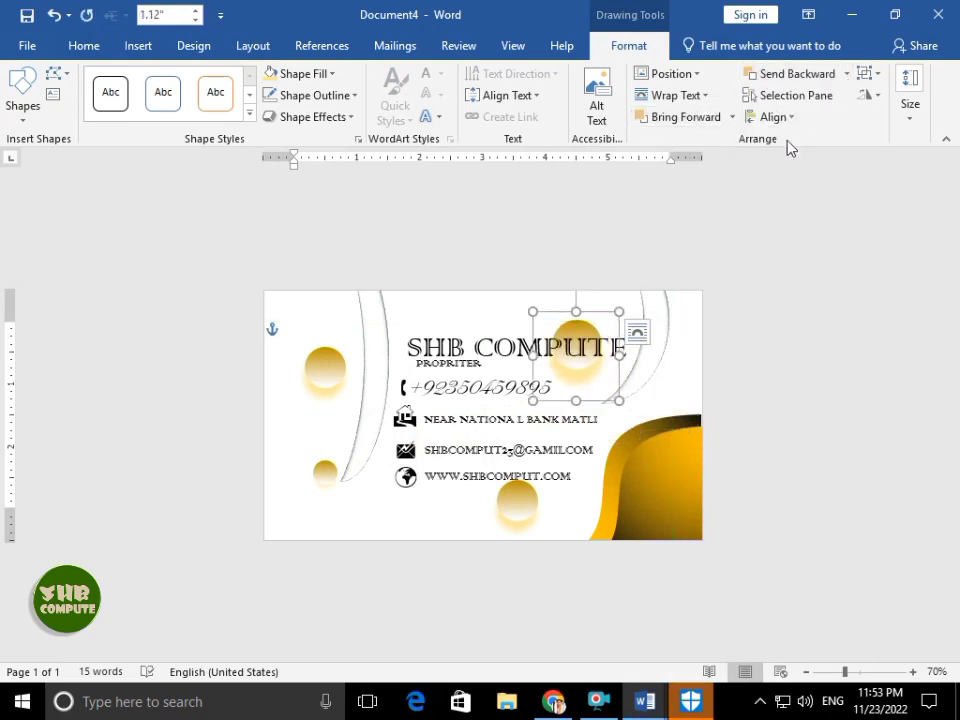
pyautogui.click(544, 317)
# - Scatter more gold circle copies at the lower left, top, bottom and right edge
pyautogui.click(512, 480)
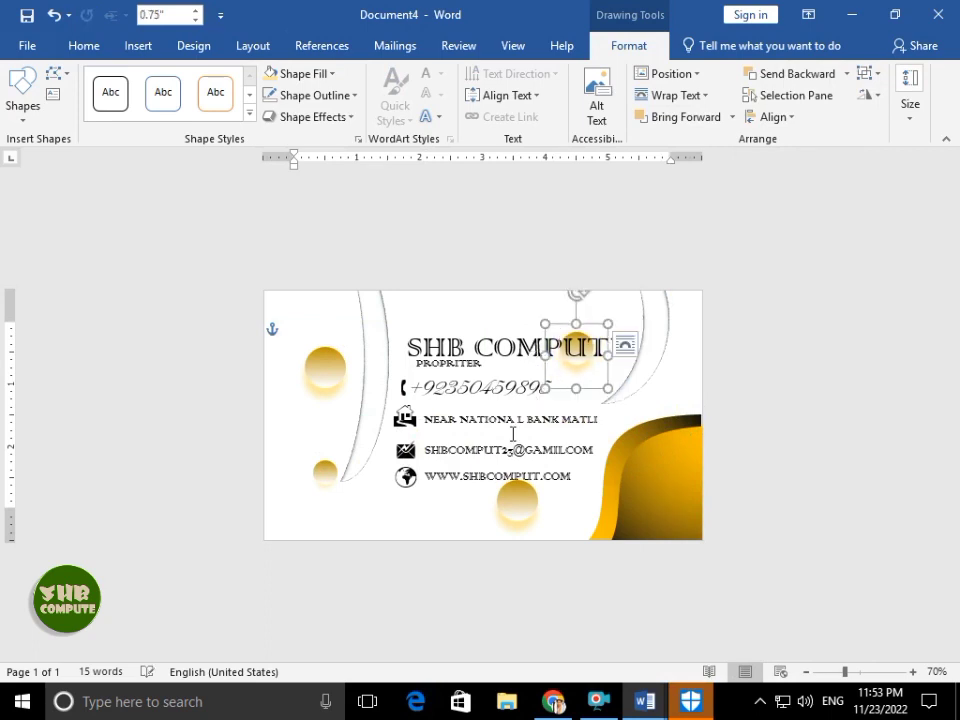
pyautogui.moveTo(513, 484); pyautogui.dragTo(355, 349)
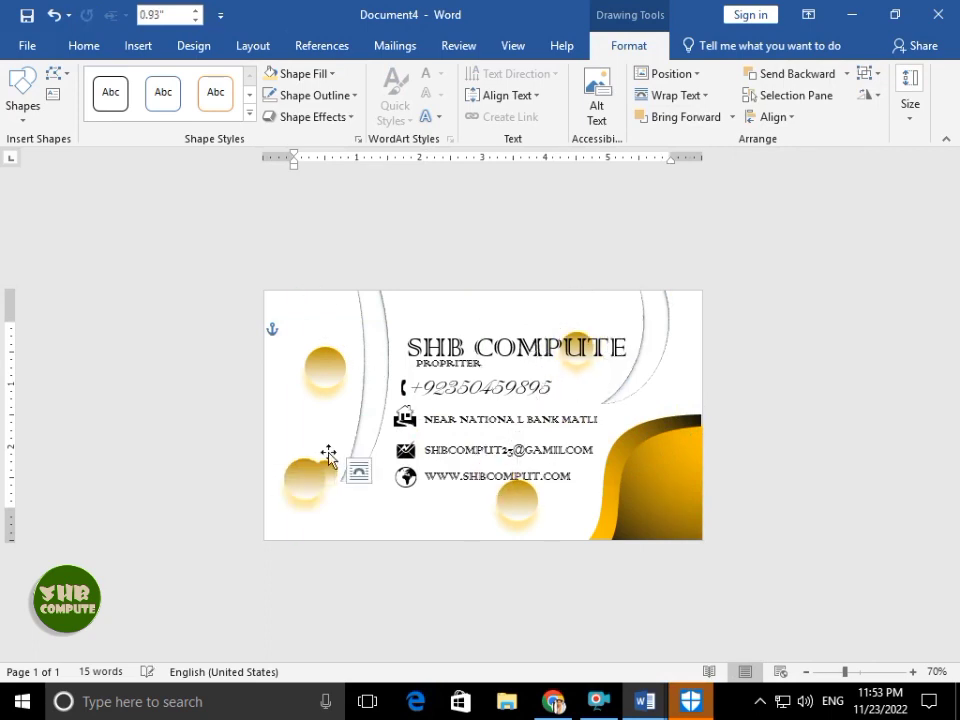
pyautogui.moveTo(328, 455); pyautogui.dragTo(319, 456)
pyautogui.moveTo(320, 360); pyautogui.dragTo(319, 310)
pyautogui.click(450, 351)
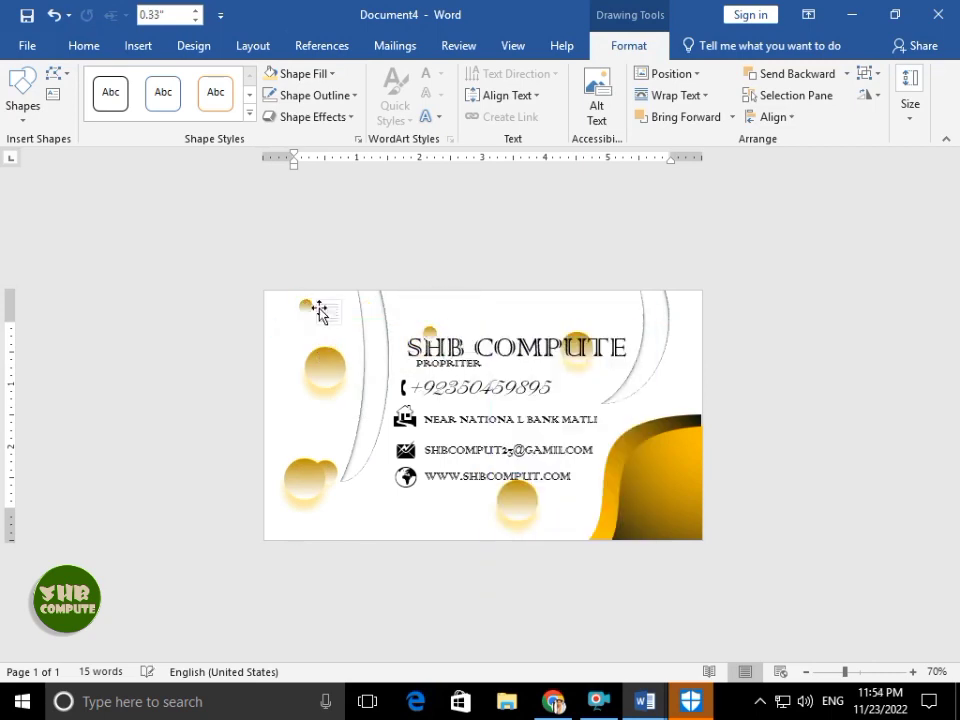
pyautogui.click(453, 307)
pyautogui.moveTo(393, 304); pyautogui.dragTo(675, 385)
pyautogui.click(422, 309)
pyautogui.click(401, 523)
pyautogui.click(583, 328)
# - Nudge the SHB COMPUTE title down, then back up into place
pyautogui.click(579, 356)
pyautogui.click(580, 375)
pyautogui.moveTo(590, 330); pyautogui.dragTo(587, 348)
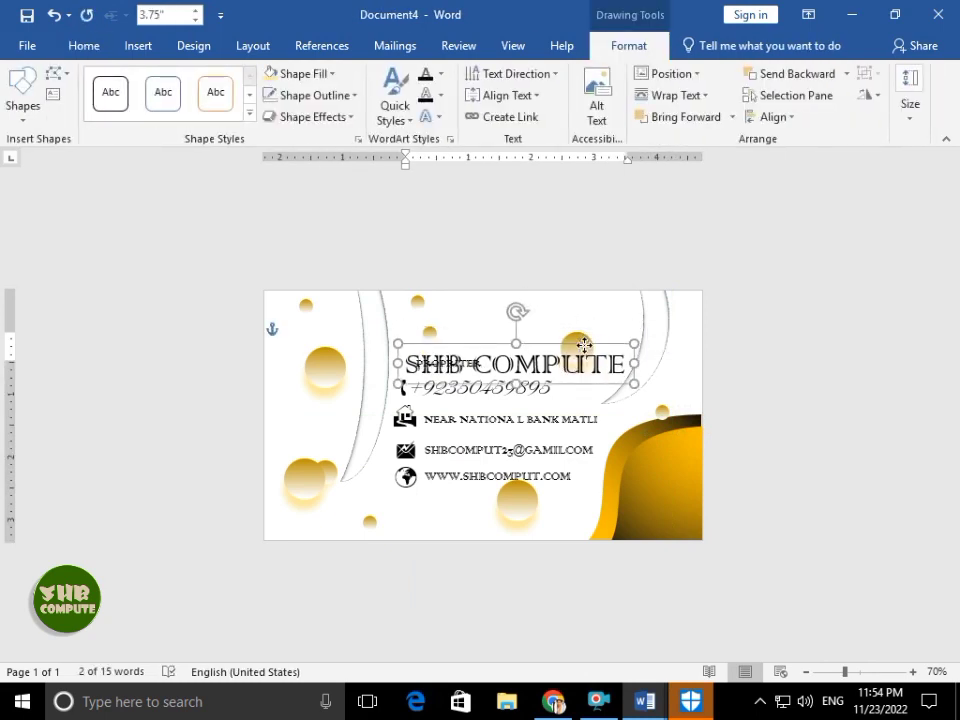
pyautogui.click(589, 333)
pyautogui.click(580, 338)
pyautogui.press('ctrl')
pyautogui.click(590, 323)
pyautogui.click(562, 348)
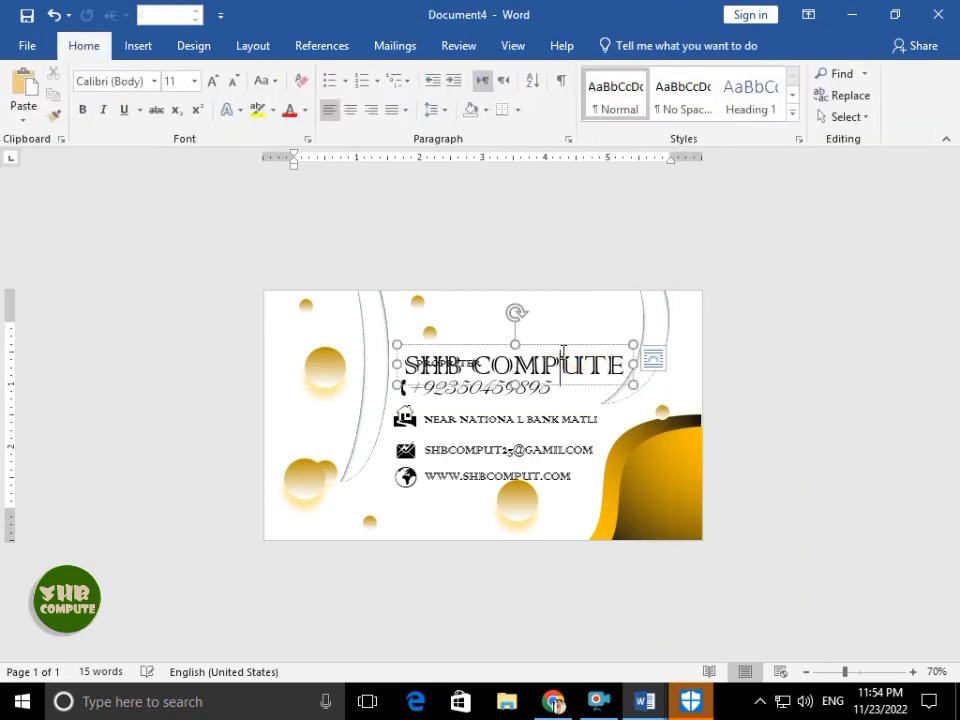
pyautogui.press('Up')
pyautogui.press('Up')
pyautogui.press('Up')
pyautogui.press('Up')
pyautogui.press('Up')
pyautogui.press('Up')
pyautogui.press('Up')
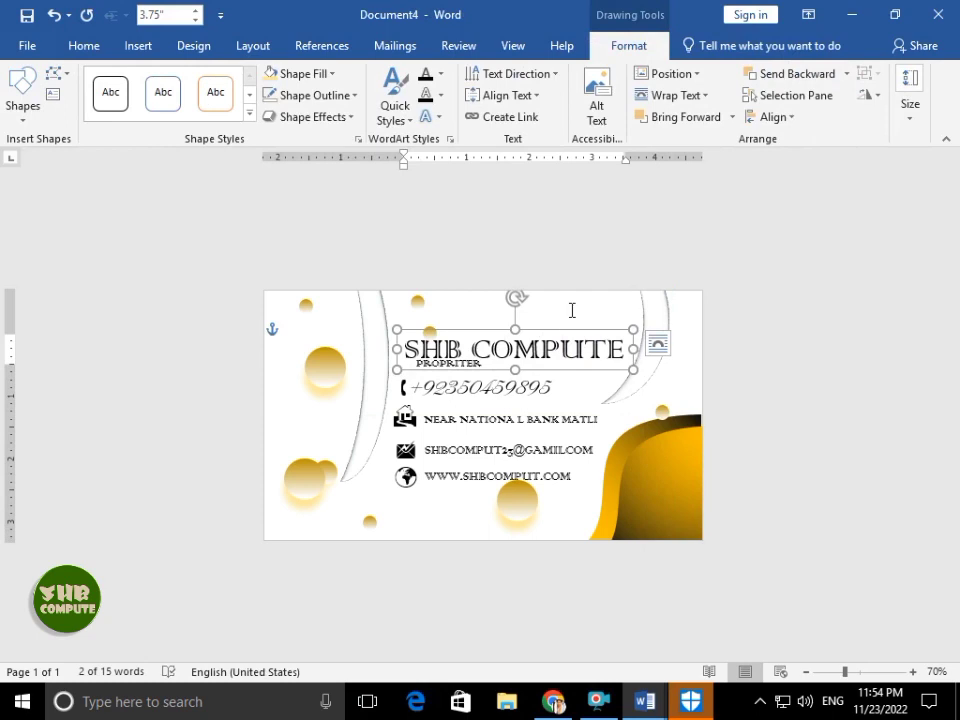
pyautogui.click(572, 310)
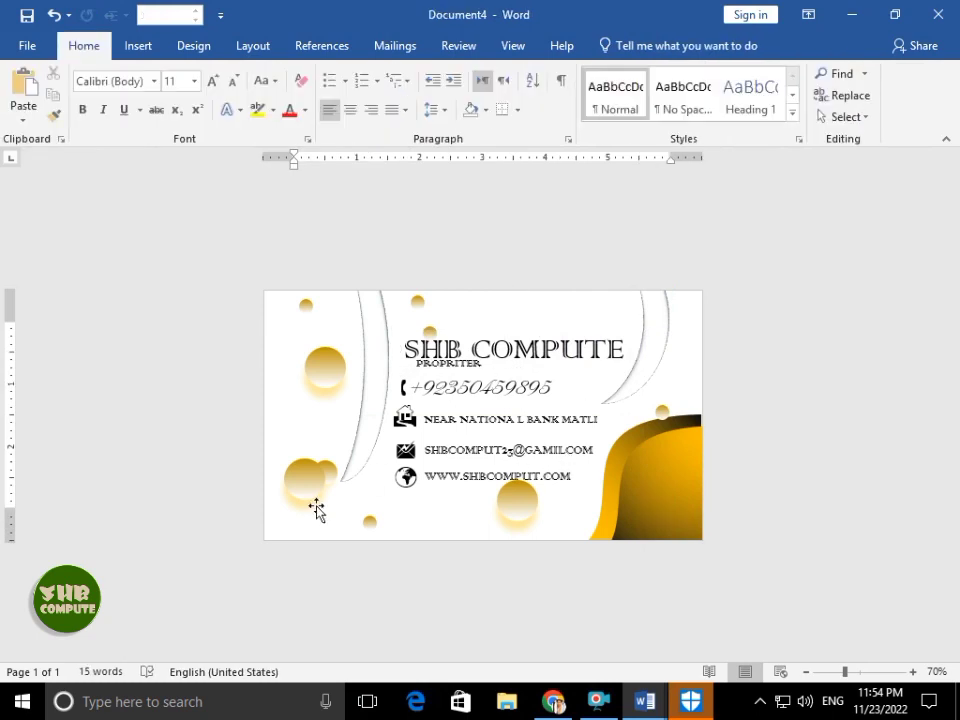
pyautogui.click(138, 45)
pyautogui.click(19, 100)
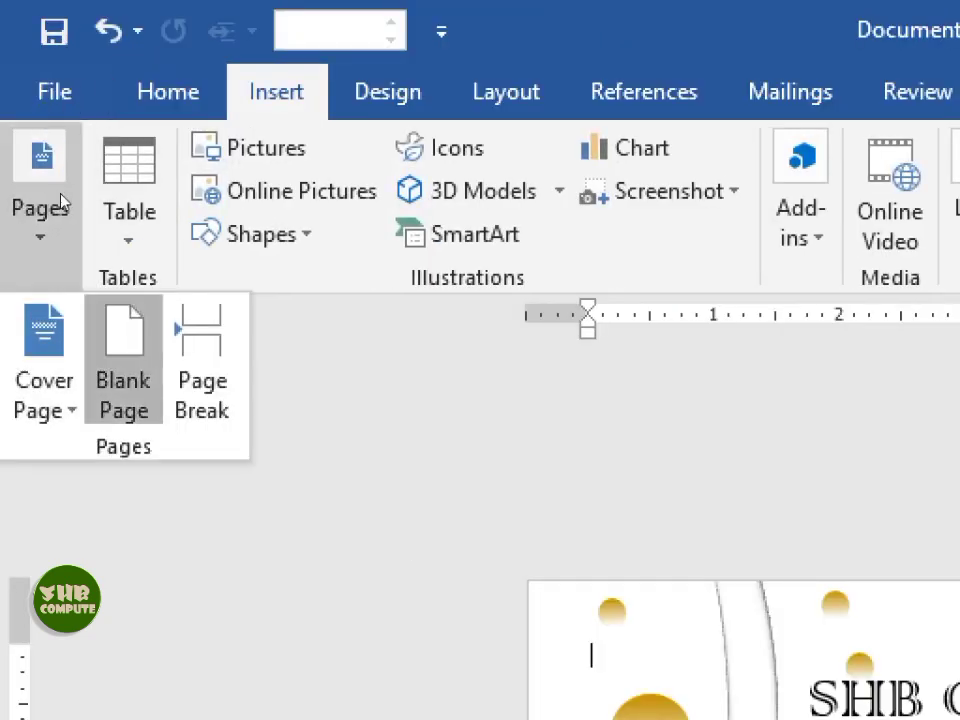
# - Add a blank page and draw a rectangle covering its left half from the top-left corner
pyautogui.click(123, 365)
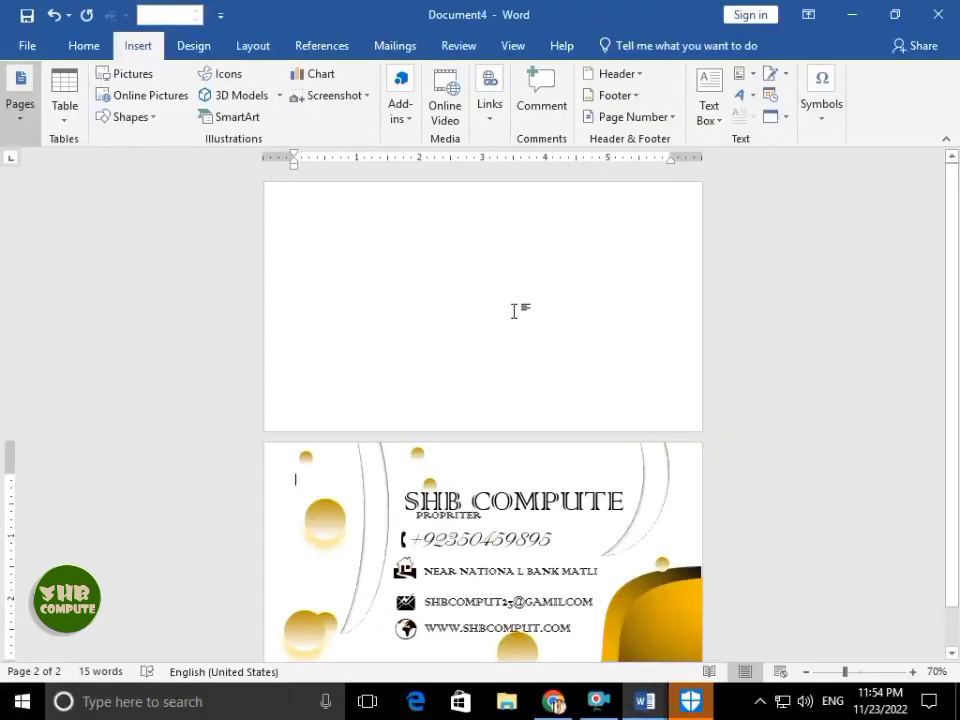
pyautogui.click(130, 117)
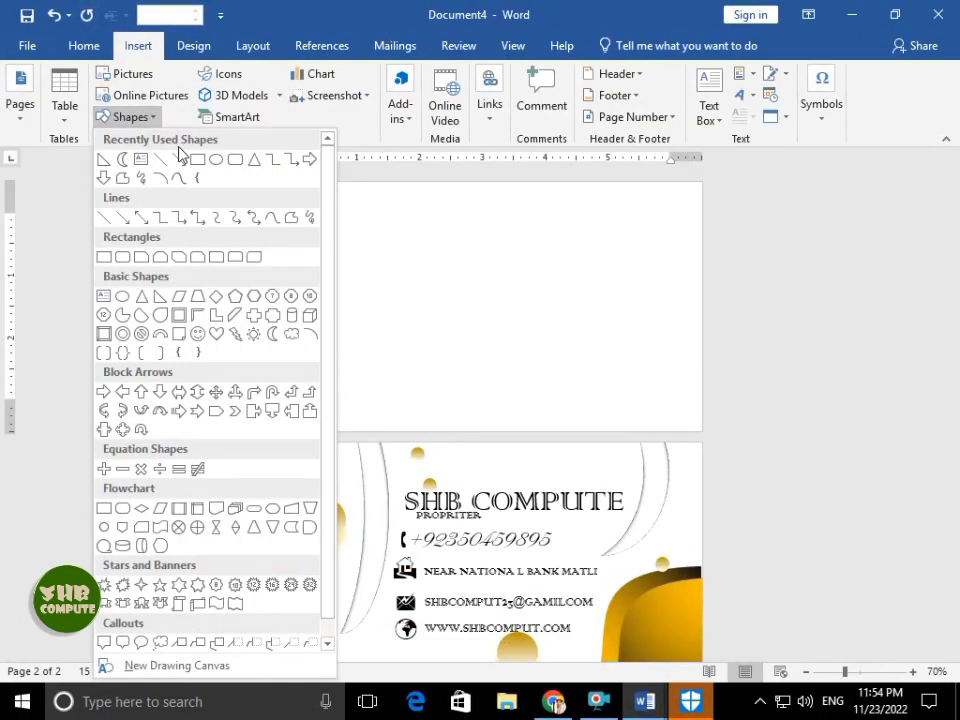
pyautogui.click(111, 252)
pyautogui.moveTo(266, 182)
pyautogui.mouseDown()
pyautogui.moveTo(461, 418)
pyautogui.moveTo(482, 429)
pyautogui.mouseUp()
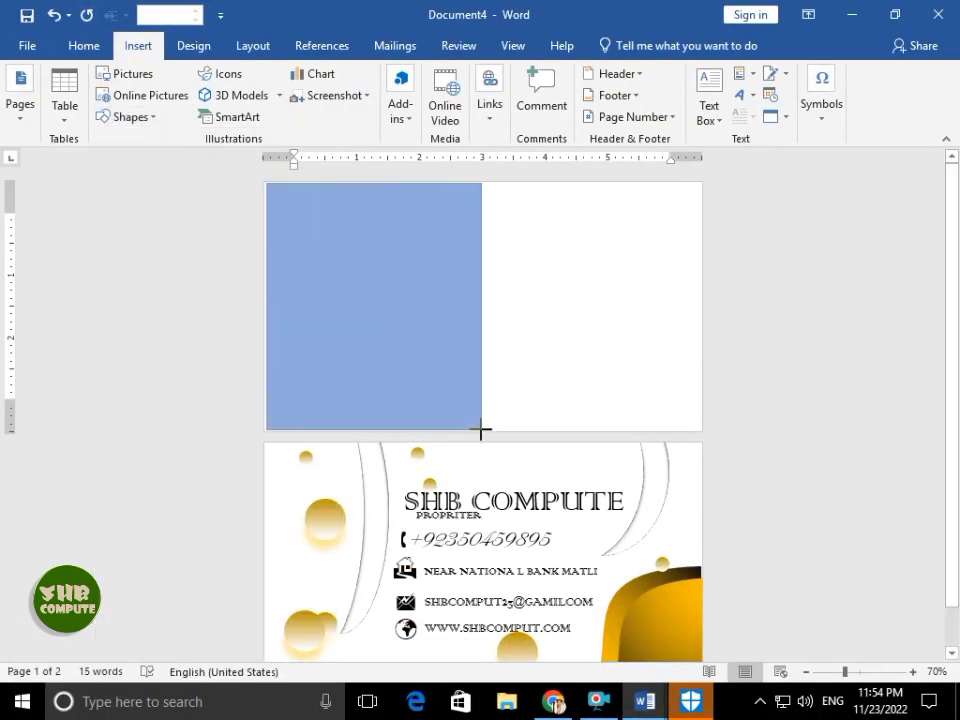
pyautogui.press('Delete')
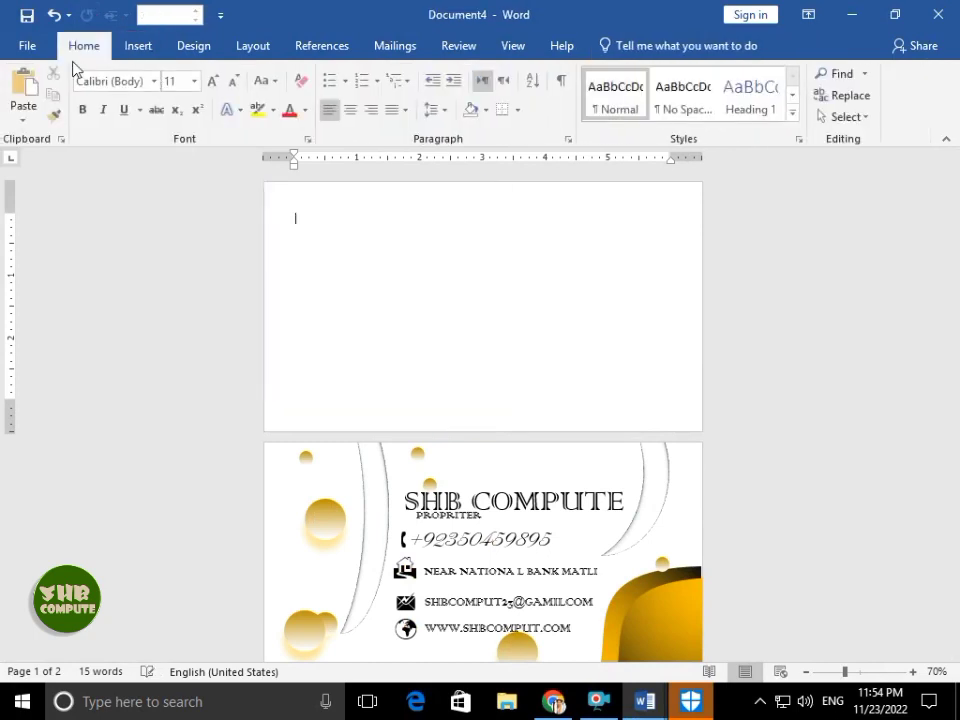
pyautogui.click(133, 46)
pyautogui.click(129, 121)
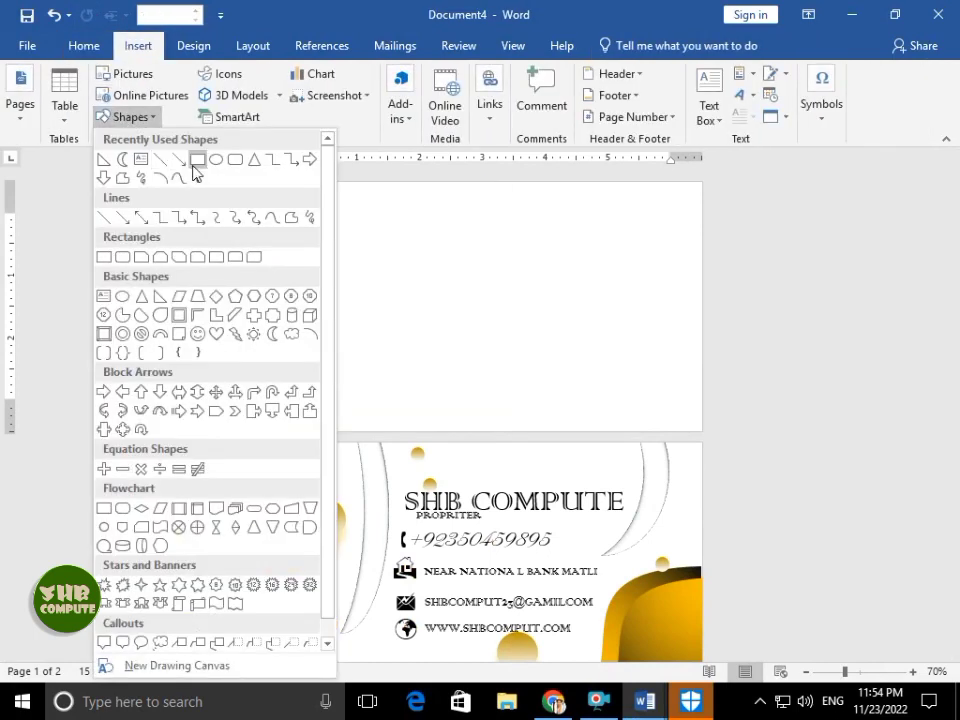
pyautogui.click(196, 162)
pyautogui.moveTo(265, 182); pyautogui.dragTo(493, 430)
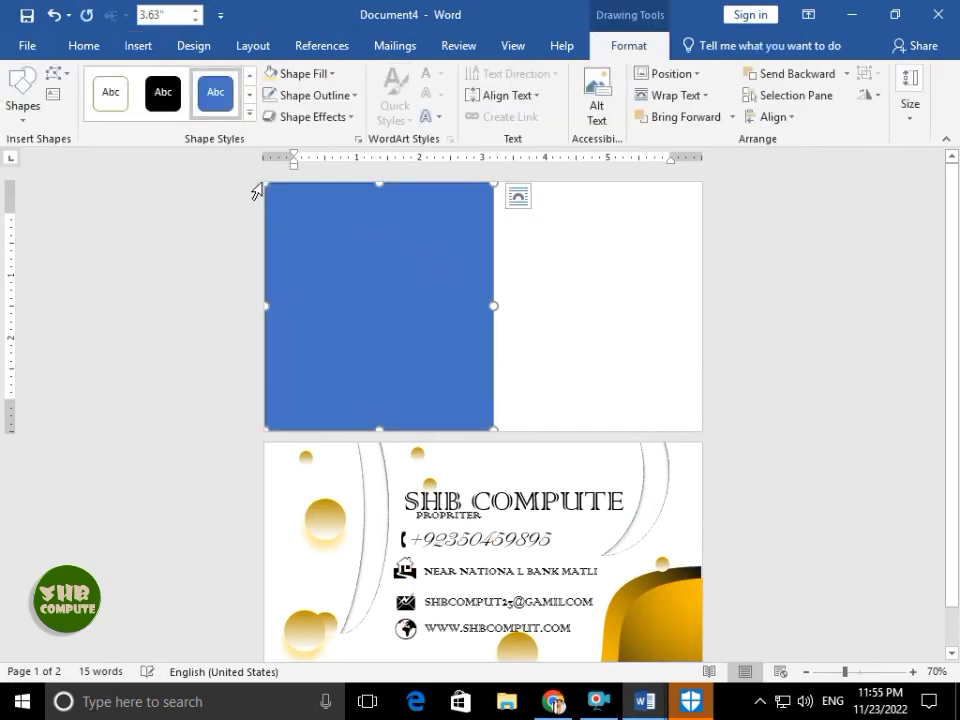
pyautogui.moveTo(269, 187); pyautogui.dragTo(257, 176)
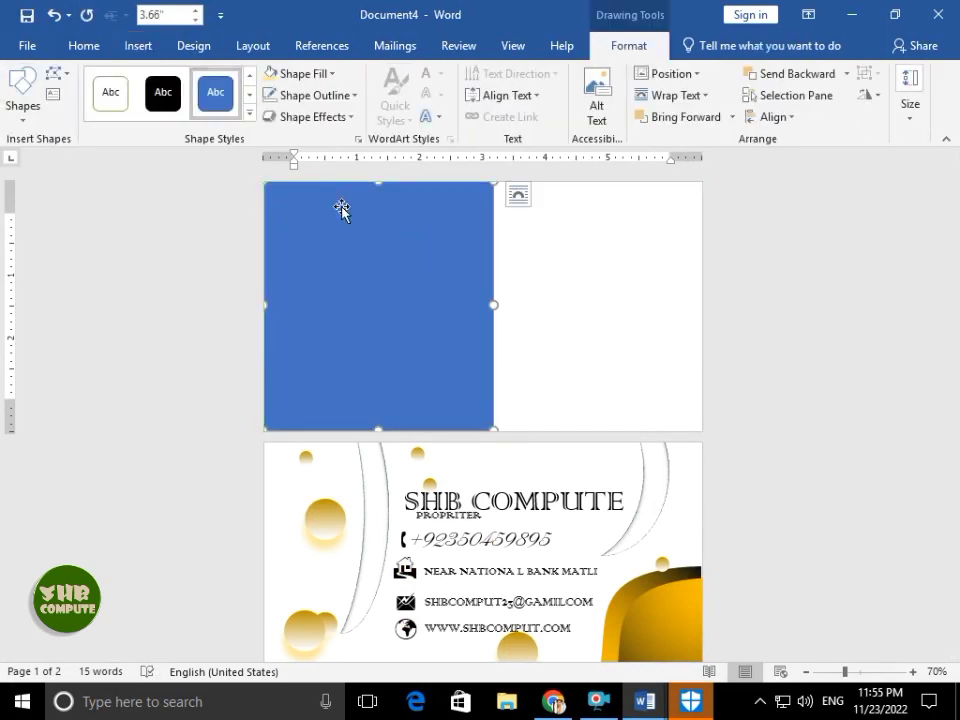
# - Edit the rectangle's points to curve its right edge into a wave, reaching the page bottom
pyautogui.click(55, 80)
pyautogui.click(88, 120)
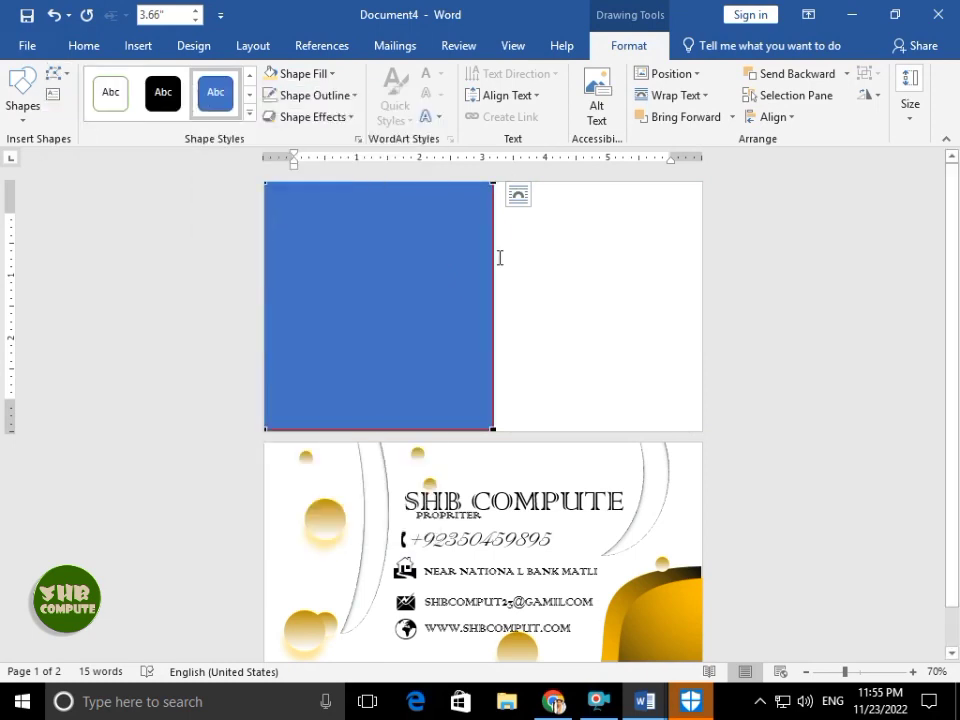
pyautogui.moveTo(496, 263); pyautogui.dragTo(592, 182)
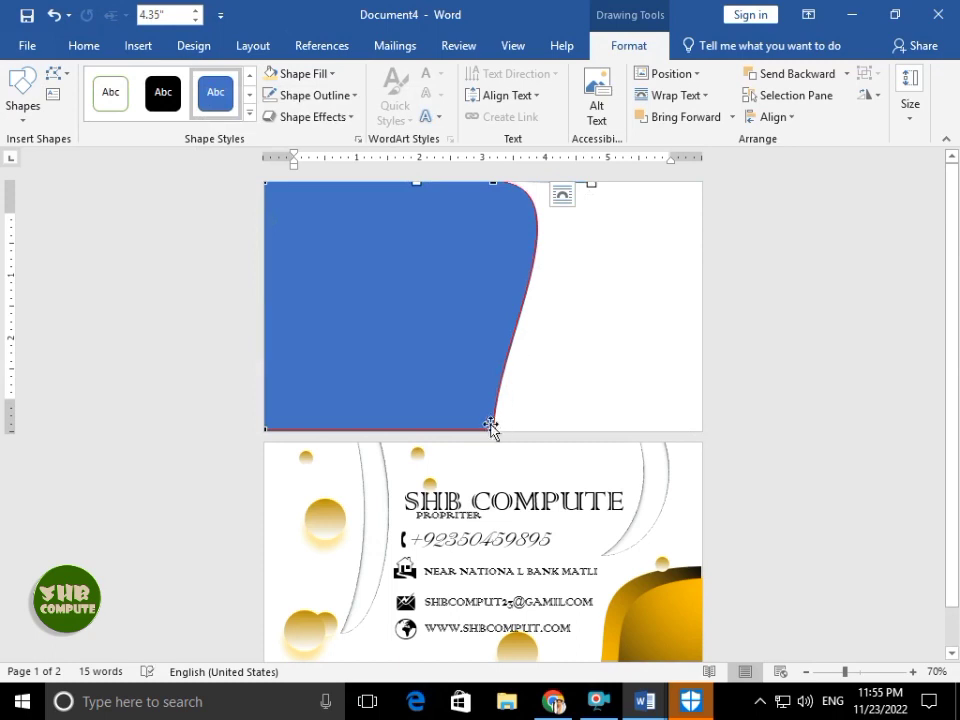
pyautogui.moveTo(487, 351); pyautogui.dragTo(403, 431)
pyautogui.click(514, 388)
pyautogui.click(436, 283)
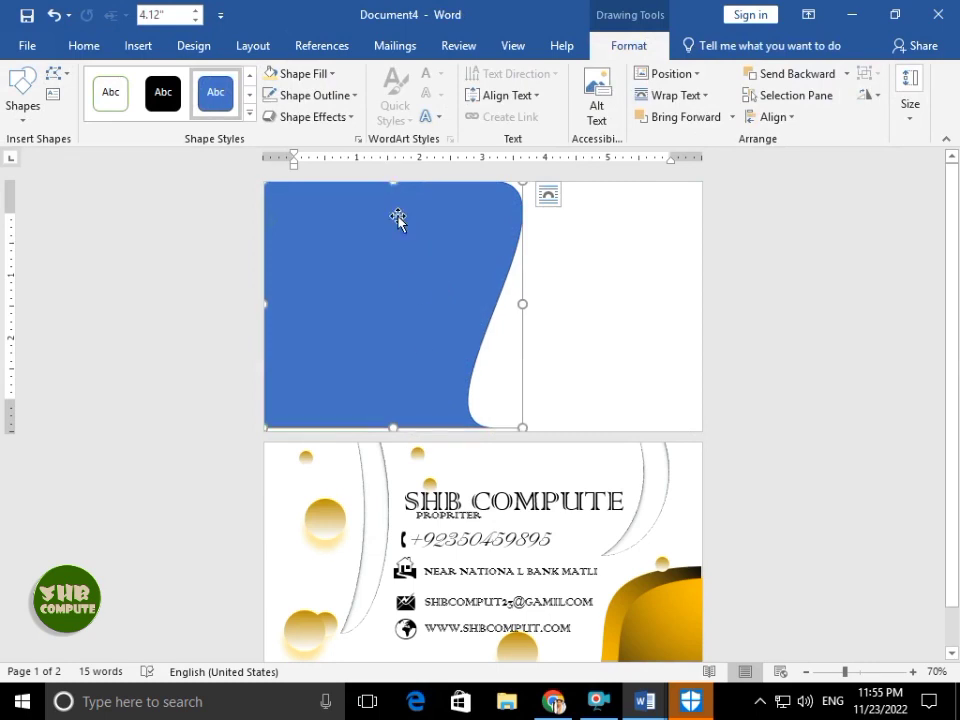
pyautogui.moveTo(394, 432); pyautogui.dragTo(395, 436)
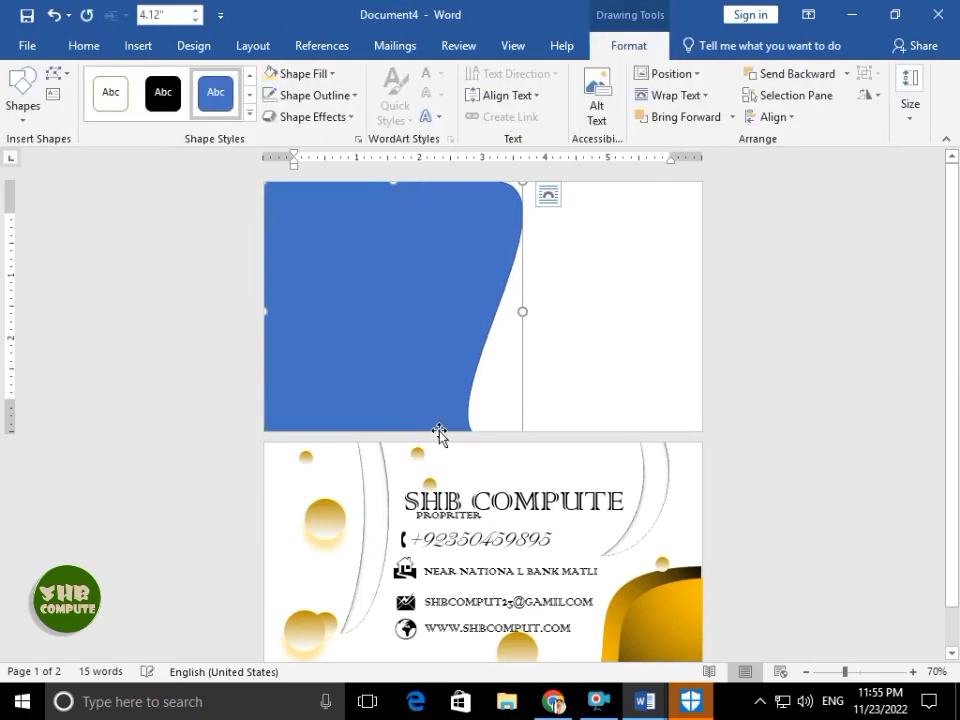
# - Select all the gold corner pieces on the front card
pyautogui.click(682, 583)
pyautogui.click(681, 575)
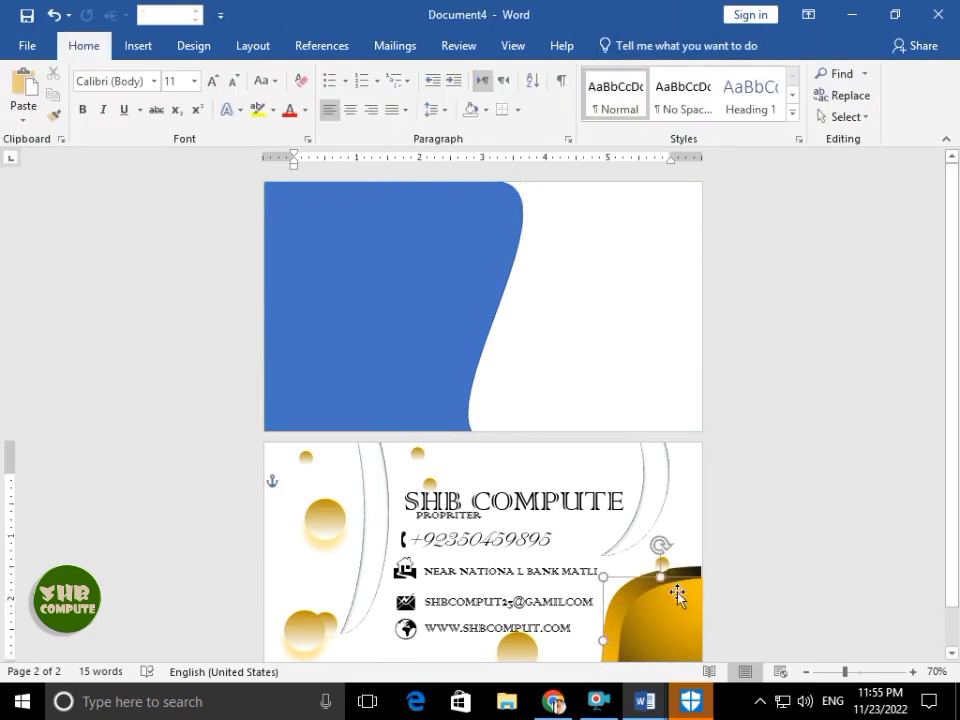
pyautogui.click(640, 585)
pyautogui.click(654, 579)
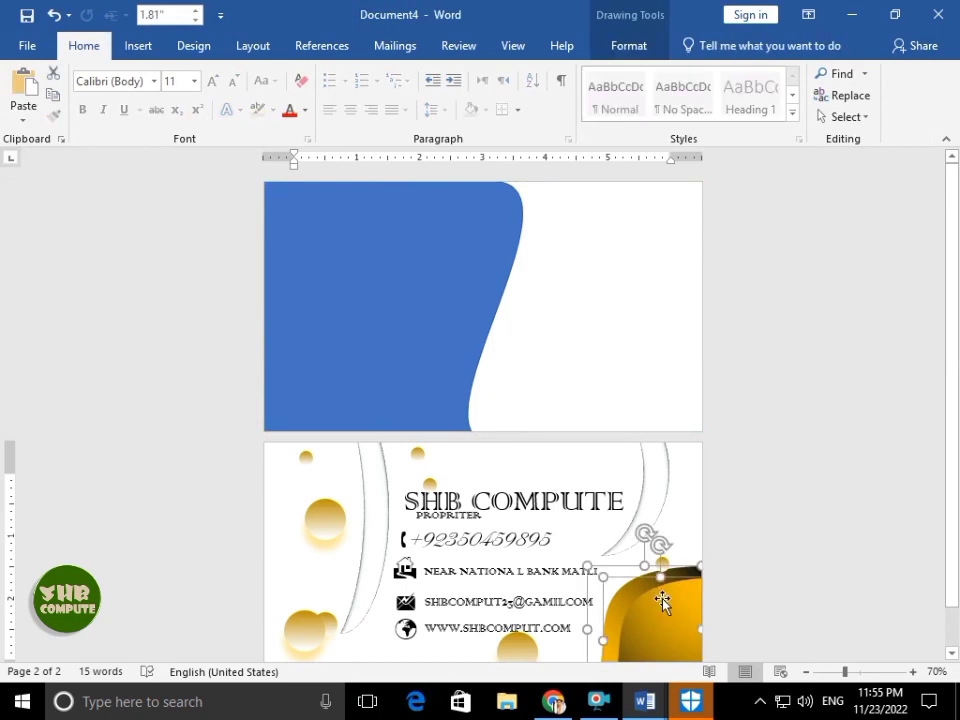
# - Group the gold corner pieces and copy the group to the front card's bottom-right
pyautogui.click(626, 46)
pyautogui.click(868, 74)
pyautogui.click(878, 95)
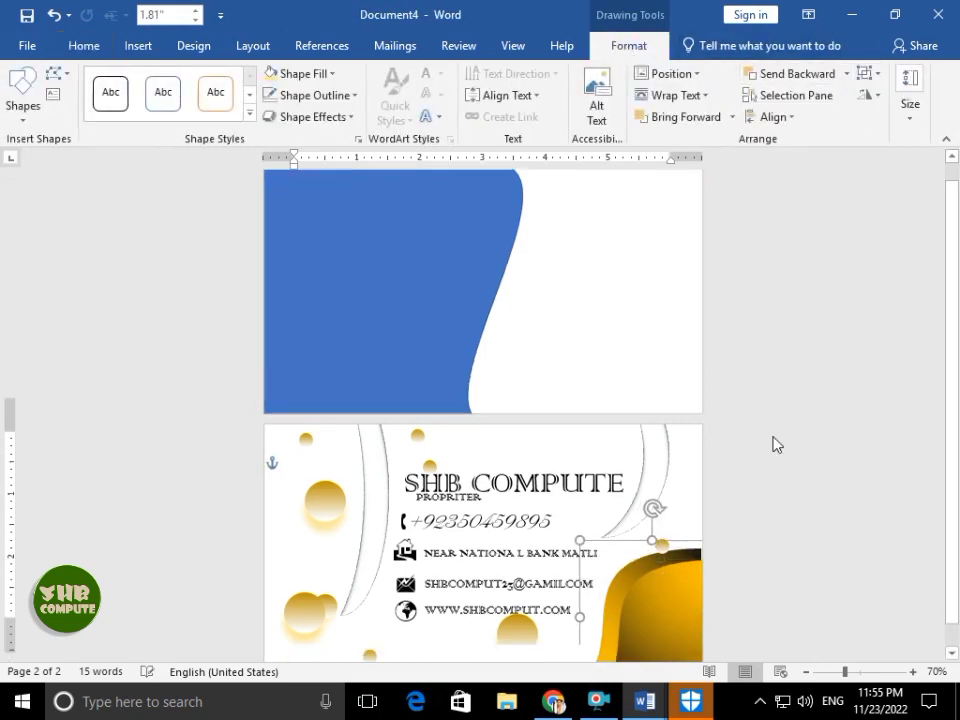
pyautogui.moveTo(683, 518); pyautogui.dragTo(679, 285)
# - Duplicate the blue wave slightly to the left of the original
pyautogui.scroll(1, 681, 289)
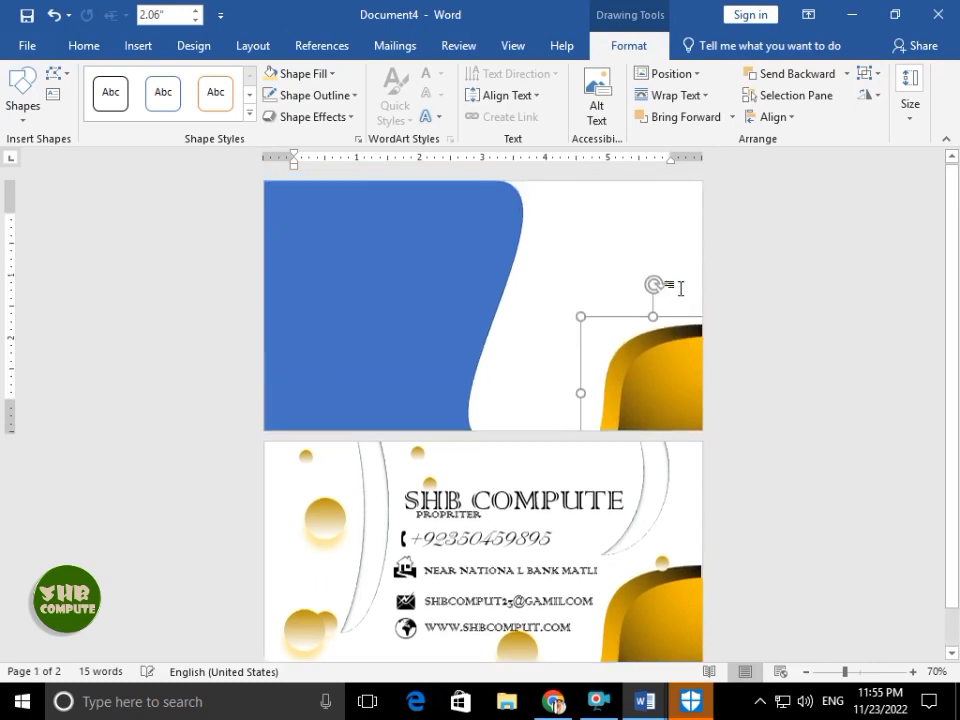
pyautogui.click(351, 262)
pyautogui.moveTo(361, 261); pyautogui.dragTo(304, 257)
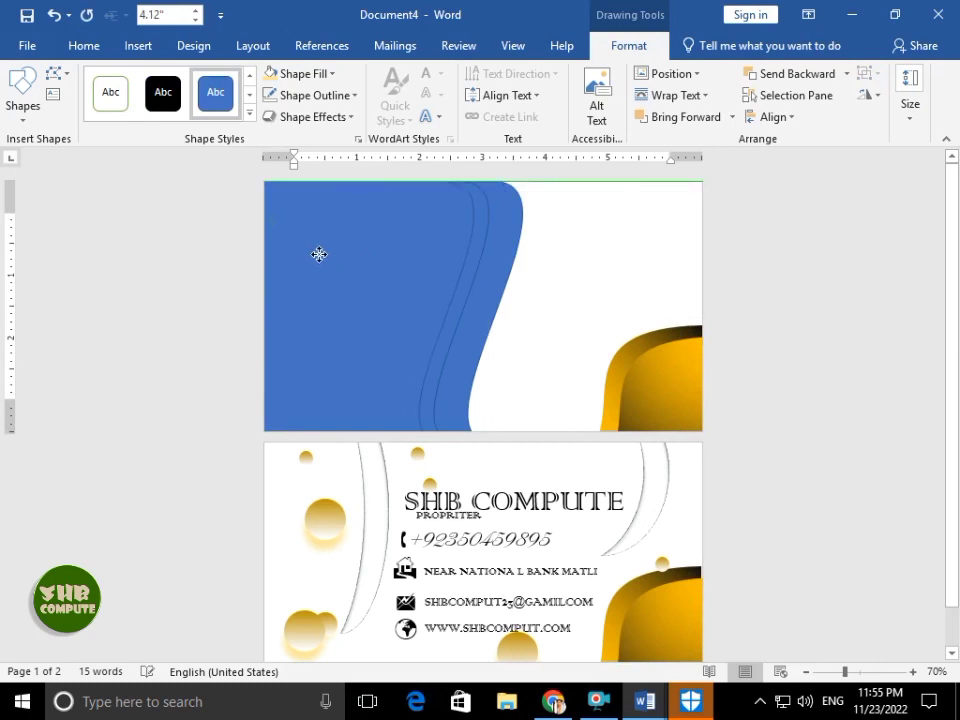
pyautogui.moveTo(318, 253); pyautogui.dragTo(319, 253)
pyautogui.click(542, 229)
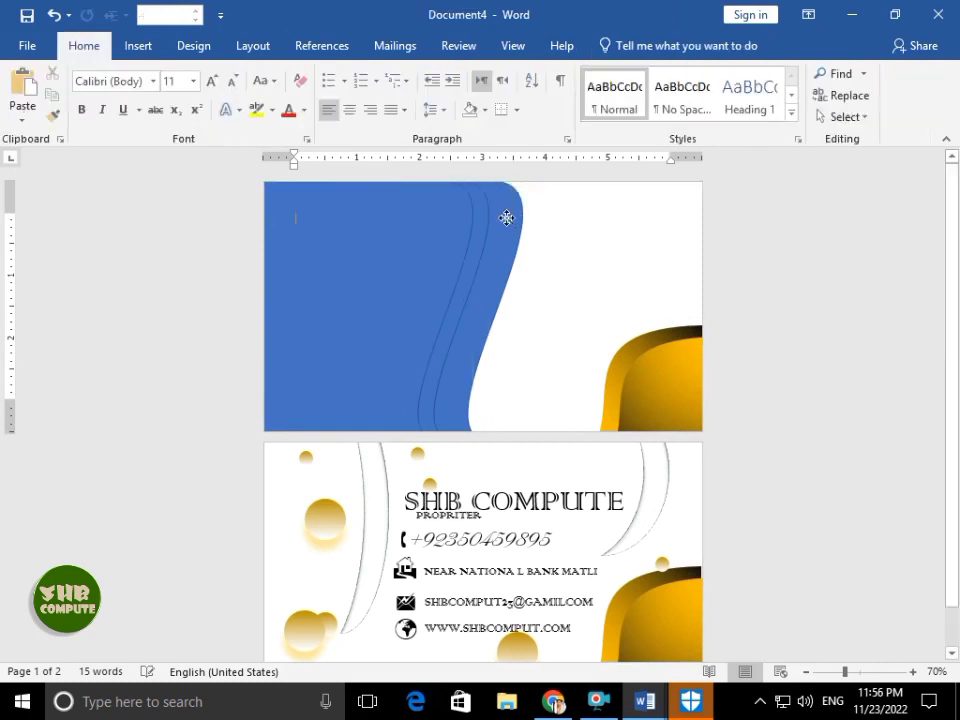
pyautogui.click(506, 216)
# - Move the thin white curve onto the blue wave, stretch it full height, and bring it to front
pyautogui.moveTo(366, 548); pyautogui.dragTo(358, 291)
pyautogui.moveTo(357, 352); pyautogui.dragTo(362, 454)
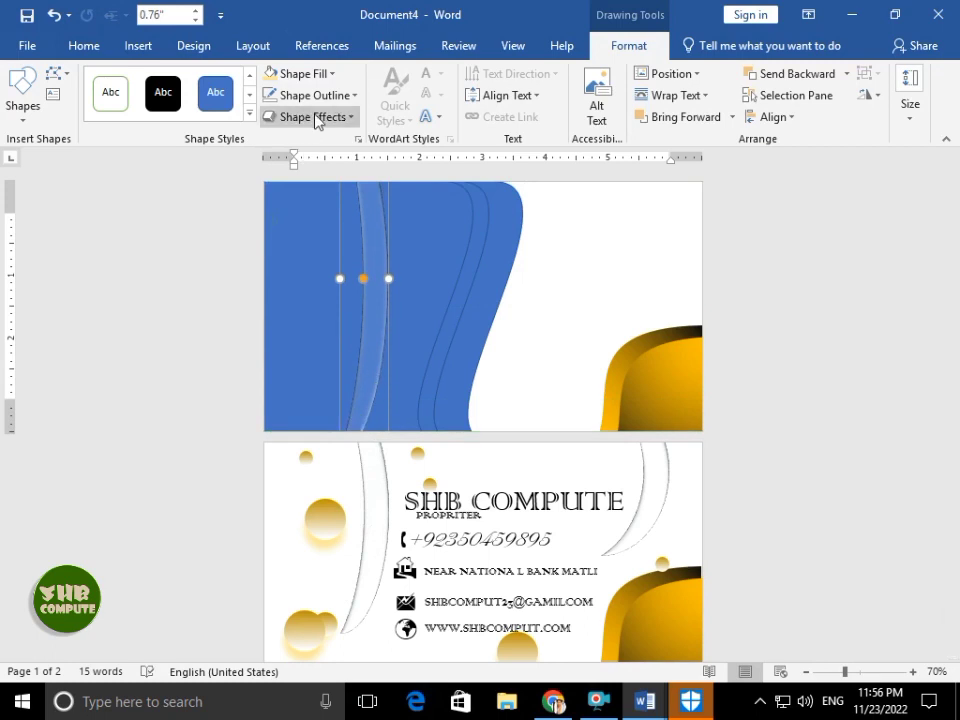
pyautogui.click(303, 74)
pyautogui.click(699, 119)
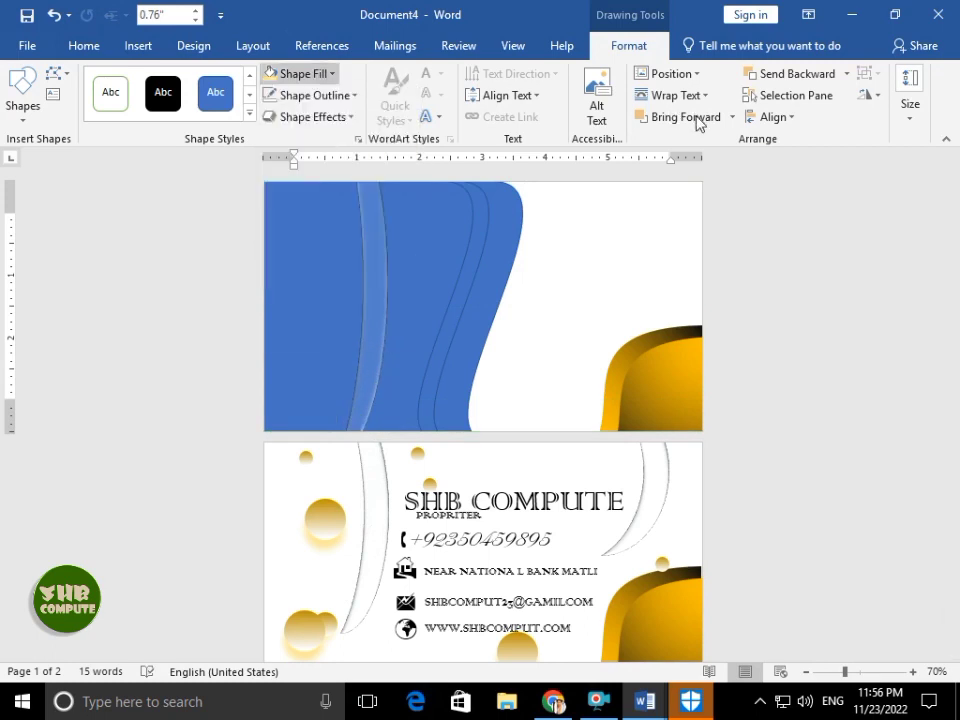
pyautogui.click(732, 117)
pyautogui.click(730, 165)
# - Give the white curve a white outline and solid-white preset, then shift and widen it
pyautogui.click(300, 74)
pyautogui.click(269, 116)
pyautogui.click(332, 95)
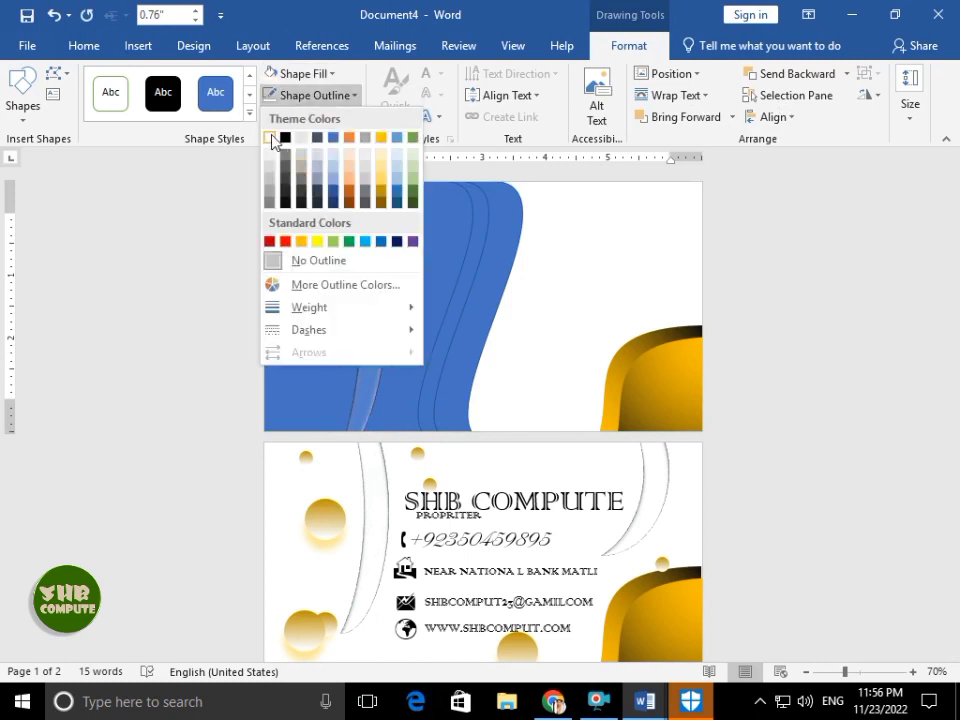
pyautogui.click(271, 138)
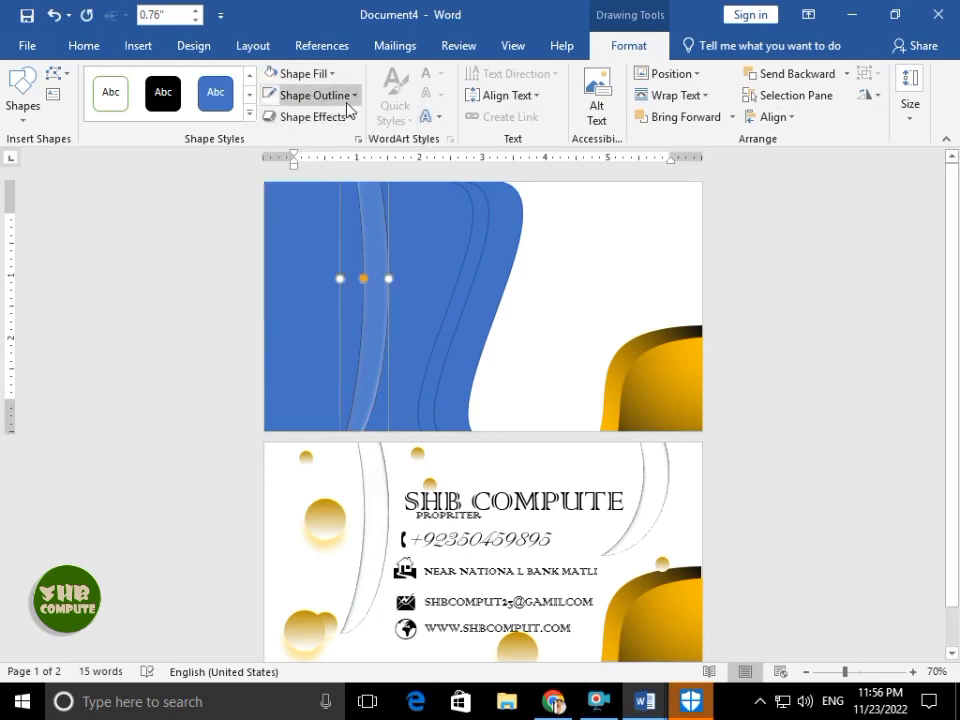
pyautogui.click(305, 117)
pyautogui.moveTo(321, 150)
pyautogui.click(400, 188)
pyautogui.moveTo(371, 329); pyautogui.dragTo(359, 331)
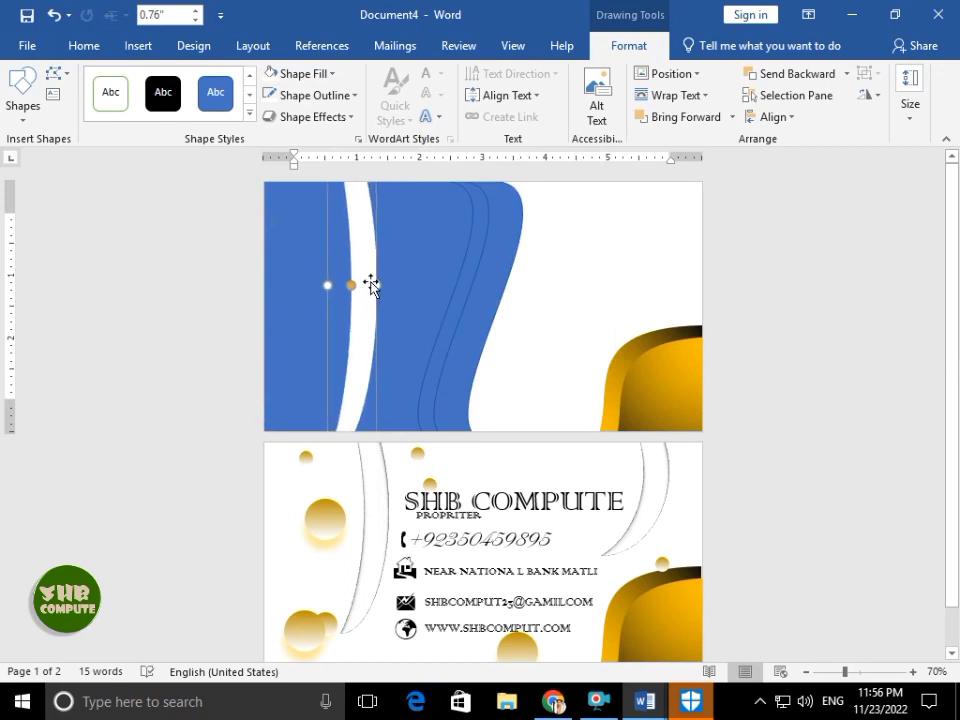
pyautogui.moveTo(374, 285)
pyautogui.mouseDown()
pyautogui.moveTo(390, 288)
pyautogui.moveTo(379, 273)
pyautogui.mouseUp()
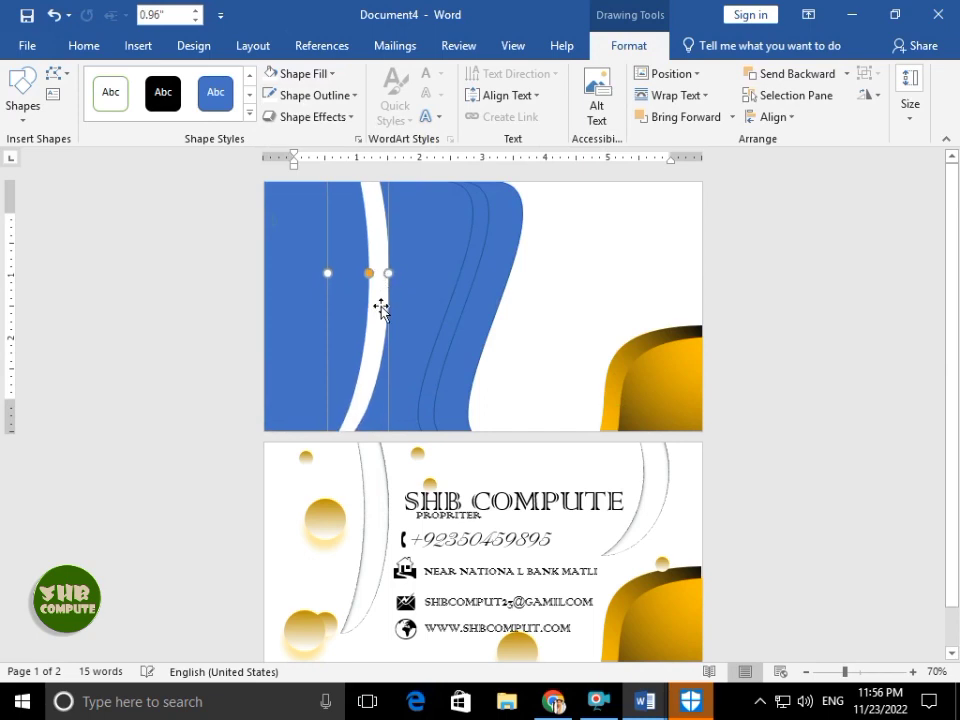
# - Select the blue wave shapes and the gold corner
pyautogui.click(470, 281)
pyautogui.click(503, 257)
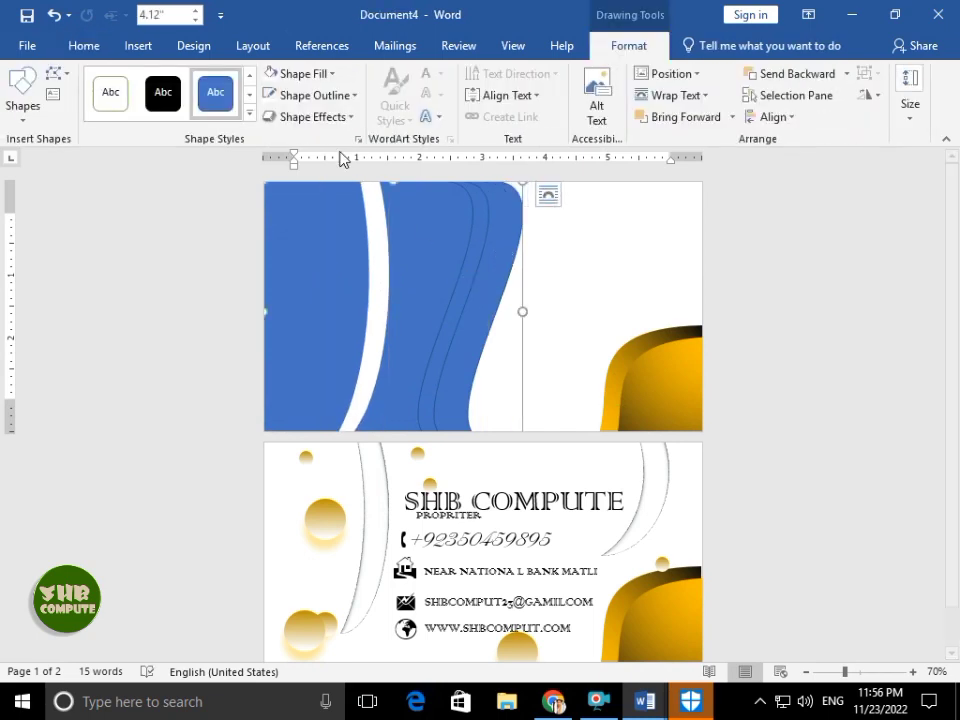
pyautogui.click(617, 347)
# - Format Painter the gold corner's fill onto the three blue wave shapes
pyautogui.click(82, 46)
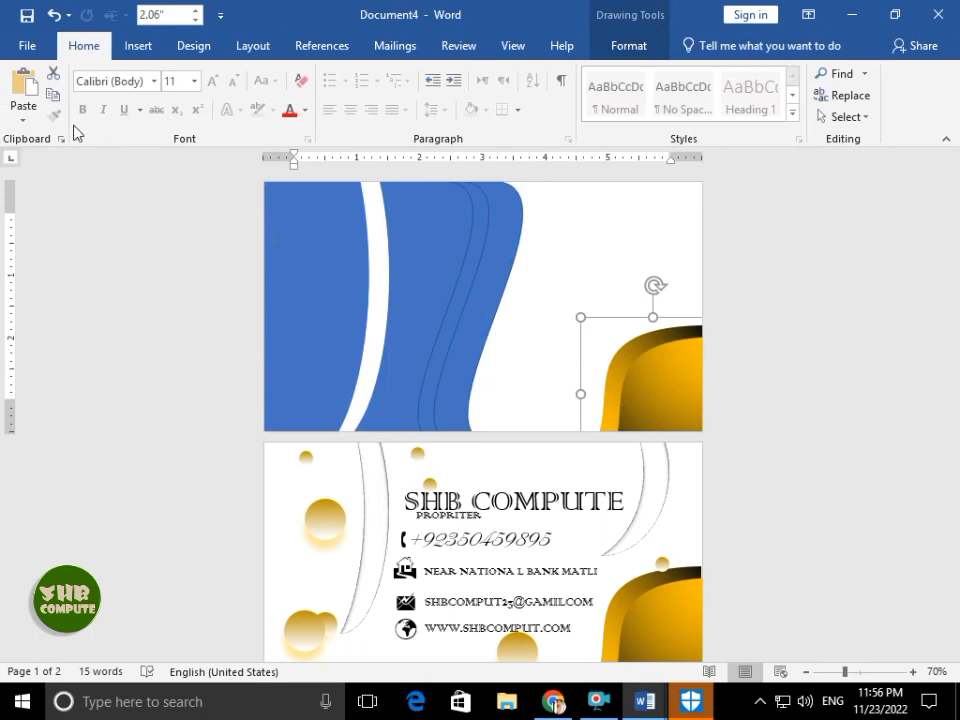
pyautogui.click(54, 115)
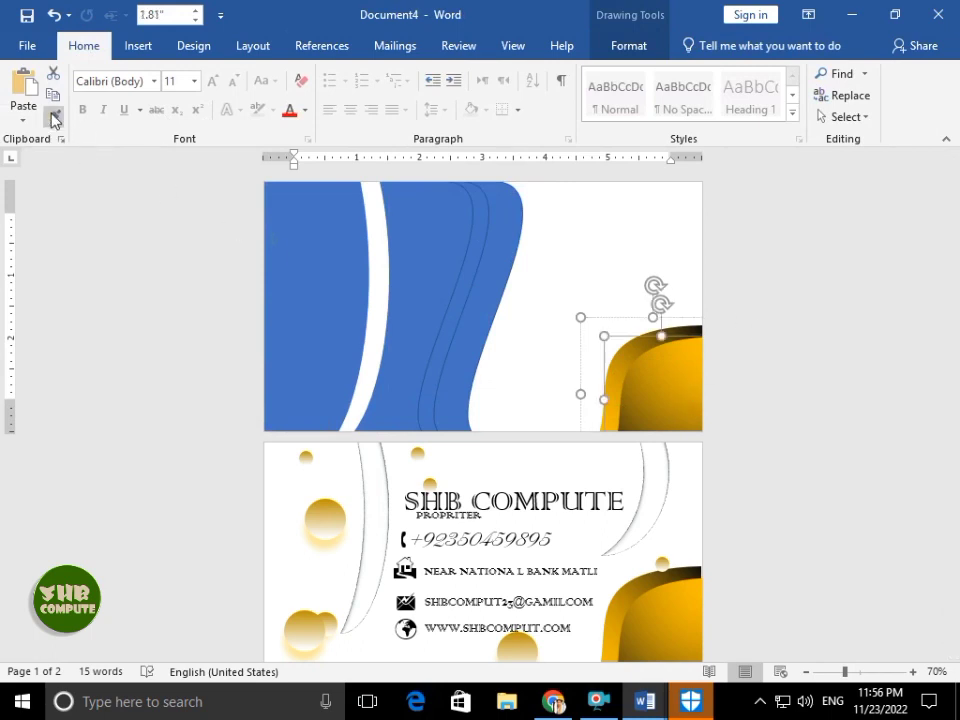
pyautogui.click(497, 257)
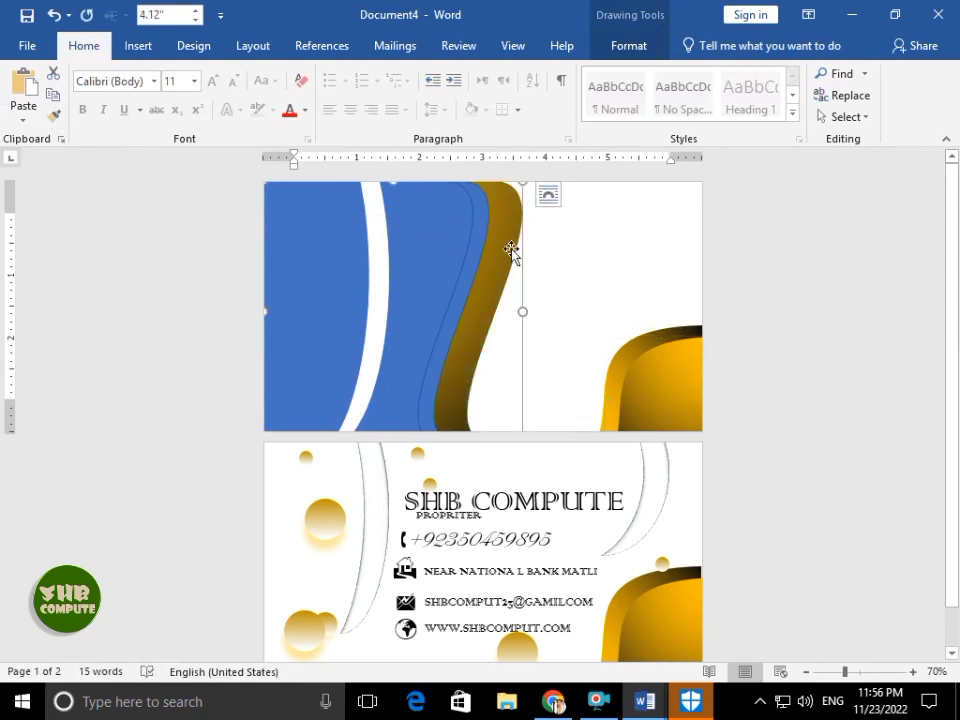
pyautogui.moveTo(512, 251); pyautogui.dragTo(482, 246)
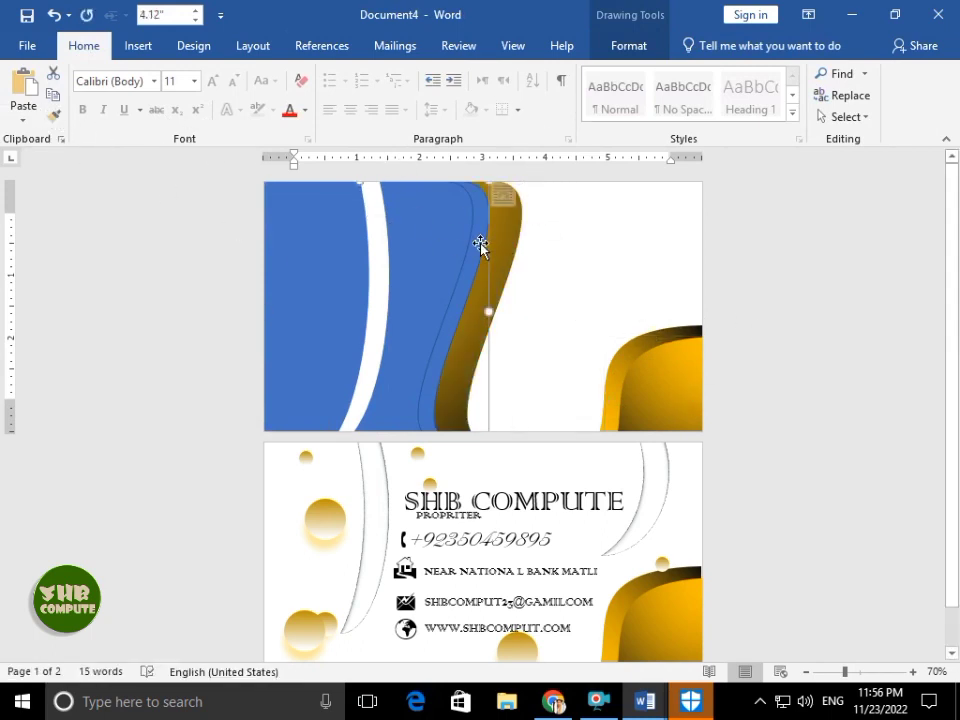
pyautogui.click(683, 400)
pyautogui.click(701, 358)
pyautogui.click(54, 115)
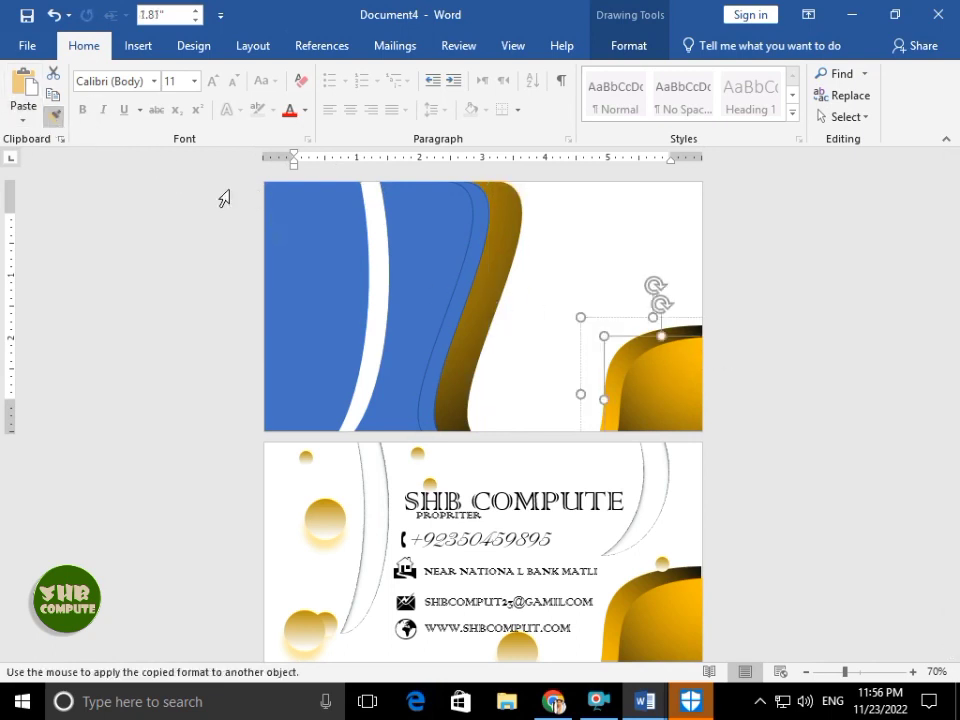
pyautogui.click(445, 232)
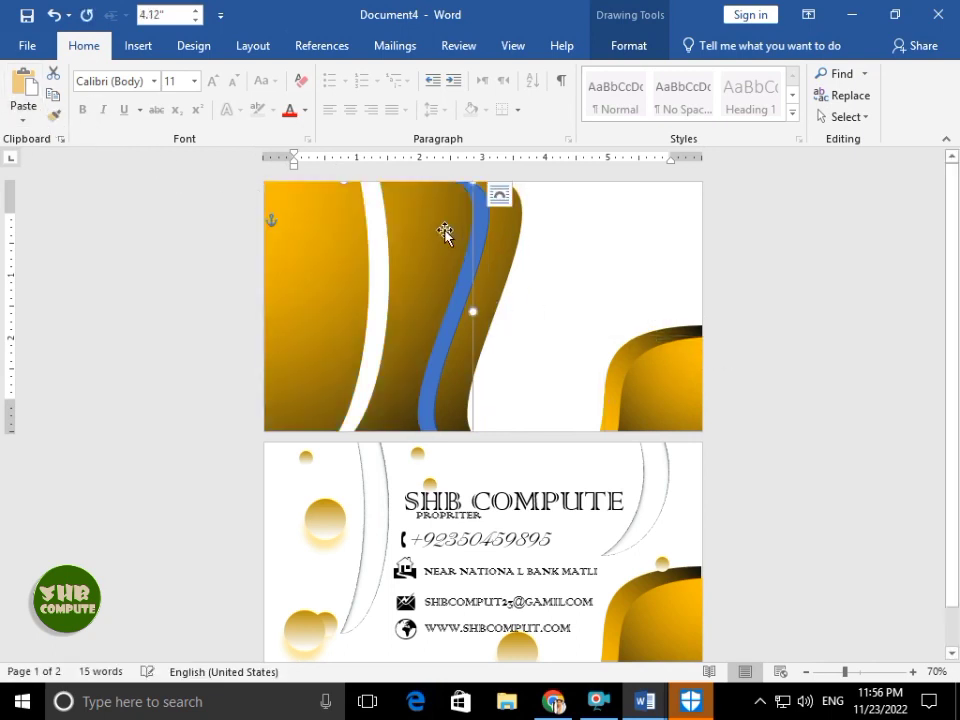
pyautogui.click(690, 375)
pyautogui.click(375, 272)
pyautogui.click(54, 115)
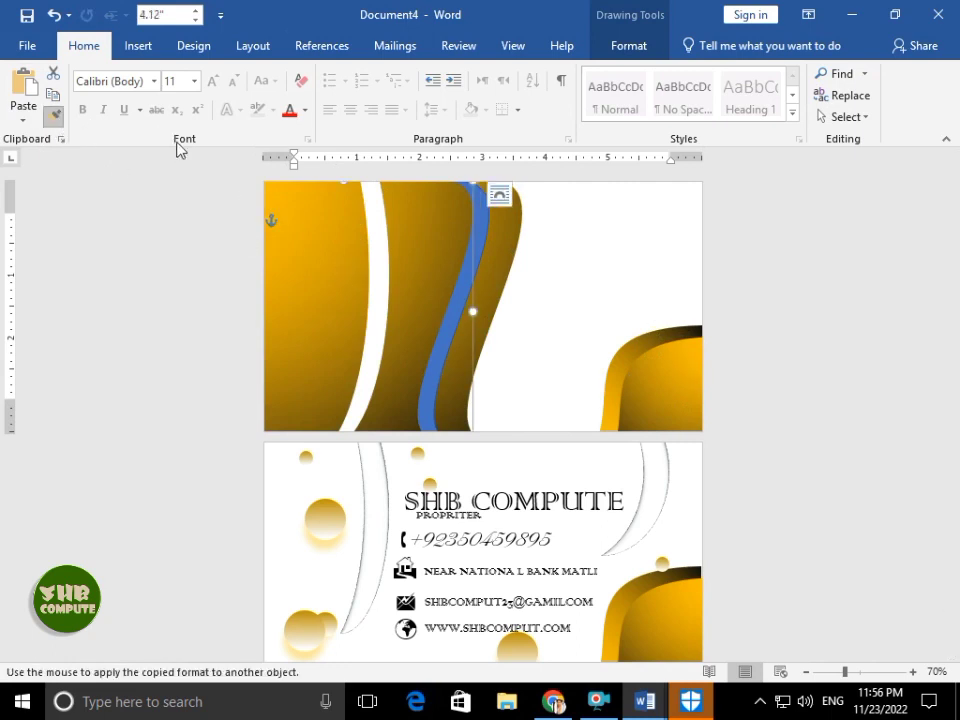
pyautogui.click(480, 257)
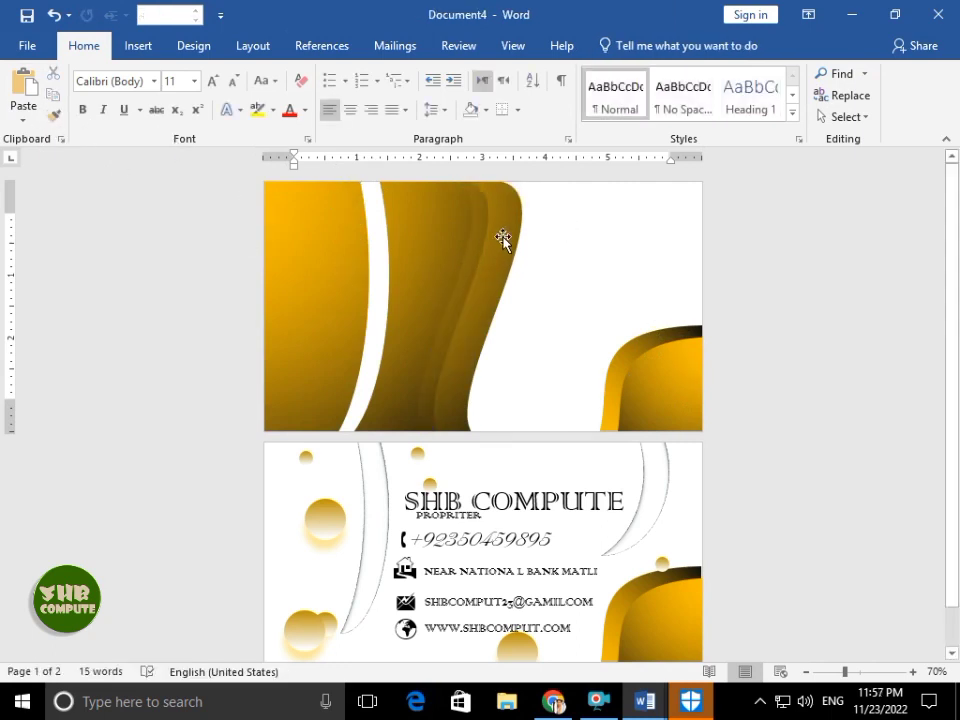
# - Try darker gold gradient variations on the gold wave shape
pyautogui.click(502, 211)
pyautogui.click(628, 45)
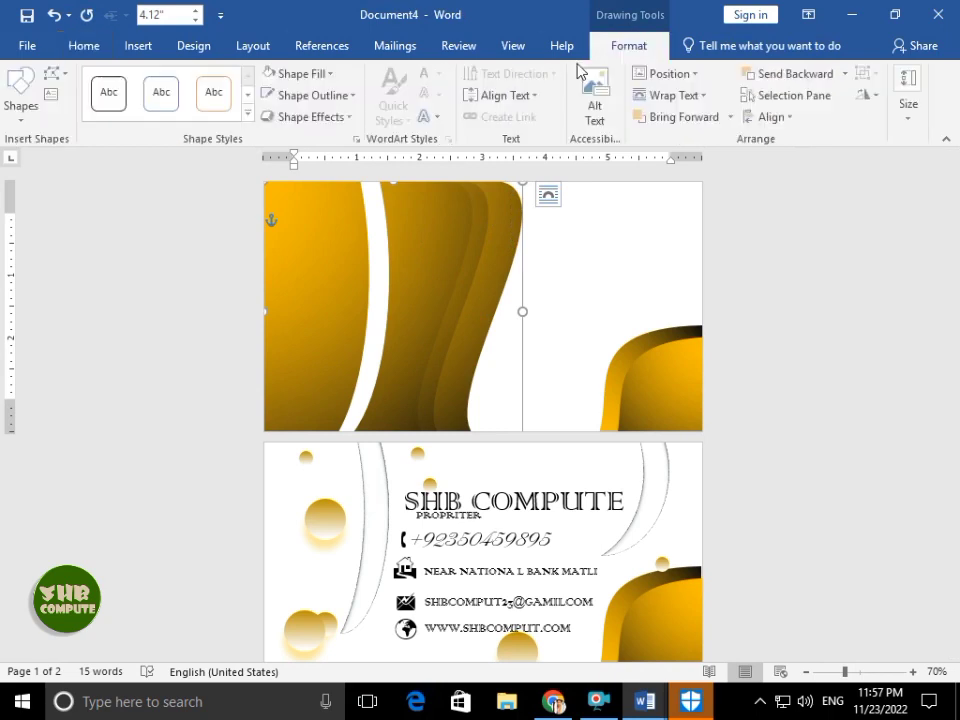
pyautogui.click(308, 117)
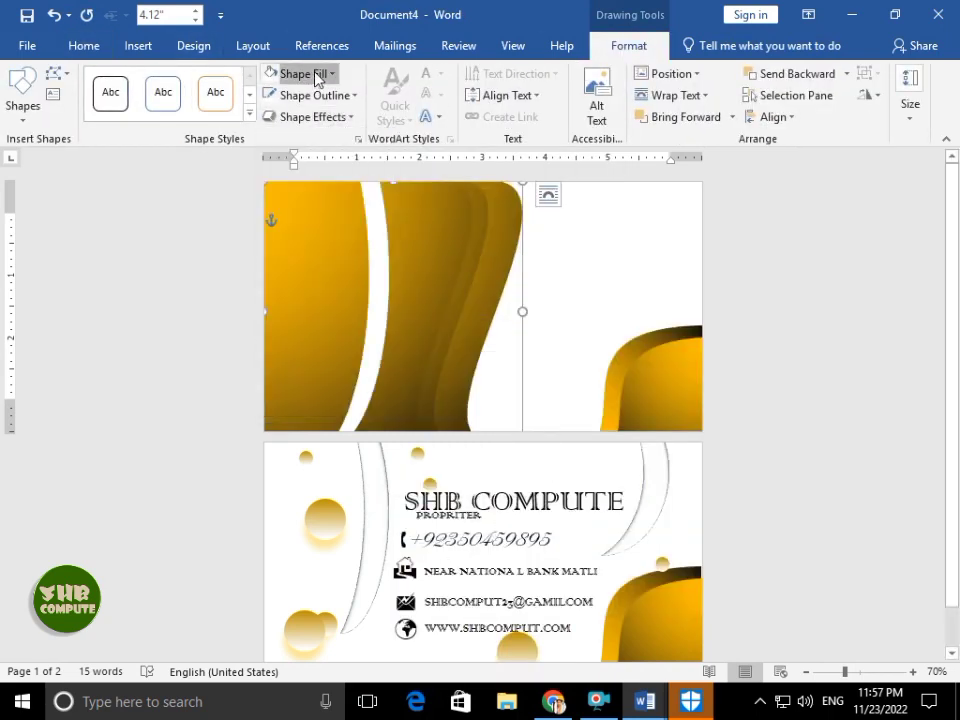
pyautogui.click(312, 74)
pyautogui.moveTo(326, 317)
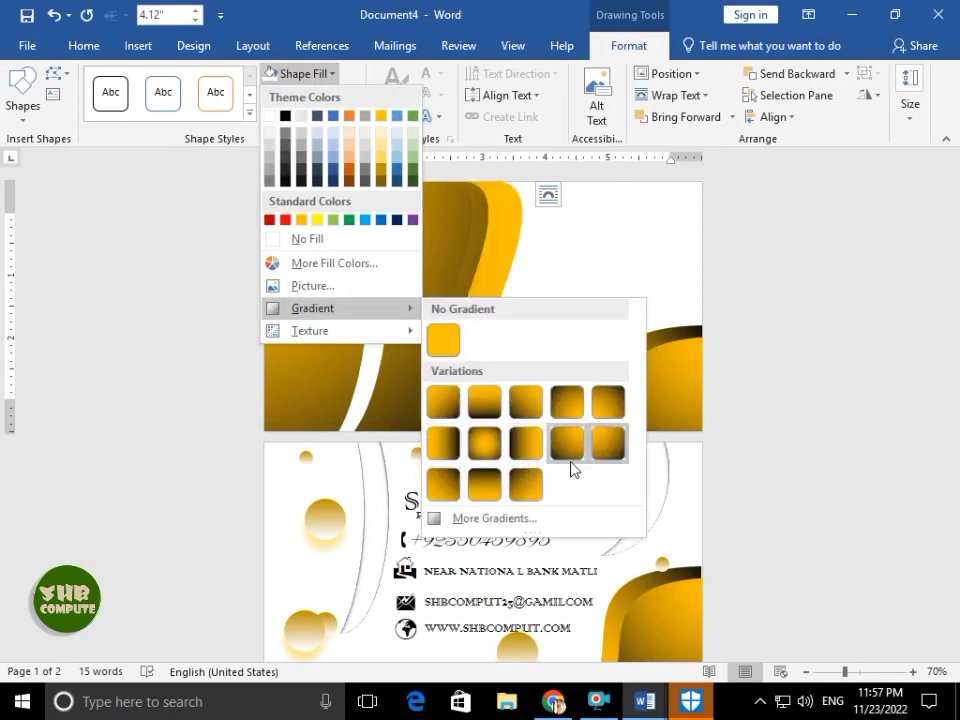
pyautogui.click(526, 402)
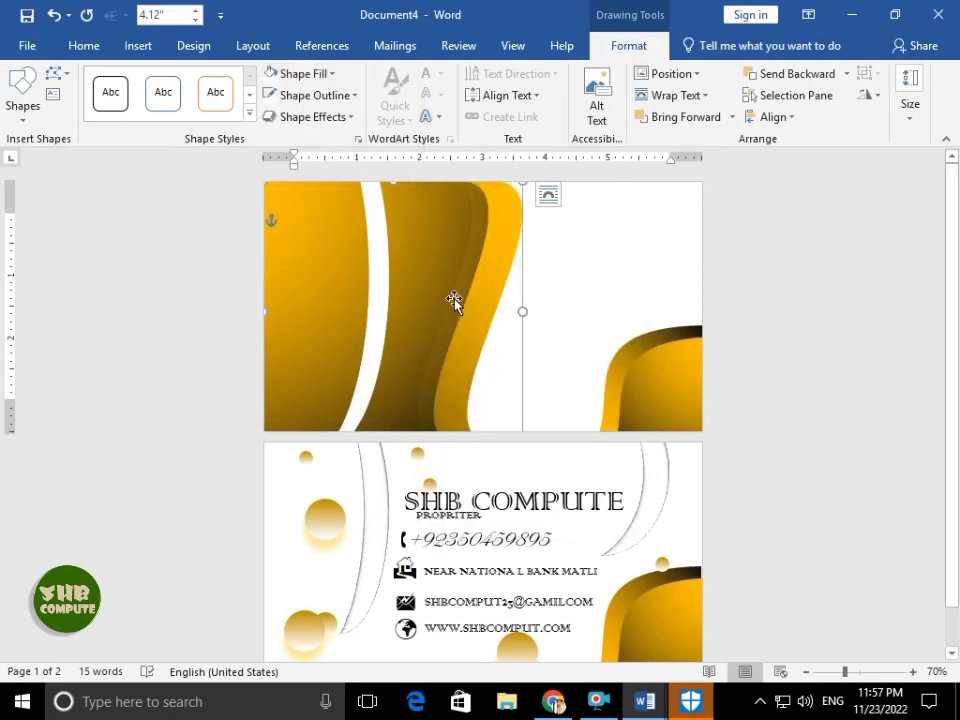
pyautogui.click(312, 117)
pyautogui.moveTo(337, 370)
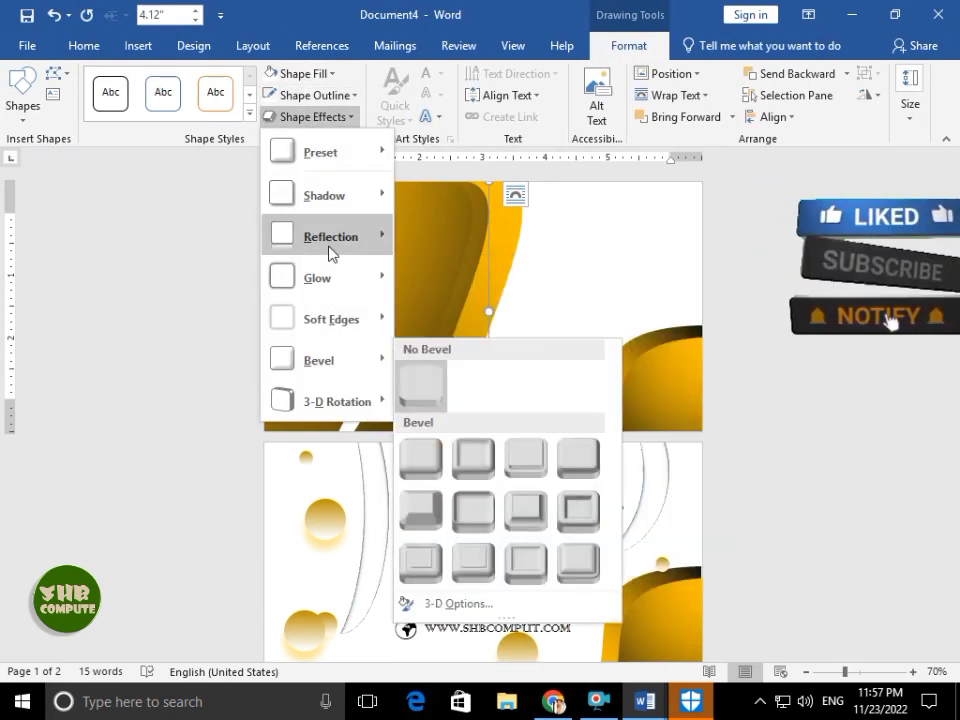
pyautogui.click(299, 78)
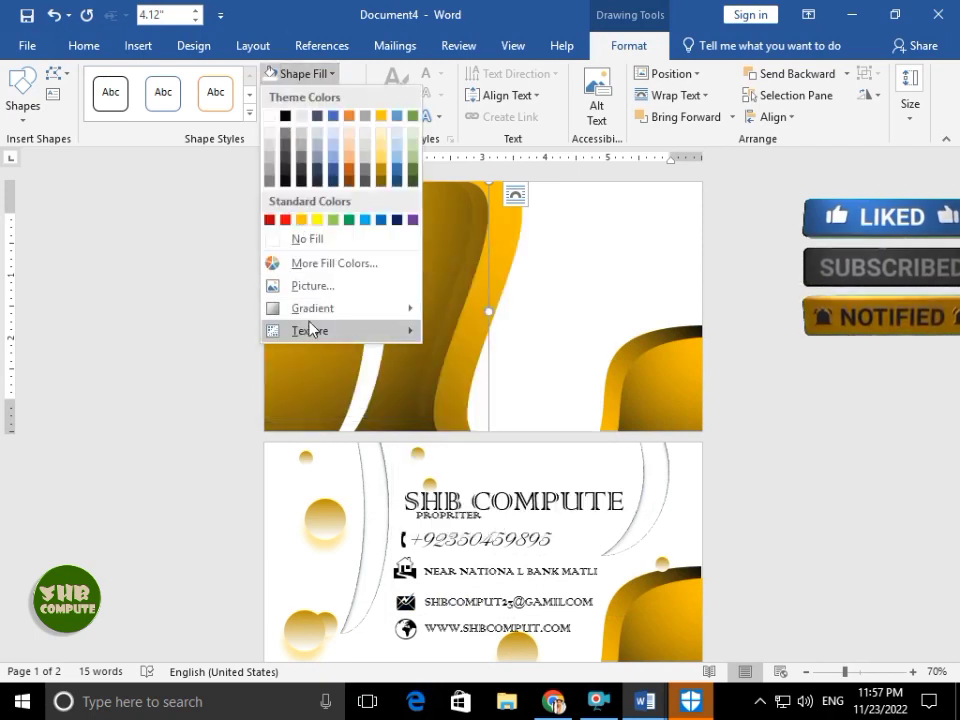
pyautogui.moveTo(322, 312)
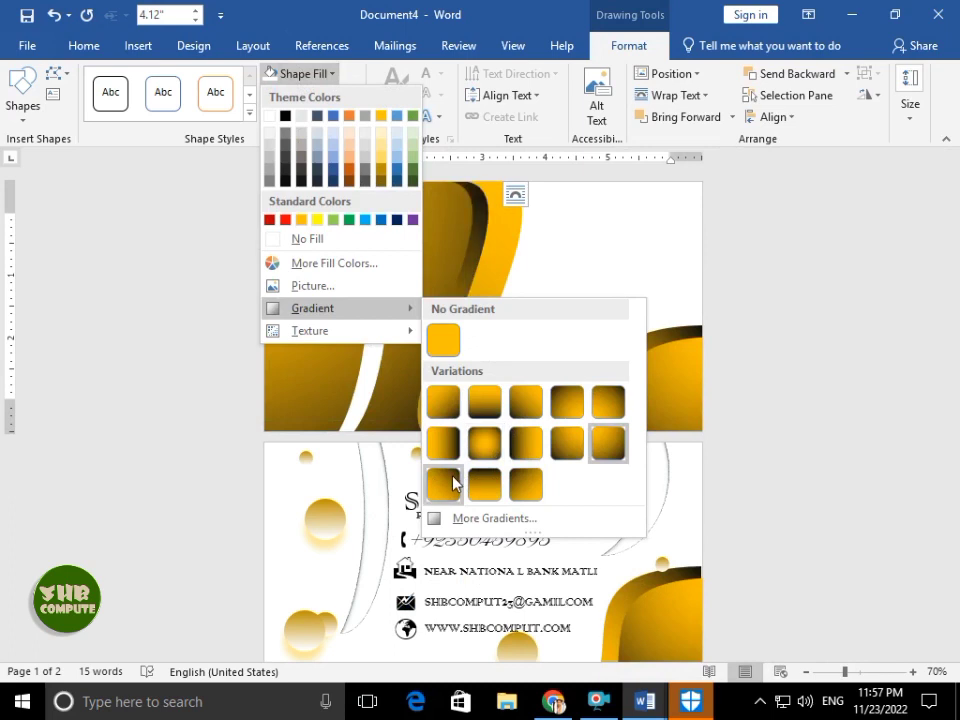
pyautogui.click(478, 450)
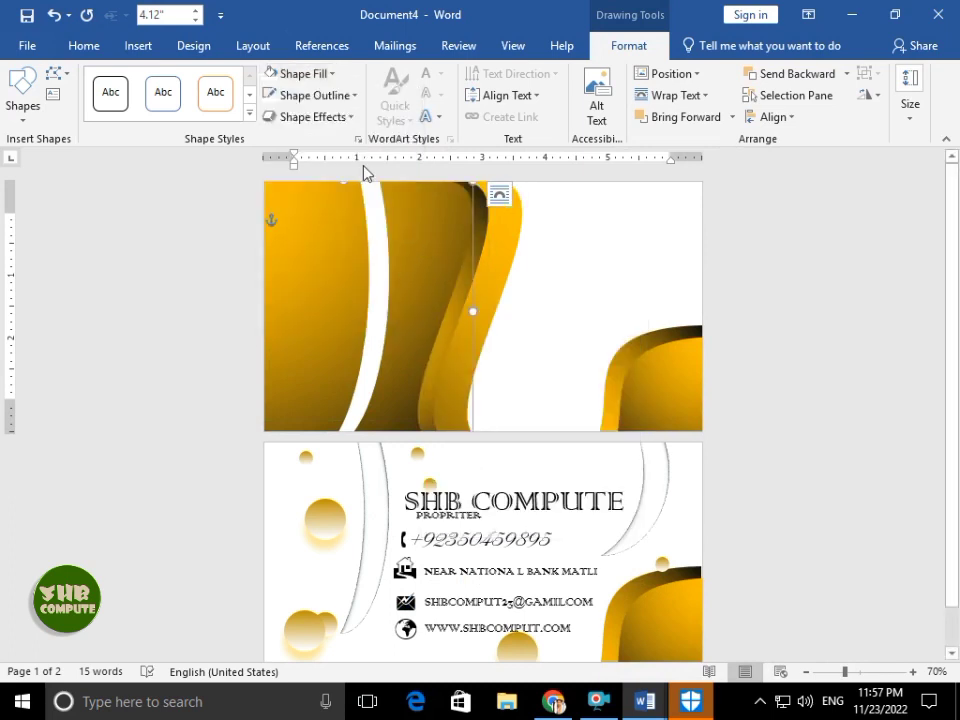
# - Apply a final gradient variation, pull the wave edge left, and copy a gold bubble onto the card
pyautogui.click(328, 118)
pyautogui.click(320, 76)
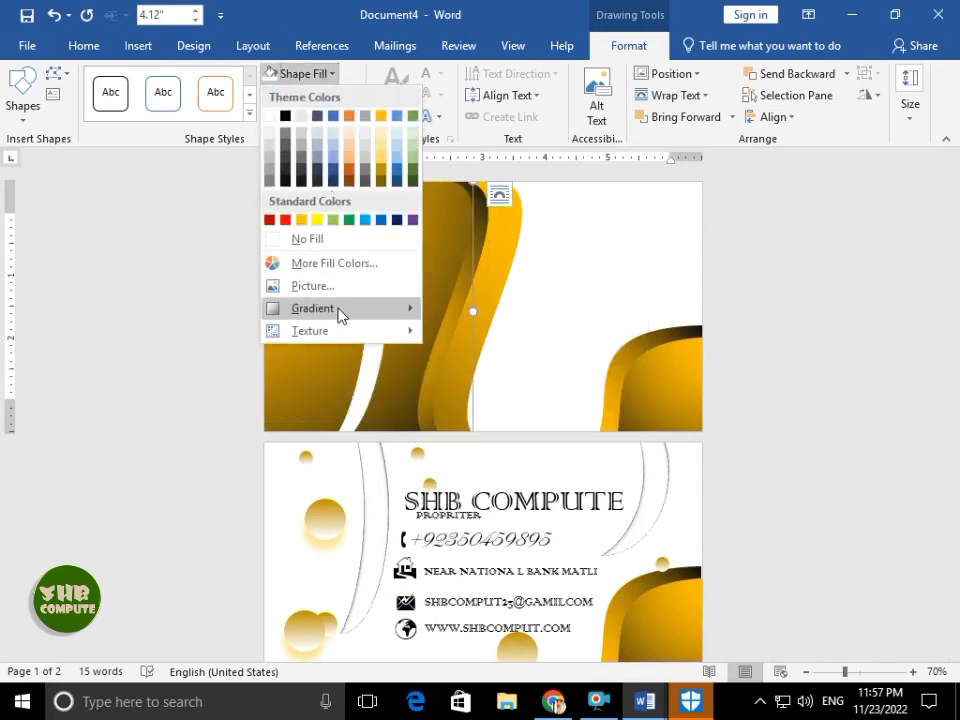
pyautogui.moveTo(340, 312)
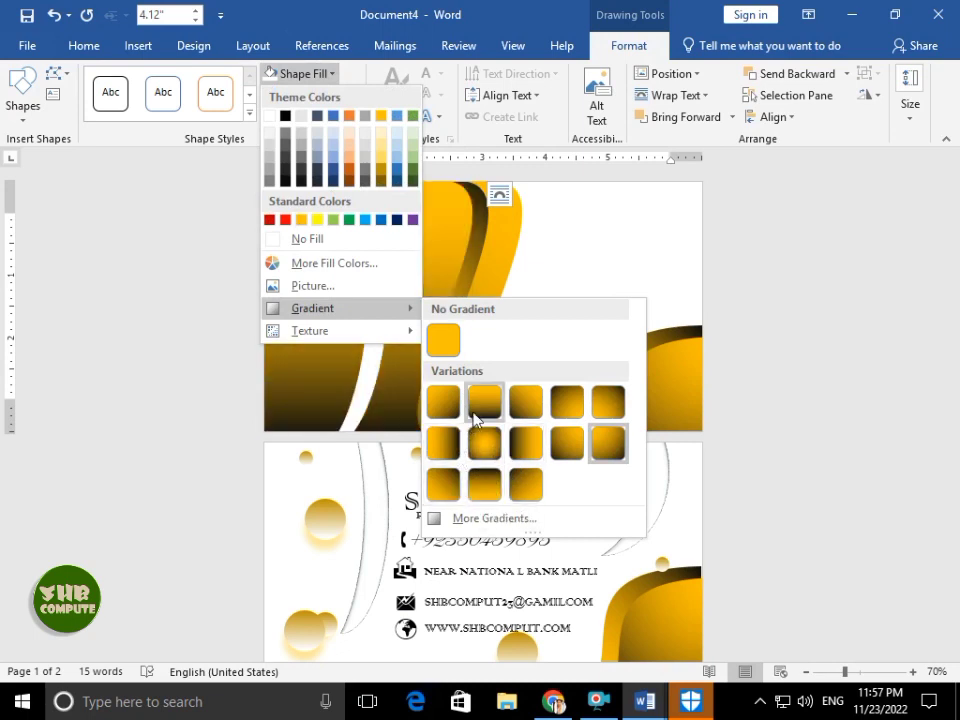
pyautogui.click(519, 485)
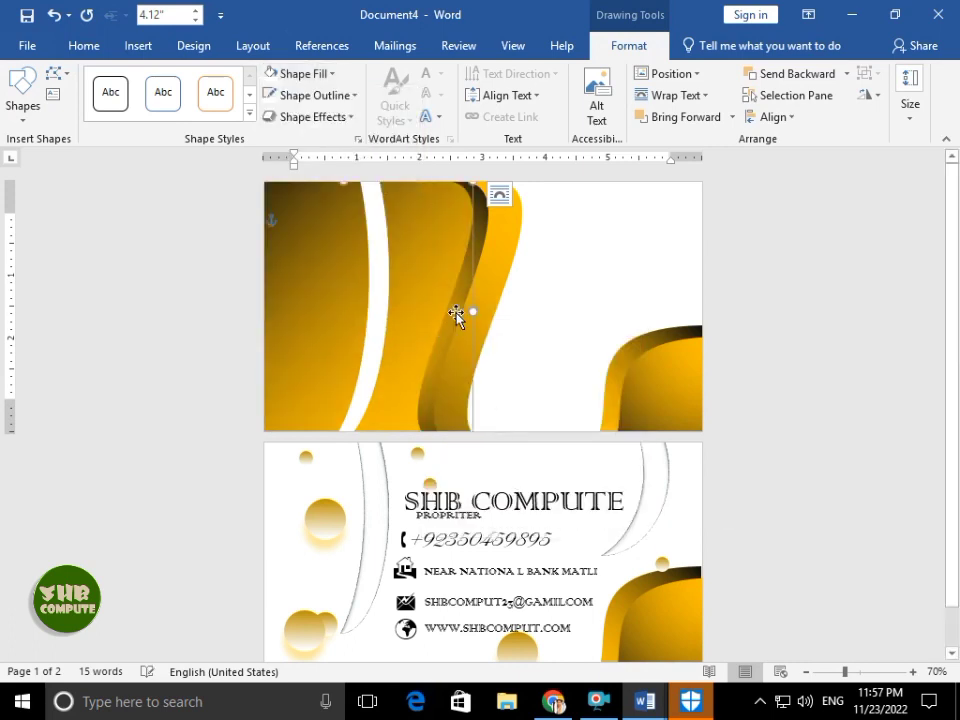
pyautogui.moveTo(478, 311); pyautogui.dragTo(458, 310)
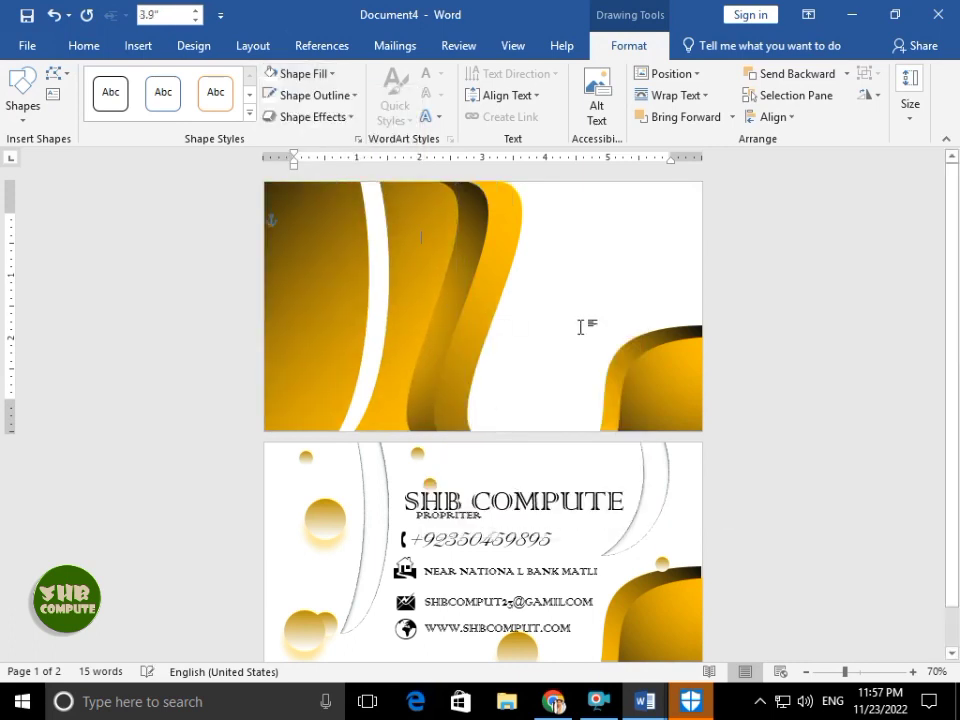
pyautogui.click(546, 392)
pyautogui.moveTo(332, 529); pyautogui.dragTo(672, 268)
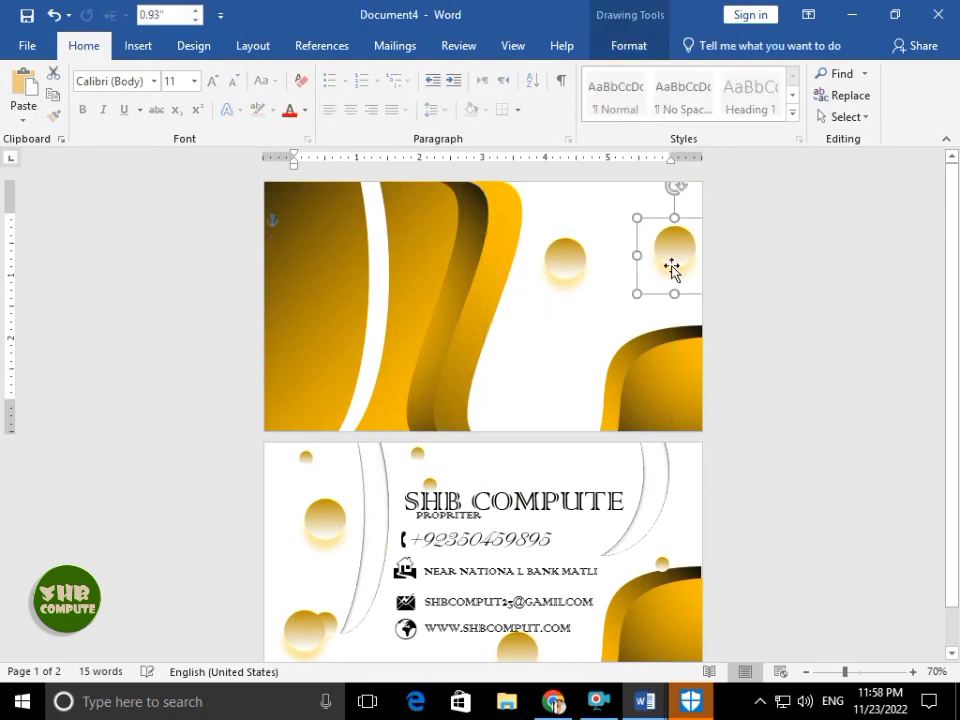
# - Place small gold bubble copies near the card's top edge and top-right corner
pyautogui.moveTo(638, 220)
pyautogui.mouseDown()
pyautogui.moveTo(673, 253)
pyautogui.moveTo(517, 381)
pyautogui.moveTo(509, 330)
pyautogui.mouseUp()
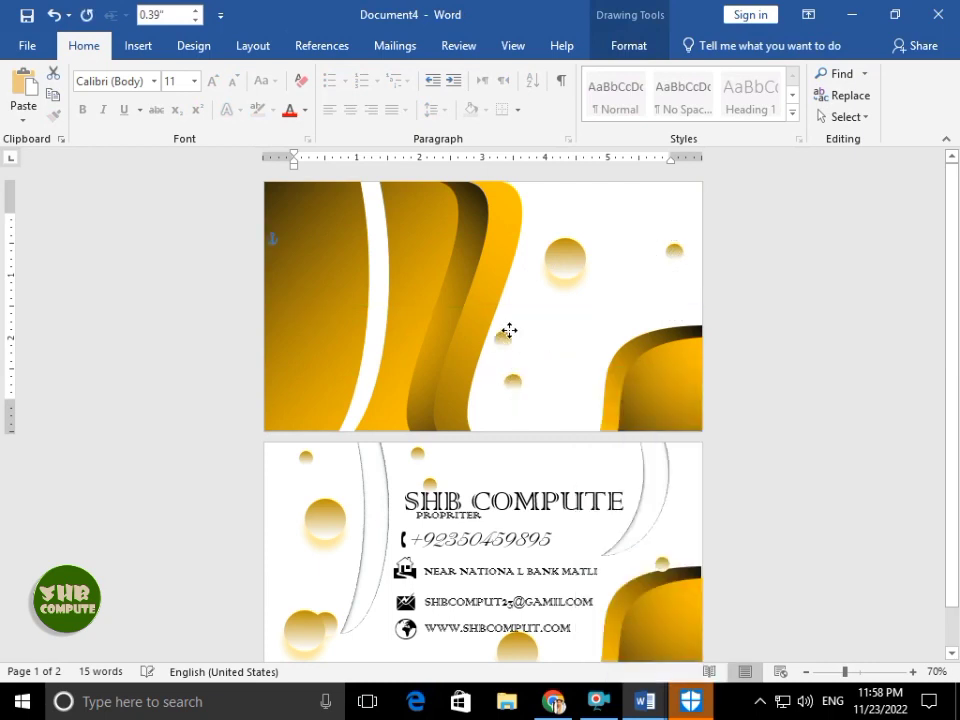
pyautogui.moveTo(569, 199); pyautogui.dragTo(566, 203)
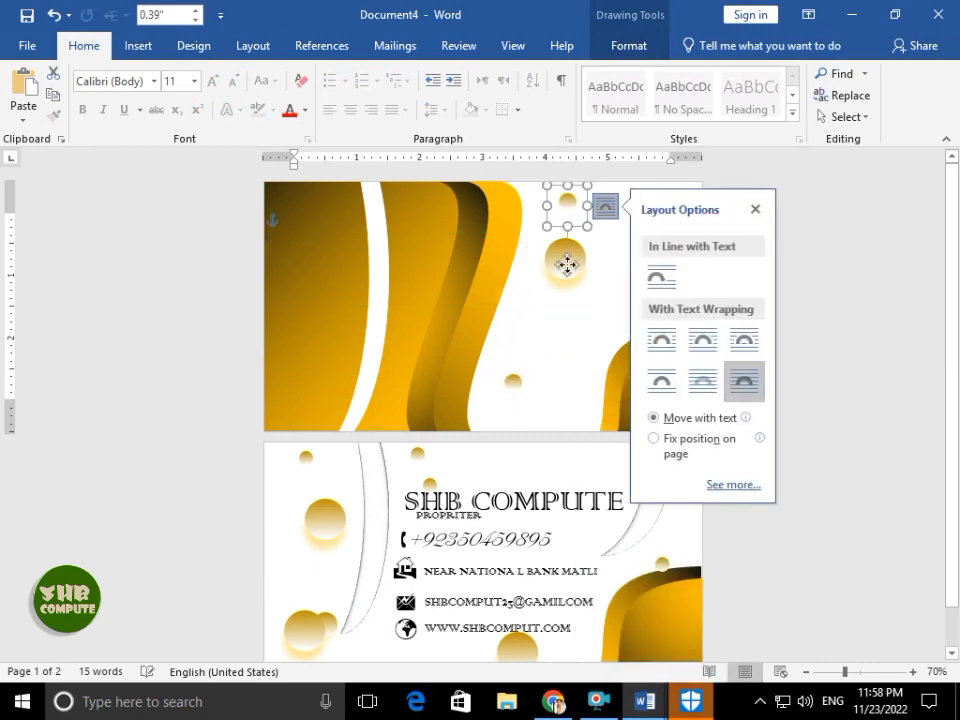
pyautogui.moveTo(570, 264); pyautogui.dragTo(617, 238)
pyautogui.moveTo(706, 229); pyautogui.dragTo(708, 231)
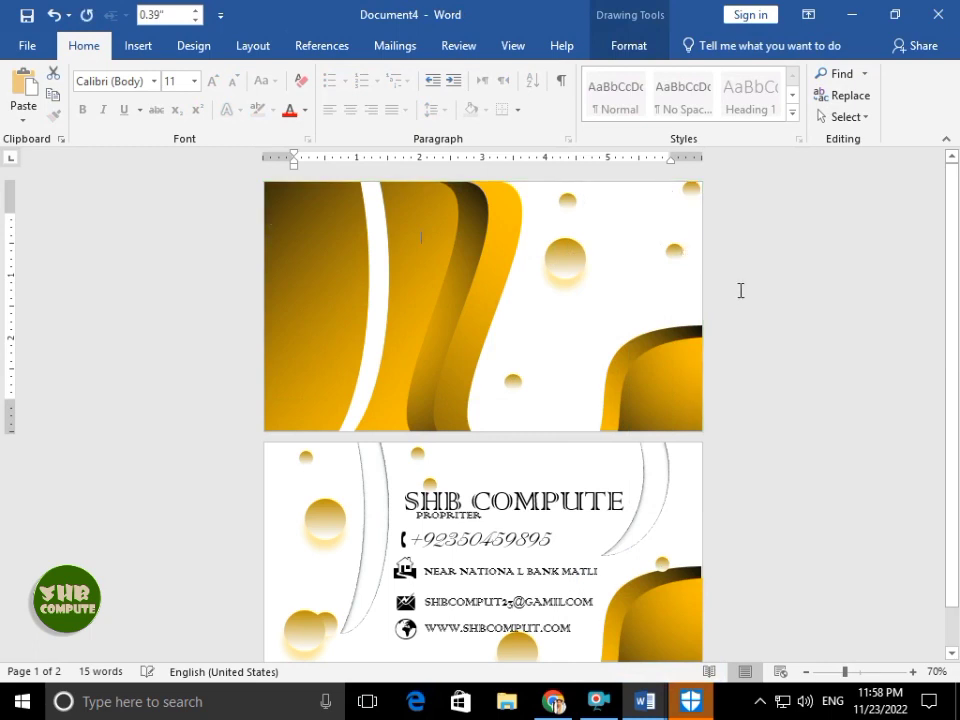
pyautogui.click(742, 329)
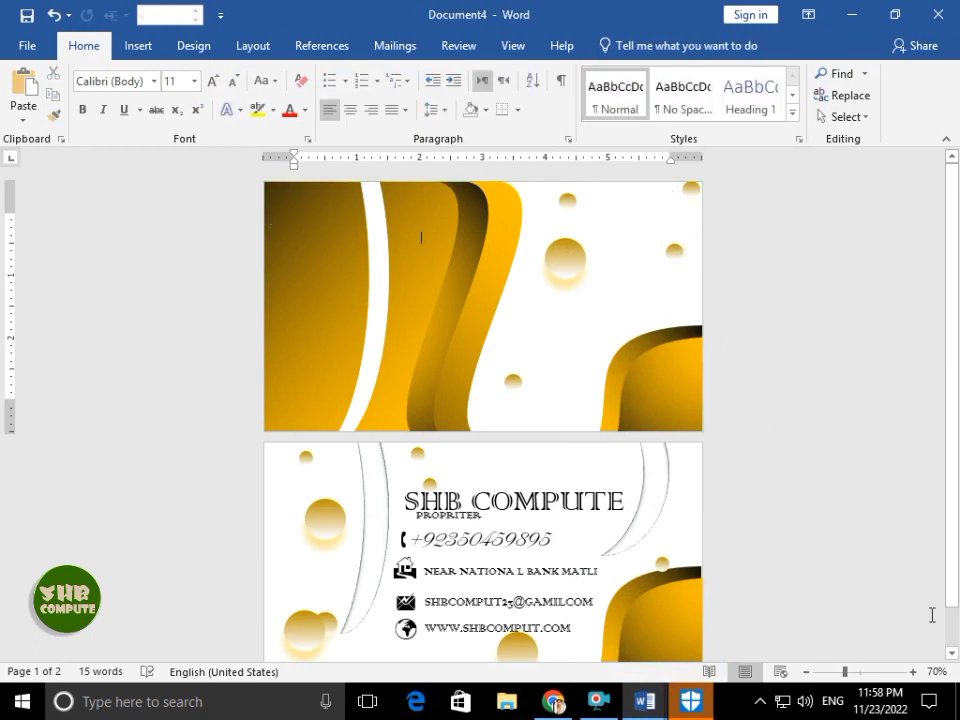
# - Draw a 12-point star at the card's upper left and type 'You' inside it
pyautogui.click(138, 47)
pyautogui.click(130, 117)
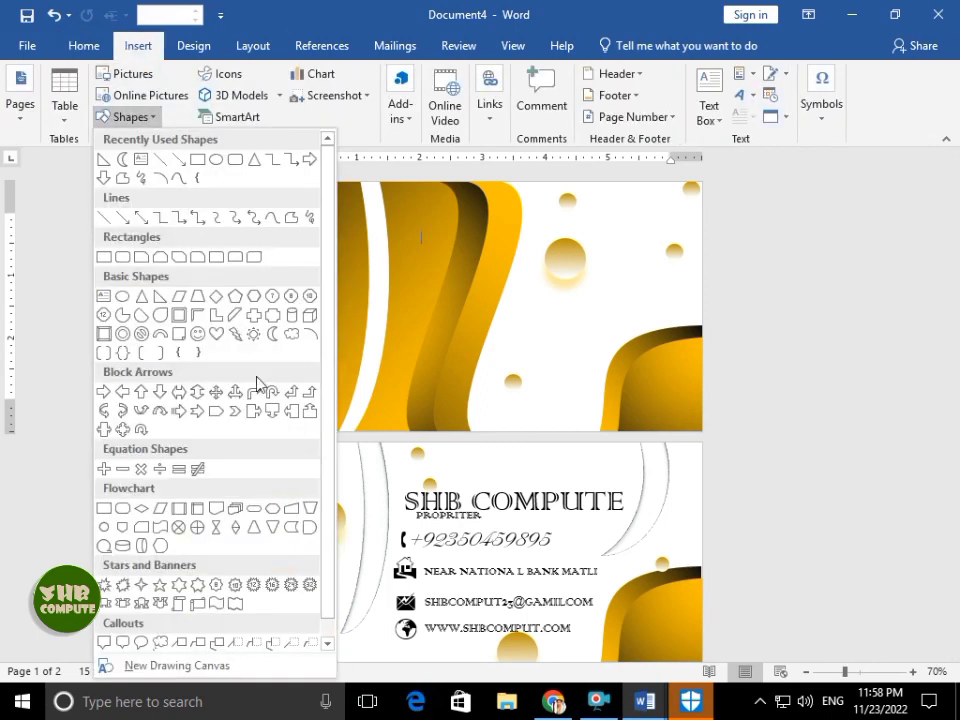
pyautogui.click(254, 584)
pyautogui.moveTo(279, 249); pyautogui.dragTo(334, 303)
pyautogui.rightClick(334, 303)
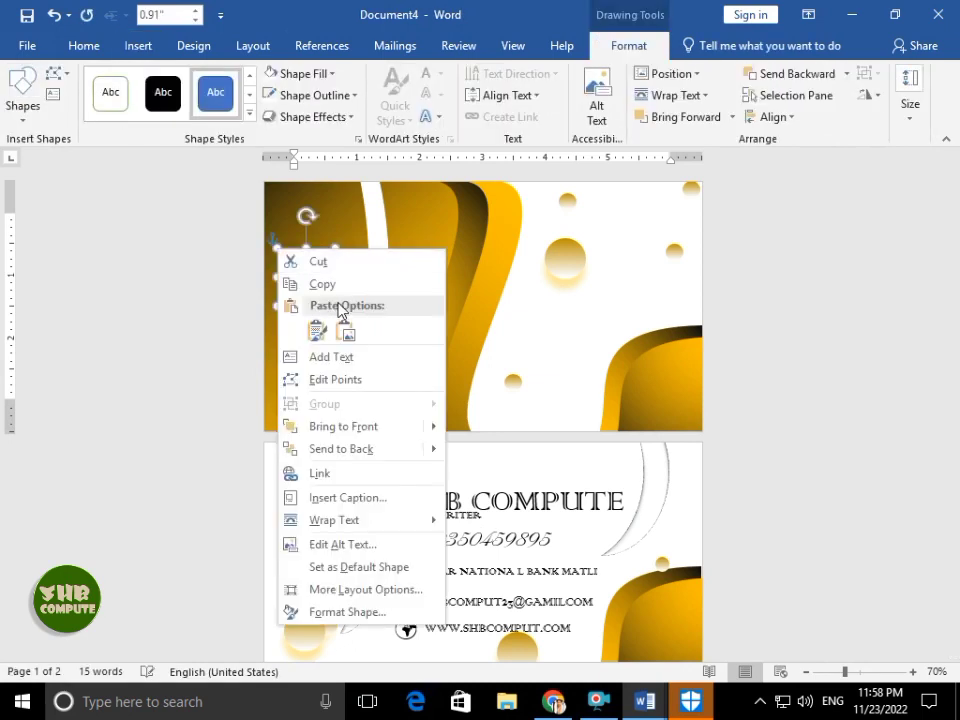
pyautogui.press('Escape')
pyautogui.write('You')
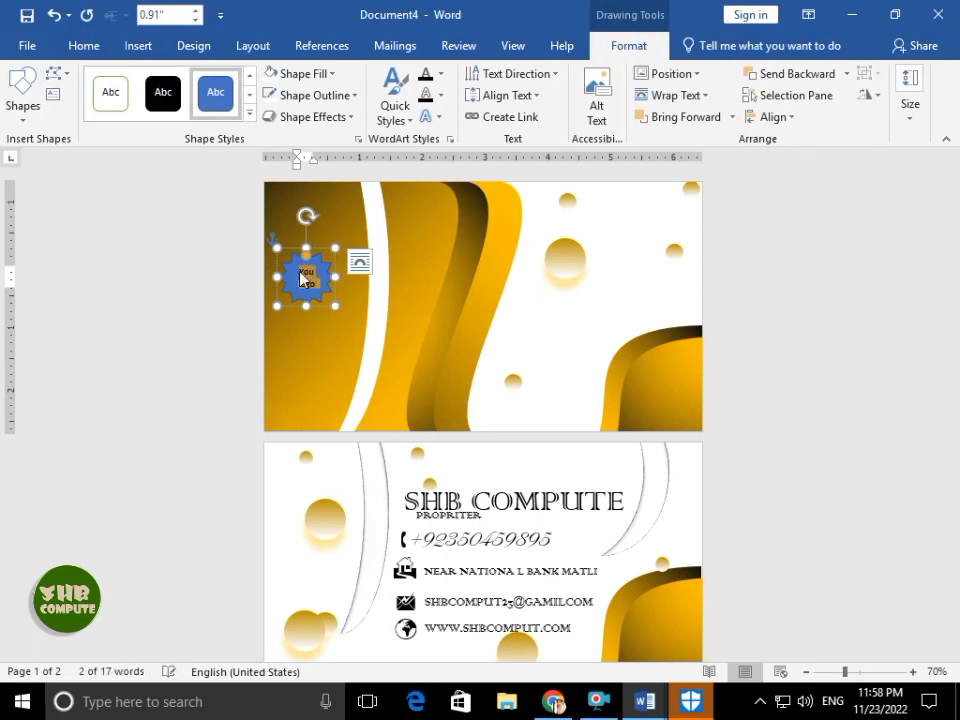
# - Set the star text to Andalus with no space after and the No Spacing style
pyautogui.scroll(11, 300, 278)
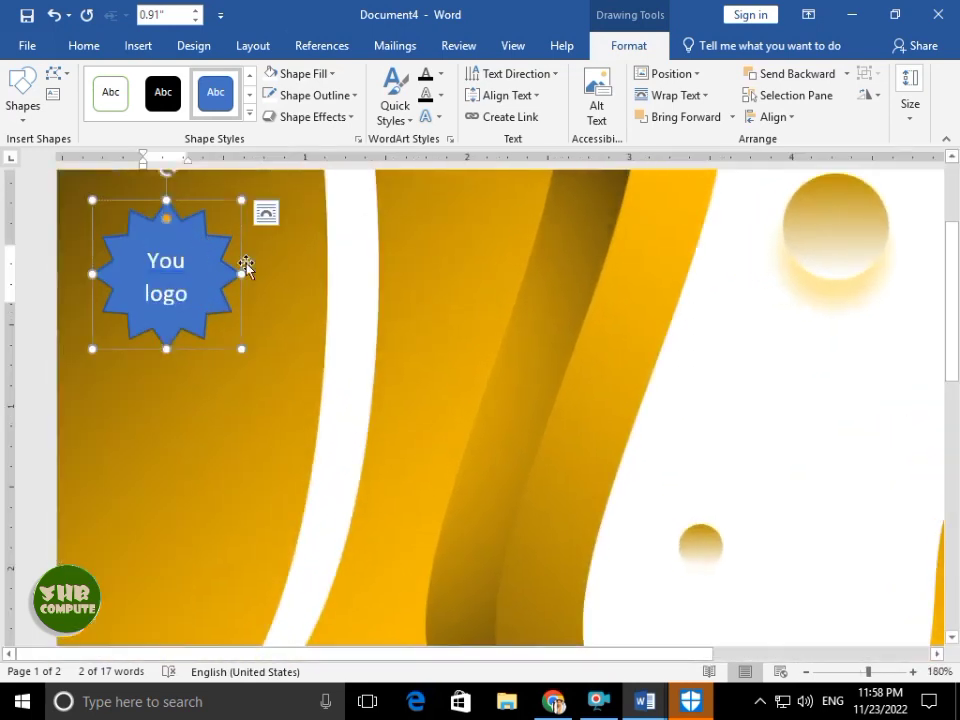
pyautogui.press('ctrl')
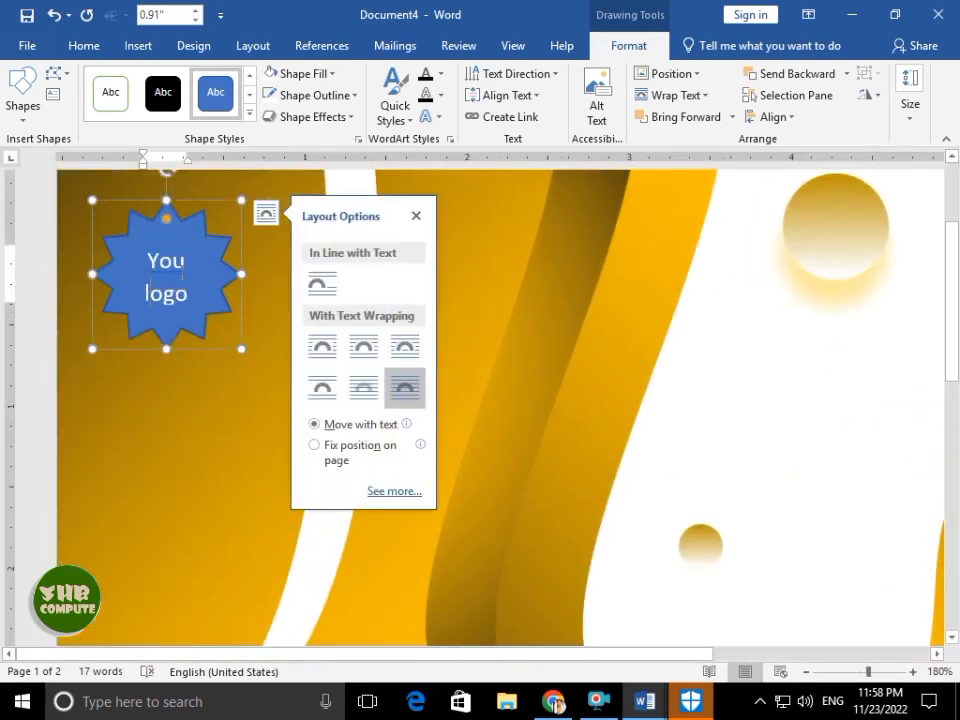
pyautogui.hotkey('ctrl', 'a')
pyautogui.click(84, 45)
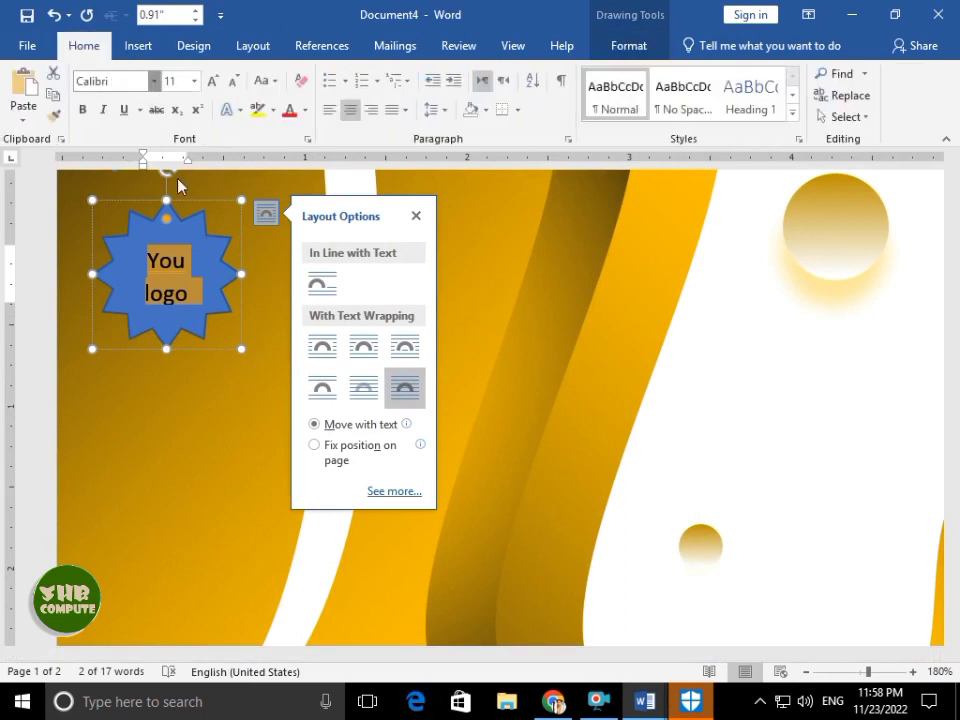
pyautogui.click(154, 81)
pyautogui.click(160, 345)
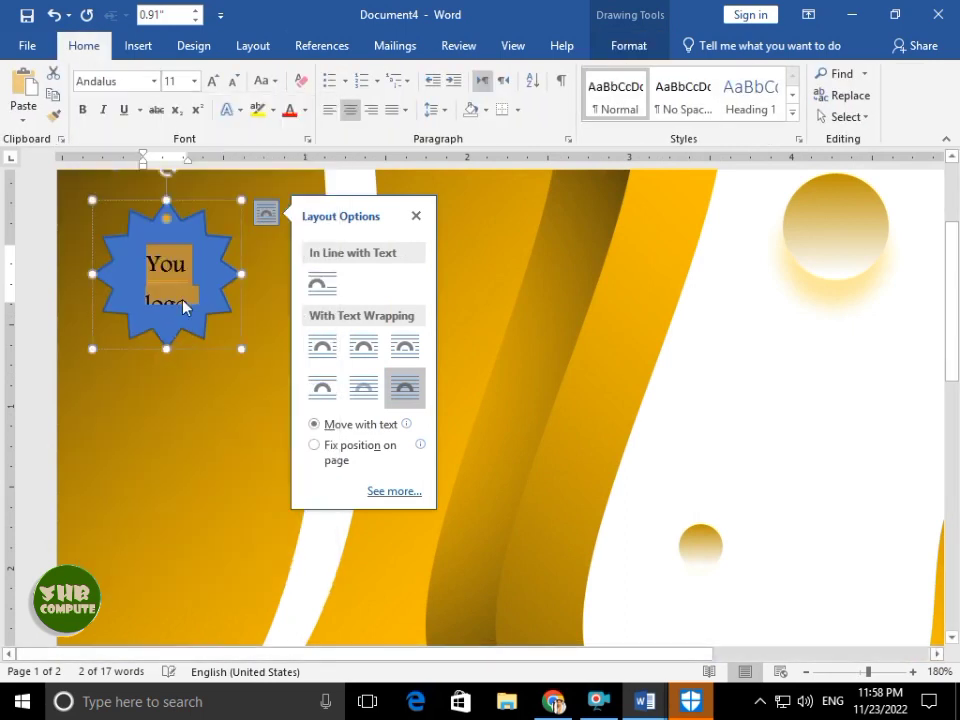
pyautogui.click(436, 109)
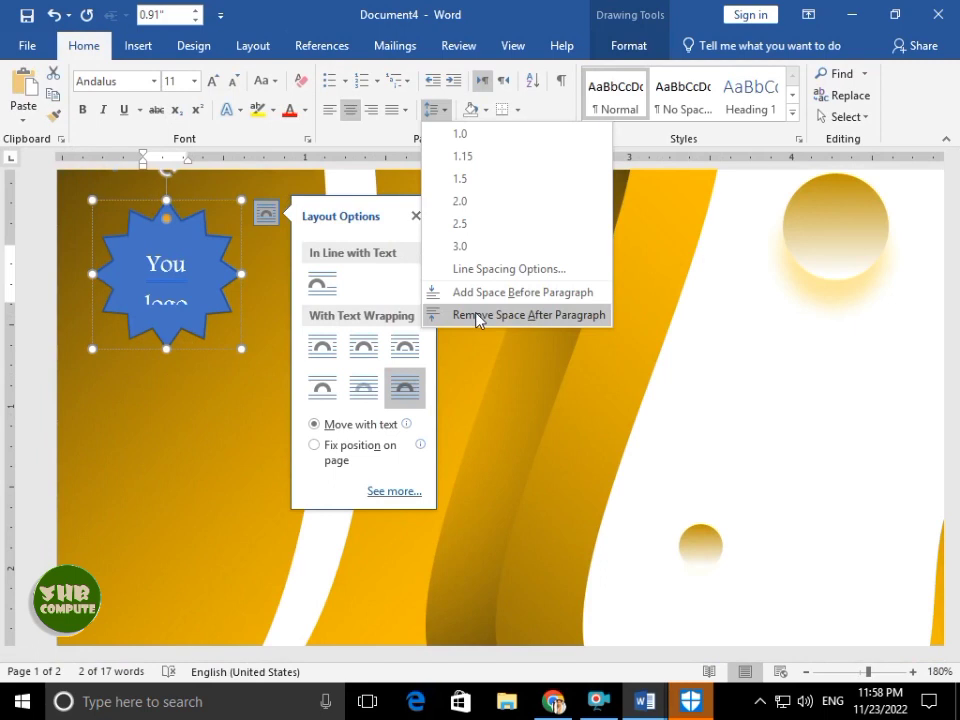
pyautogui.click(470, 315)
pyautogui.click(690, 95)
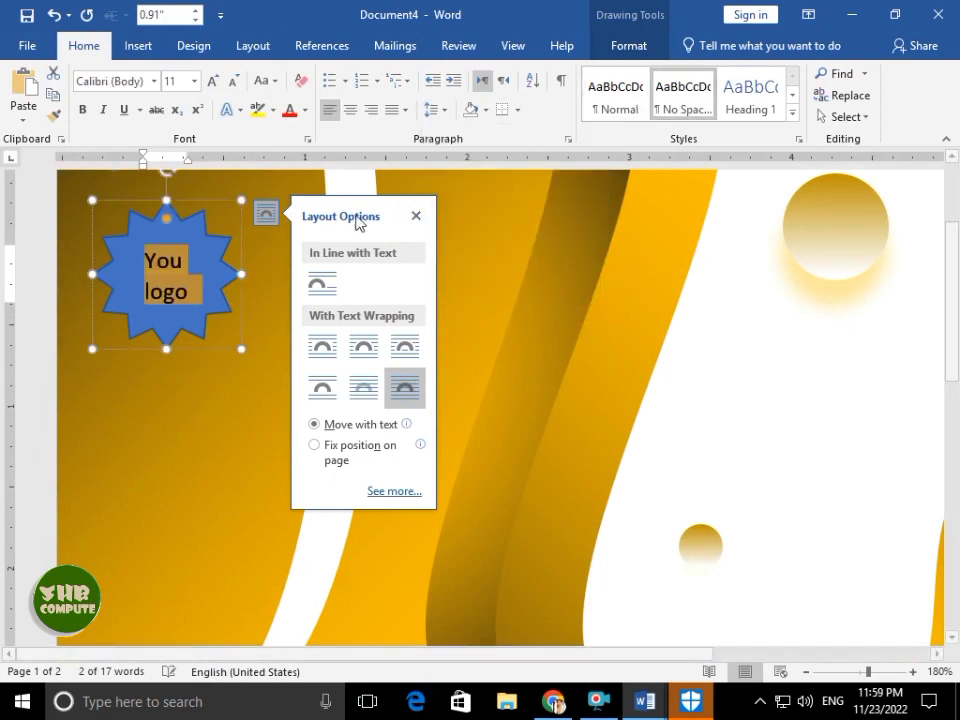
# - Switch the star text to Arial, nudge the star, and enlarge it so the text fits
pyautogui.click(155, 82)
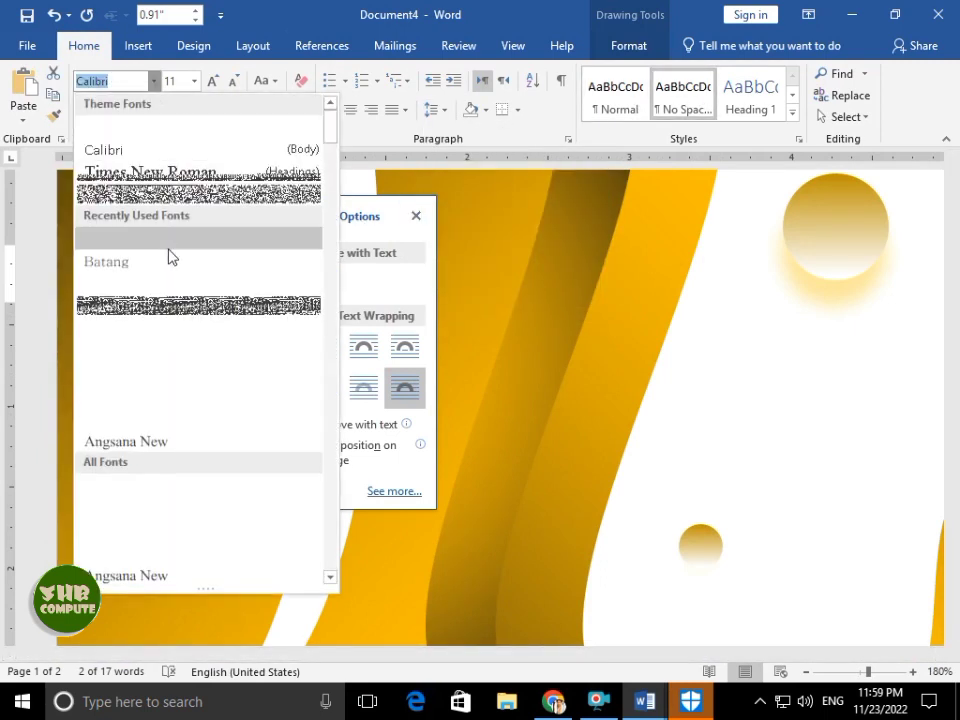
pyautogui.click(167, 255)
pyautogui.moveTo(187, 205); pyautogui.dragTo(189, 211)
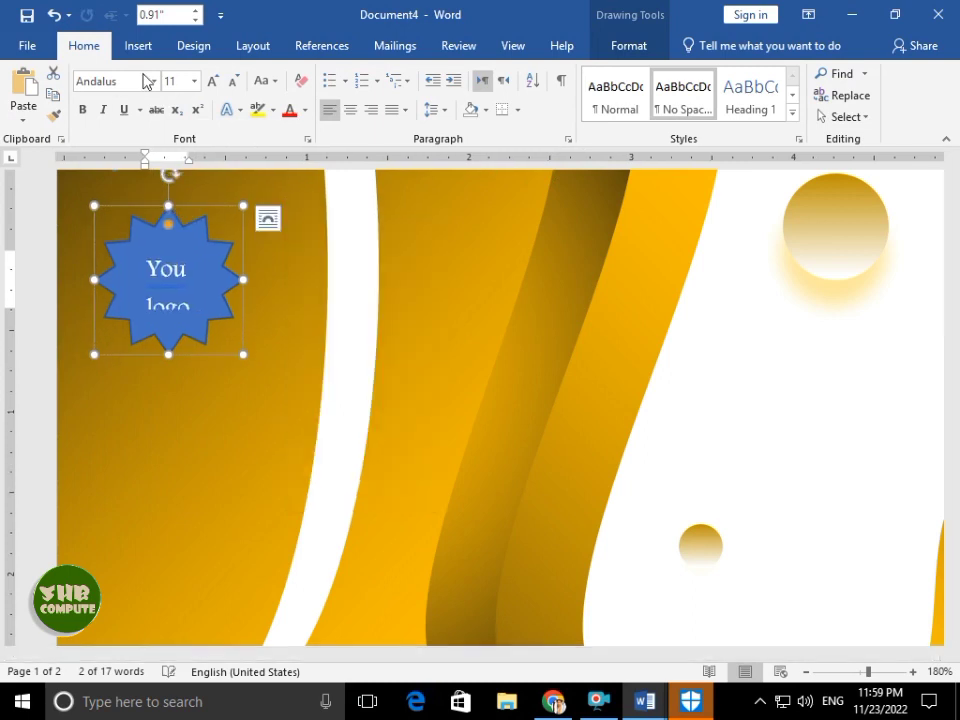
pyautogui.click(155, 82)
pyautogui.scroll(-3, 146, 358)
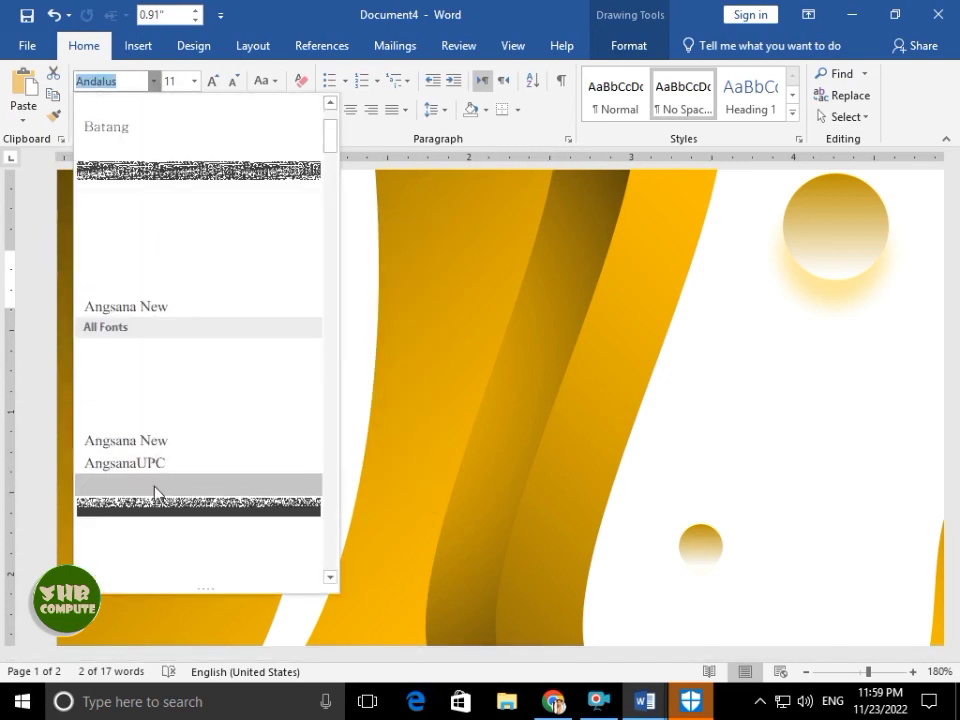
pyautogui.click(140, 517)
pyautogui.click(222, 350)
pyautogui.moveTo(245, 357)
pyautogui.mouseDown()
pyautogui.moveTo(272, 371)
pyautogui.moveTo(255, 373)
pyautogui.moveTo(268, 379)
pyautogui.moveTo(242, 371)
pyautogui.mouseUp()
# - Paint the background's gold fill onto the star and give it a 3-D preset effect
pyautogui.click(431, 289)
pyautogui.click(53, 116)
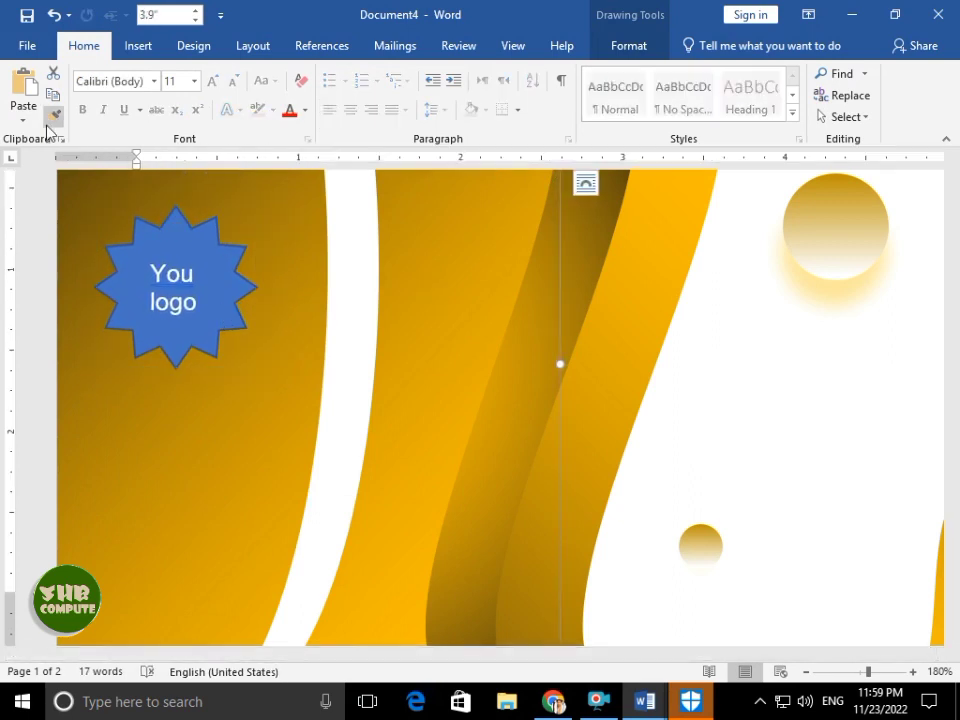
pyautogui.click(218, 283)
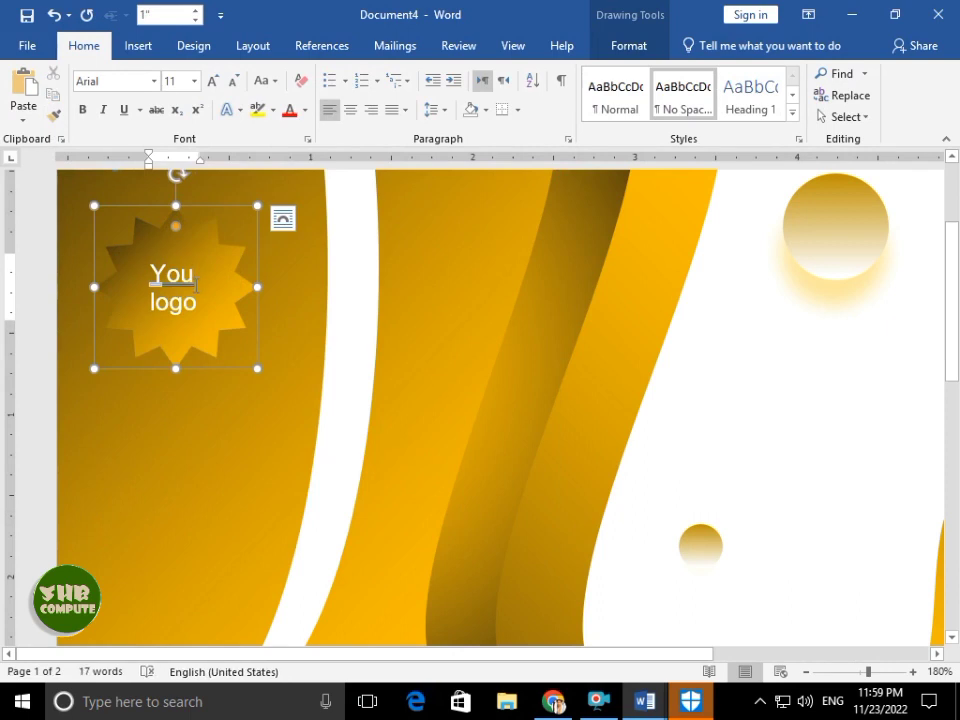
pyautogui.click(628, 45)
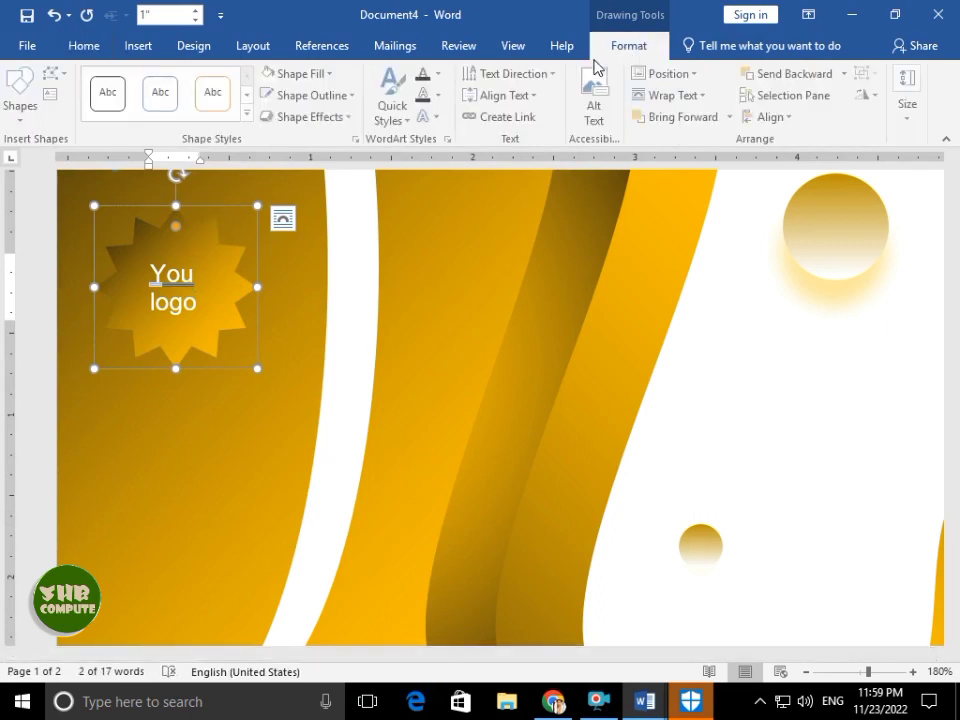
pyautogui.click(334, 118)
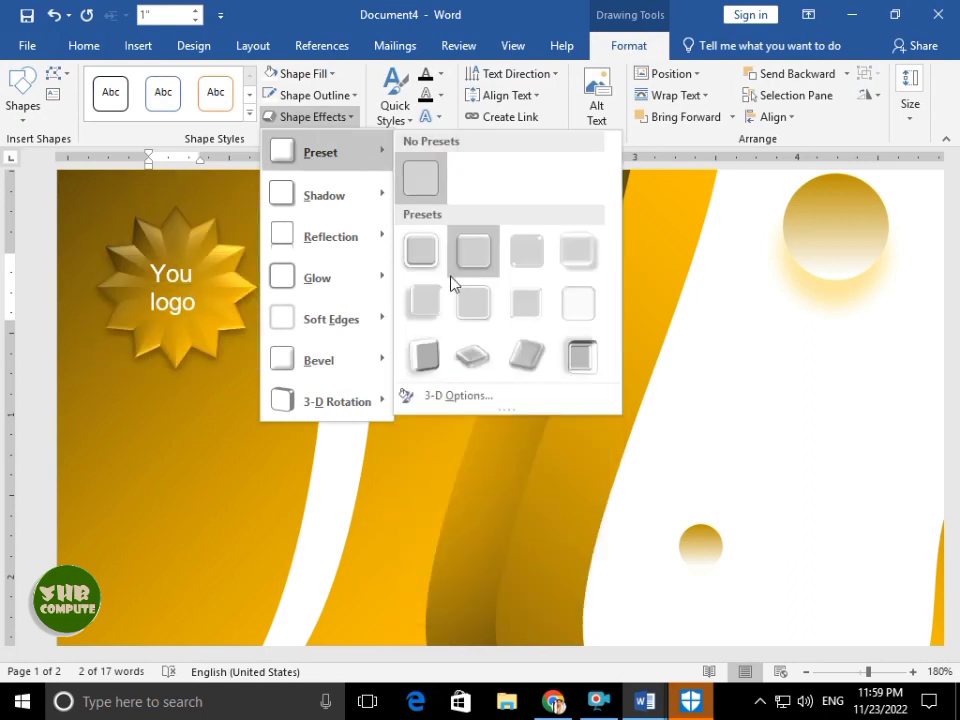
pyautogui.click(473, 251)
# - Correct 'You' to 'Your', then delete the logo text from the star
pyautogui.rightClick(176, 276)
pyautogui.click(158, 272)
pyautogui.rightClick(192, 287)
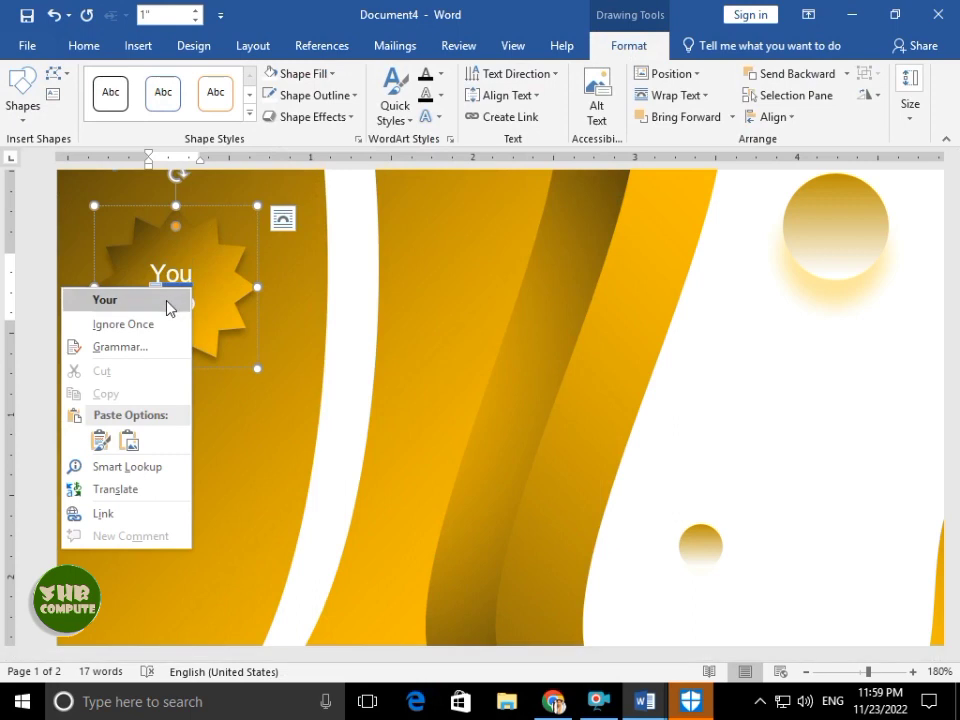
pyautogui.click(169, 301)
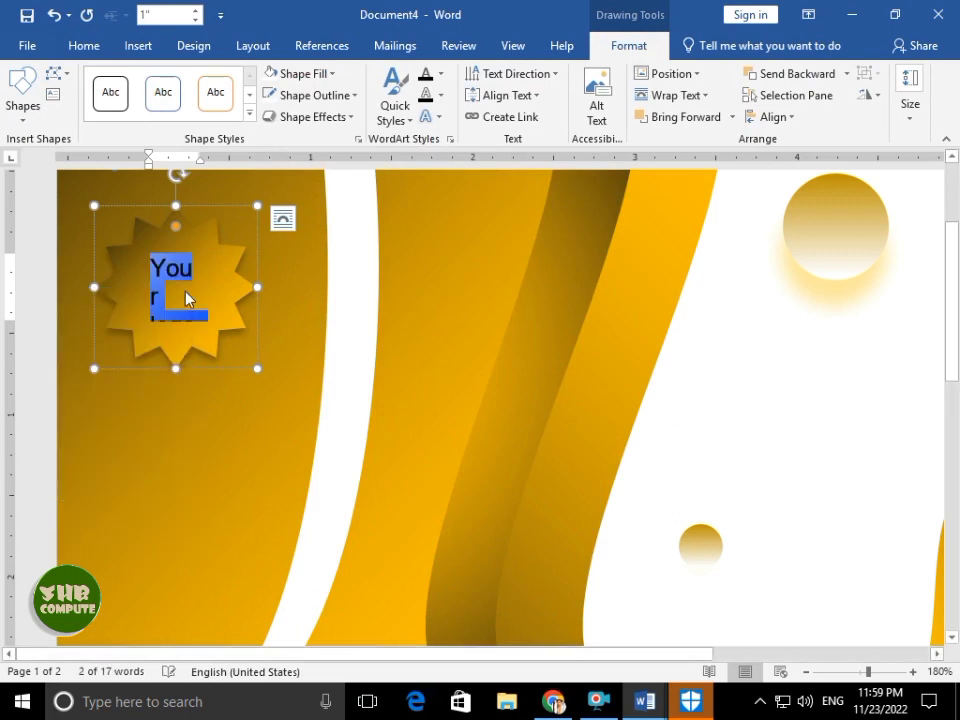
pyautogui.press('Delete')
# - Draw a small text box over the star for the logo wording
pyautogui.click(53, 73)
pyautogui.click(54, 97)
pyautogui.moveTo(142, 256); pyautogui.dragTo(229, 321)
pyautogui.click(217, 305)
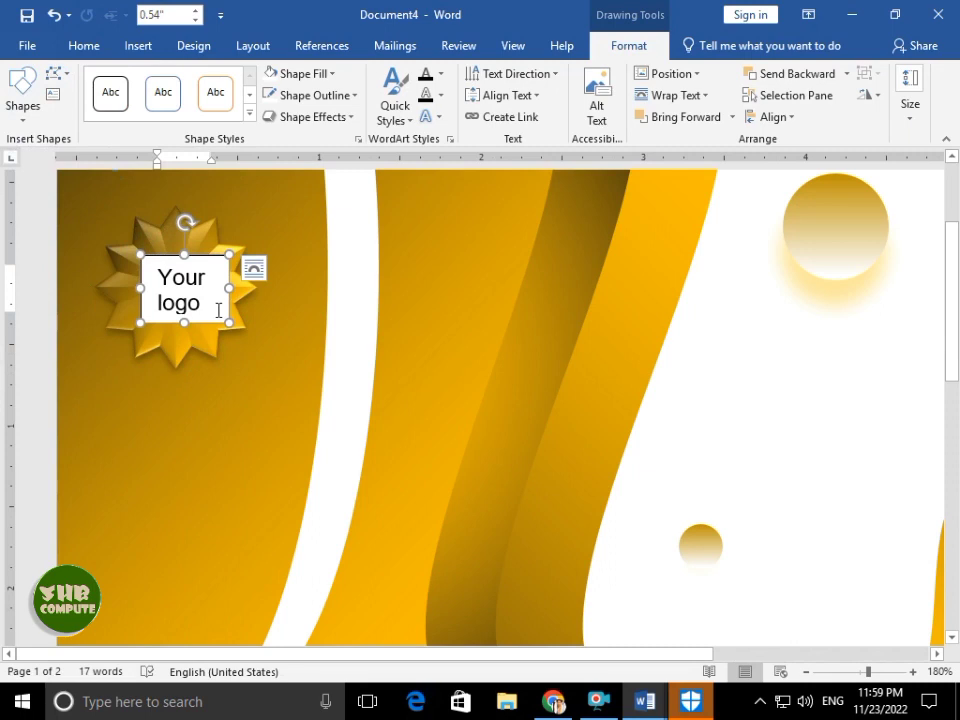
pyautogui.hotkey('alt', 'F4')
pyautogui.press('Escape')
pyautogui.hotkey('ctrl', 'a')
# - Set the text box to no outline and no fill, and move it onto the middle stripe
pyautogui.click(315, 95)
pyautogui.click(300, 259)
pyautogui.click(300, 73)
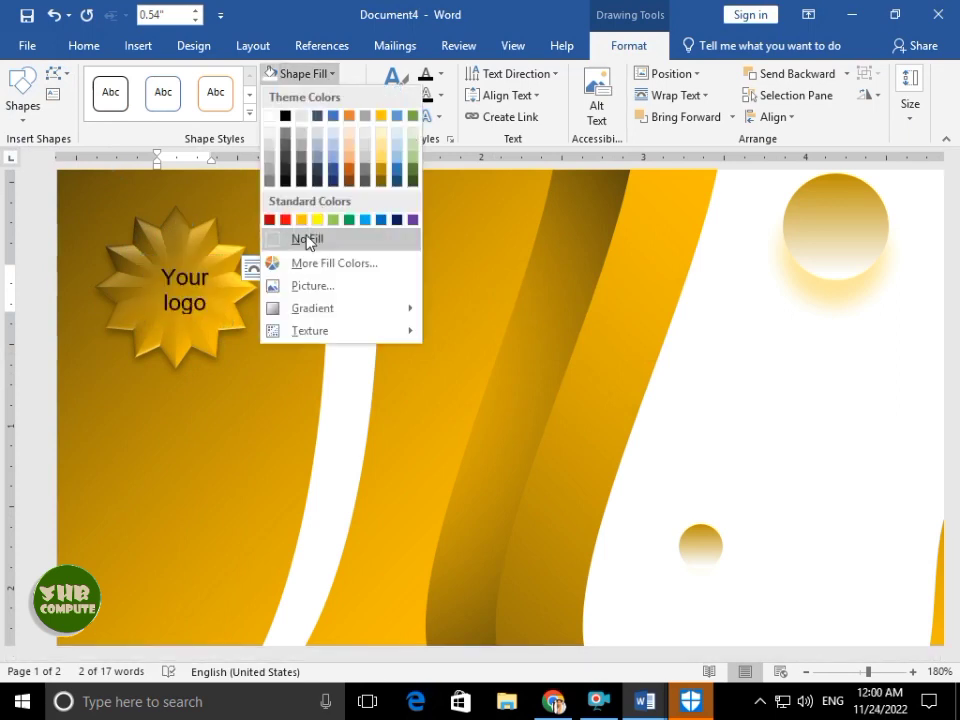
pyautogui.click(307, 239)
pyautogui.moveTo(206, 252); pyautogui.dragTo(496, 235)
# - Set 'Your logo' in Edwardian Script and drag its text box onto the gold star
pyautogui.click(84, 46)
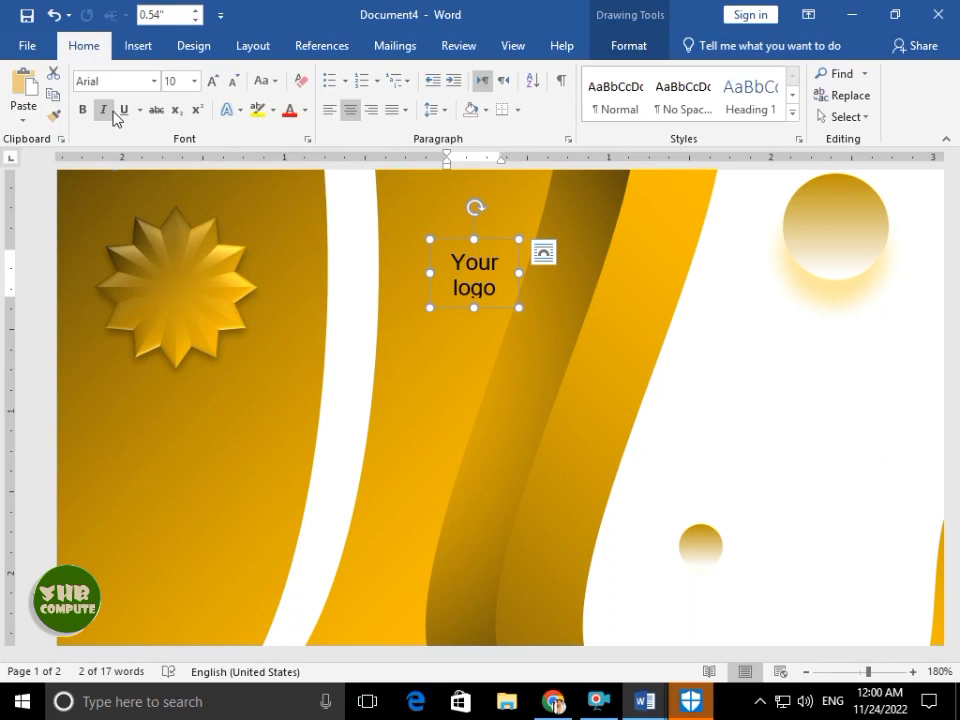
pyautogui.click(153, 81)
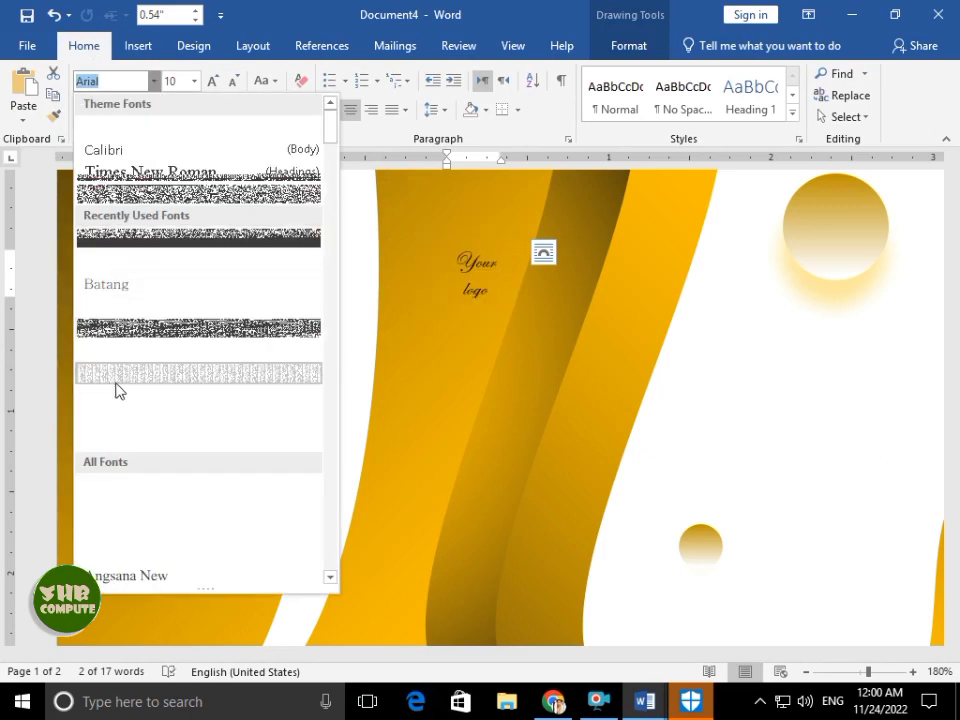
pyautogui.scroll(-3, 118, 390)
pyautogui.scroll(-2, 141, 490)
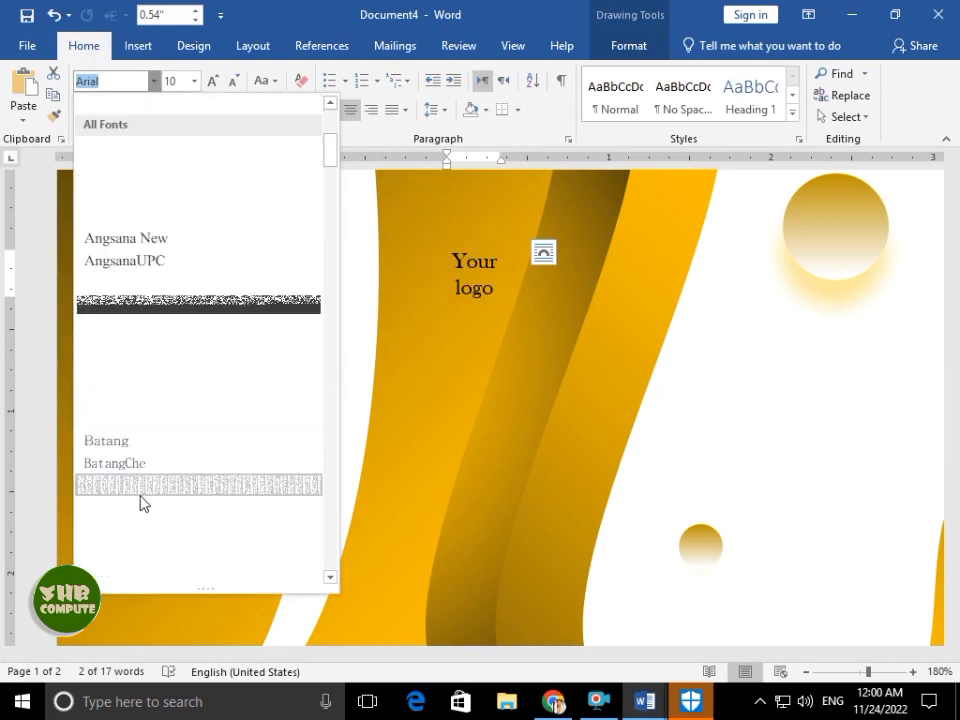
pyautogui.scroll(-2, 140, 450)
pyautogui.scroll(-3, 136, 356)
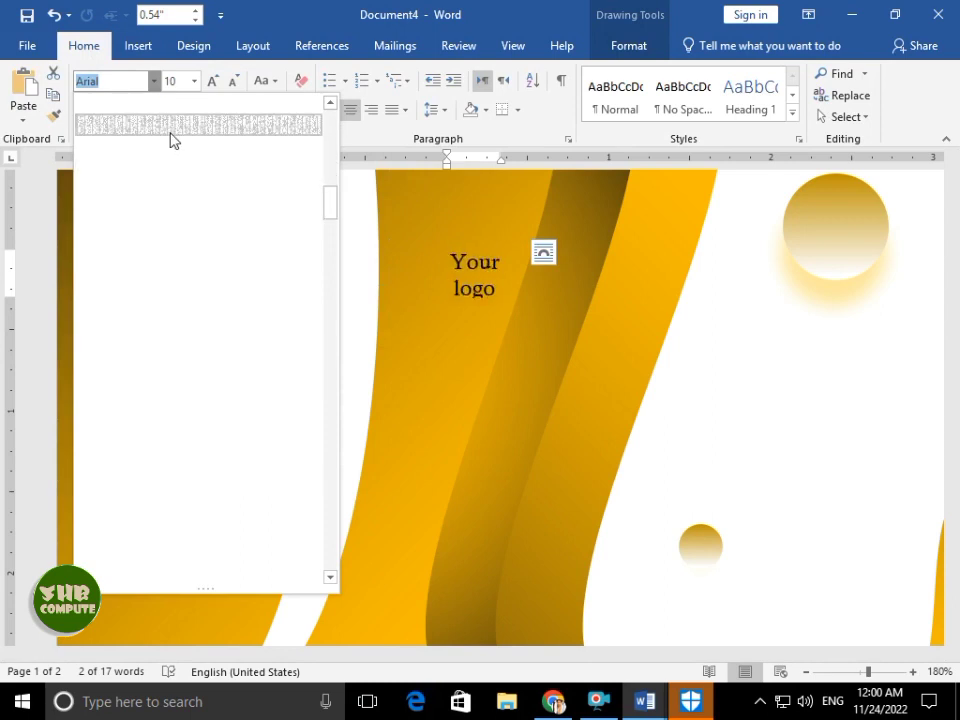
pyautogui.scroll(-2, 189, 229)
pyautogui.scroll(-3, 118, 424)
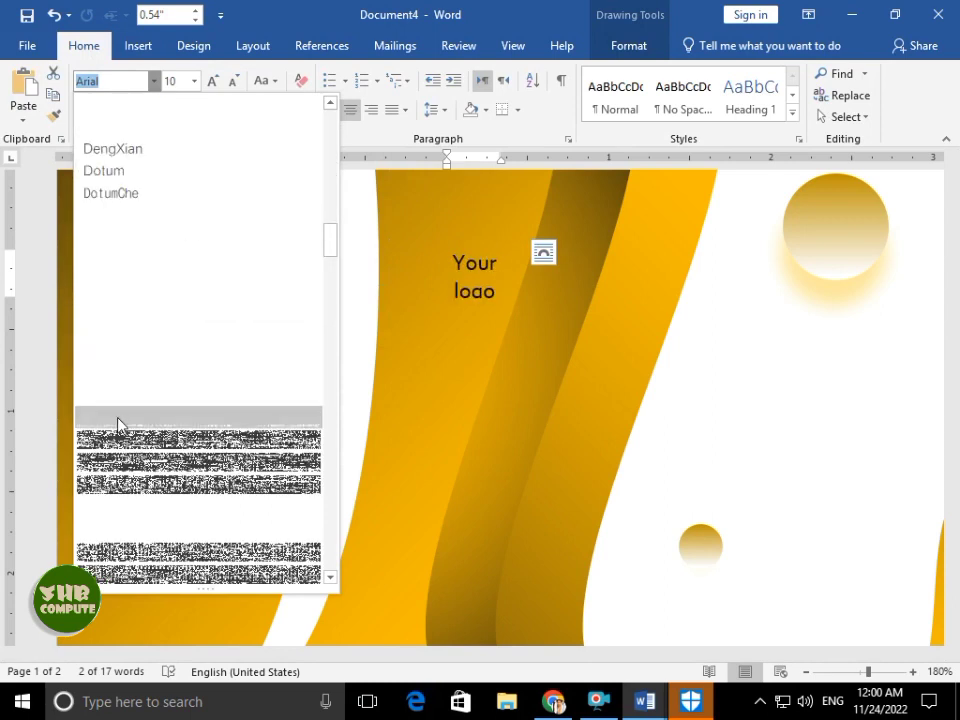
pyautogui.scroll(10, 165, 229)
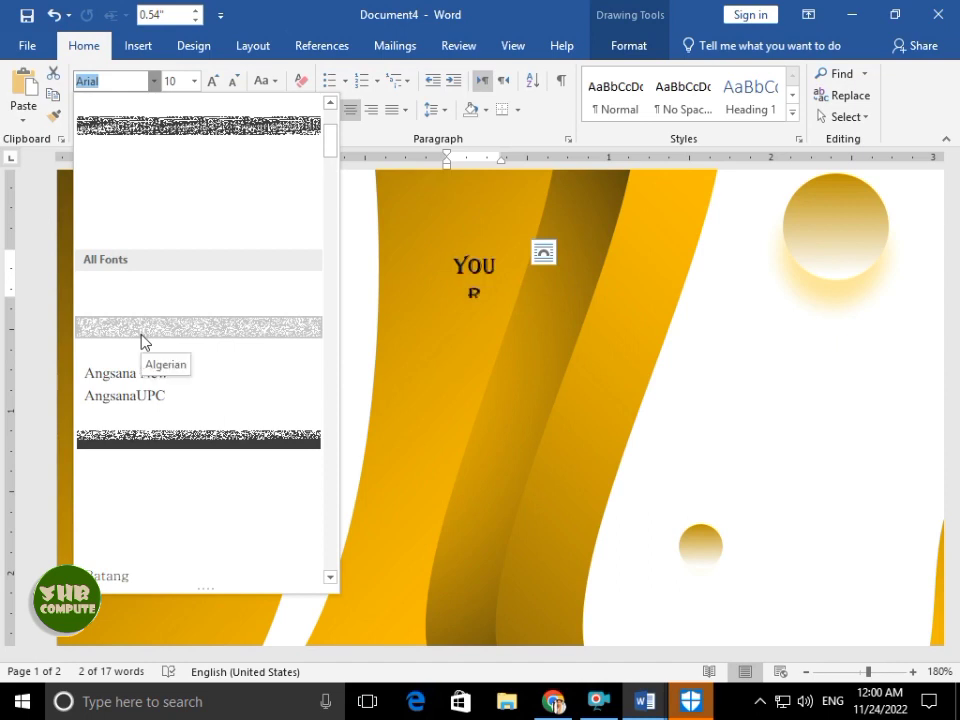
pyautogui.scroll(3, 184, 229)
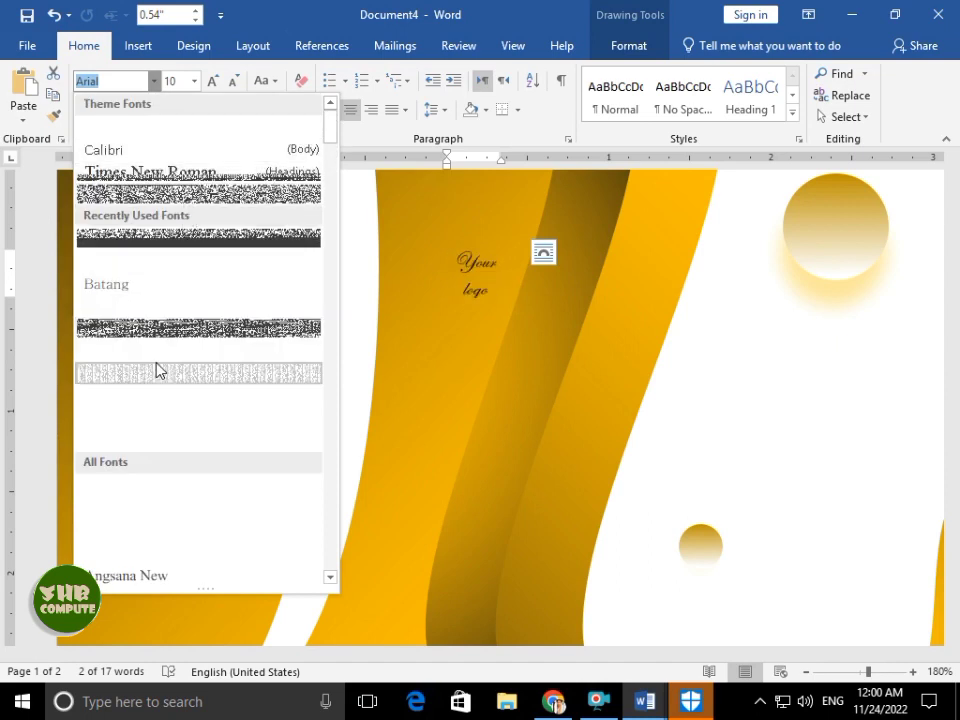
pyautogui.click(156, 371)
pyautogui.moveTo(490, 238); pyautogui.dragTo(197, 248)
pyautogui.hotkey('ctrl', 'a')
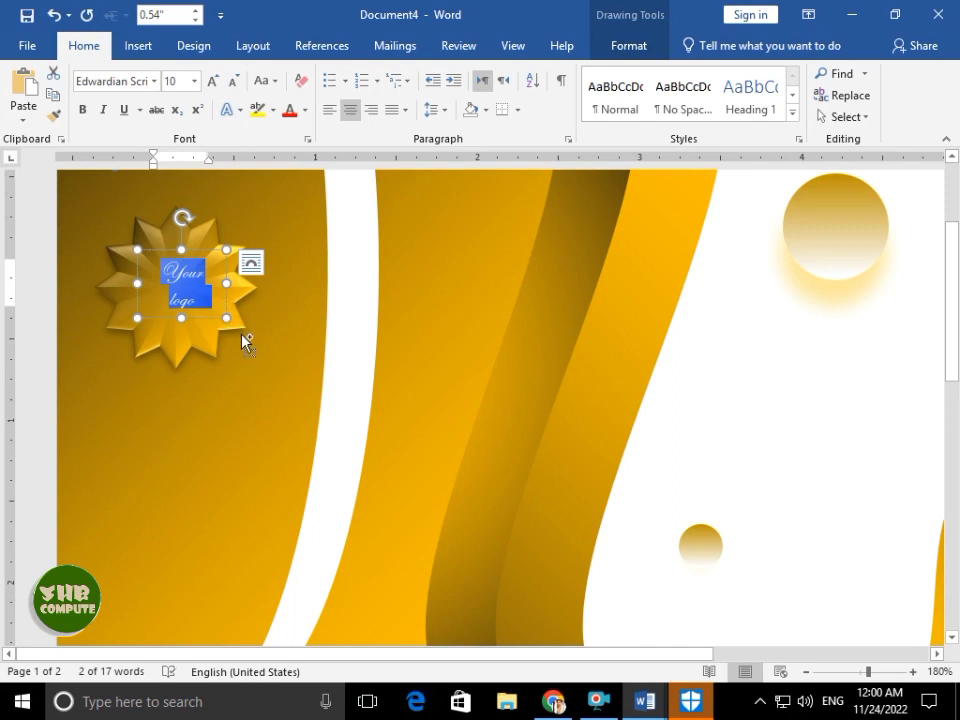
# - Enlarge the logo text box over the star and raise the text size to 16
pyautogui.moveTo(228, 318); pyautogui.dragTo(259, 343)
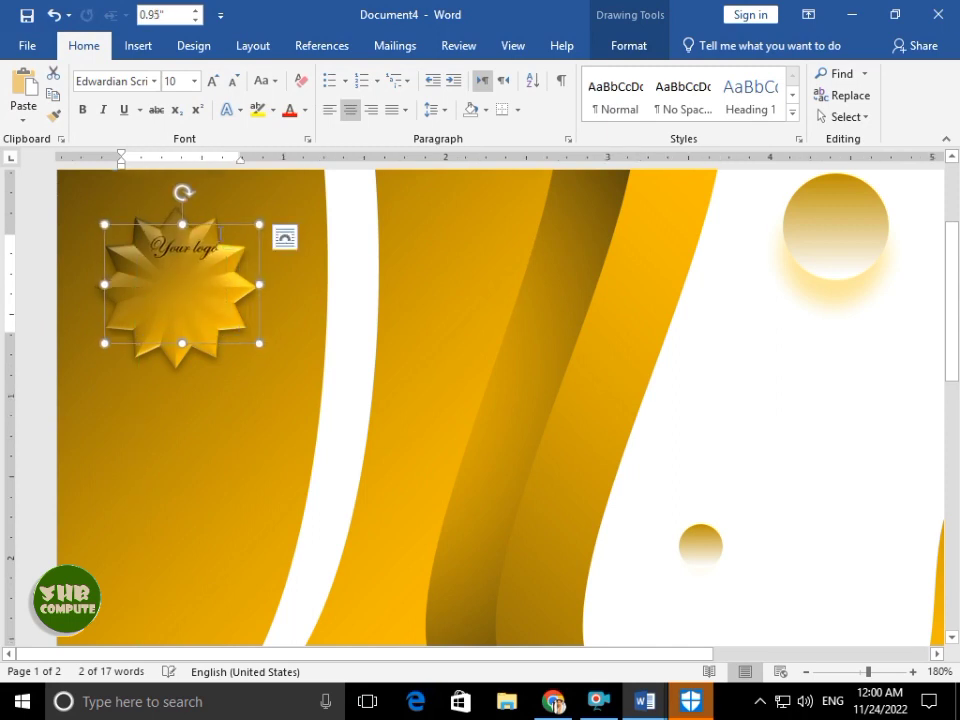
pyautogui.moveTo(219, 222); pyautogui.dragTo(208, 258)
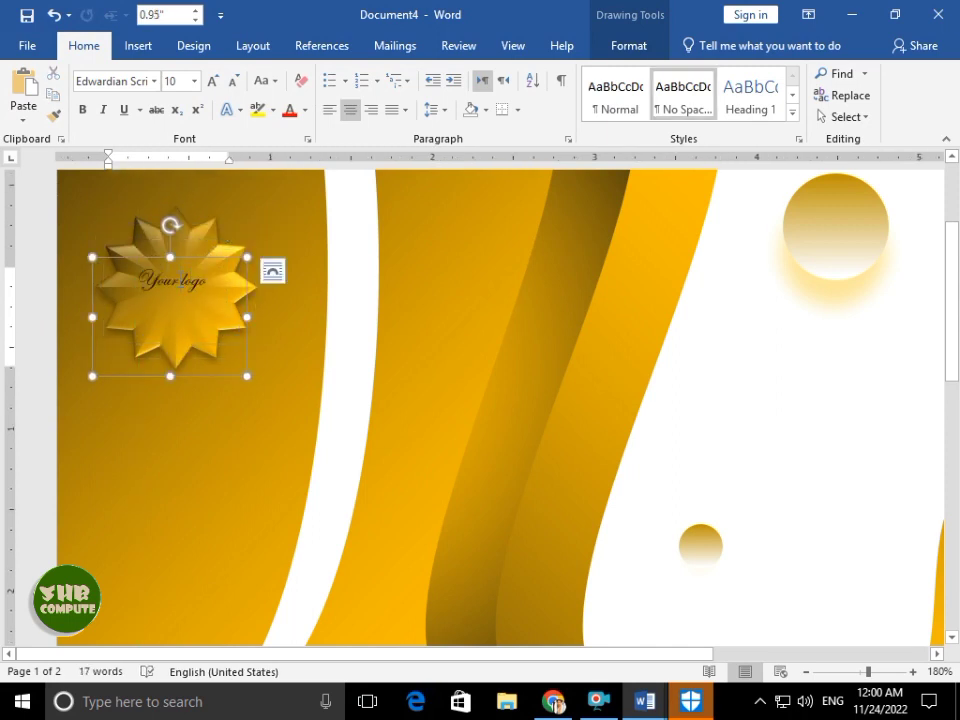
pyautogui.hotkey('ctrl', 'z')
pyautogui.hotkey('ctrl', 'a')
pyautogui.press('ctrl')
pyautogui.press('ctrl')
pyautogui.press('ctrl')
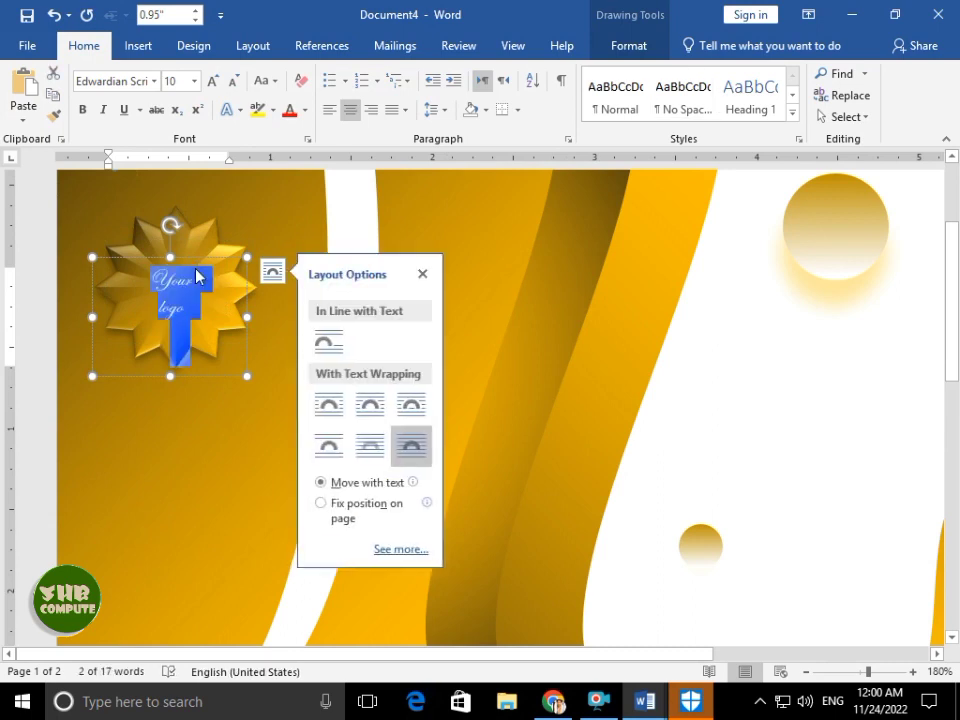
pyautogui.click(196, 280)
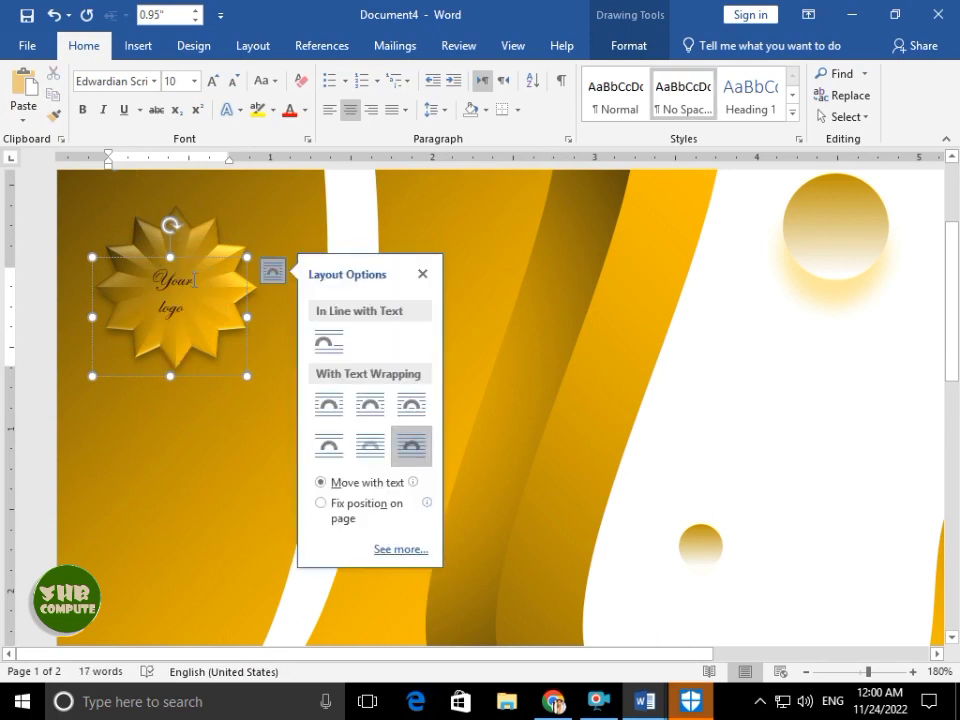
pyautogui.hotkey('ctrl', 'a')
pyautogui.hotkey('ctrl', ']')
pyautogui.hotkey('ctrl', ']')
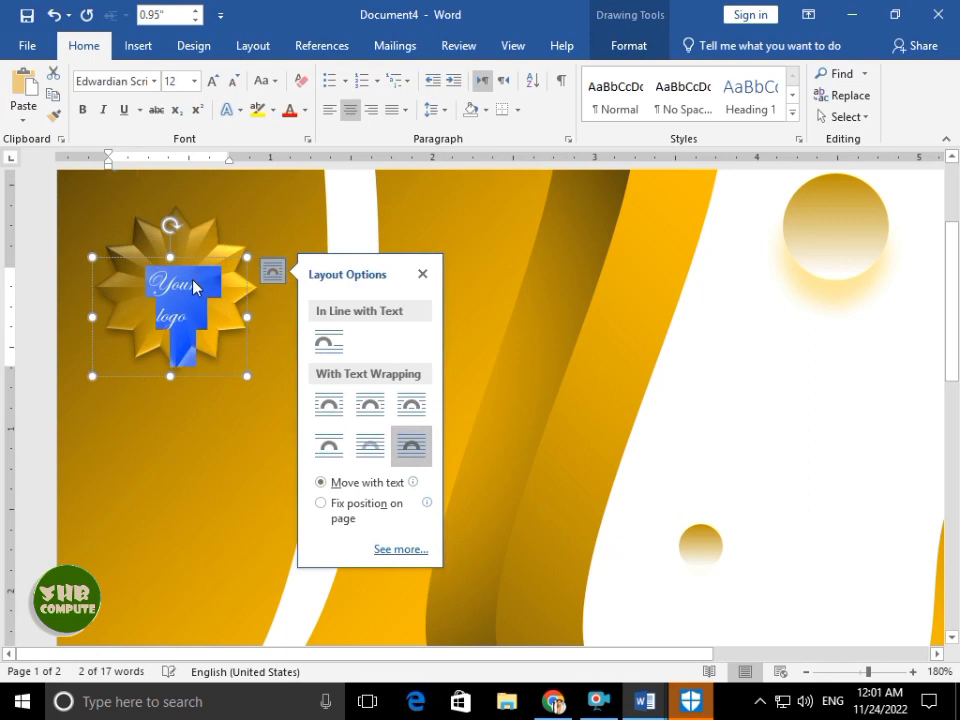
pyautogui.hotkey('ctrl', ']')
pyautogui.hotkey('ctrl', ']')
pyautogui.hotkey('ctrl', ']')
pyautogui.hotkey('ctrl', ']')
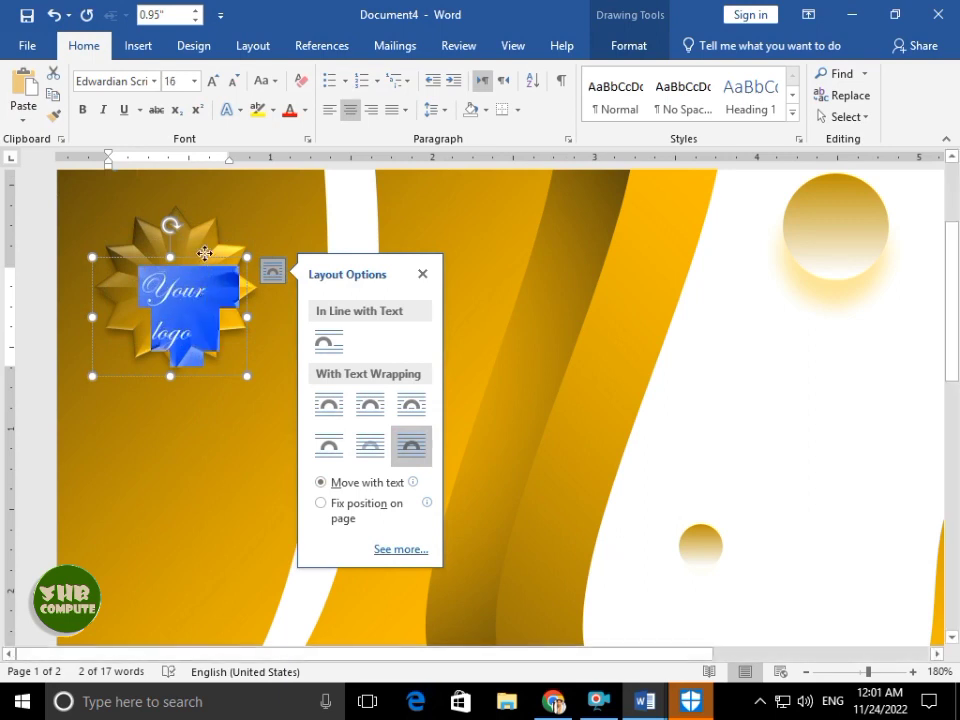
pyautogui.click(207, 243)
pyautogui.moveTo(207, 243); pyautogui.dragTo(207, 241)
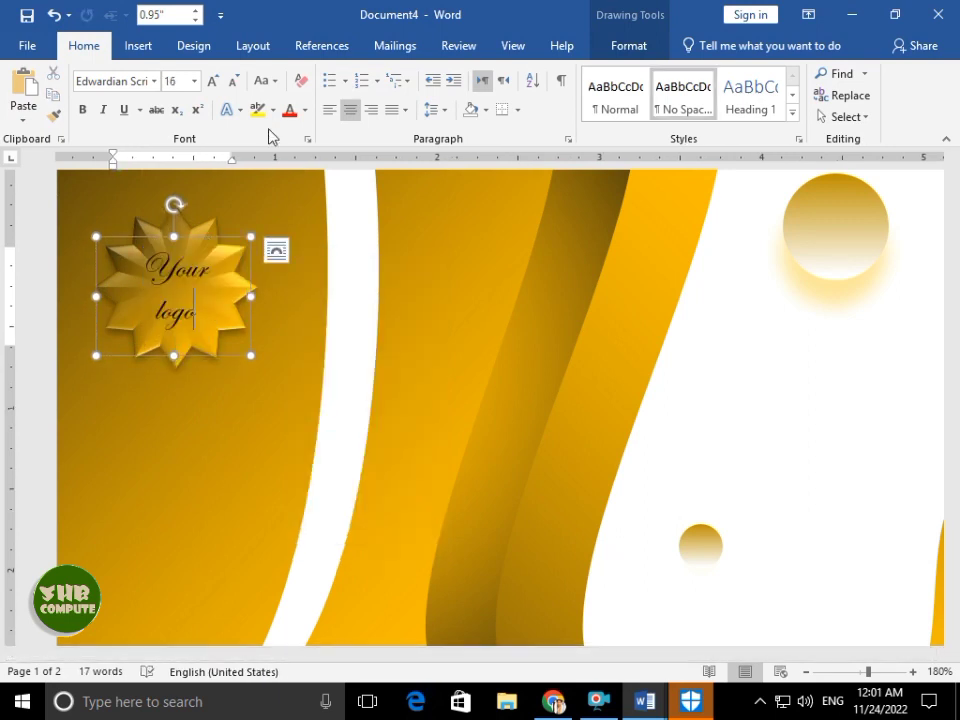
# - Give the 'Your logo' text a white text fill
pyautogui.click(239, 110)
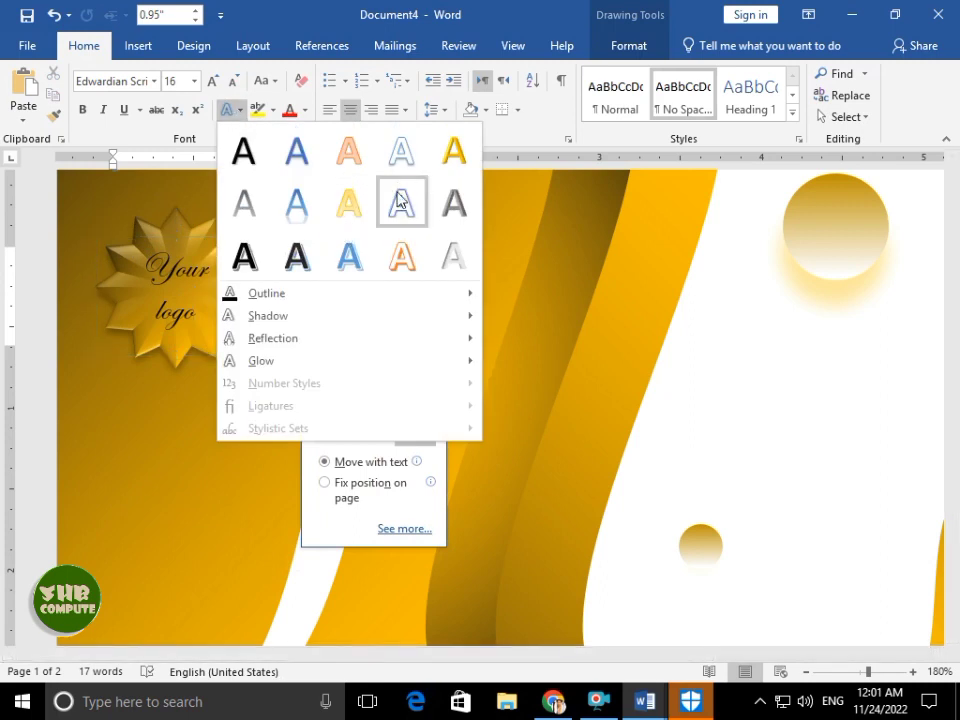
pyautogui.click(398, 198)
pyautogui.click(203, 308)
pyautogui.hotkey('ctrl', 'a')
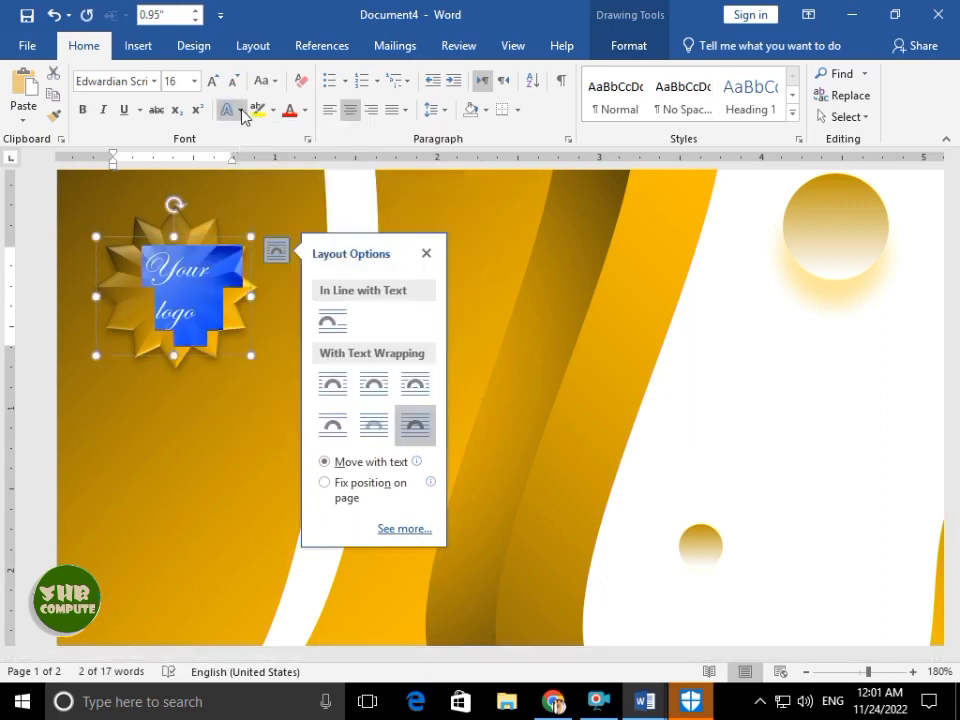
pyautogui.click(240, 110)
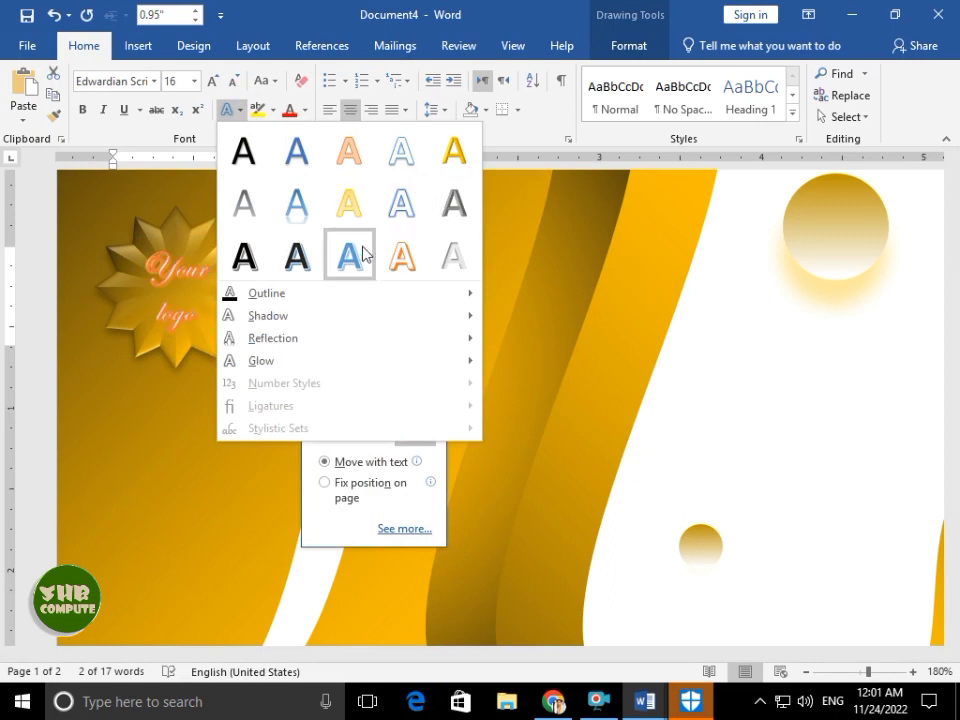
pyautogui.click(628, 46)
pyautogui.click(441, 75)
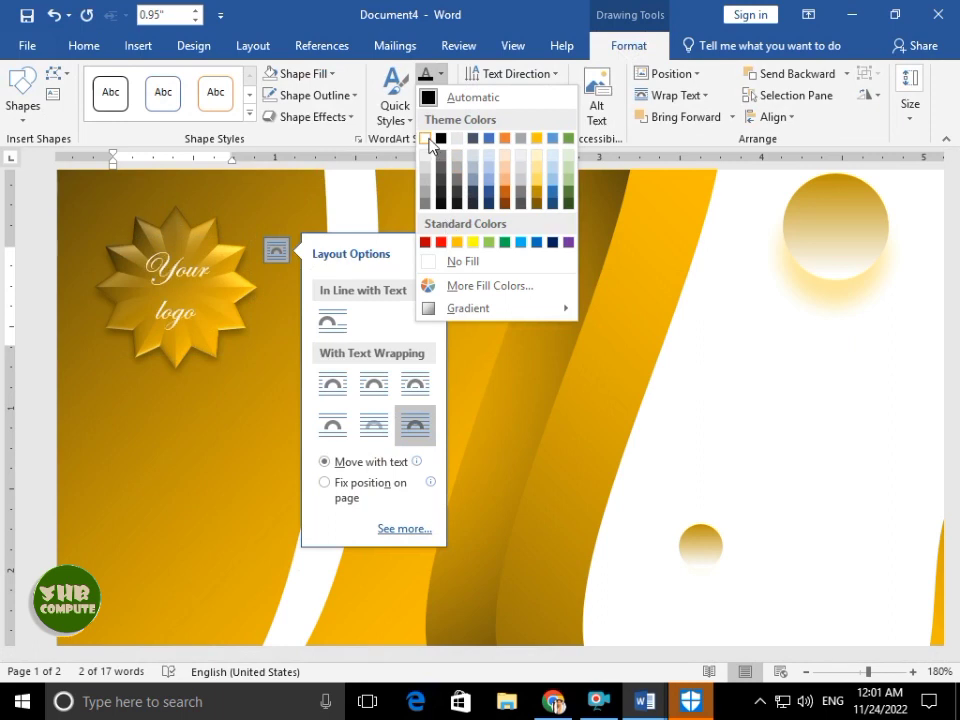
pyautogui.click(429, 139)
pyautogui.click(82, 48)
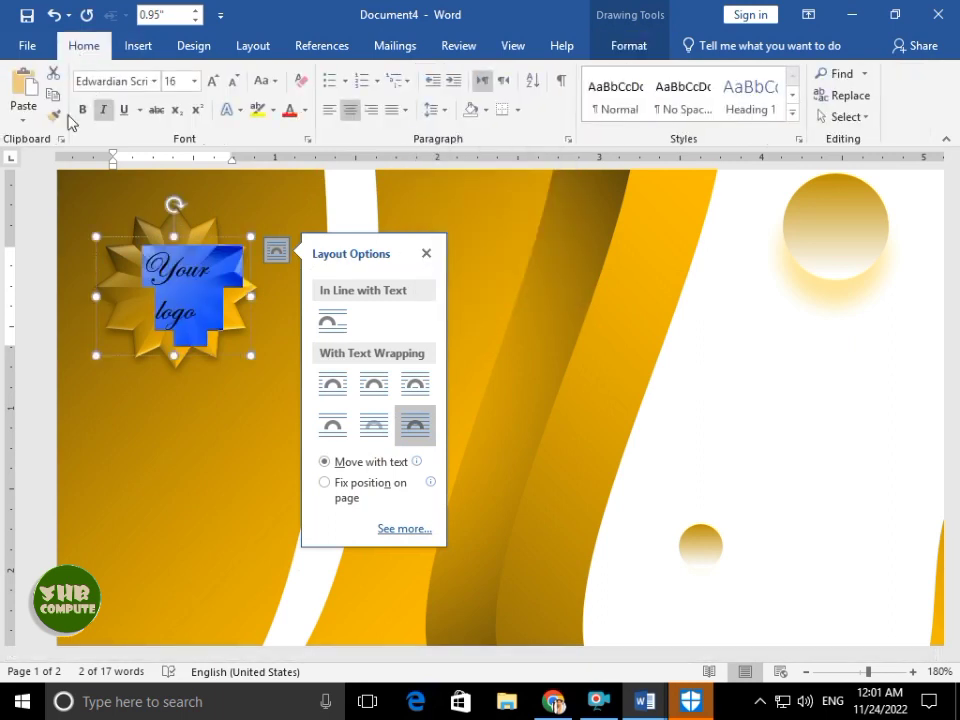
pyautogui.click(190, 378)
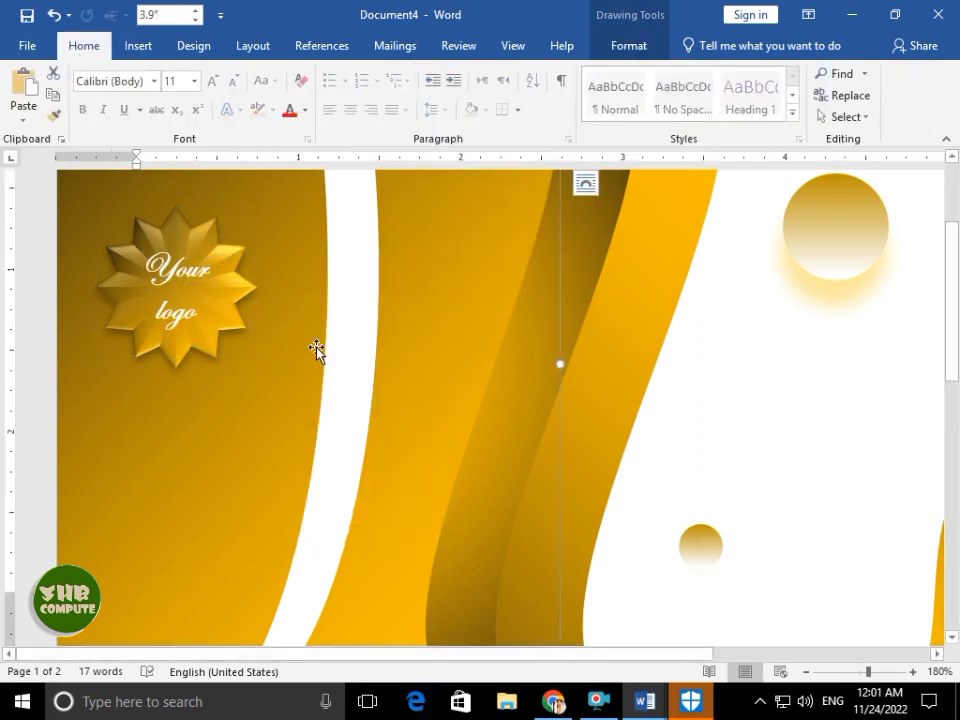
# - Fill the page background with the Zig zag pattern on a black background colour
pyautogui.click(722, 362)
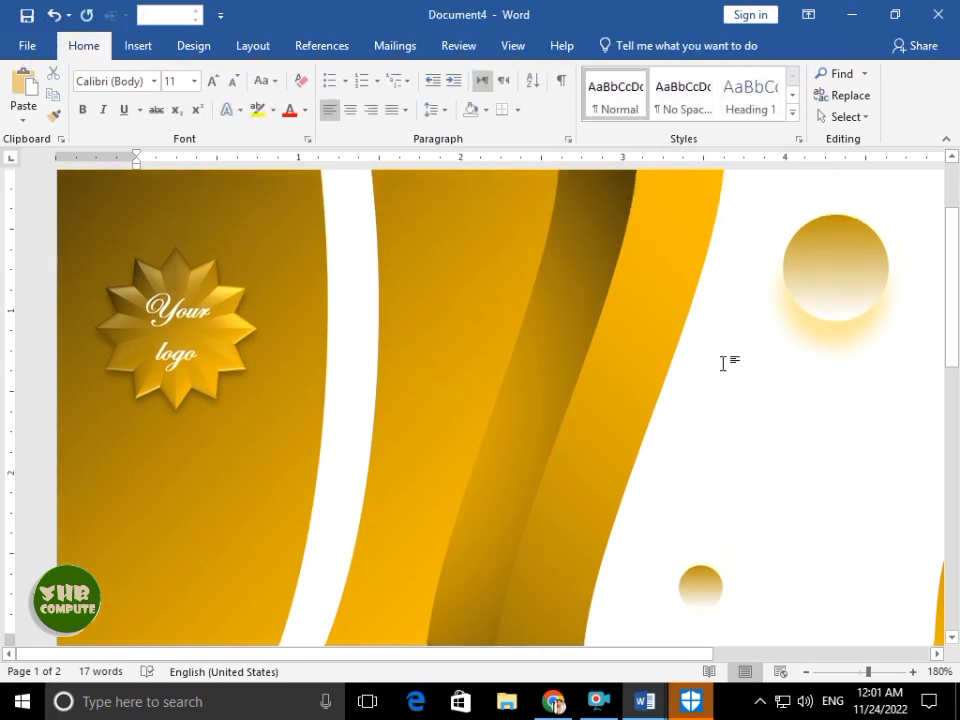
pyautogui.scroll(-10, 722, 362)
pyautogui.press('super')
pyautogui.press('super')
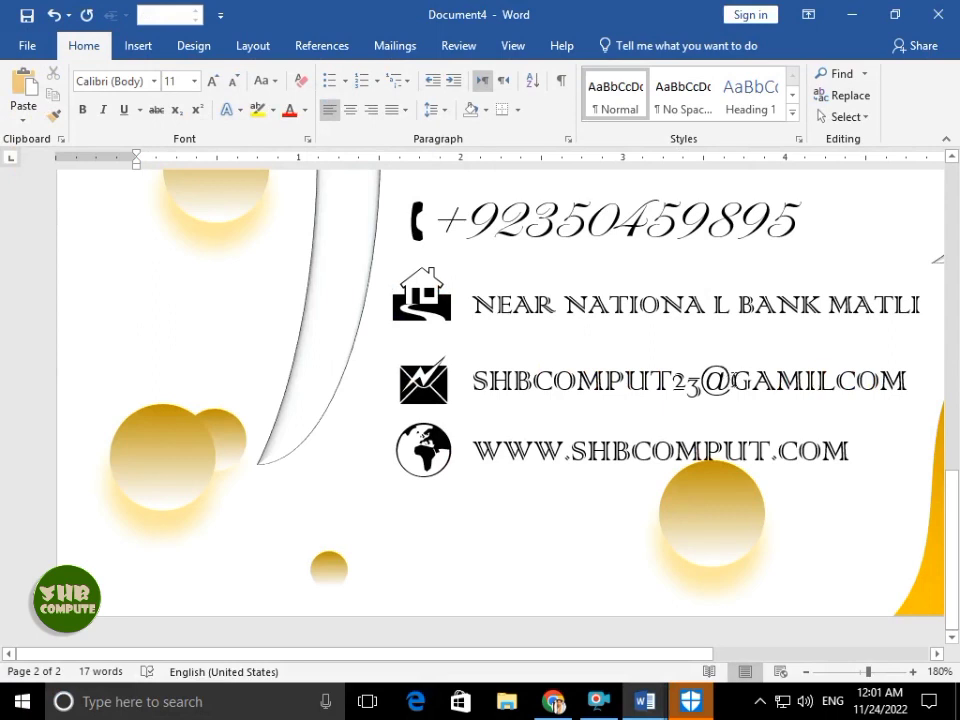
pyautogui.keyDown('ctrl'); pyautogui.scroll(-12, 735, 381); pyautogui.keyUp('ctrl')
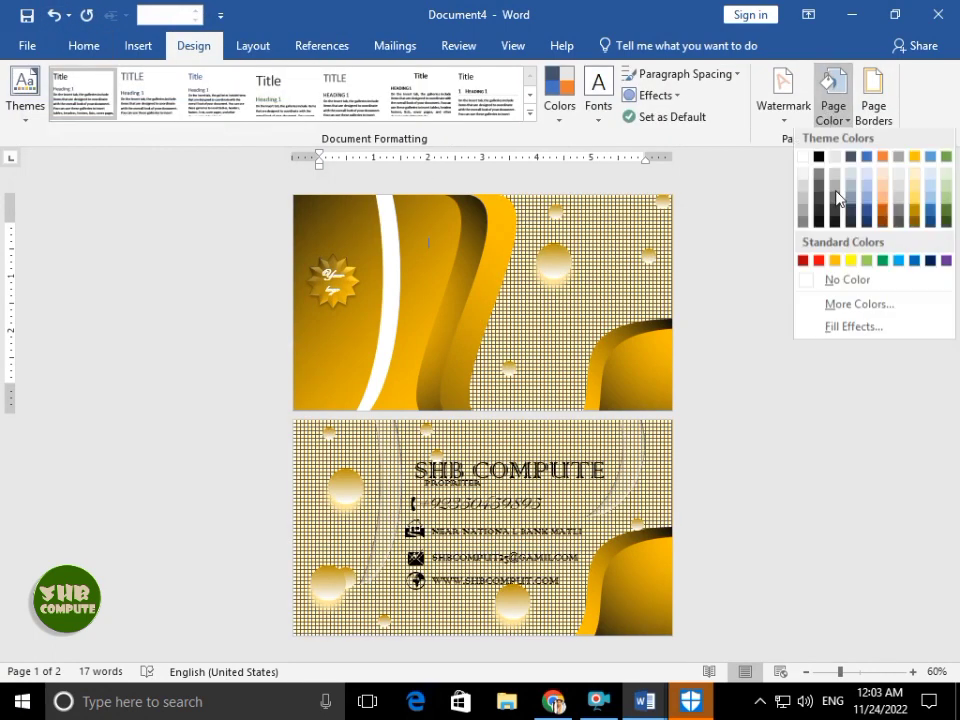
pyautogui.click(857, 326)
pyautogui.click(629, 230)
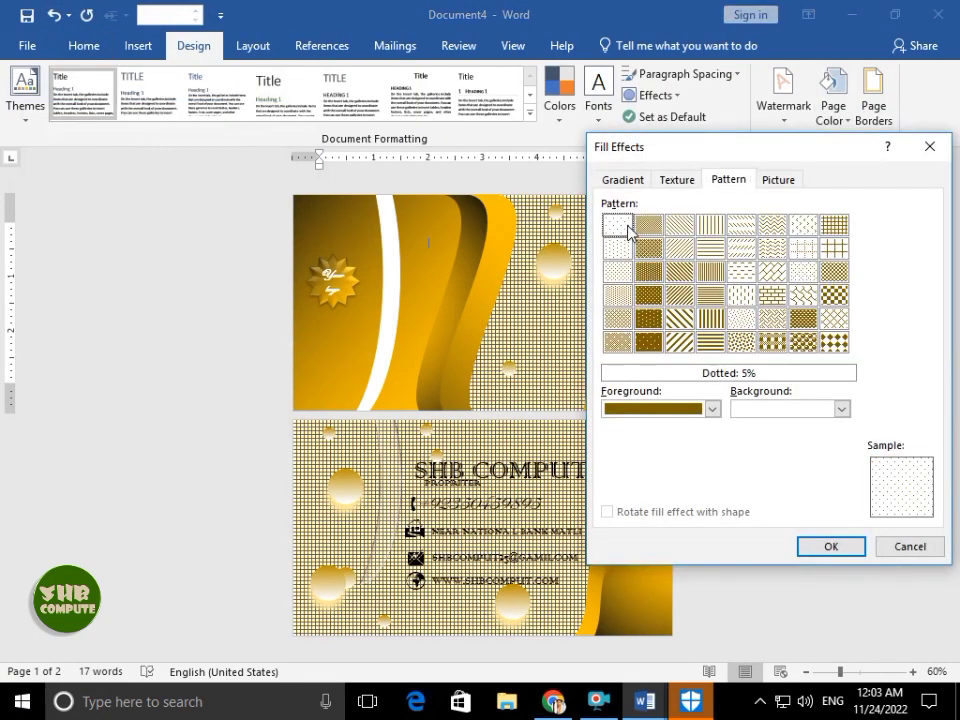
pyautogui.click(781, 230)
pyautogui.click(785, 410)
pyautogui.click(764, 450)
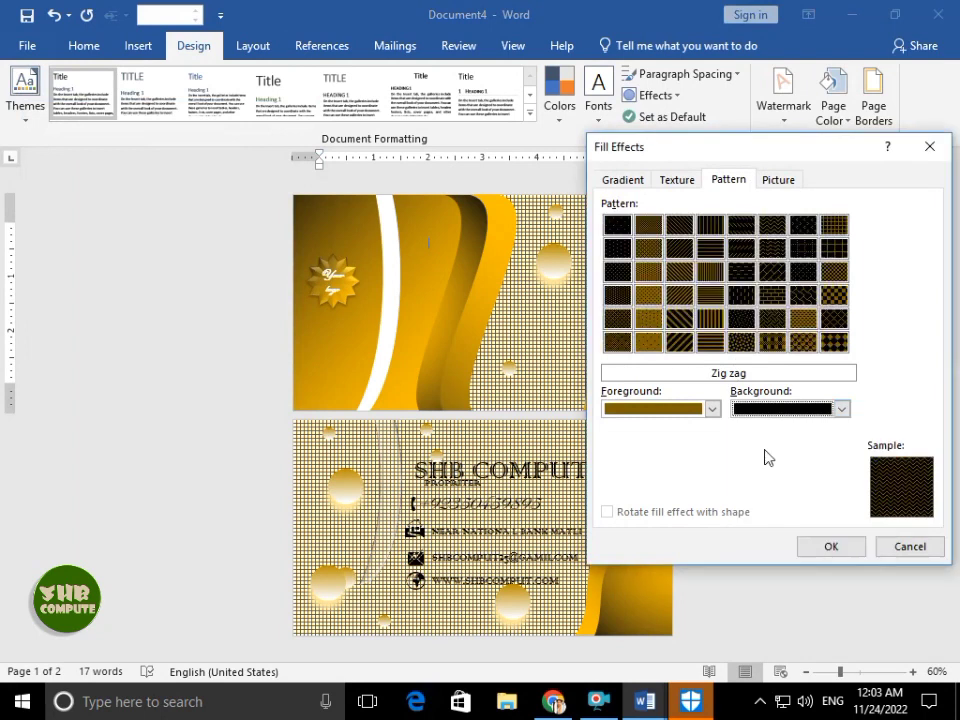
pyautogui.click(830, 542)
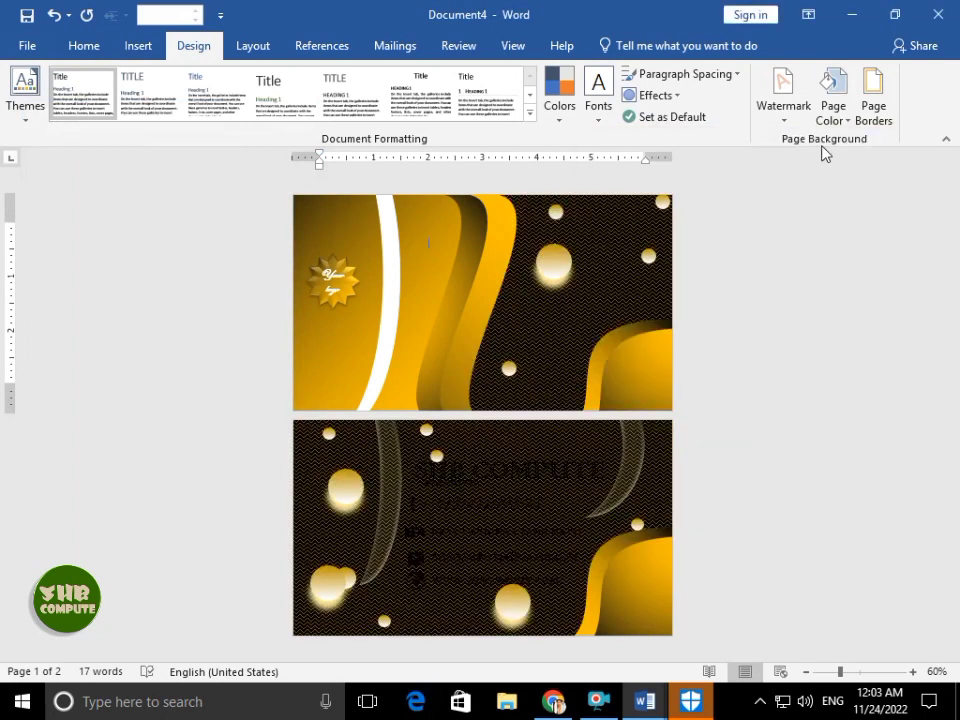
pyautogui.click(538, 465)
# - Make the selected page-2 title and contact text boxes white with Text Fill
pyautogui.keyDown('shift'); pyautogui.click(448, 511); pyautogui.keyUp('shift')
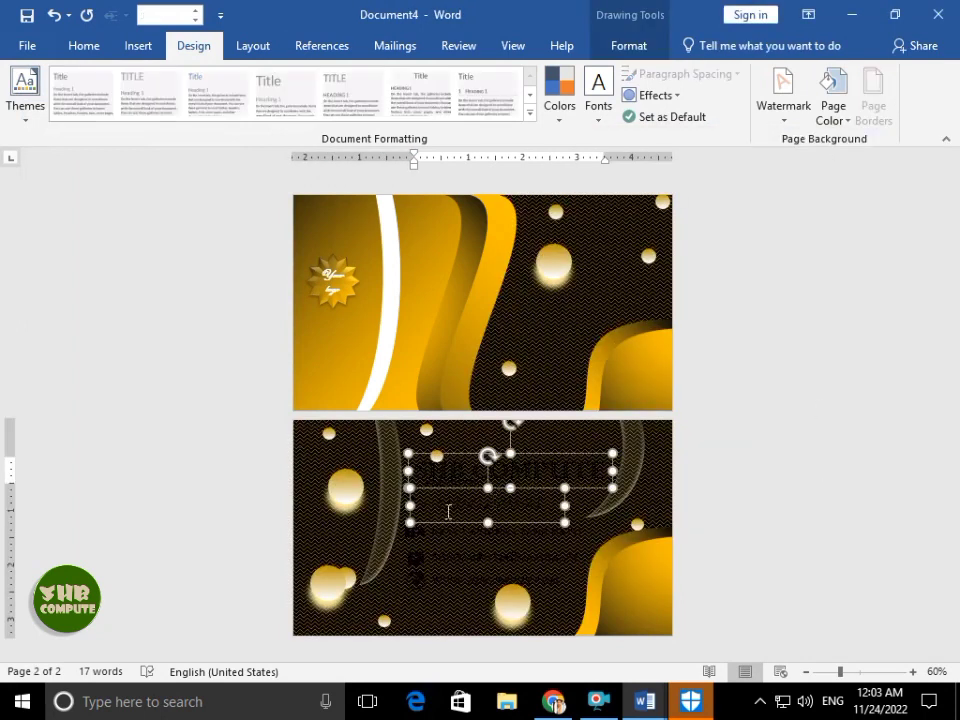
pyautogui.keyDown('shift'); pyautogui.click(460, 550); pyautogui.keyUp('shift')
pyautogui.keyDown('shift'); pyautogui.click(465, 572); pyautogui.keyUp('shift')
pyautogui.keyDown('shift'); pyautogui.click(422, 572); pyautogui.keyUp('shift')
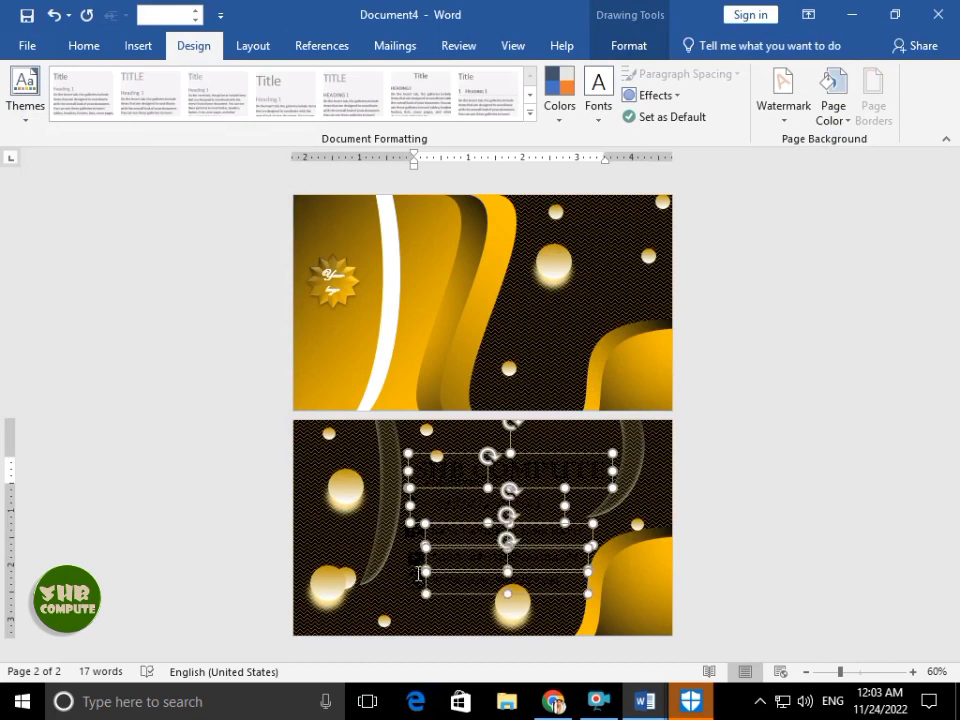
pyautogui.keyDown('shift'); pyautogui.click(418, 580); pyautogui.keyUp('shift')
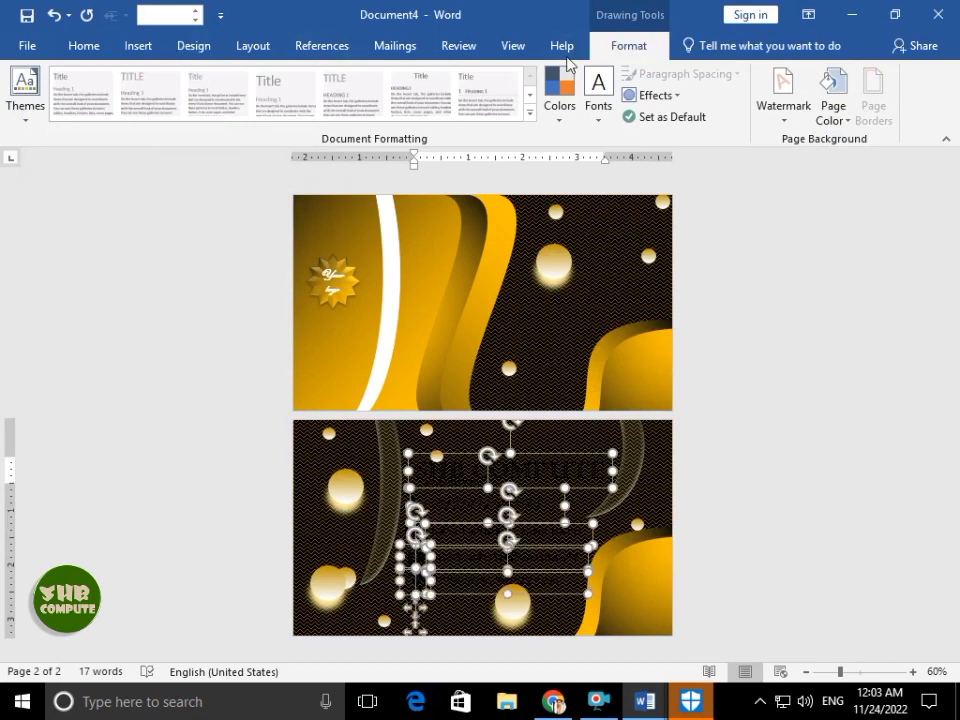
pyautogui.click(629, 45)
pyautogui.click(440, 73)
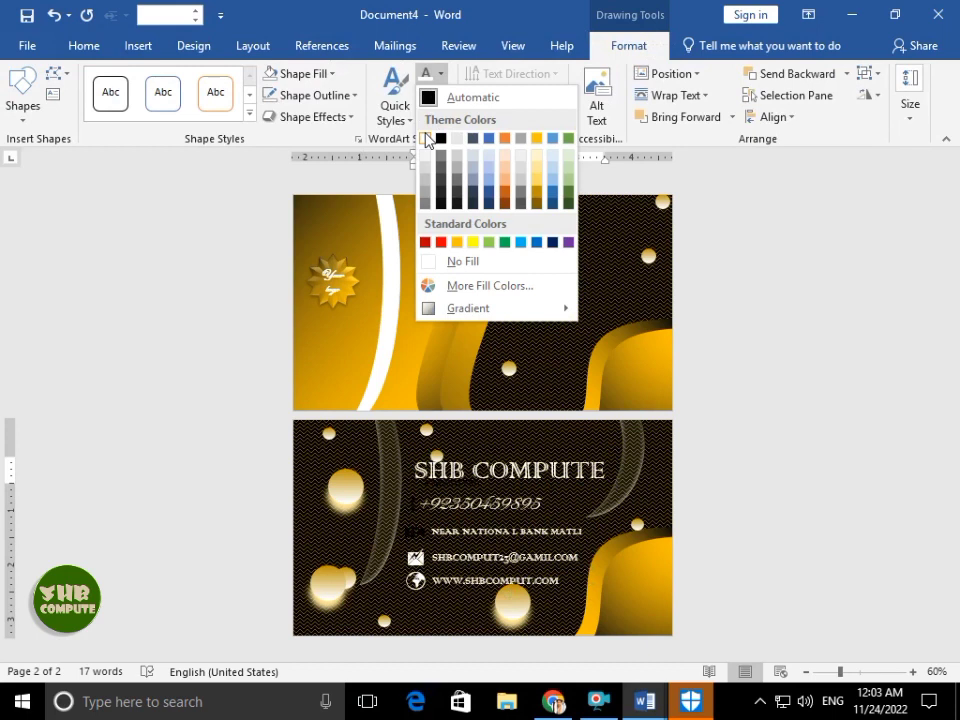
pyautogui.click(426, 138)
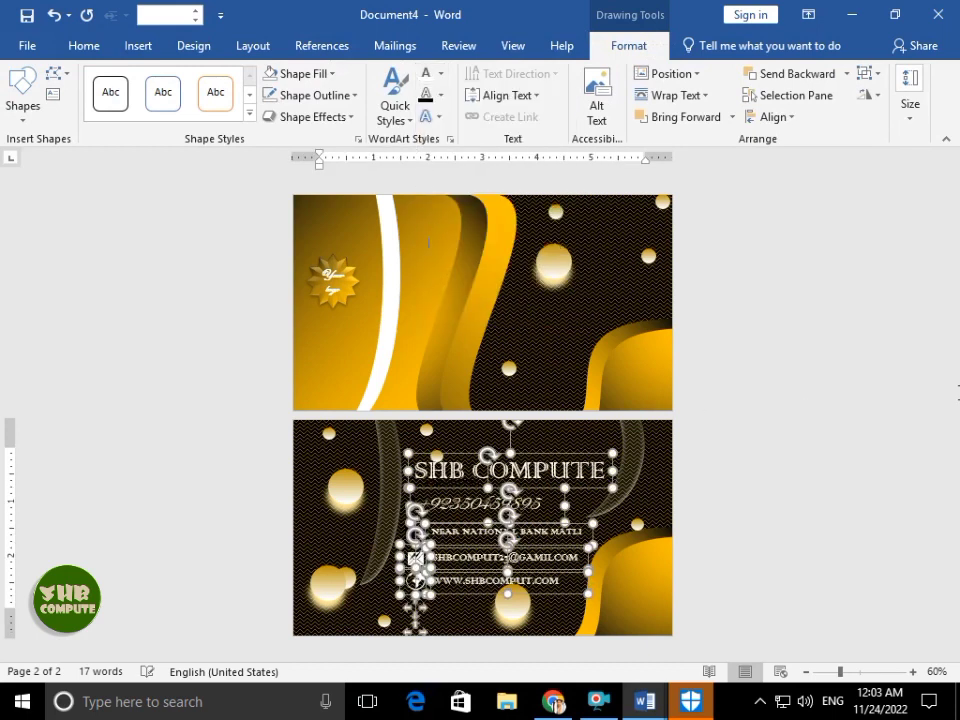
pyautogui.click(838, 376)
# - Turn the page-2 contact icons white as well, then deselect everything
pyautogui.click(419, 521)
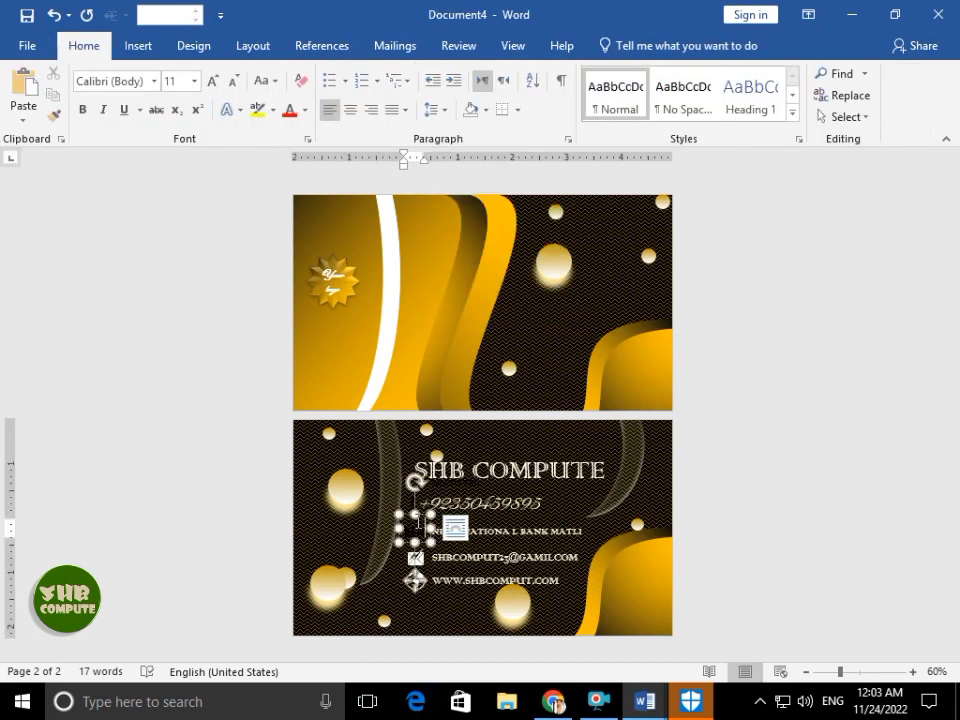
pyautogui.click(629, 45)
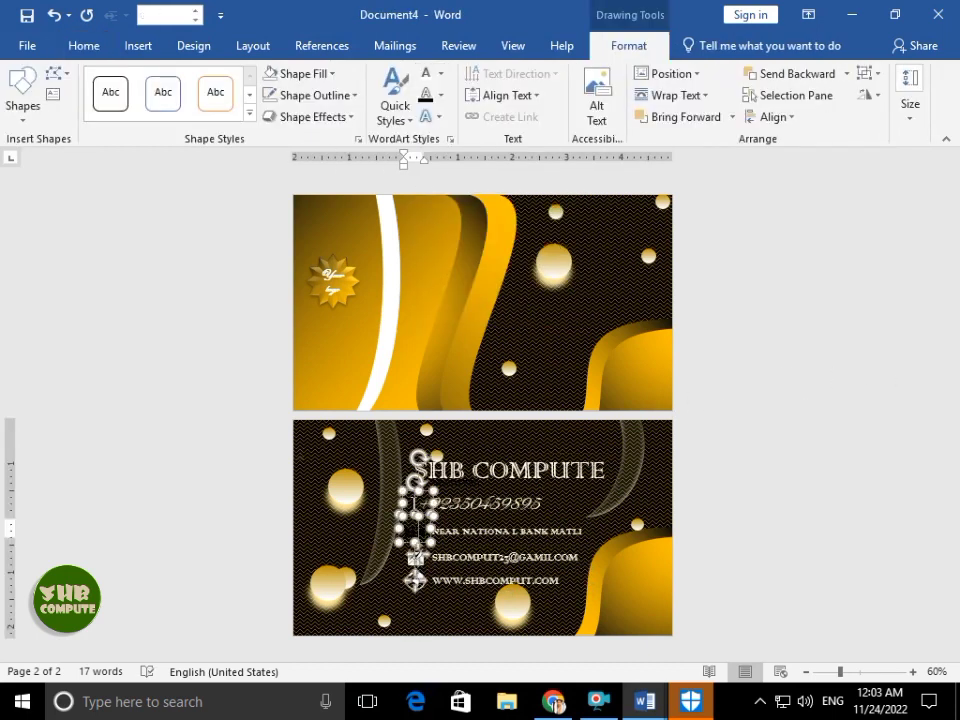
pyautogui.click(440, 73)
pyautogui.click(424, 139)
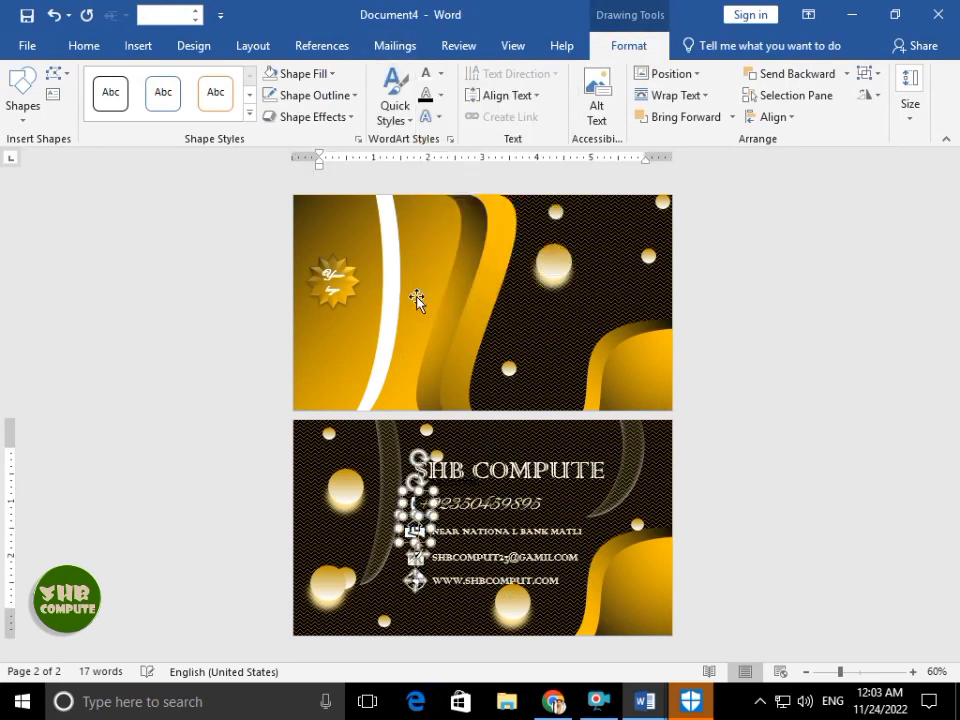
pyautogui.click(458, 479)
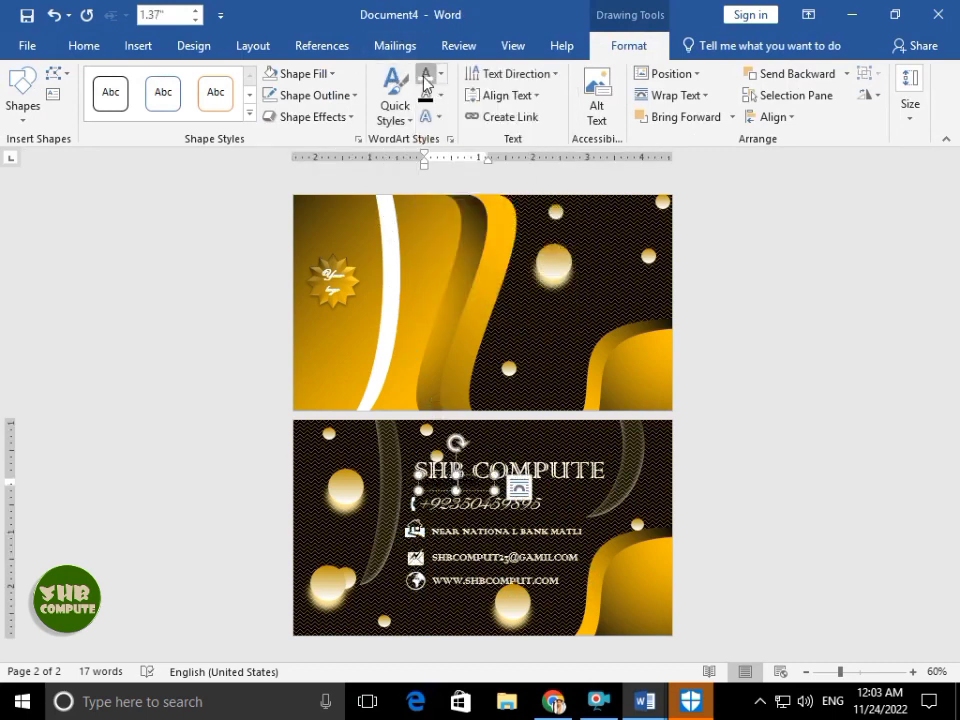
pyautogui.click(733, 333)
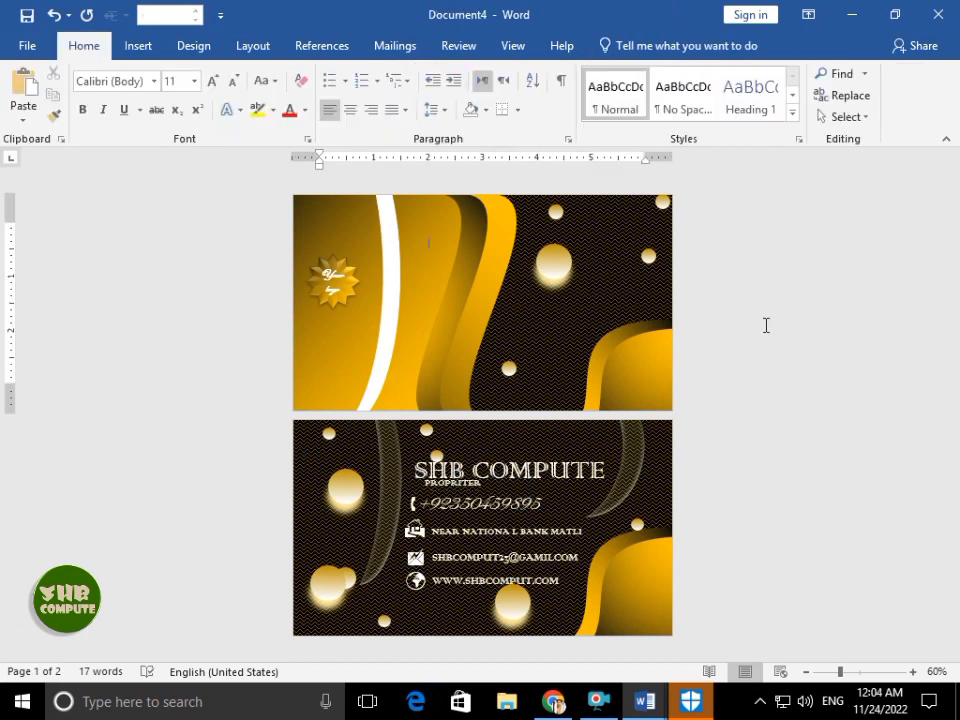